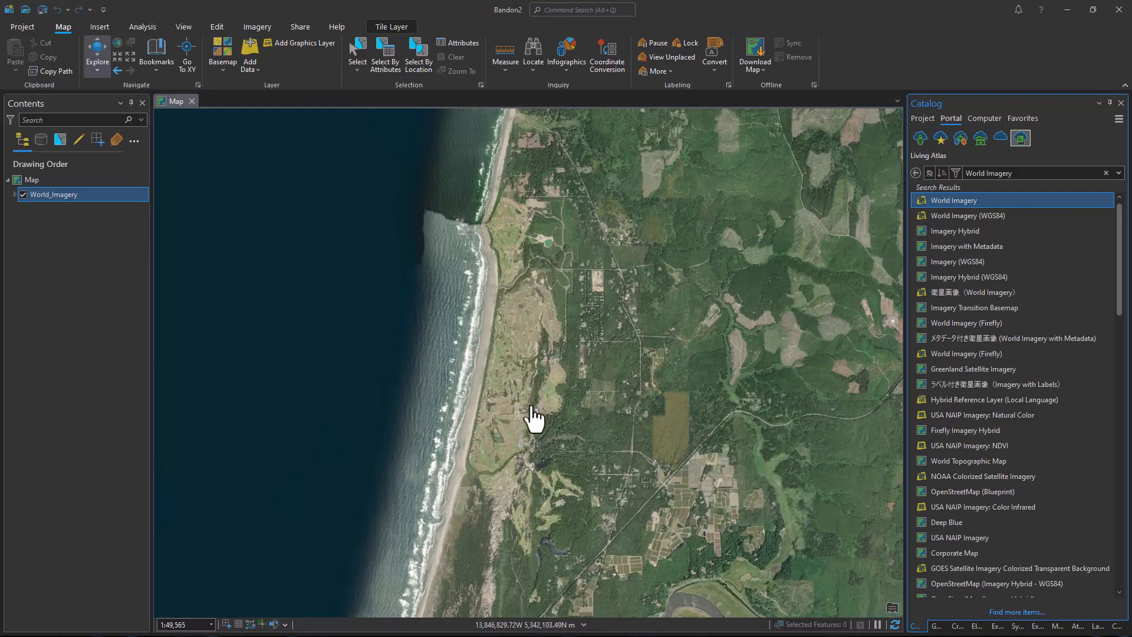
Add the Fairway, Greens, Ocean, Rough and Tee_Box feature classes from Default.gdb to the current map.
scroll(509, 465, "up", 4)
scroll(513, 457, "up", 2)
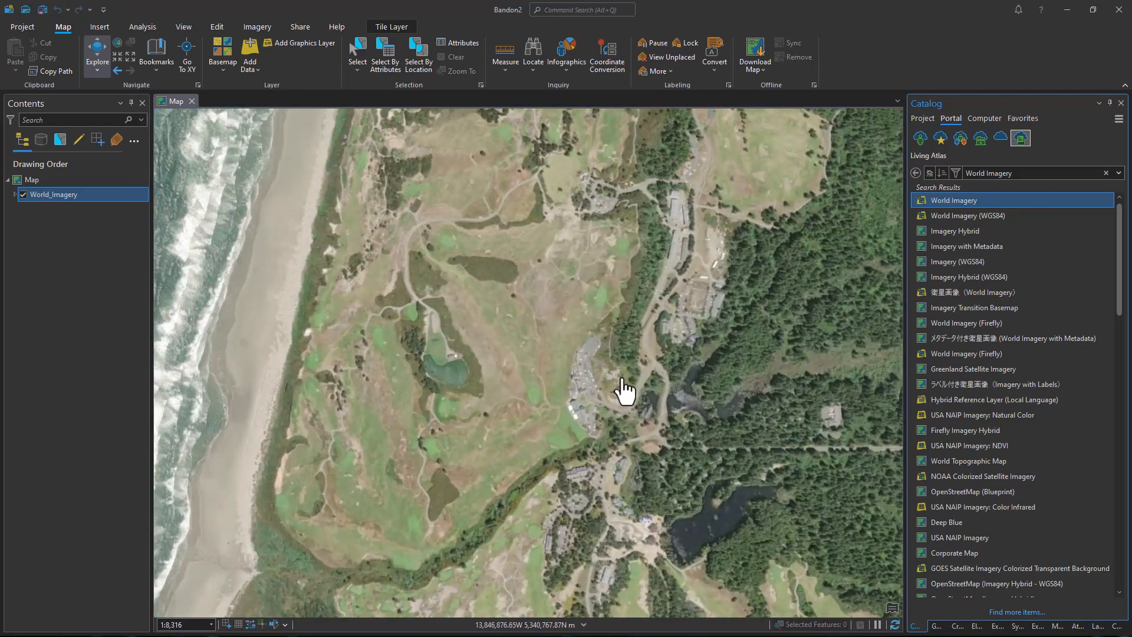
scroll(601, 396, "up", 4)
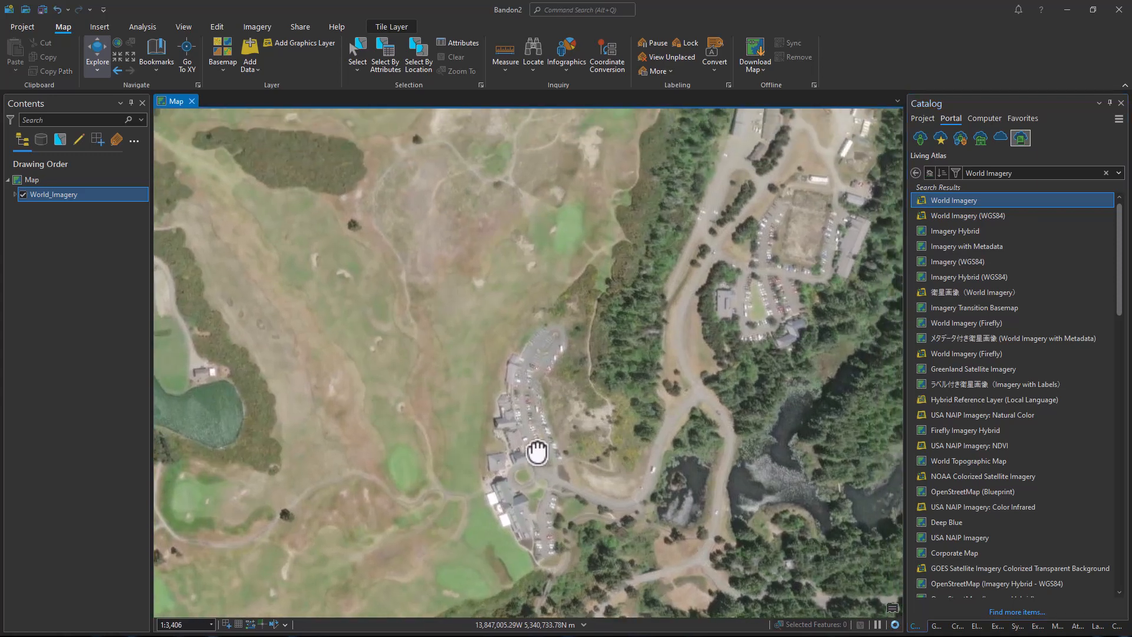
left_click_drag(537, 453, 488, 455)
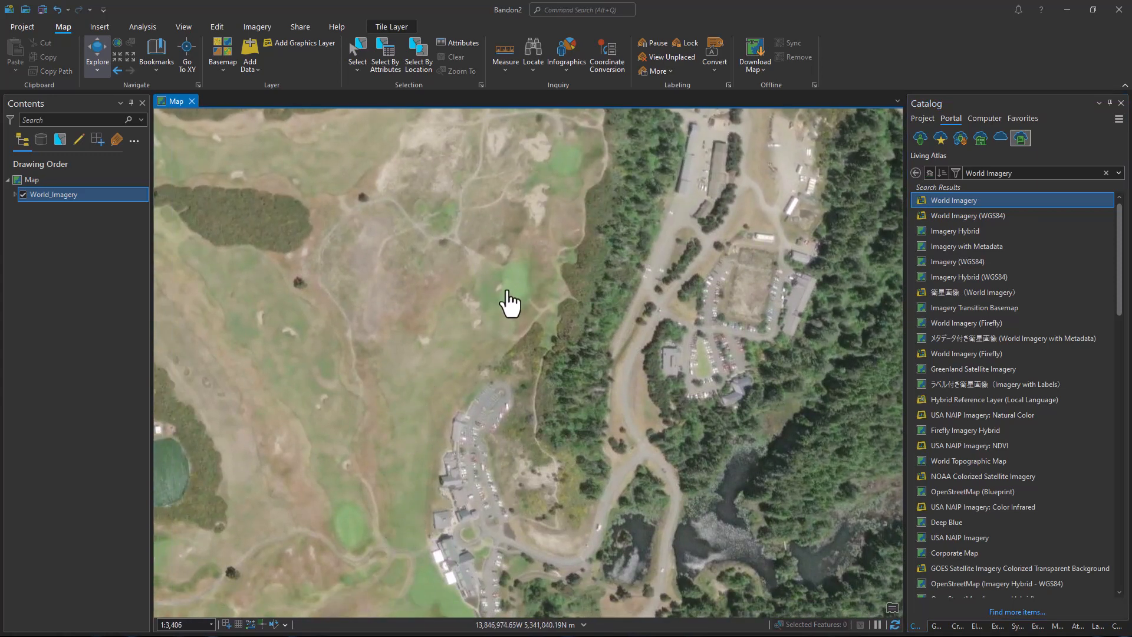
left_click(923, 120)
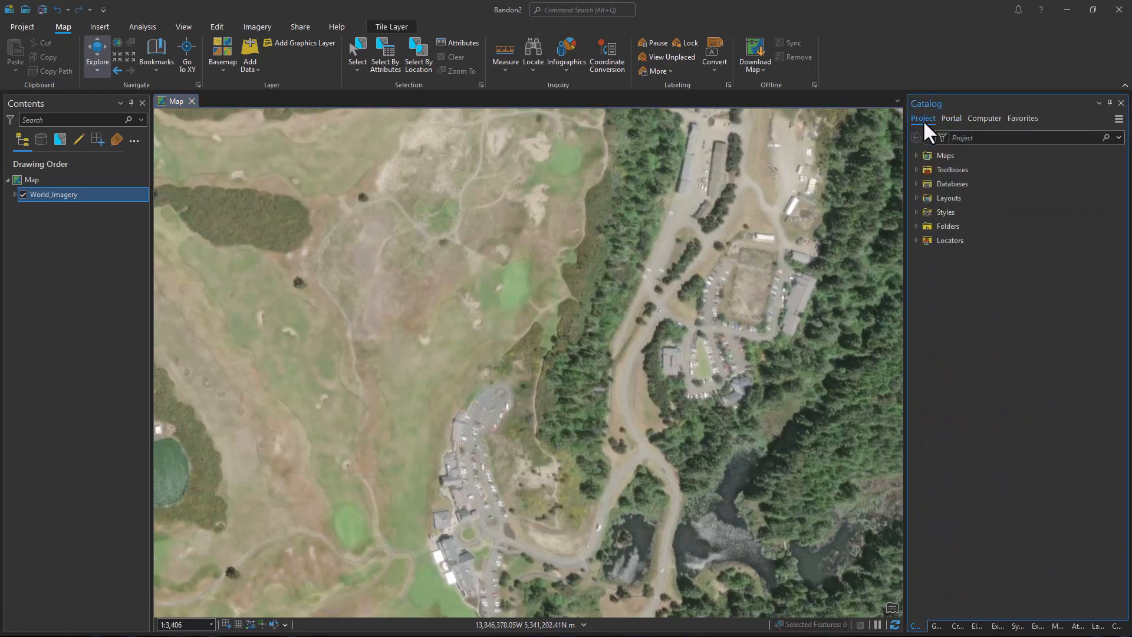
left_click(950, 186)
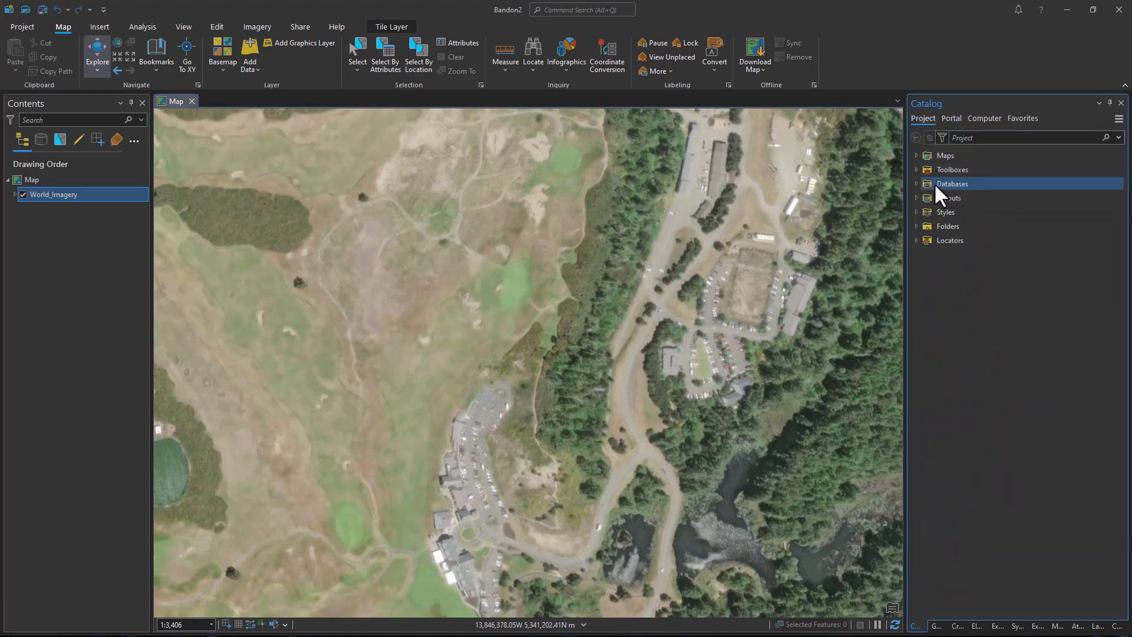
left_click(917, 183)
left_click(958, 212)
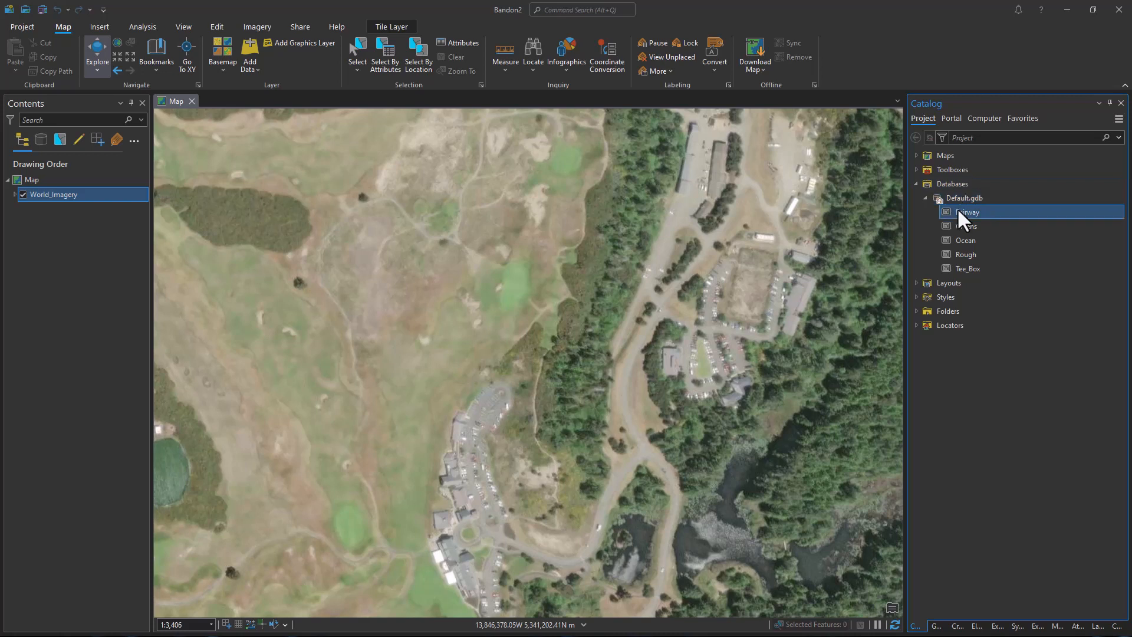
left_click(959, 269, "shift")
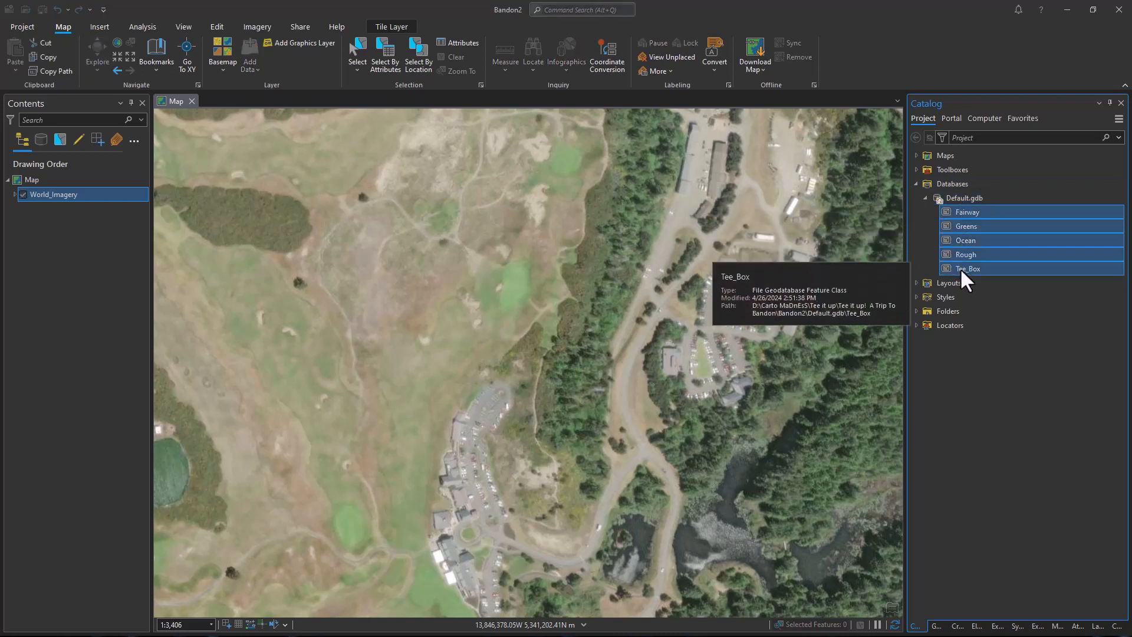
right_click(960, 267)
left_click(992, 278)
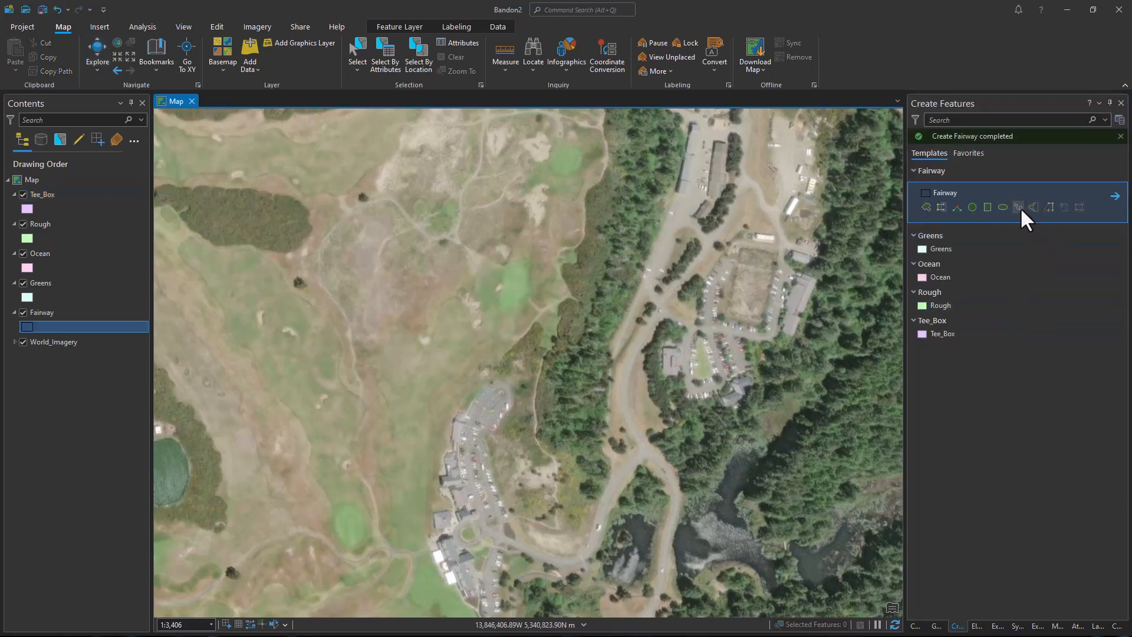
Trace a freehand Fairway polygon around the fairway running north from the clubhouse past the car park to its green.
left_click(1019, 207)
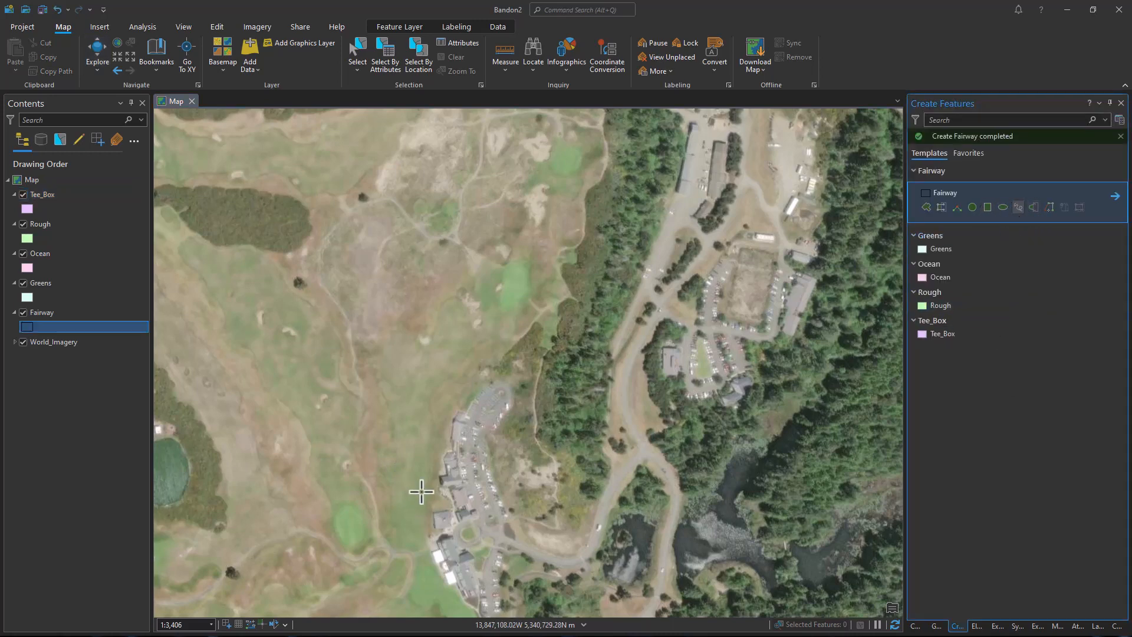
scroll(425, 498, "up", 4)
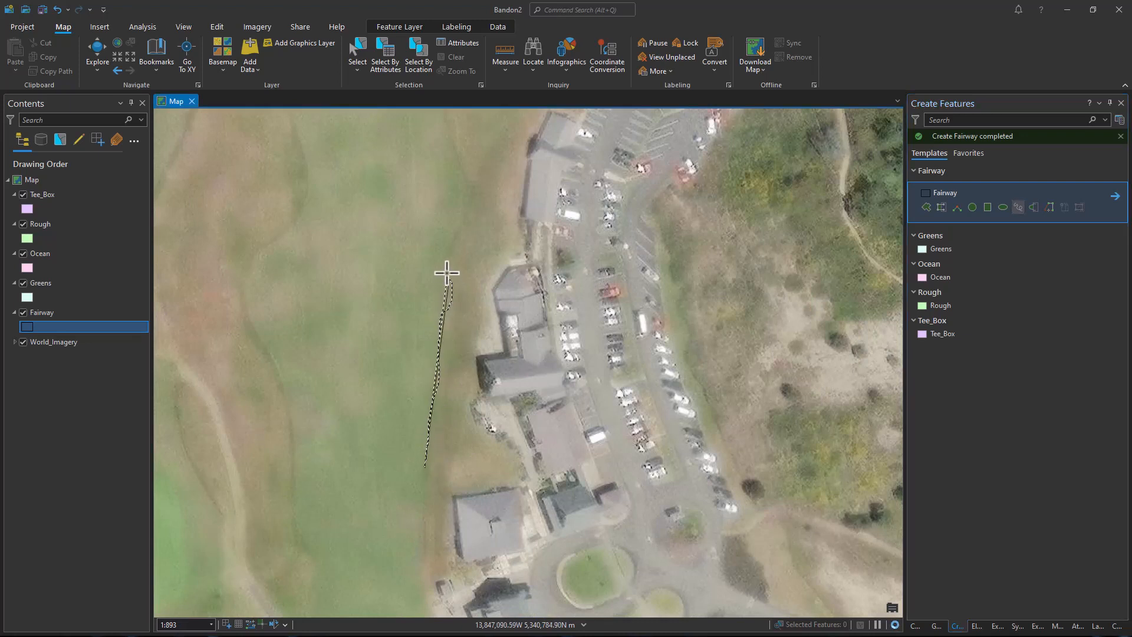
mouse_move(448, 271)
left_mouse_down()
mouse_move(361, 474)
mouse_move(379, 379)
mouse_move(359, 331)
mouse_move(347, 463)
mouse_move(348, 384)
mouse_move(404, 338)
mouse_move(412, 353)
mouse_move(335, 477)
mouse_move(405, 458)
mouse_move(510, 364)
mouse_move(407, 530)
mouse_move(447, 490)
mouse_move(488, 406)
mouse_move(489, 430)
mouse_move(435, 525)
mouse_move(490, 425)
mouse_move(488, 460)
mouse_move(517, 533)
mouse_move(511, 442)
mouse_move(496, 422)
mouse_move(427, 434)
mouse_move(336, 422)
mouse_move(292, 532)
left_mouse_up()
mouse_move(316, 572)
left_mouse_down()
mouse_move(484, 447)
mouse_move(391, 429)
mouse_move(341, 445)
mouse_move(325, 522)
mouse_move(560, 354)
mouse_move(530, 404)
mouse_move(413, 369)
mouse_move(359, 391)
mouse_move(346, 495)
mouse_move(528, 281)
mouse_move(518, 313)
mouse_move(568, 465)
mouse_move(599, 366)
mouse_move(603, 243)
mouse_move(594, 316)
mouse_move(548, 391)
mouse_move(576, 470)
mouse_move(586, 439)
mouse_move(546, 152)
mouse_move(556, 211)
mouse_move(533, 271)
mouse_move(535, 341)
mouse_move(554, 374)
mouse_move(639, 404)
mouse_move(682, 397)
mouse_move(699, 356)
left_mouse_up()
left_click_drag(699, 290, 697, 273)
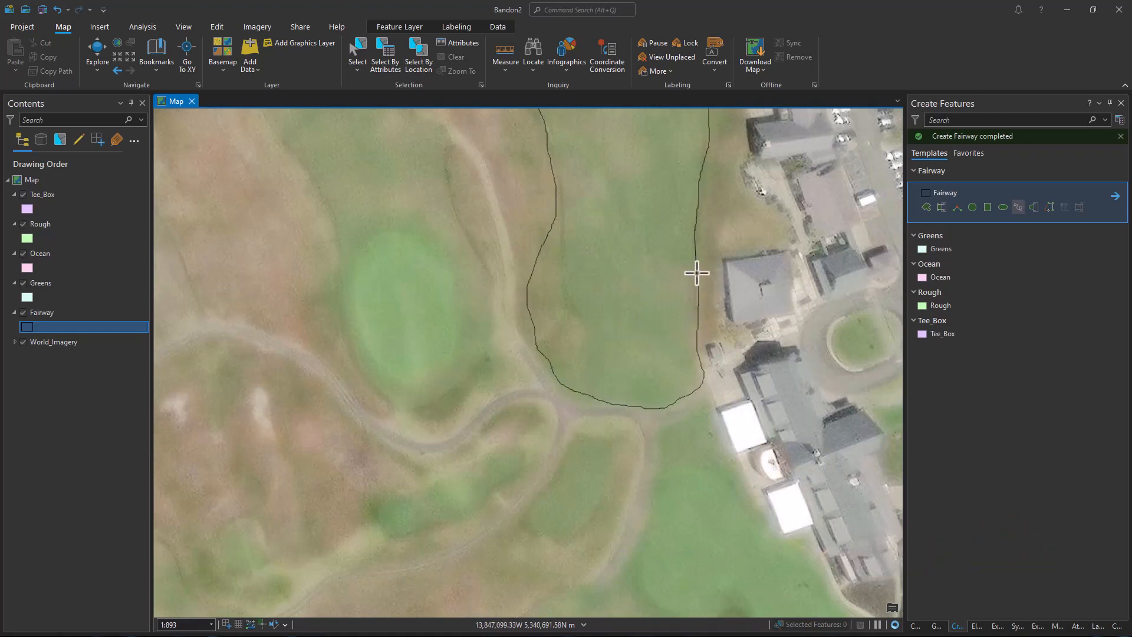
Disable the solid fill of the Greens layer's symbol and set its outline colour to black.
scroll(602, 260, "down", 4)
left_click_drag(573, 325, 465, 485)
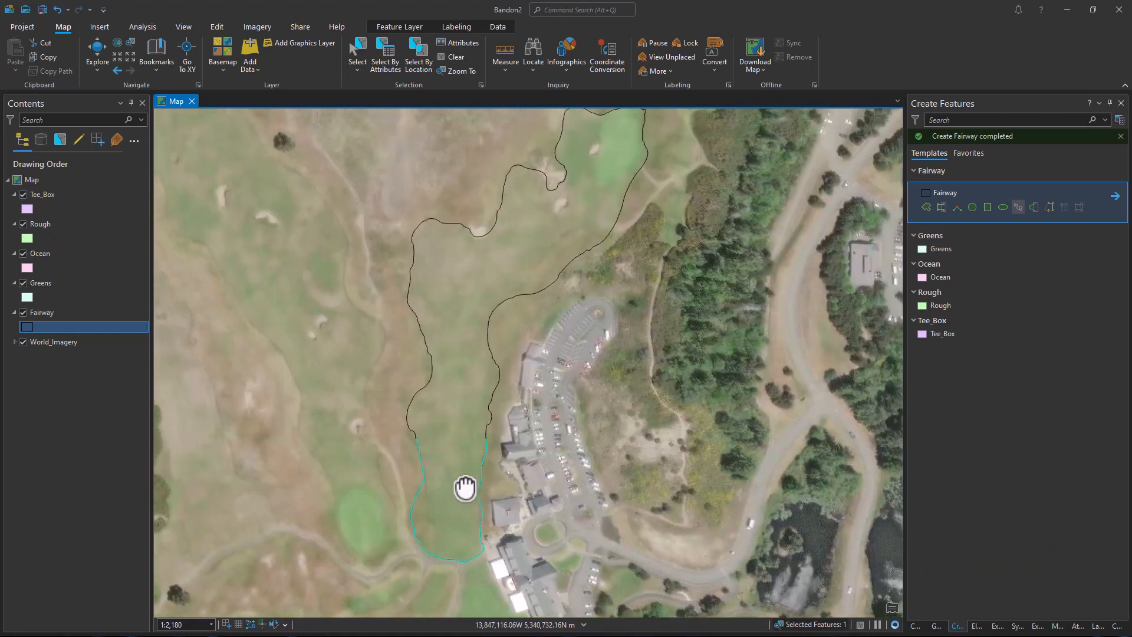
left_click_drag(607, 237, 569, 330)
scroll(561, 259, "up", 4)
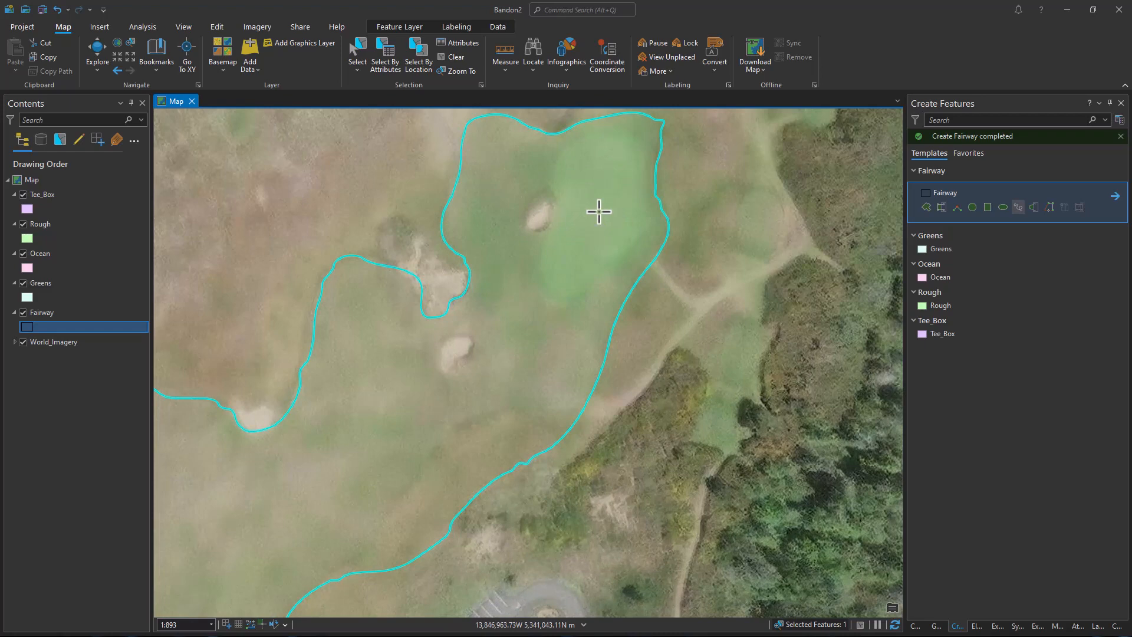
left_click(27, 299)
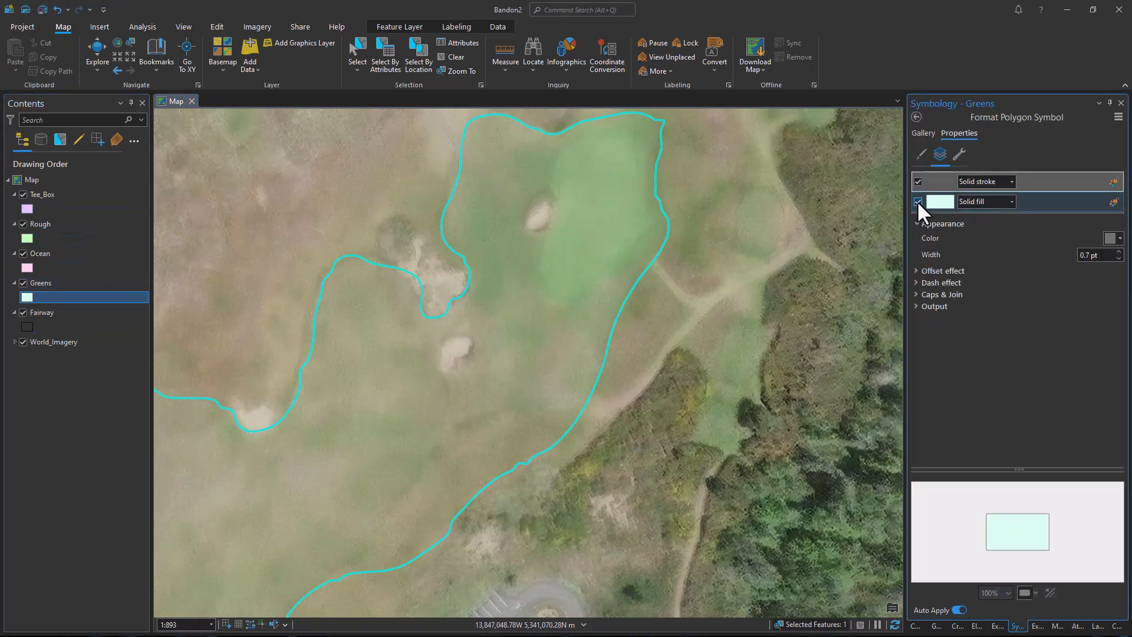
left_click(917, 201)
left_click(1108, 239)
left_click(982, 384)
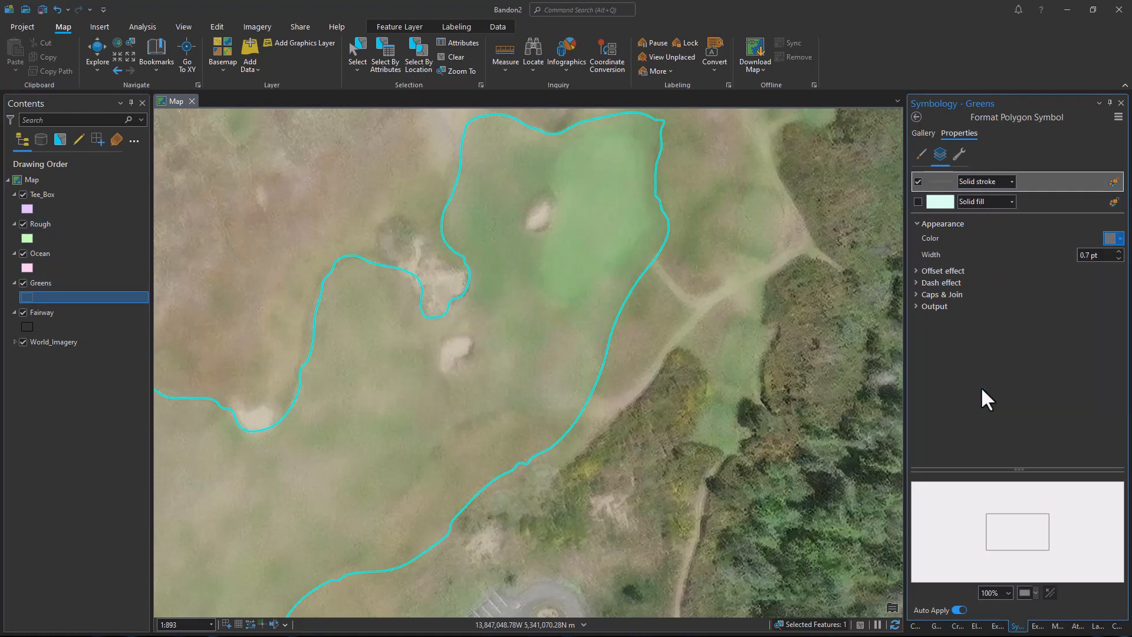
Trace a freehand Greens polygon around the light green putting area at the fairway's northern end.
left_click(218, 25)
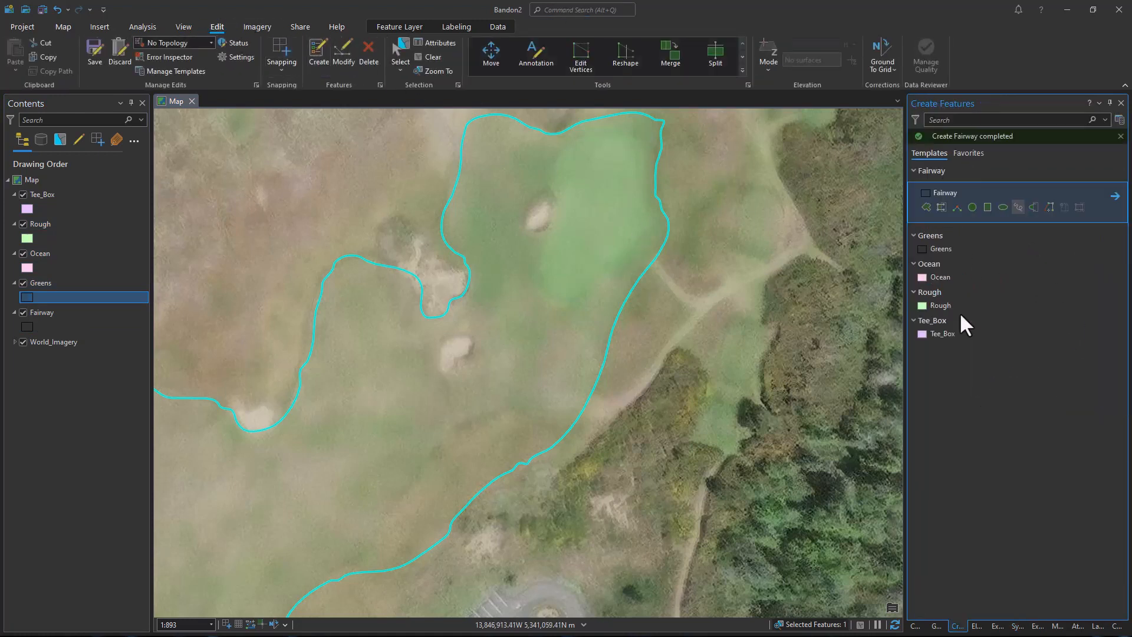
left_click(924, 247)
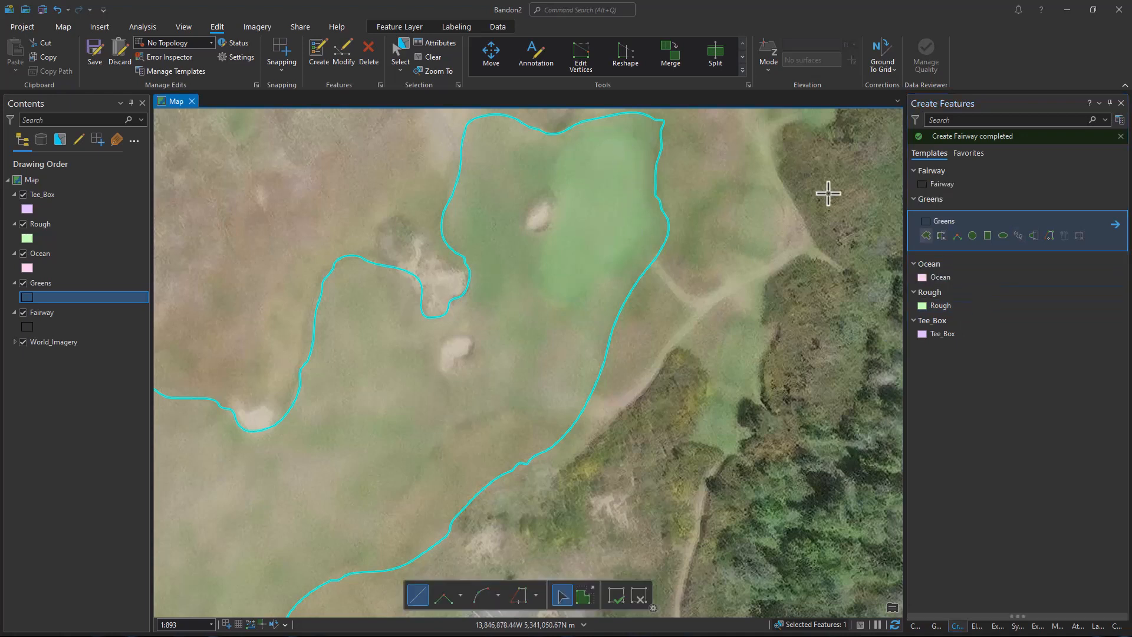
left_click(1018, 236)
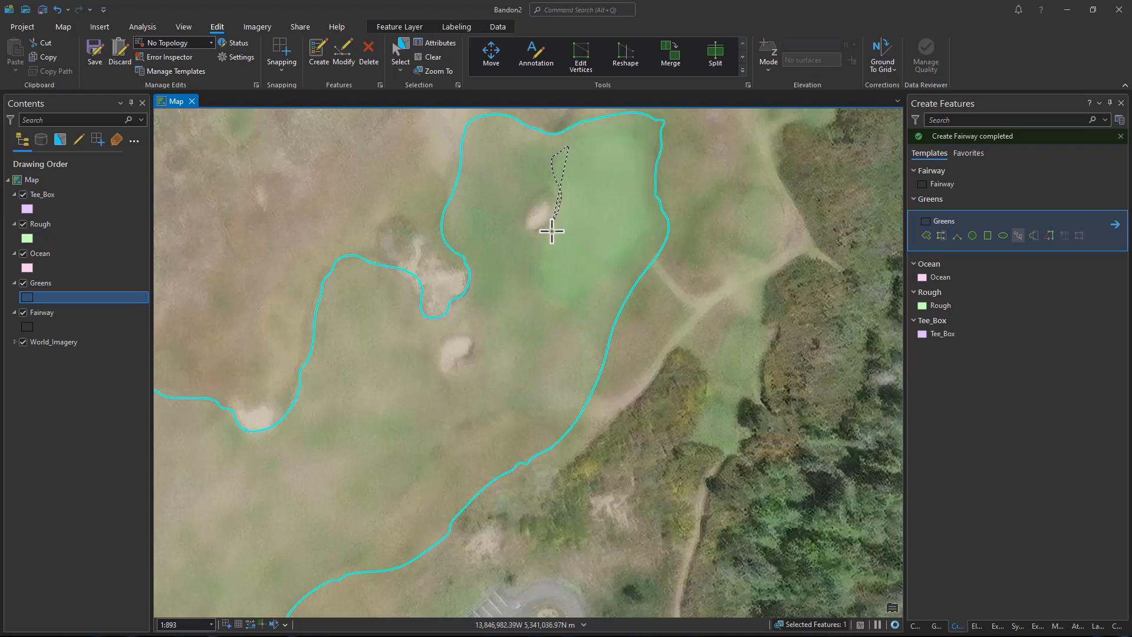
mouse_move(538, 269)
left_mouse_down()
mouse_move(573, 298)
mouse_move(639, 235)
mouse_move(632, 141)
mouse_move(600, 136)
left_mouse_up()
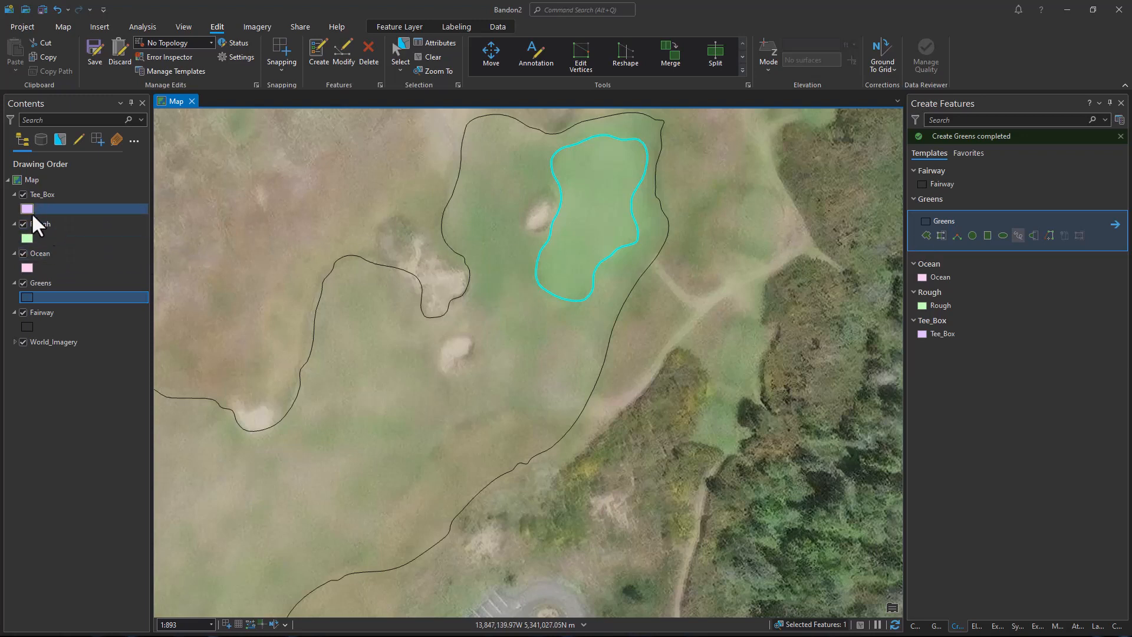
Disable the solid fill of the Tee_Box layer's symbol and set its outline colour to black.
left_click(26, 207)
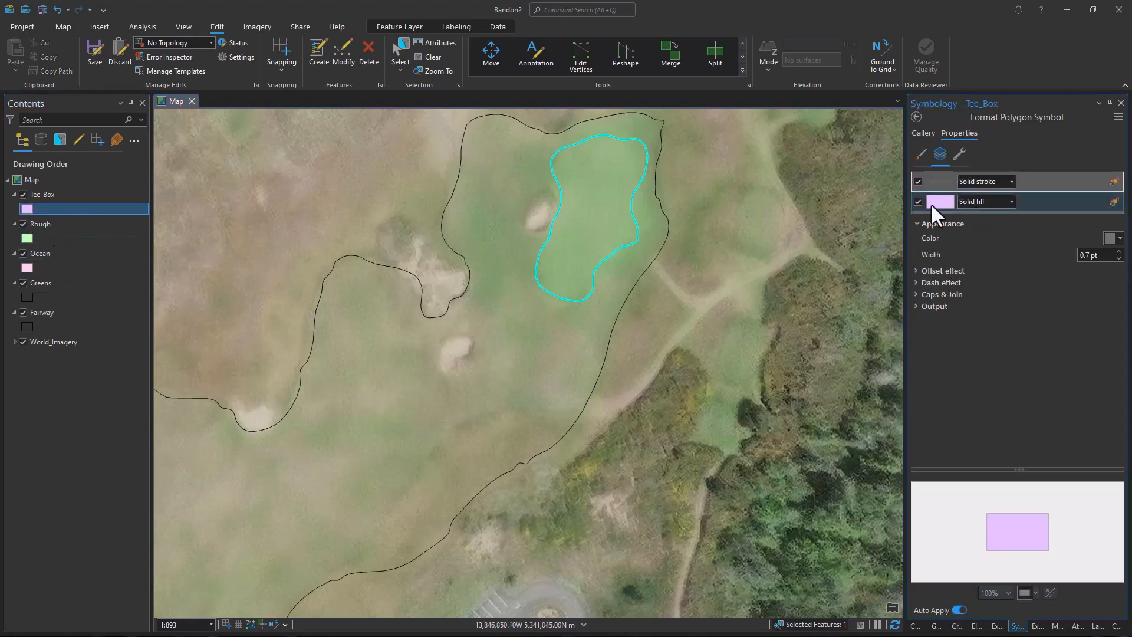
left_click(916, 201)
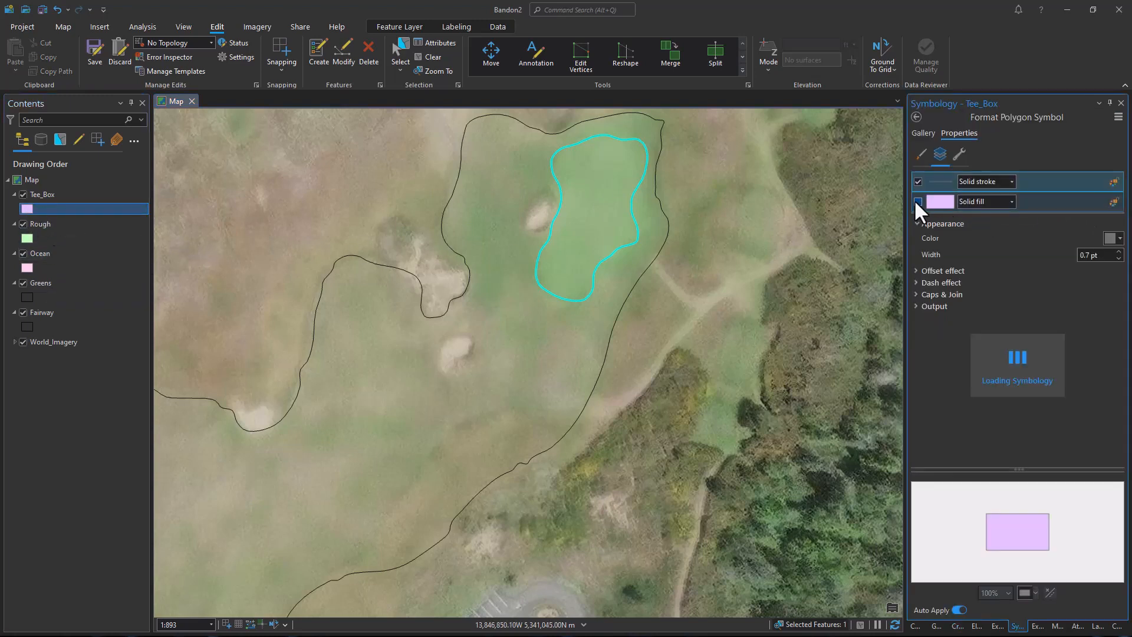
left_click(1111, 238)
left_click(983, 385)
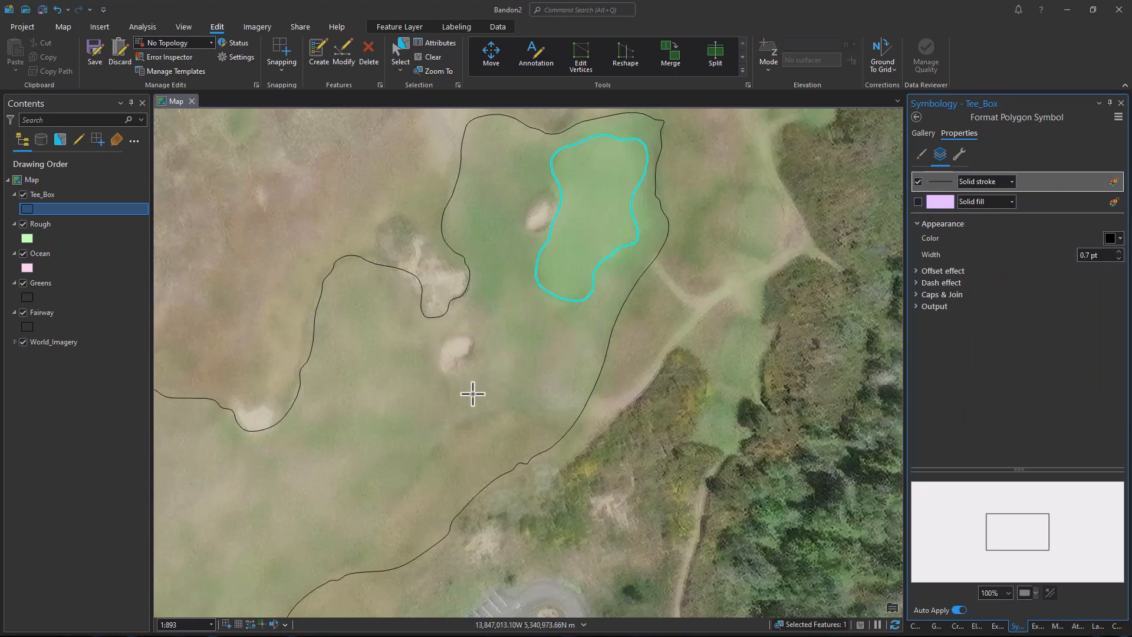
Trace a freehand Tee_Box polygon at the southwest end of the fairway beside the path.
scroll(487, 401, "down", 6)
left_click_drag(483, 476, 610, 236)
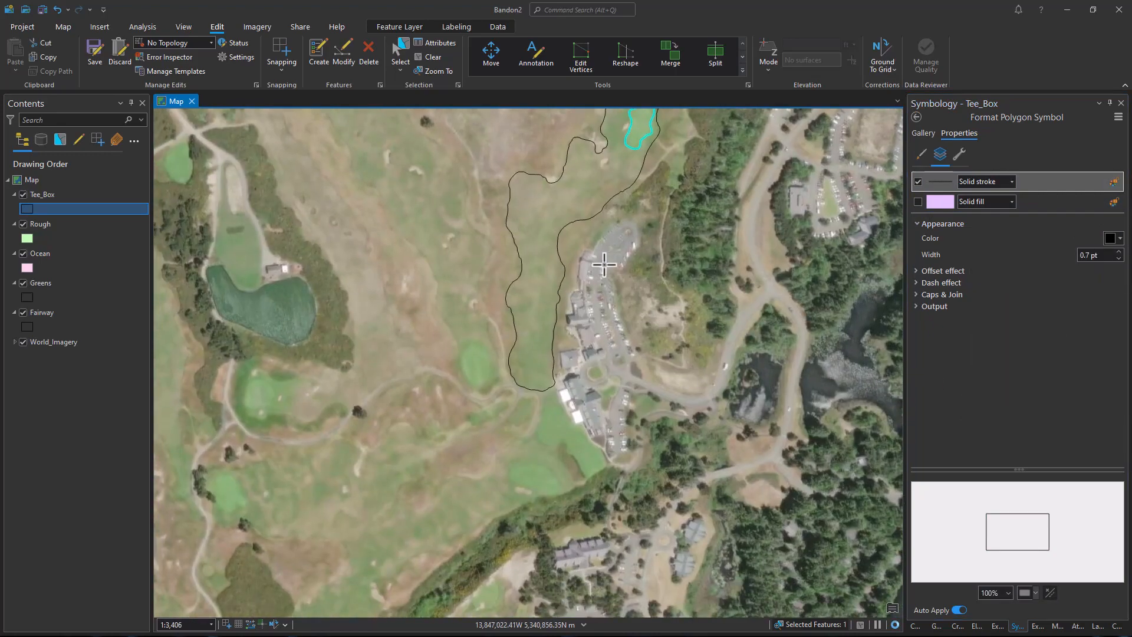
scroll(517, 390, "up", 6)
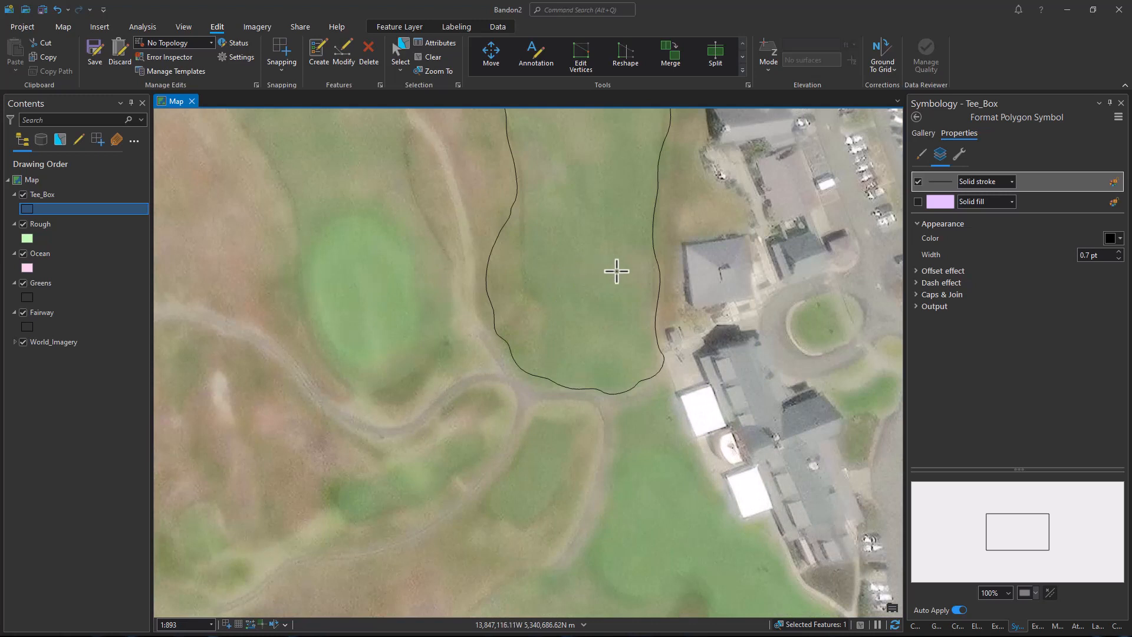
left_click(319, 53)
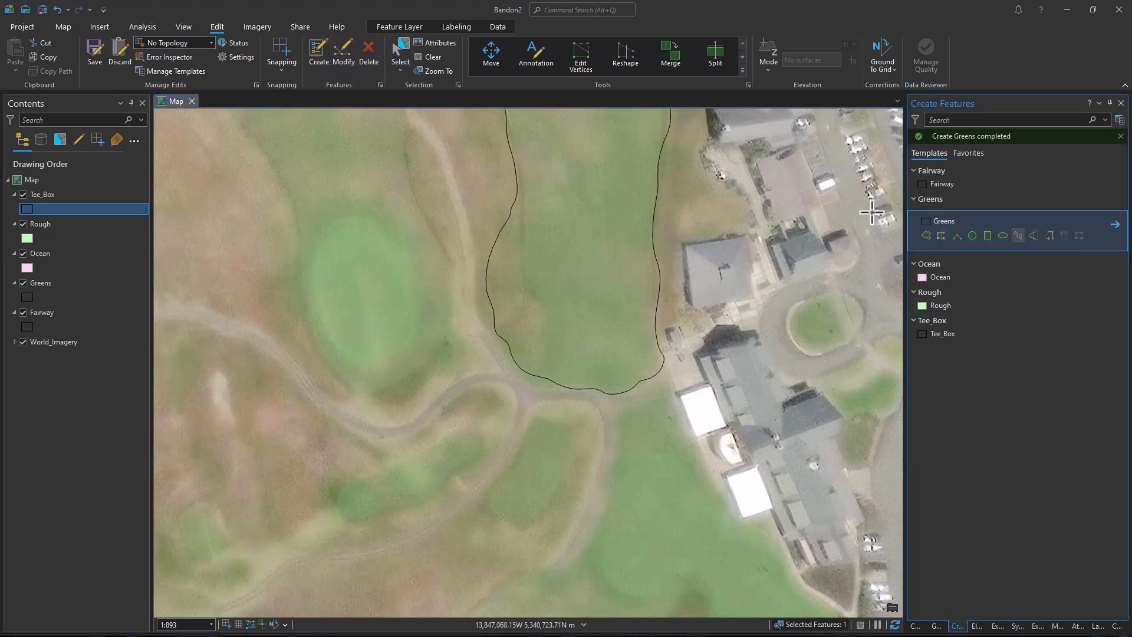
left_click(926, 332)
left_click(1016, 321)
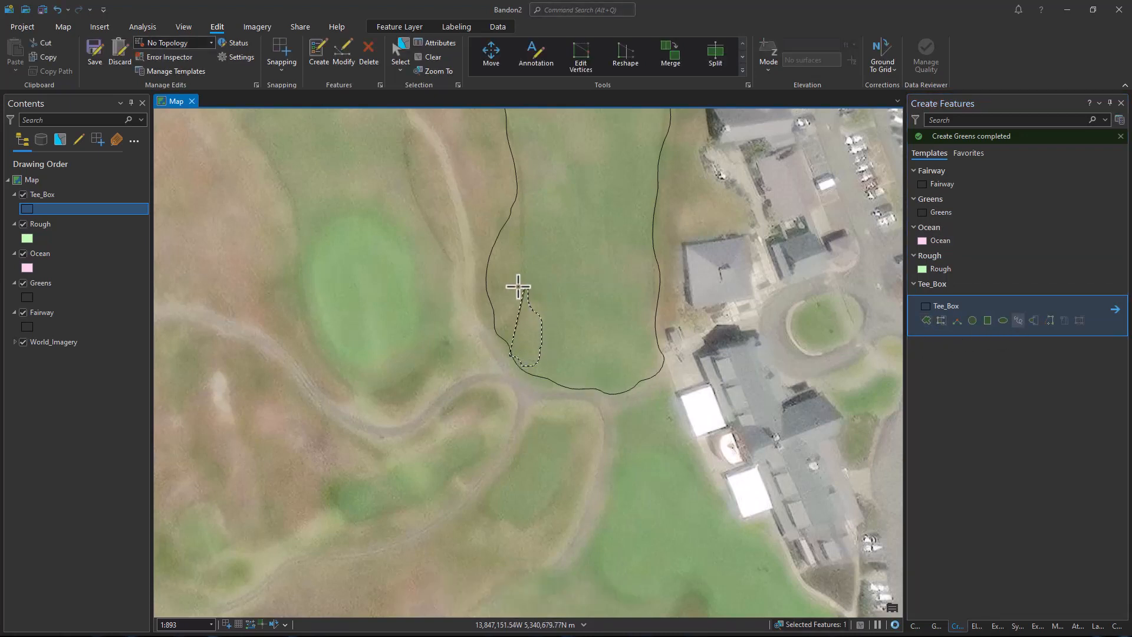
double_click(494, 330)
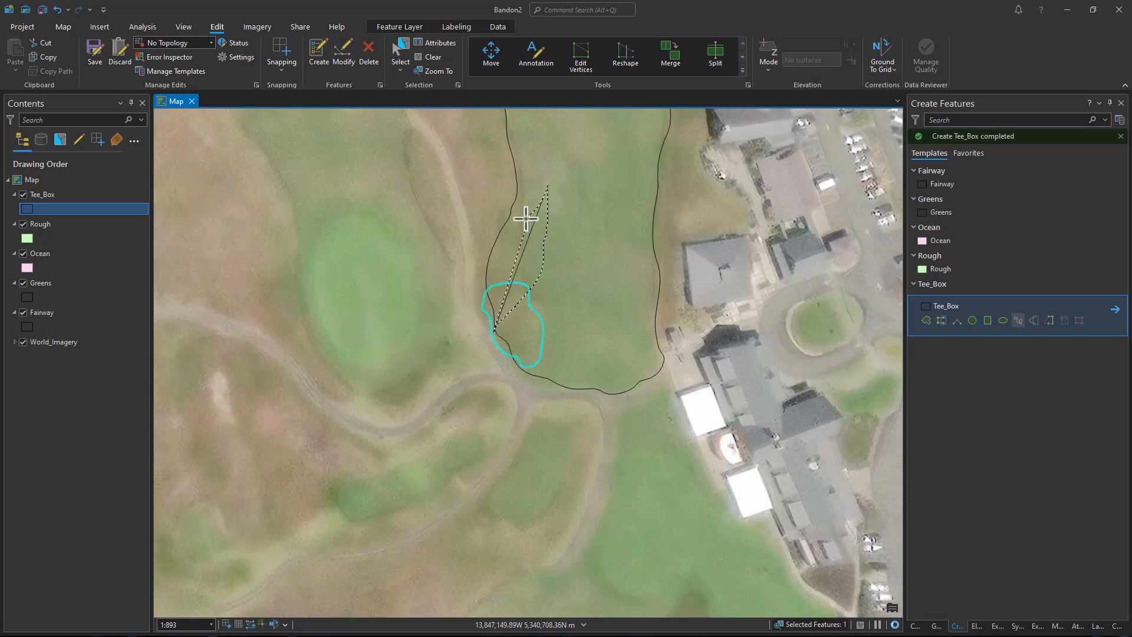
key("Escape")
Trace three more freehand Tee_Box polygons northward along the fairway's west edge.
left_click_drag(520, 205, 531, 302)
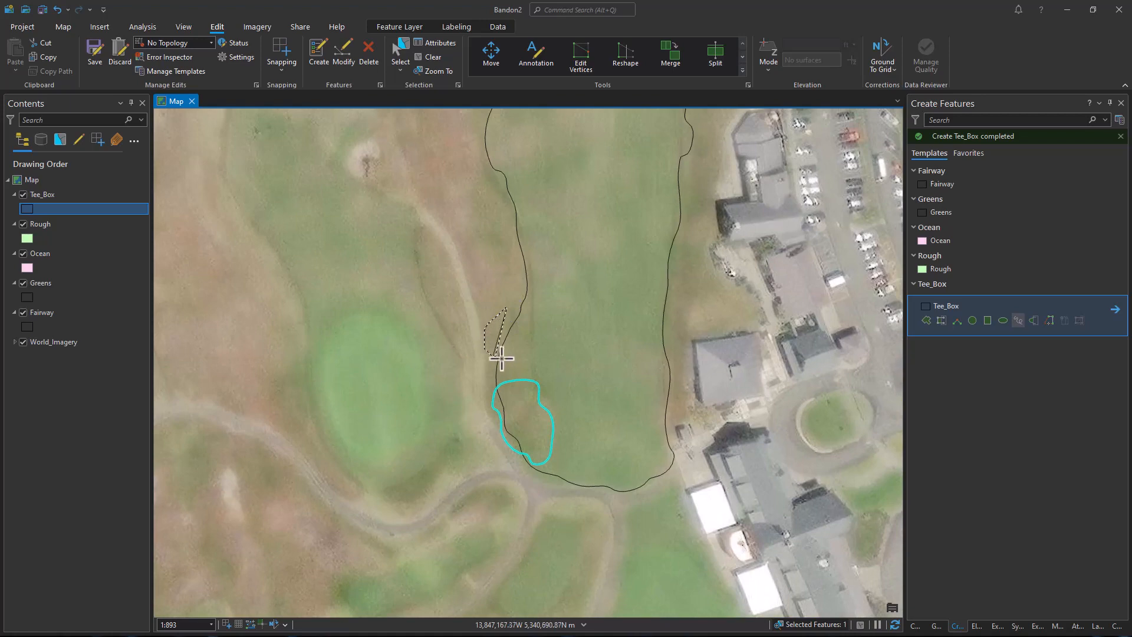
left_click(531, 316)
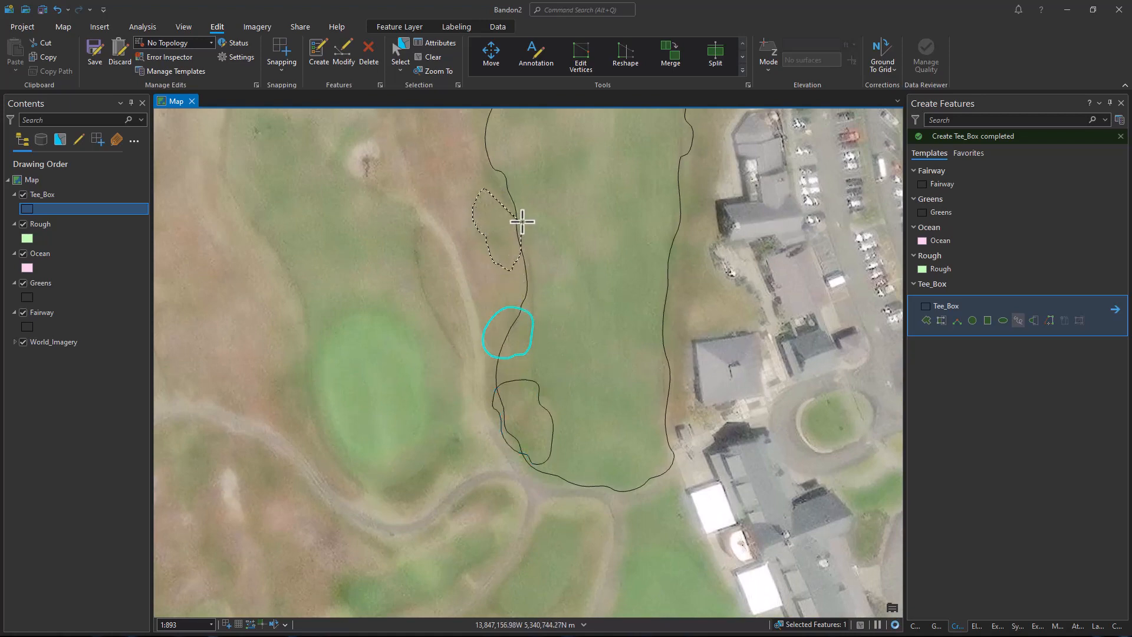
left_click_drag(502, 190, 502, 319)
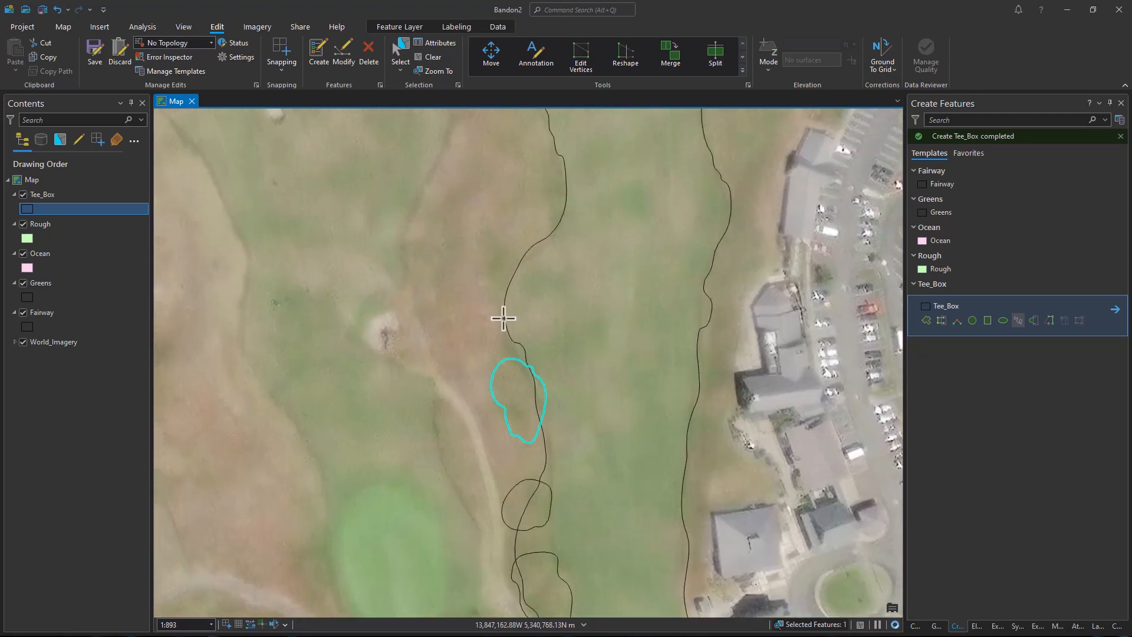
left_click(519, 239)
Save all edits made to the golf course features.
scroll(619, 309, "down", 2)
mouse_move(619, 308)
left_mouse_down()
mouse_move(598, 367)
mouse_move(513, 402)
left_mouse_up()
scroll(513, 401, "down", 2)
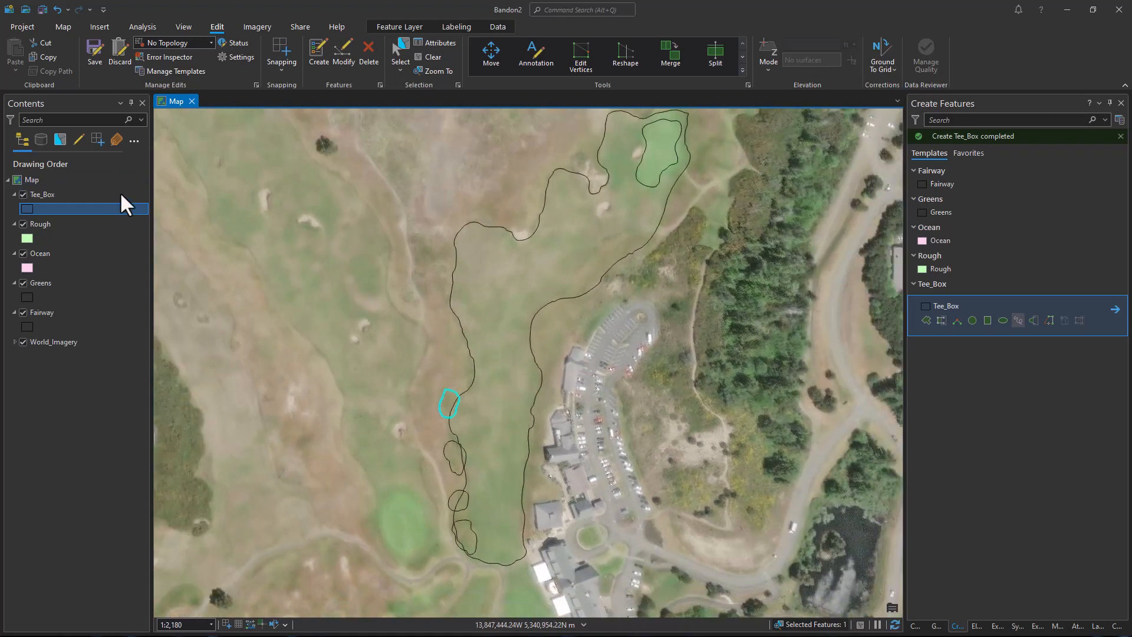
left_click(94, 48)
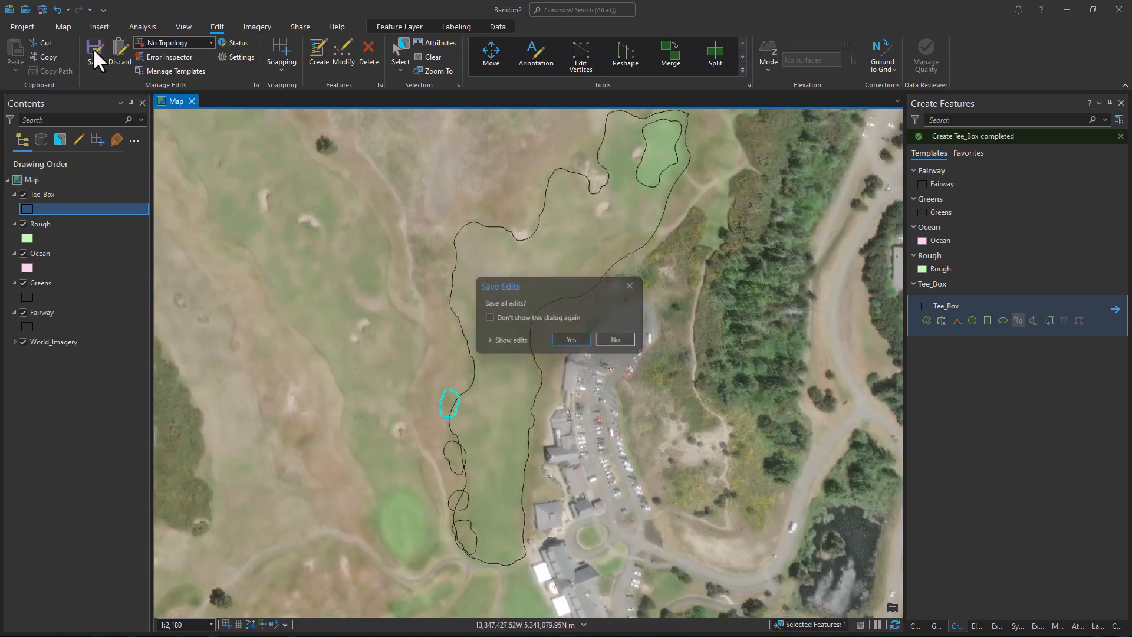
left_click(575, 342)
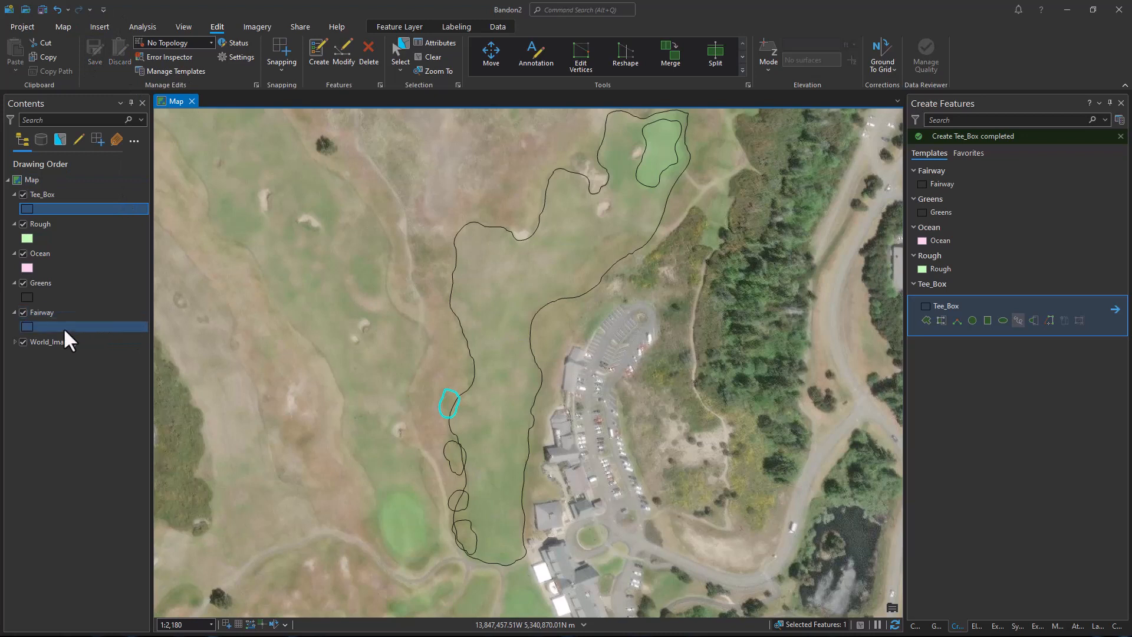
Enable the solid fill of the Fairway layer's symbol.
left_click(27, 325)
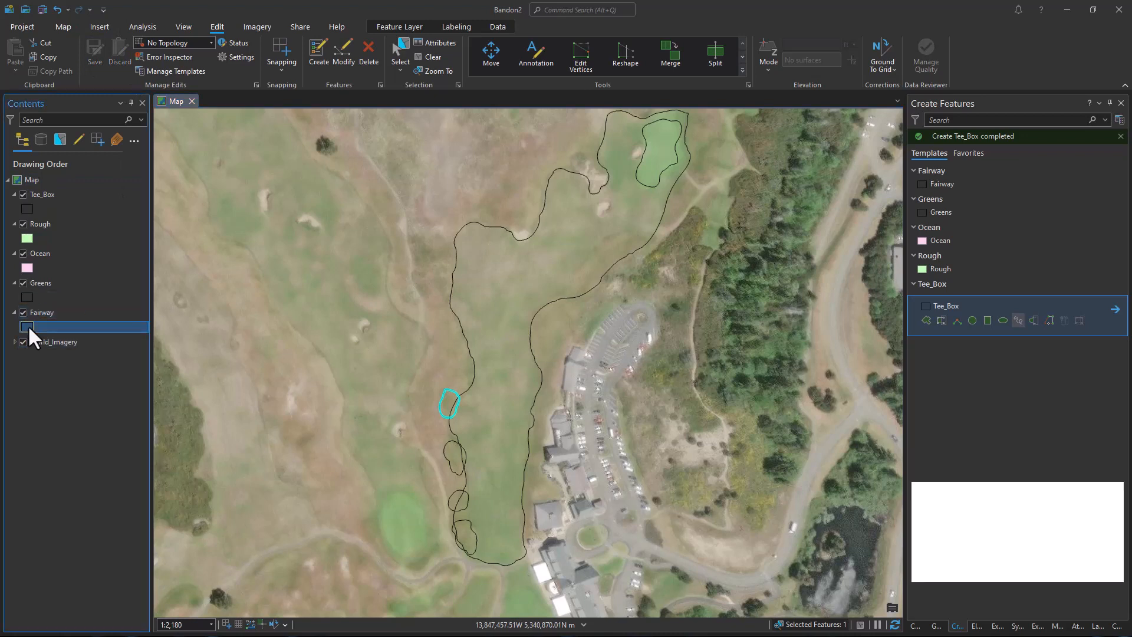
left_click(918, 202)
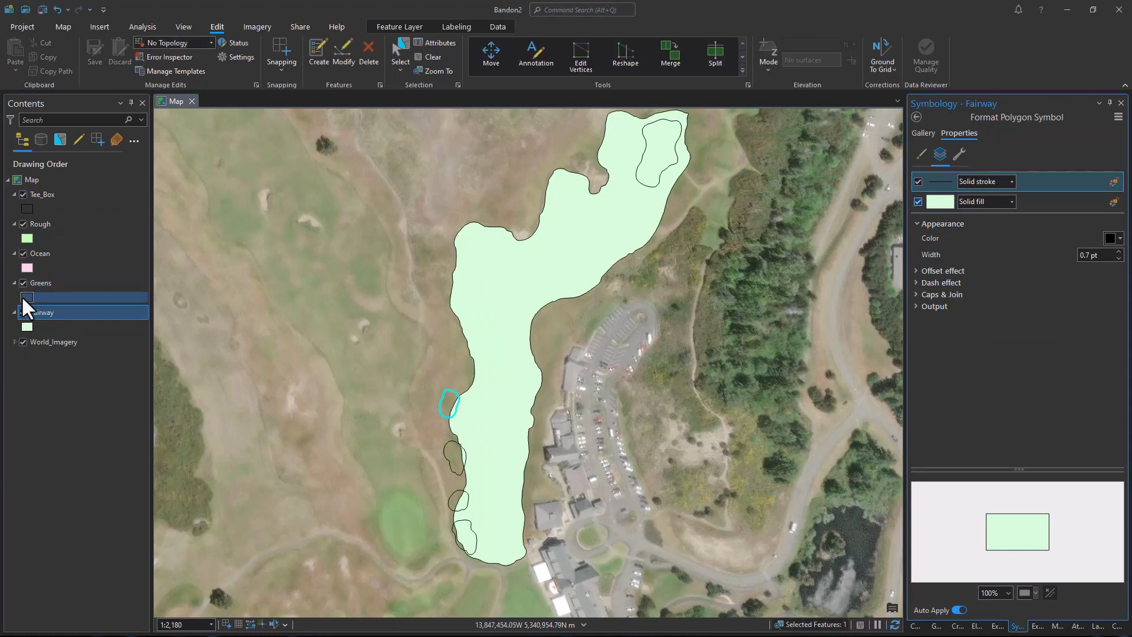
Enable the solid fill in the polygon symbols of the Greens and Tee_Box layers.
left_click(22, 296)
left_click(918, 202)
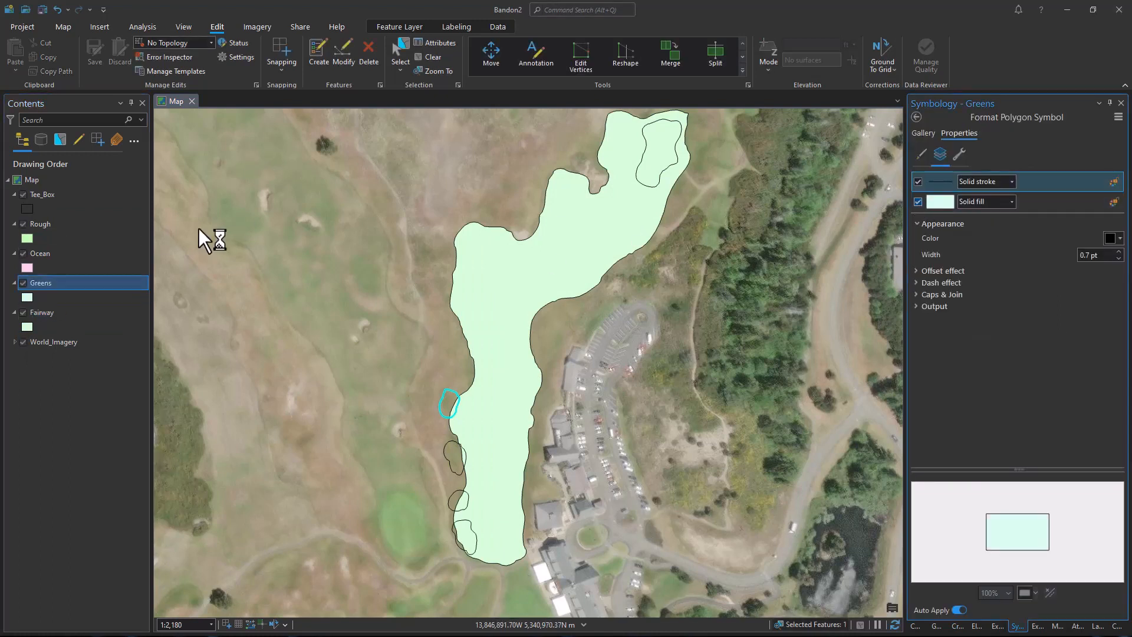
left_click(27, 207)
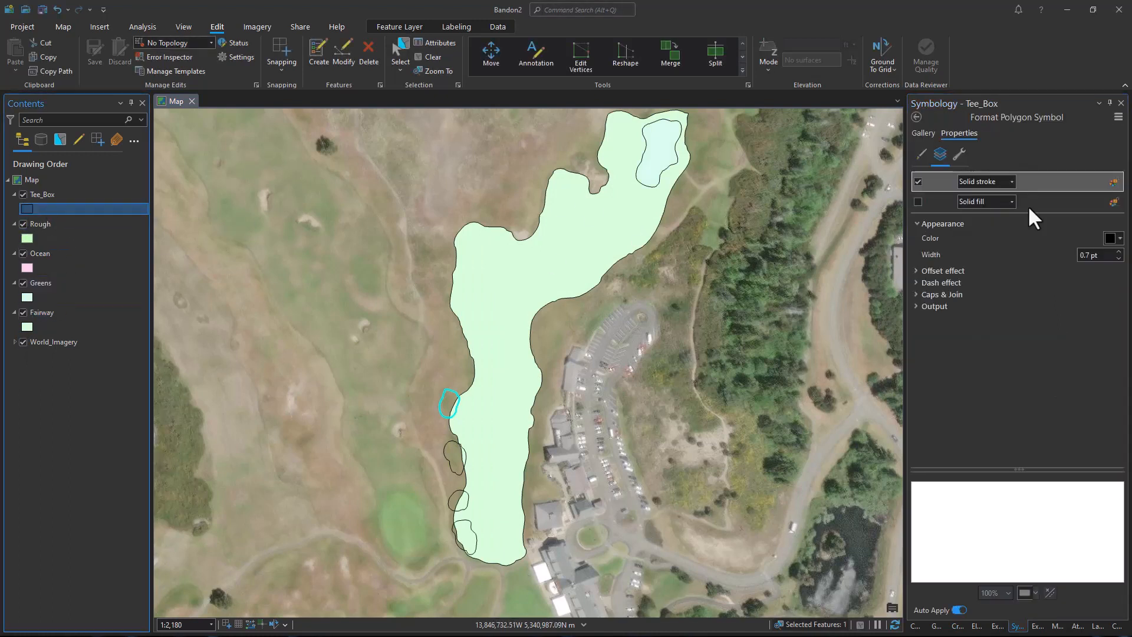
left_click(918, 201)
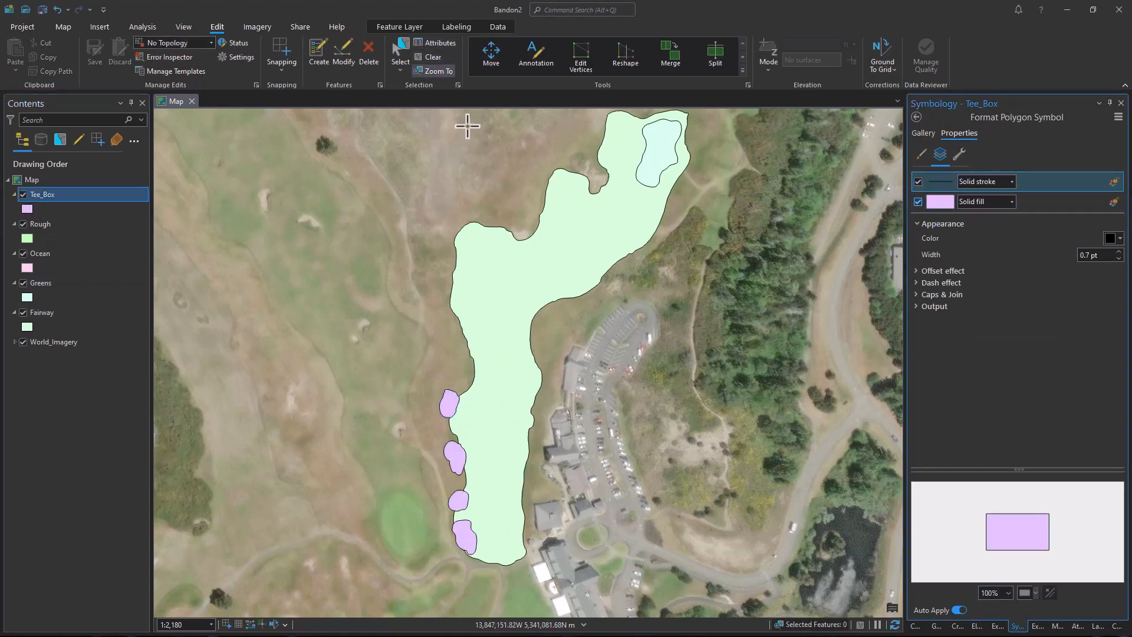
Erase the Greens area from the Fairway layer with the Erase tool, saving the output as Fairway2 in Default.gdb.
left_click_drag(636, 283, 622, 313)
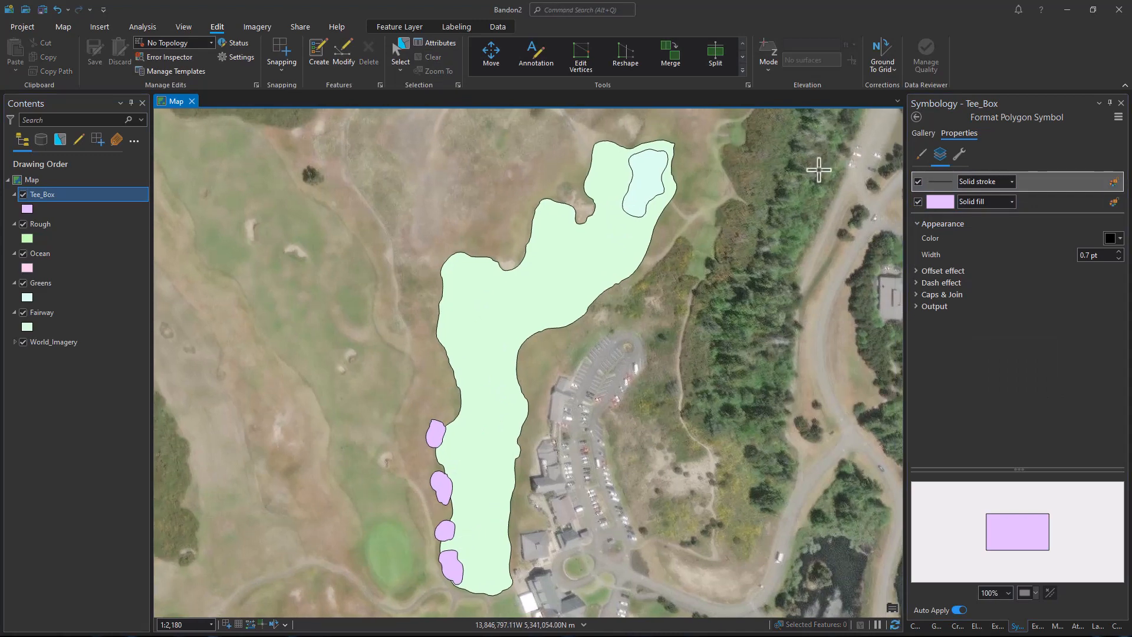
left_click(148, 24)
left_click(141, 48)
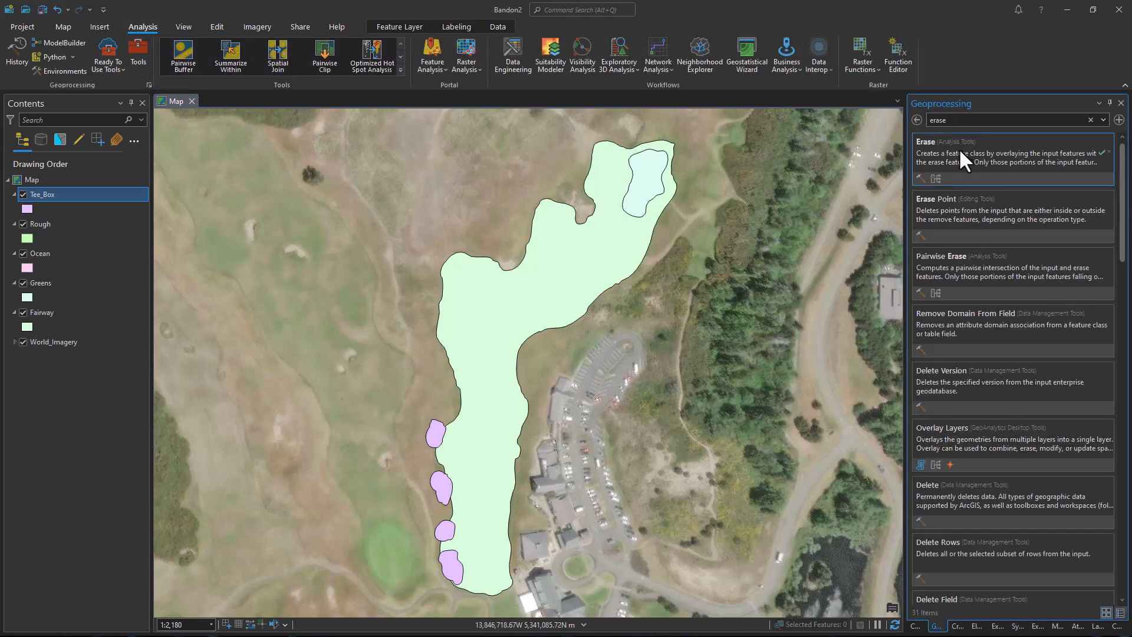
left_click(959, 147)
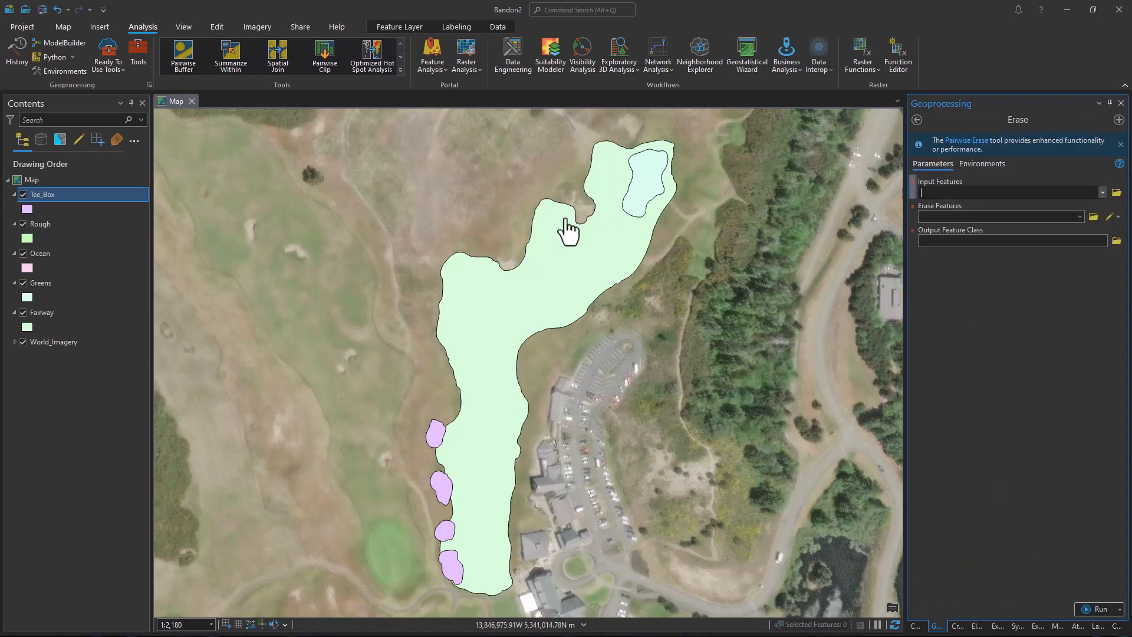
left_click_drag(38, 311, 504, 296)
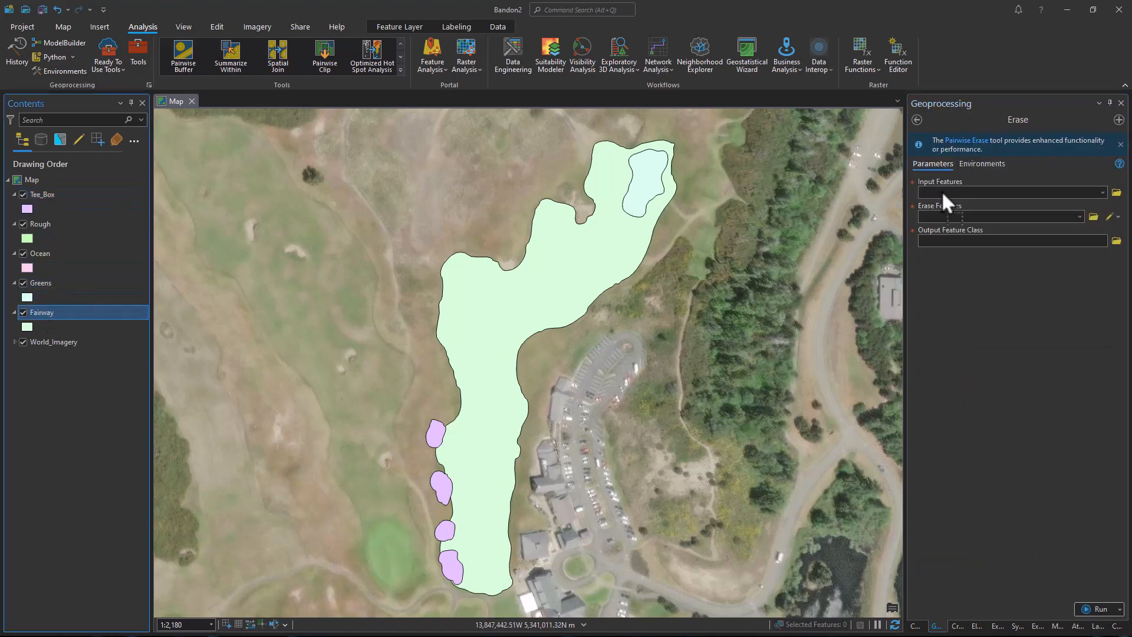
left_click_drag(943, 196, 945, 194)
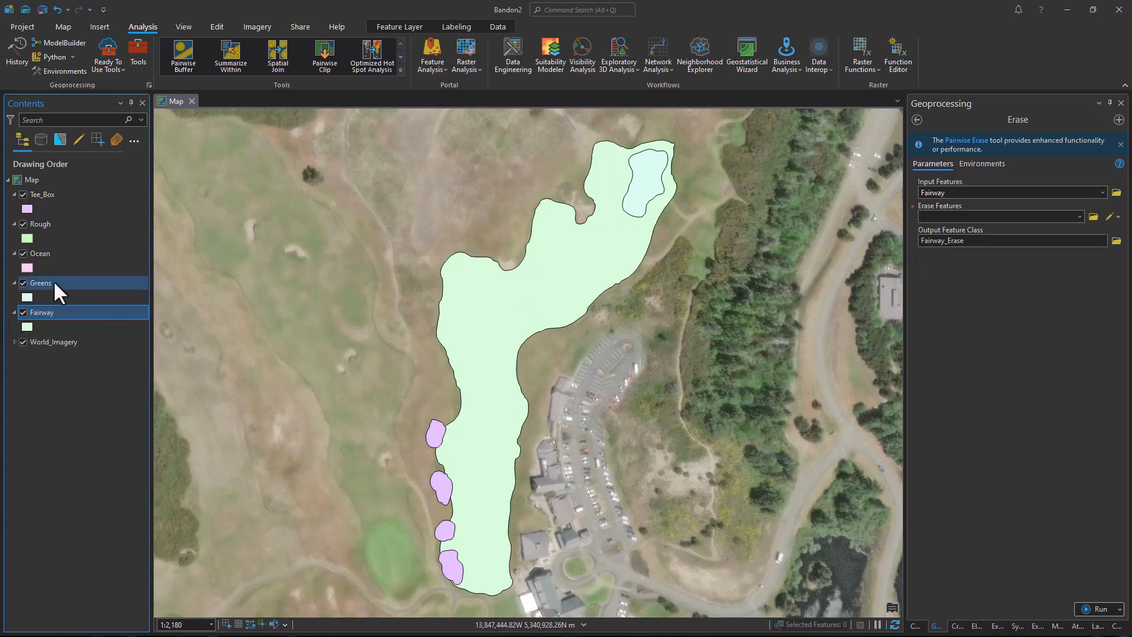
left_click_drag(54, 282, 687, 279)
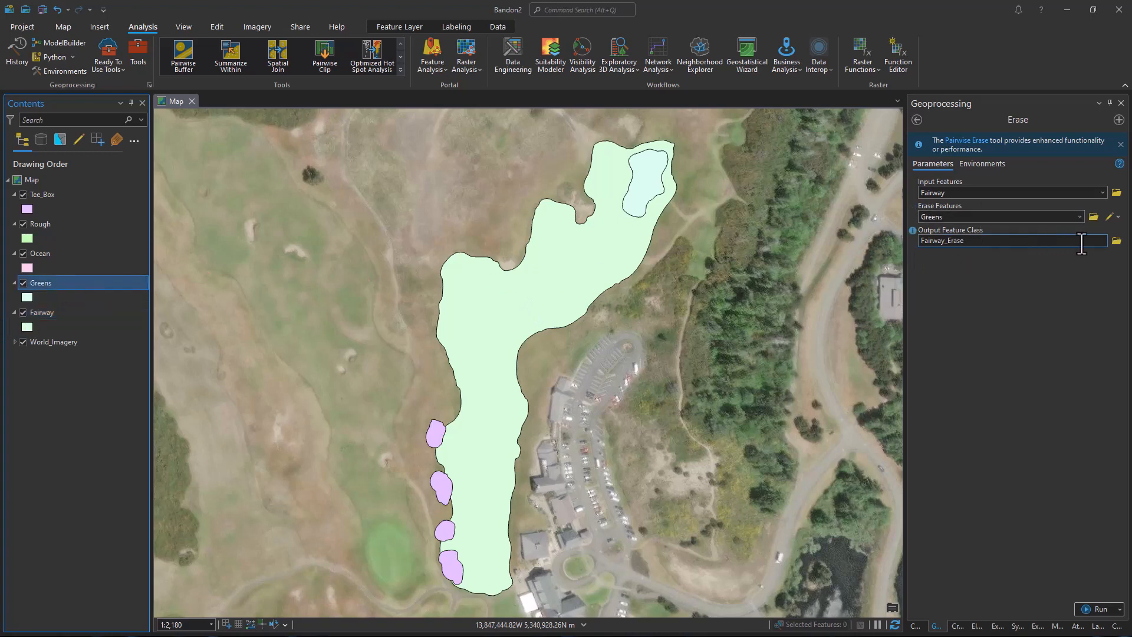
left_click(1116, 242)
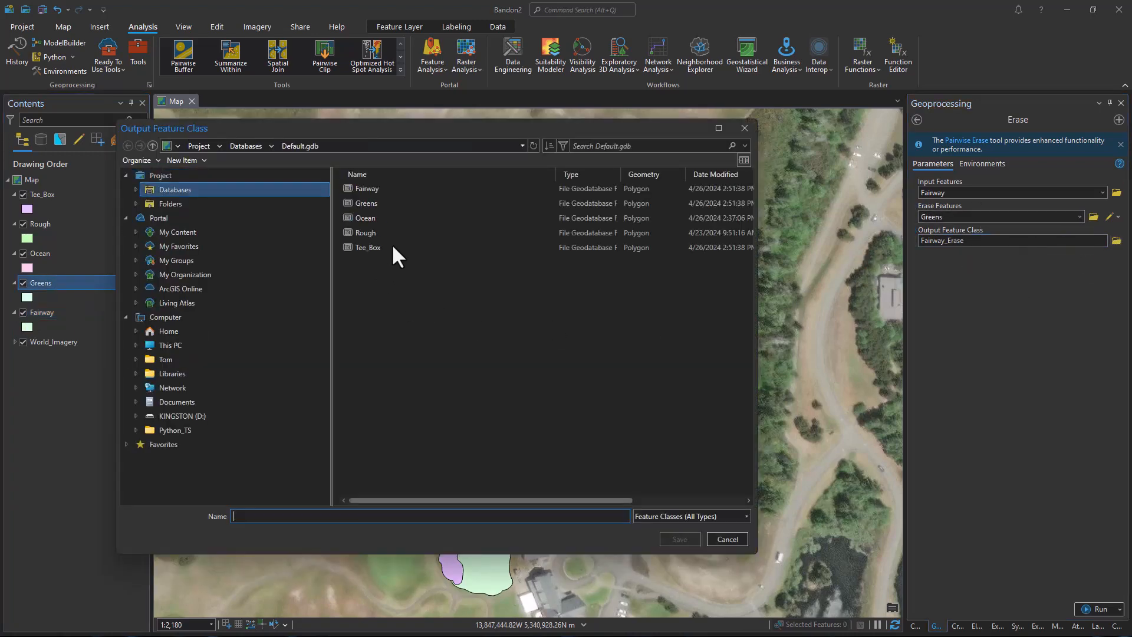
left_click(373, 192)
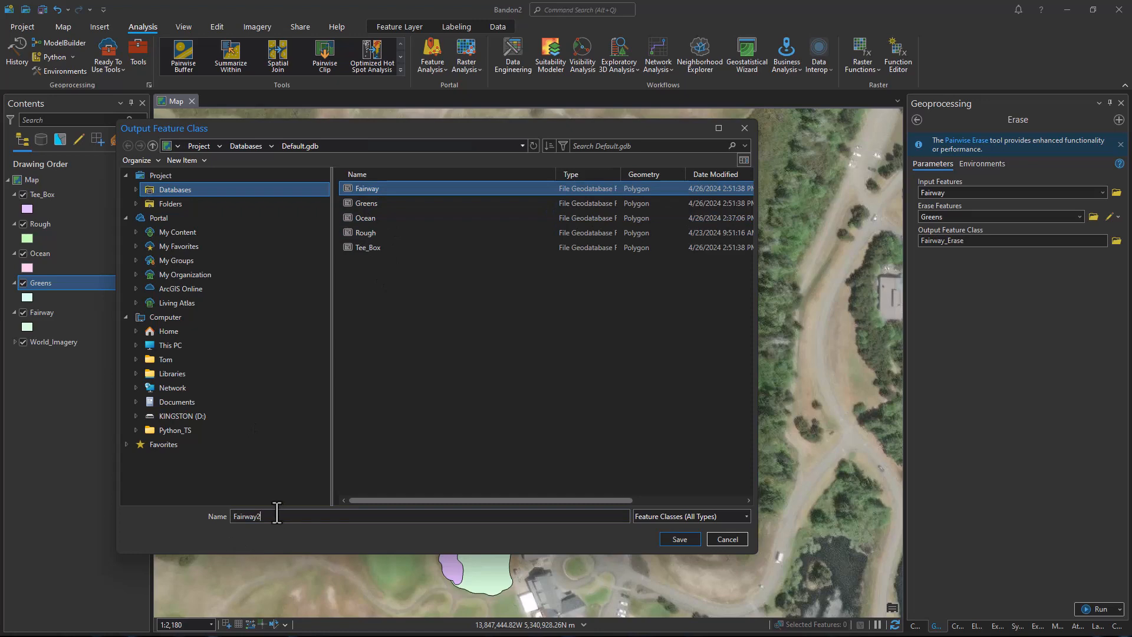
left_click(681, 537)
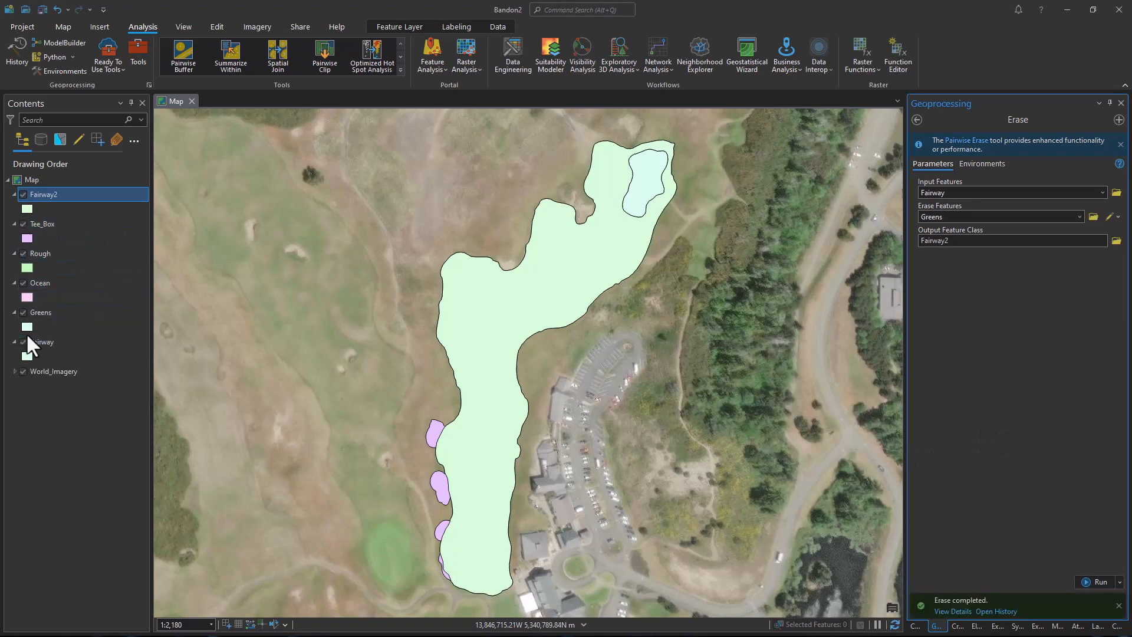
Hide the original Fairway layer and the Greens layer to expose the hole cut in Fairway2.
left_click(23, 341)
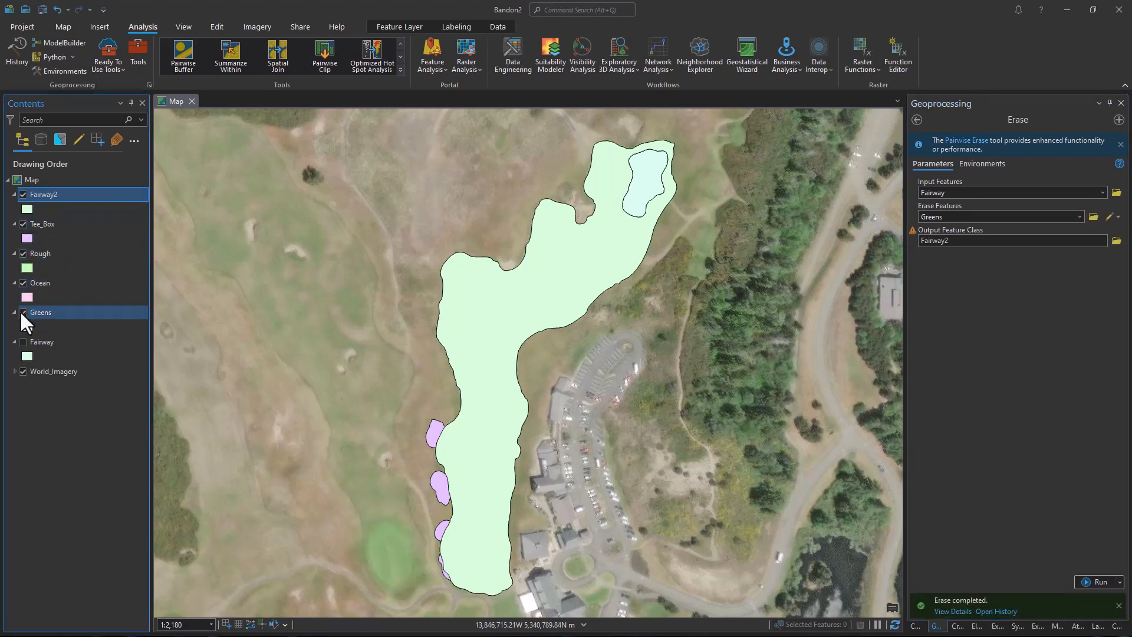
left_click(23, 311)
left_click(23, 312)
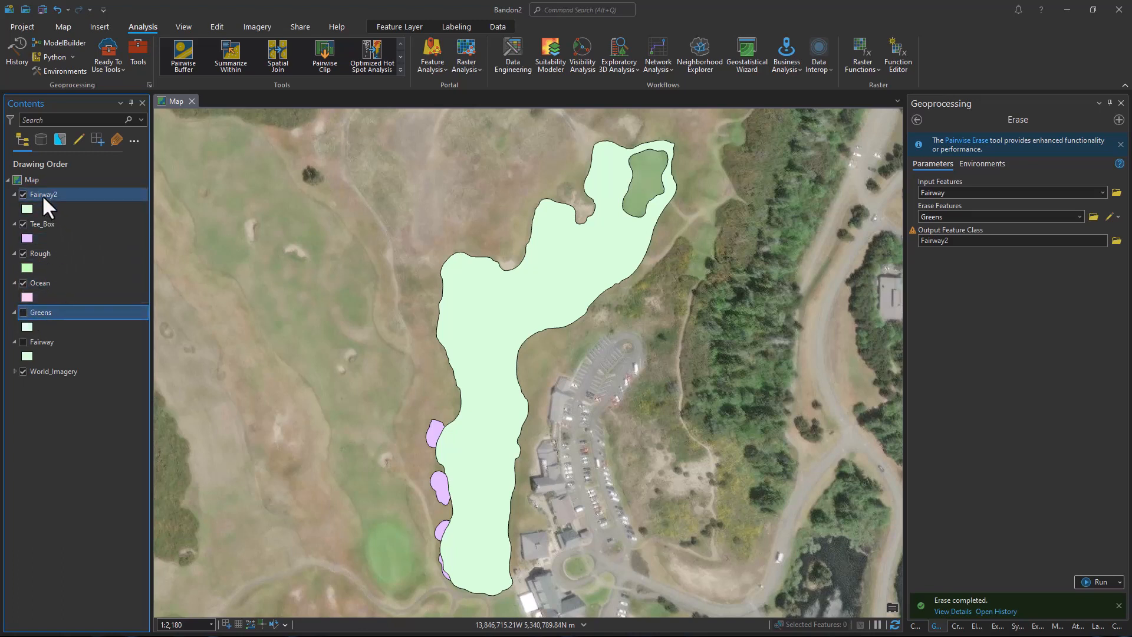
Erase the Tee_Box areas from Fairway2 with the Erase tool, saving the output as Fairway_Final in Default.gdb.
left_click_drag(41, 194, 974, 196)
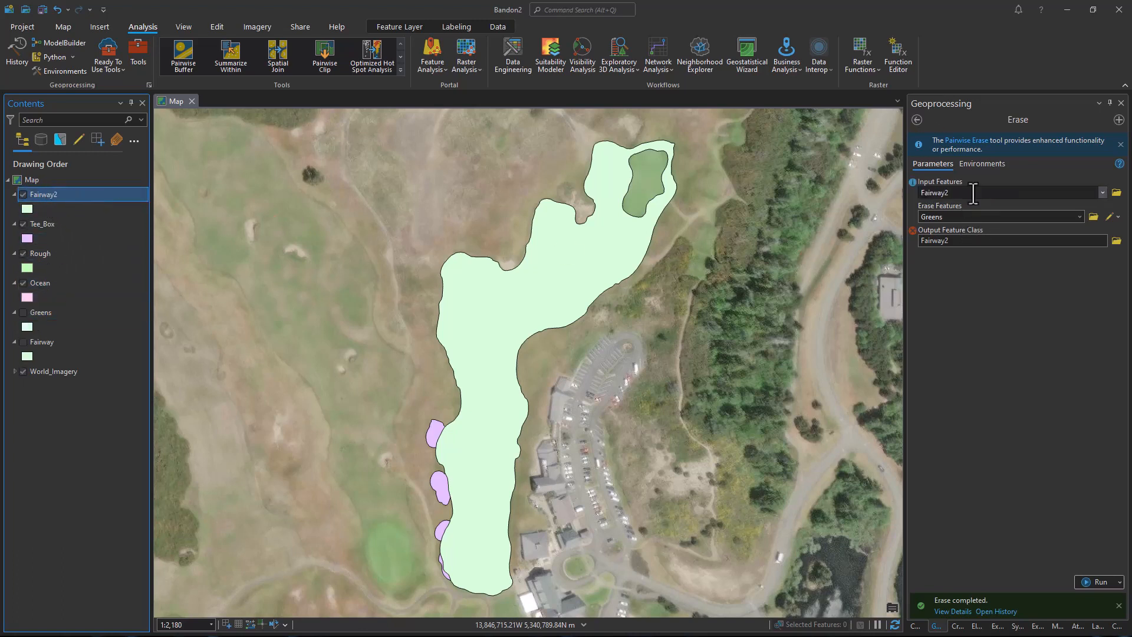
mouse_move(45, 223)
left_mouse_down()
mouse_move(790, 313)
mouse_move(1014, 218)
left_mouse_up()
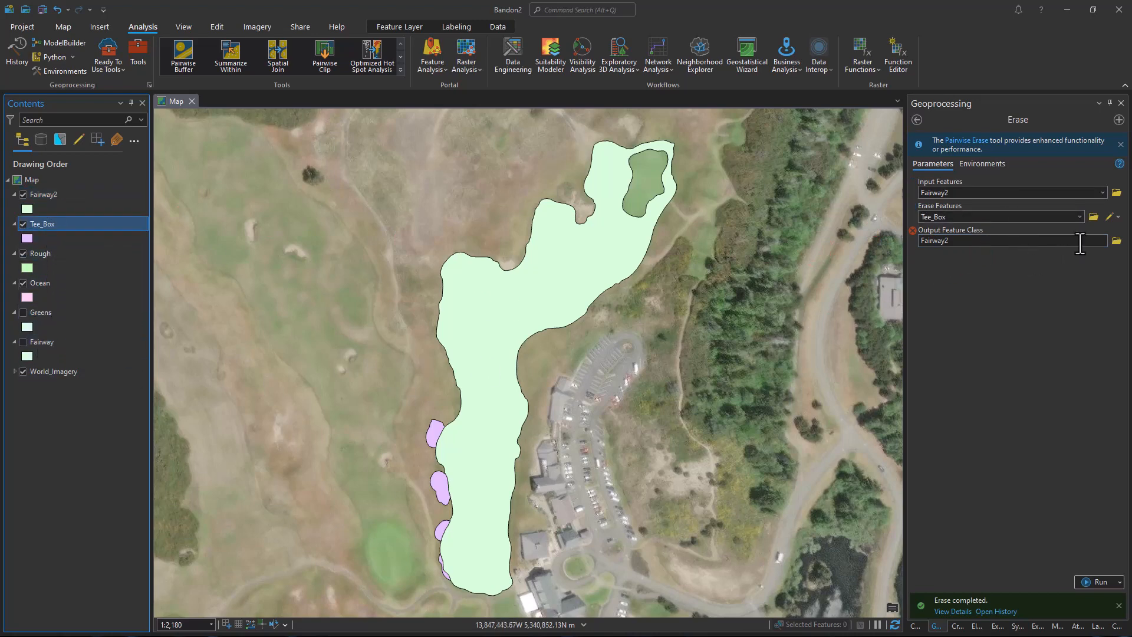
left_click(1116, 241)
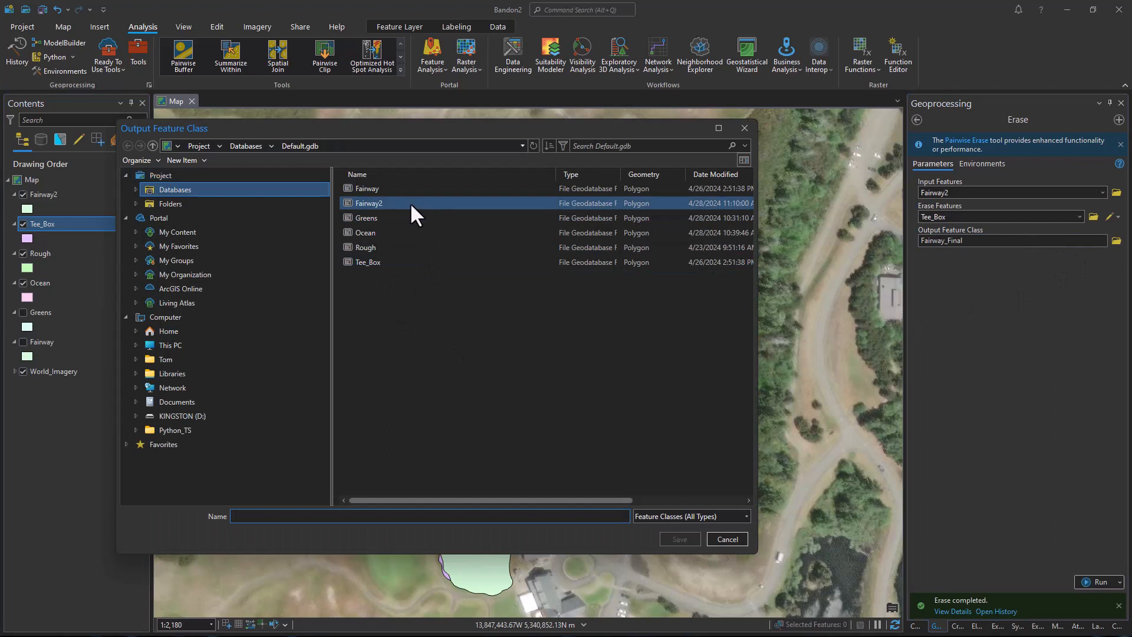
left_click(366, 187)
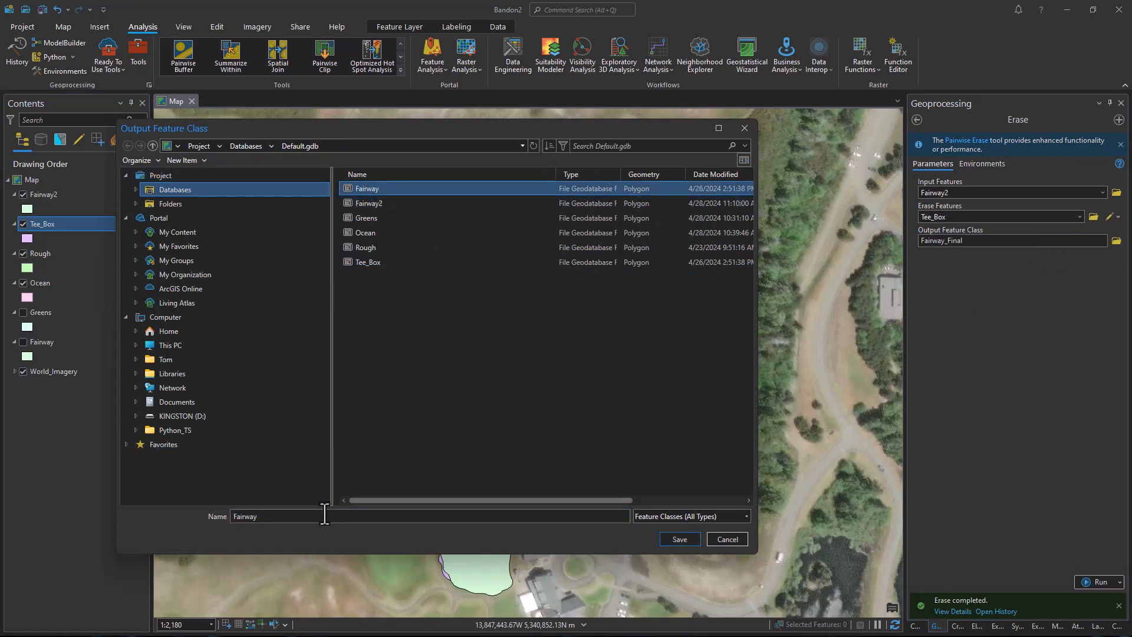
type("_F")
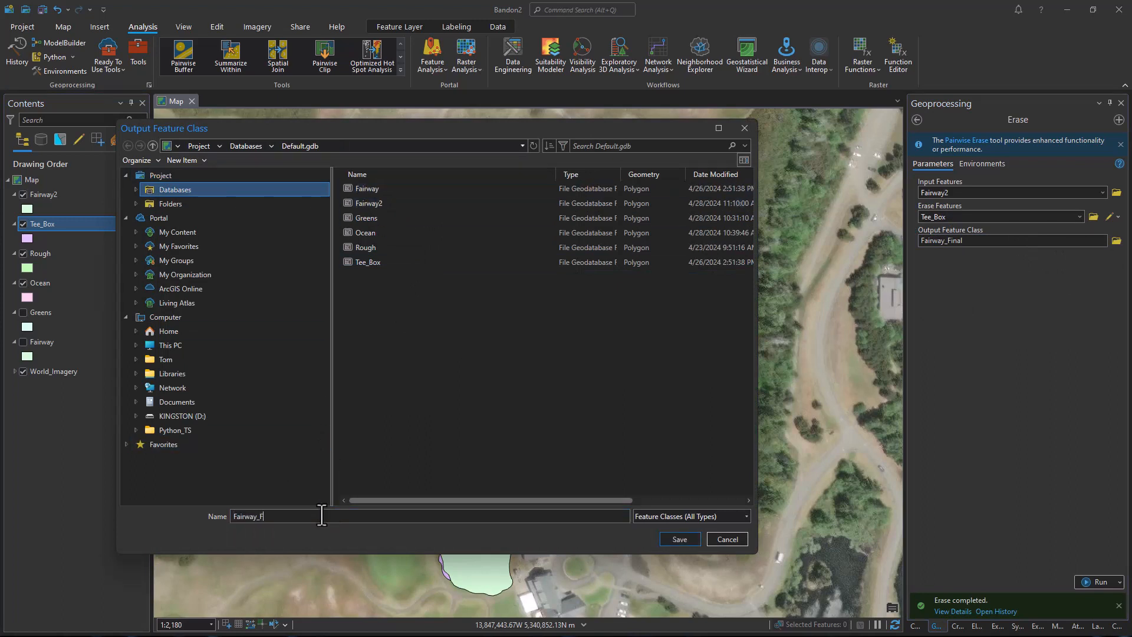
type("inal")
left_click(679, 539)
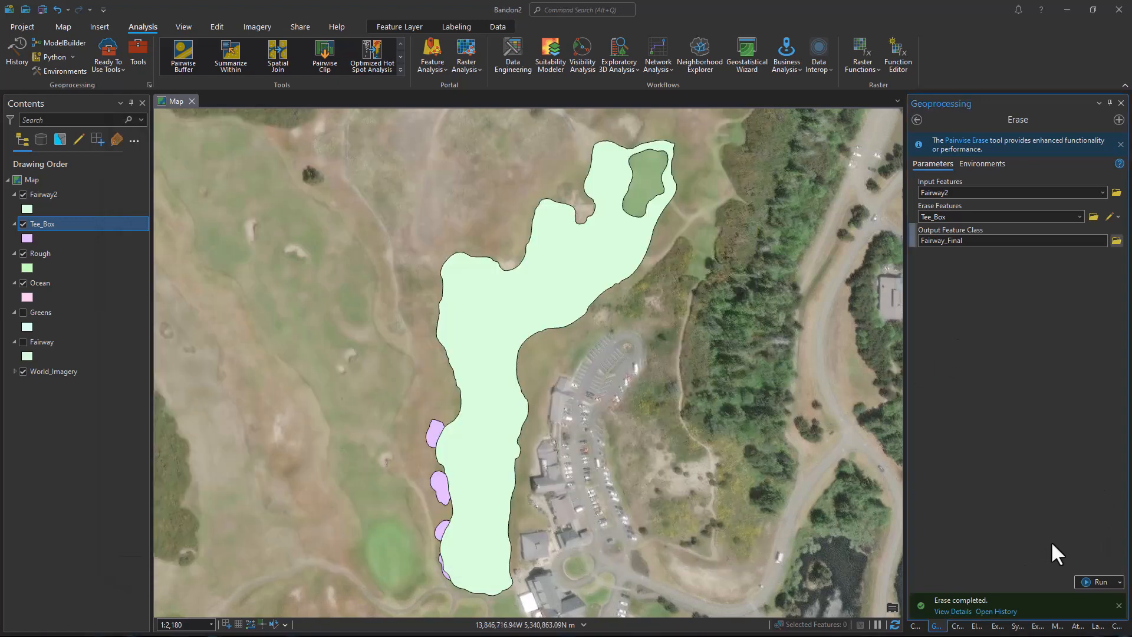
left_click(1080, 579)
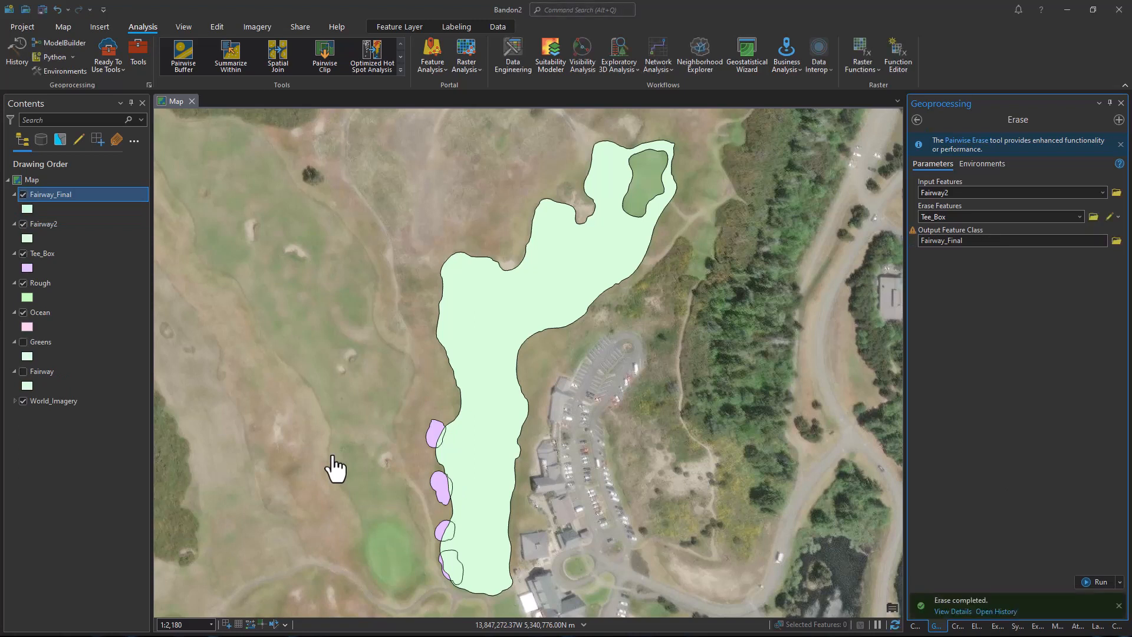
Hide the Fairway2 layer and show the Greens layer alongside Fairway_Final and Tee_Box.
left_click(22, 222)
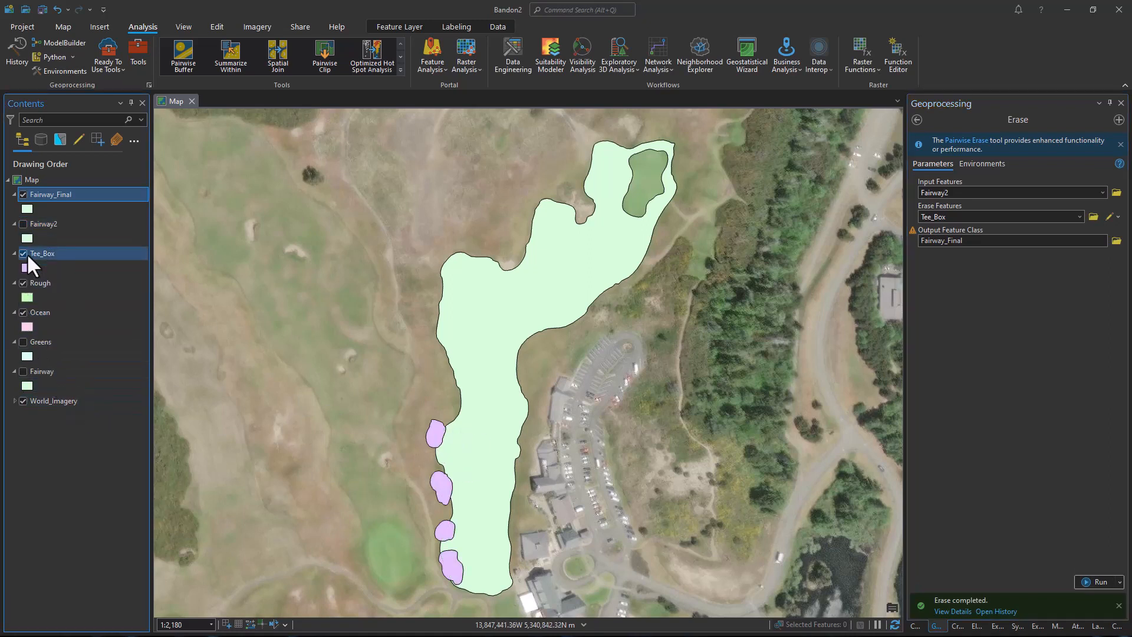
left_click(20, 252)
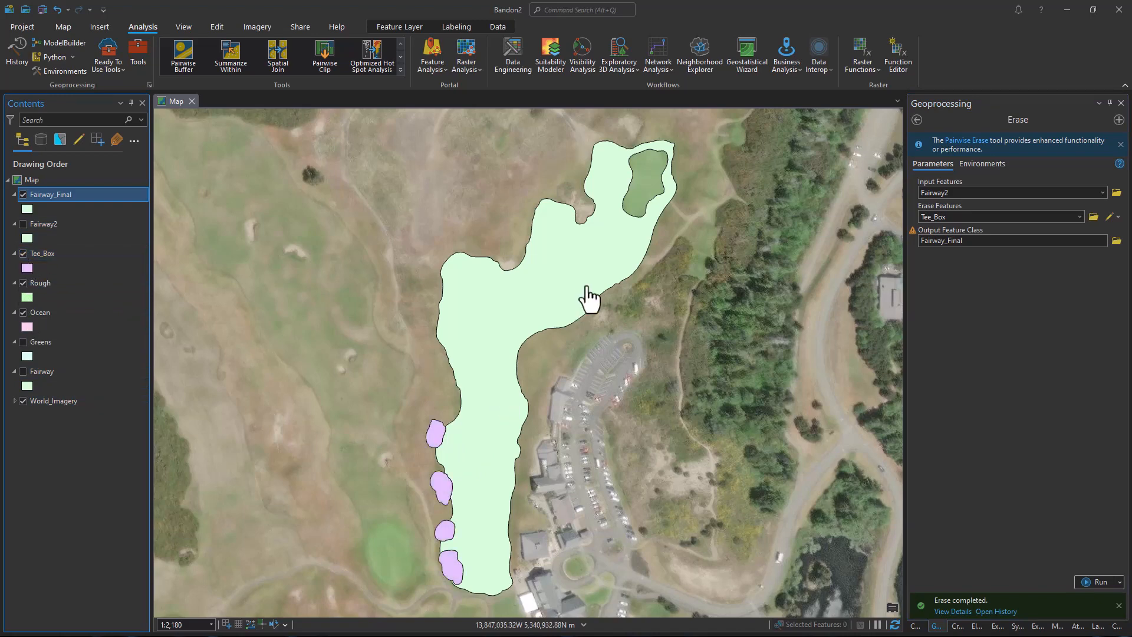
left_click(23, 341)
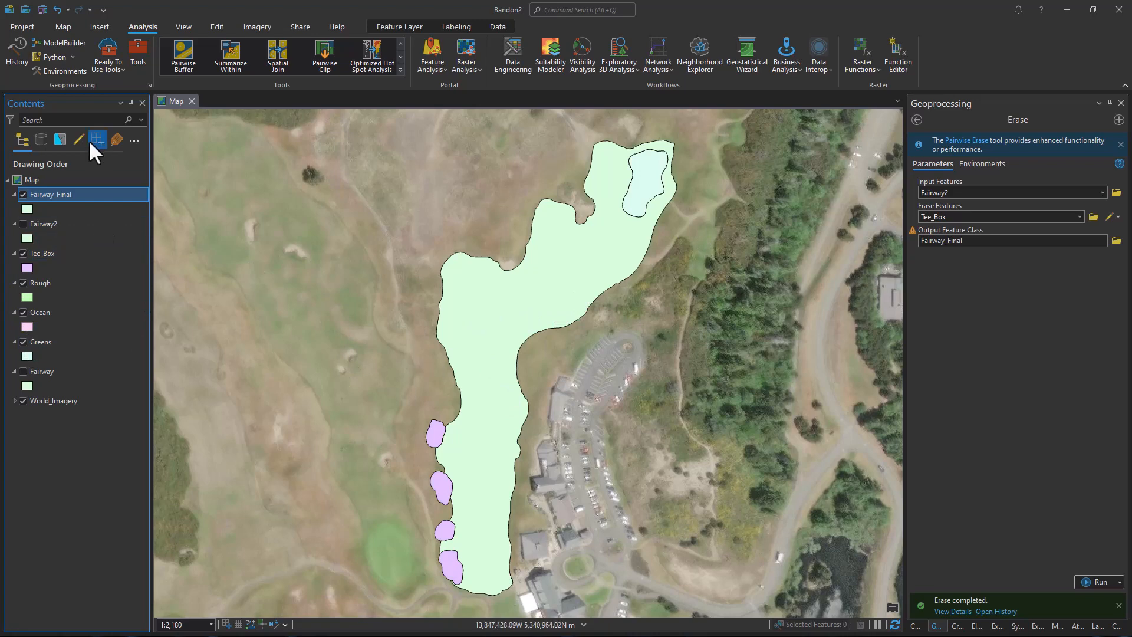
Remove the Fairway2 and original Fairway layers from the map.
left_click(59, 222)
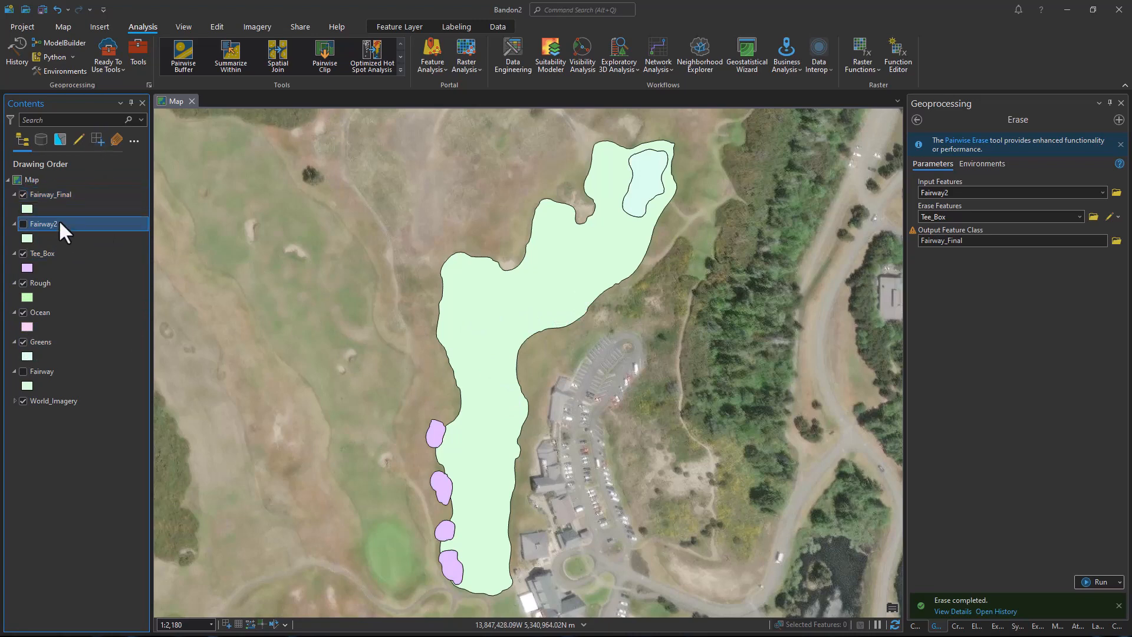
left_click(47, 370, "ctrl")
right_click(48, 370)
left_click(99, 34)
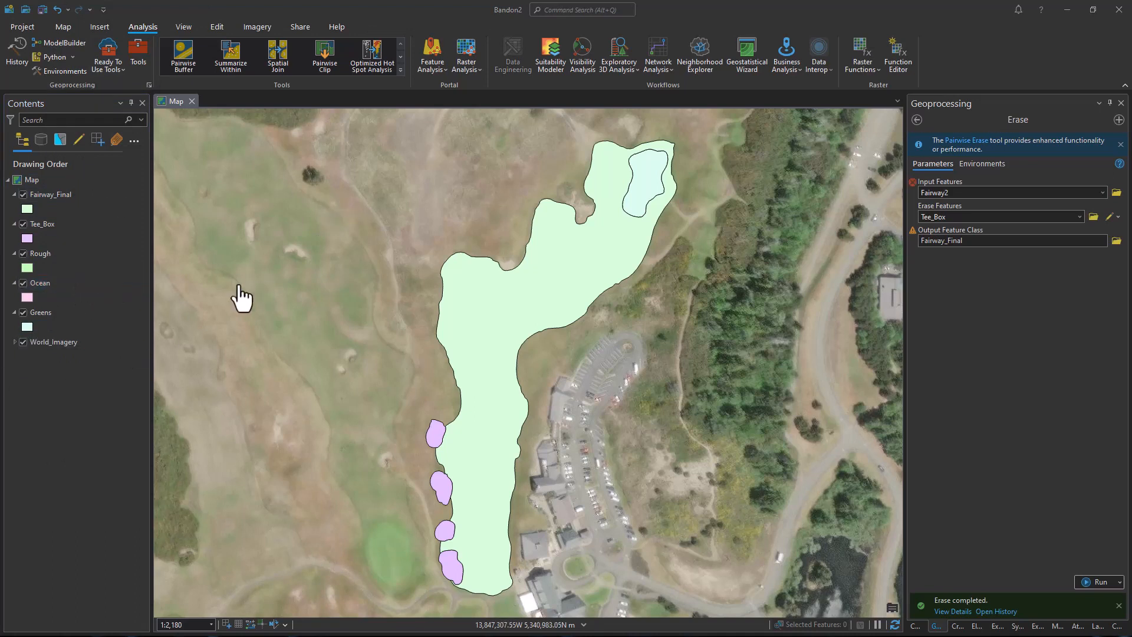
Hide World_Imagery, search Living Atlas for watercolor, and add the Watercolor Paper Texture layer to the map.
left_click(23, 342)
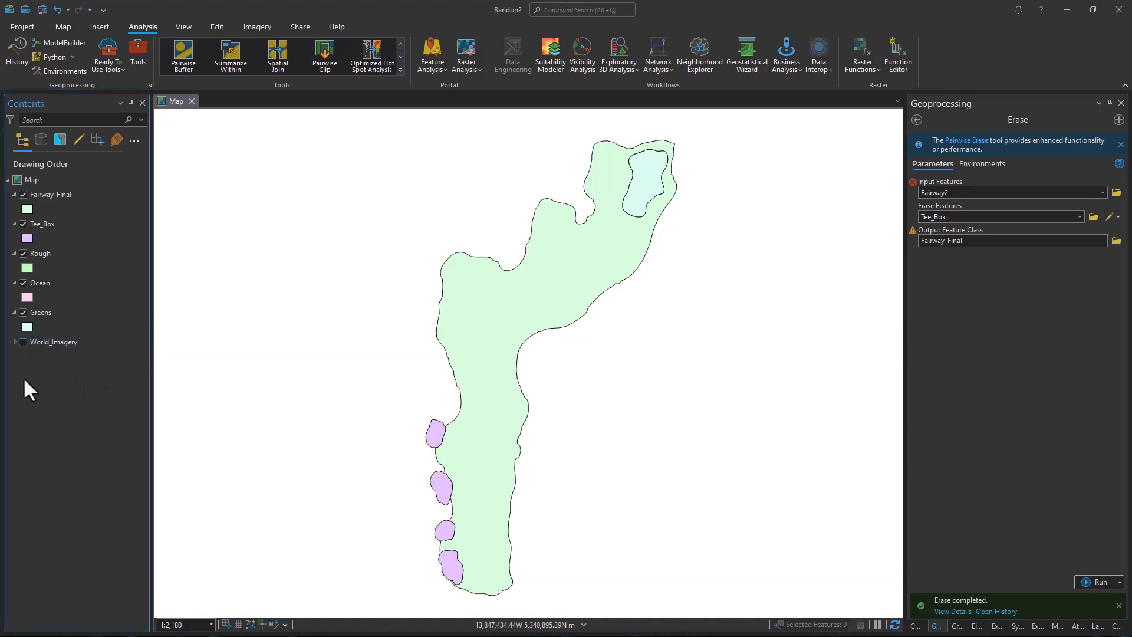
left_click(917, 626)
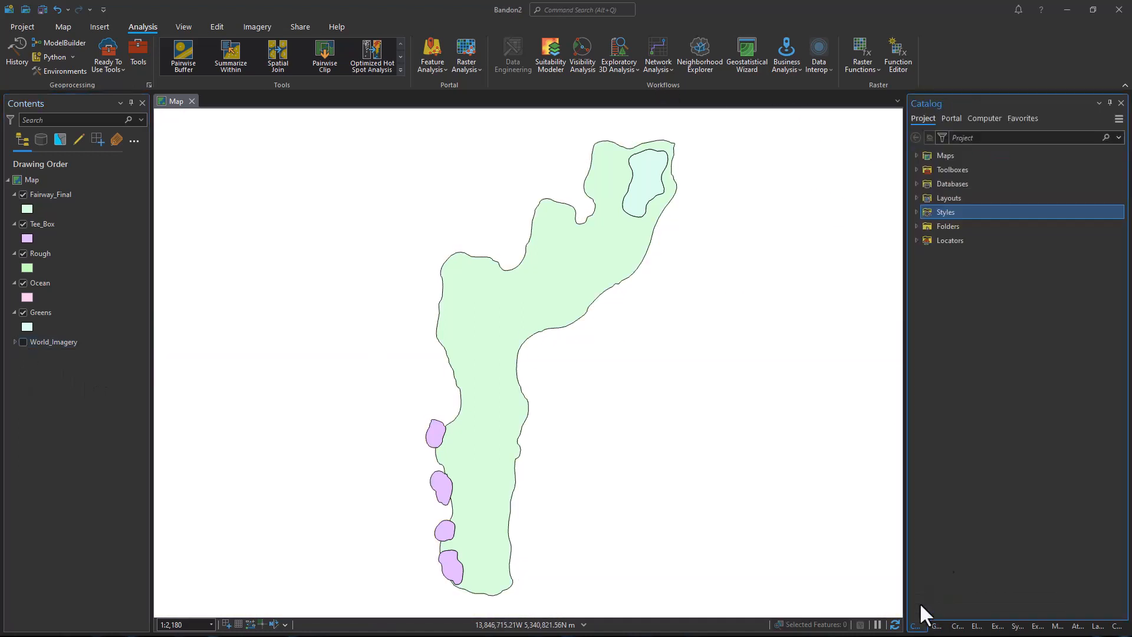
left_click(951, 118)
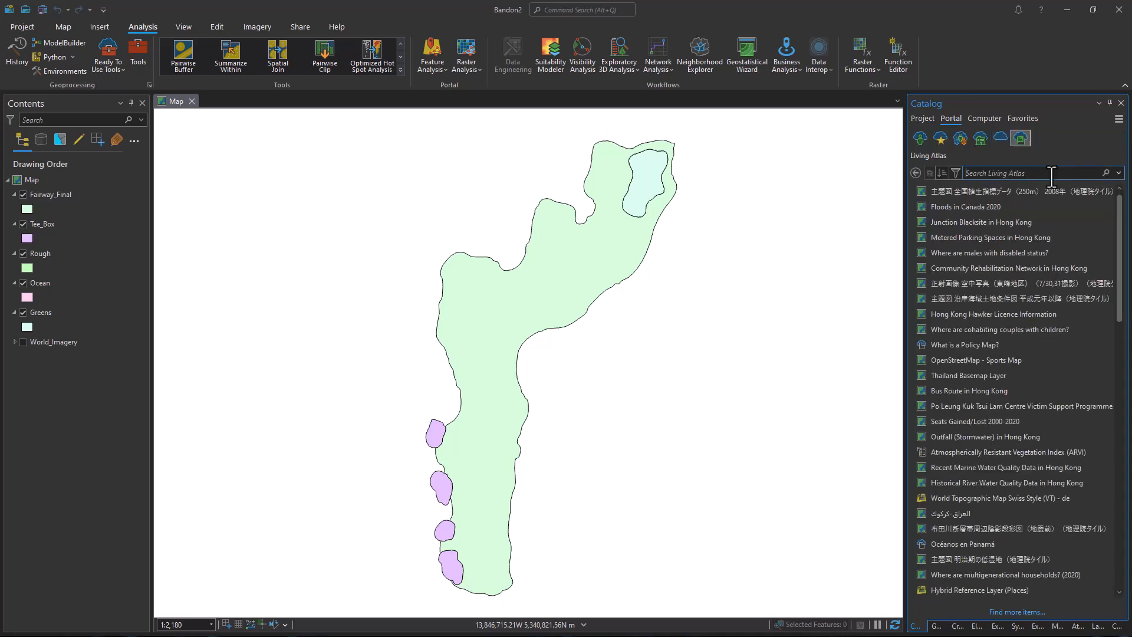
type("watercolor")
key("Return")
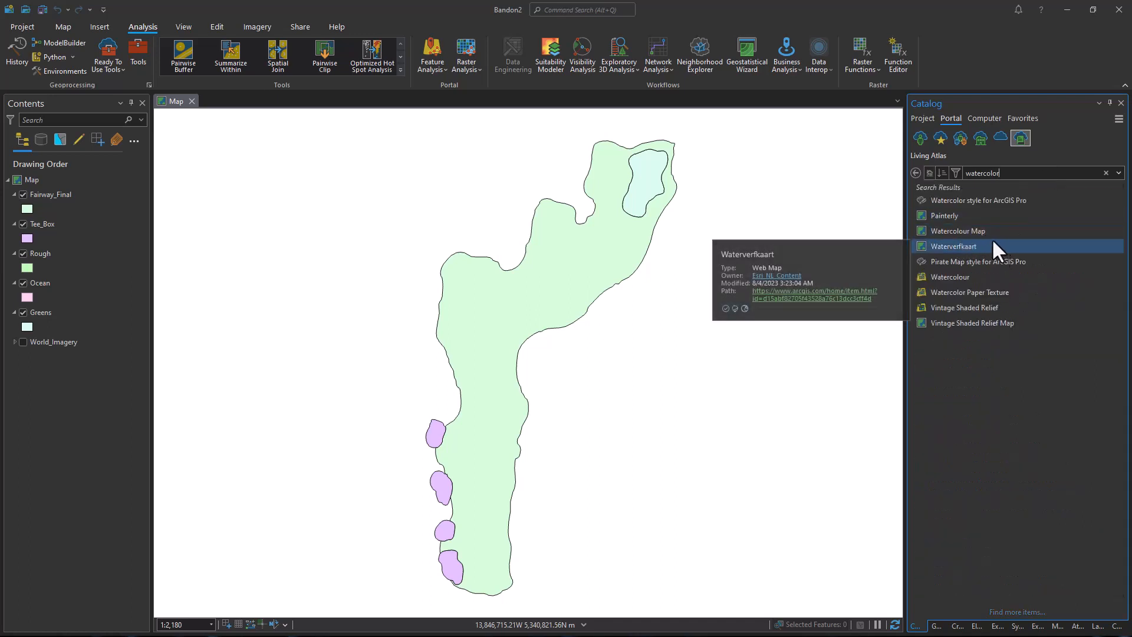
left_click(954, 293)
left_click_drag(405, 439, 377, 426)
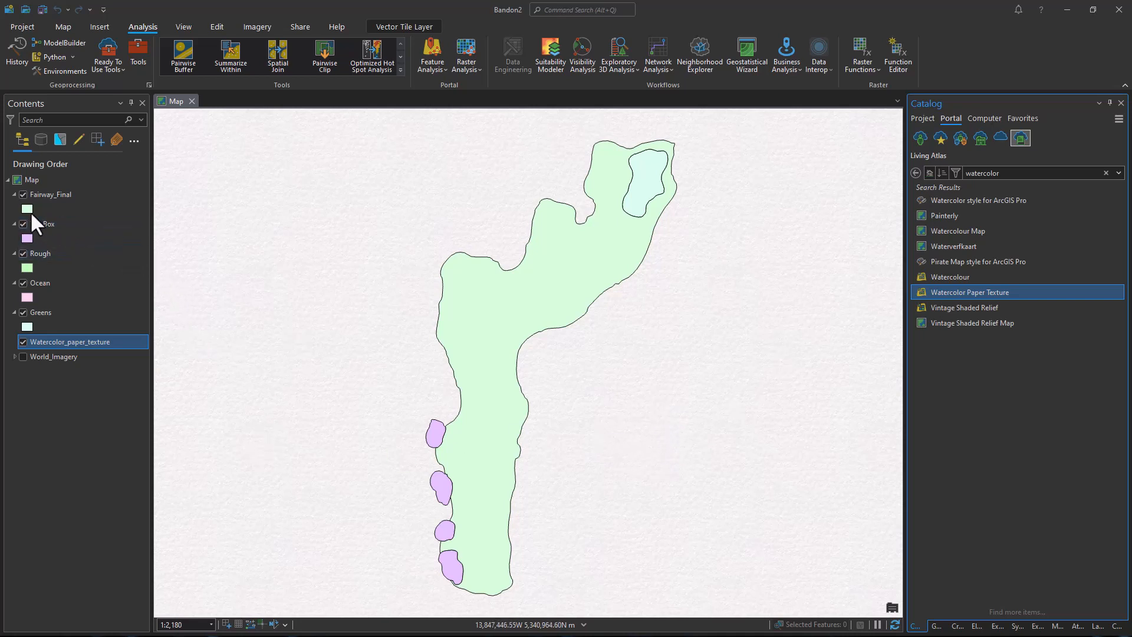
Set the transparency of the Fairway_Final outline stroke's black color to 80%.
left_click(28, 211)
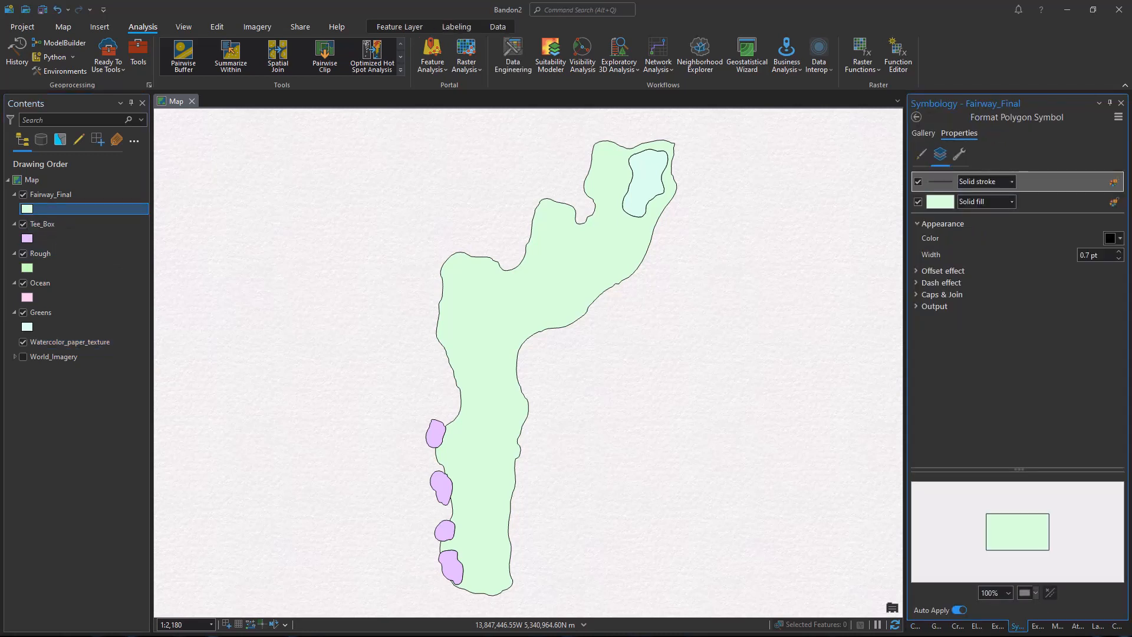
left_click(1109, 238)
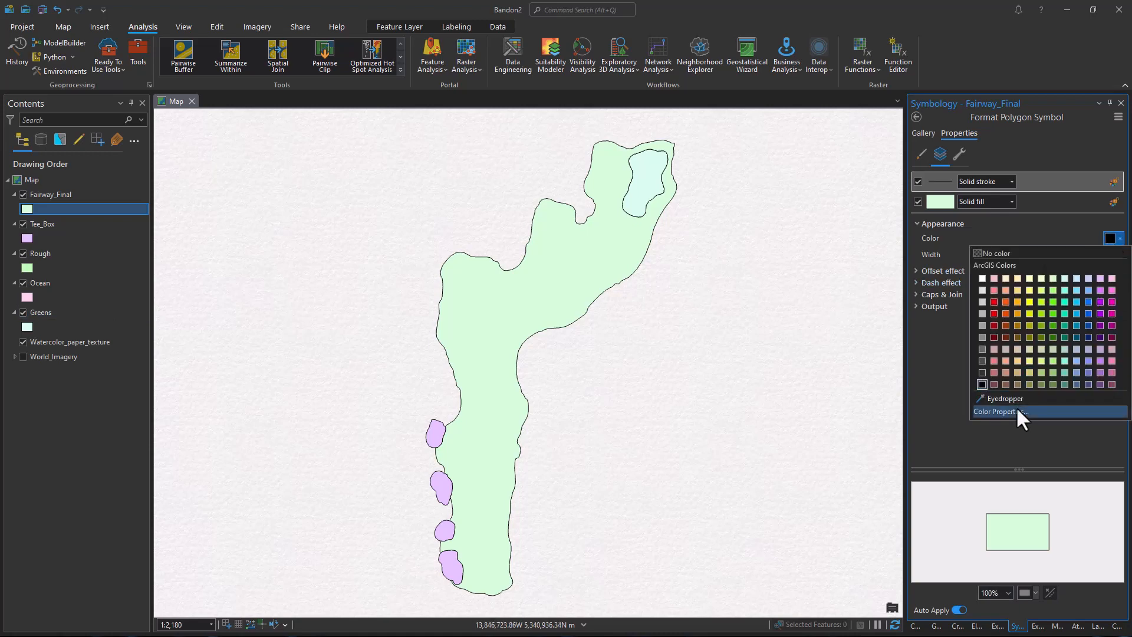
left_click(1016, 411)
double_click(557, 323)
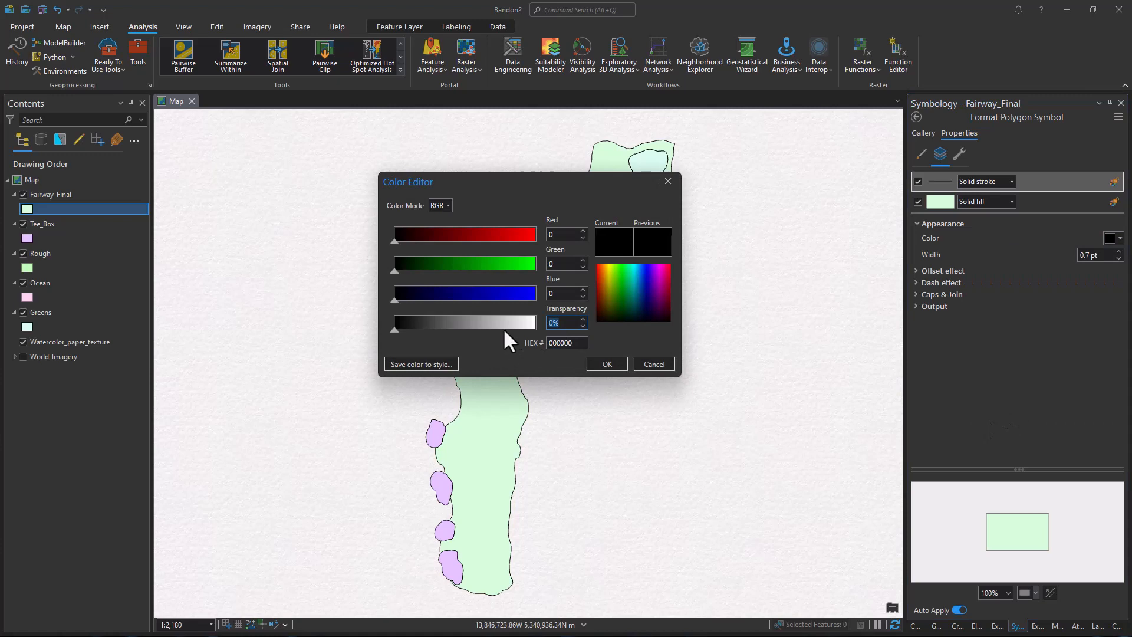
type("80")
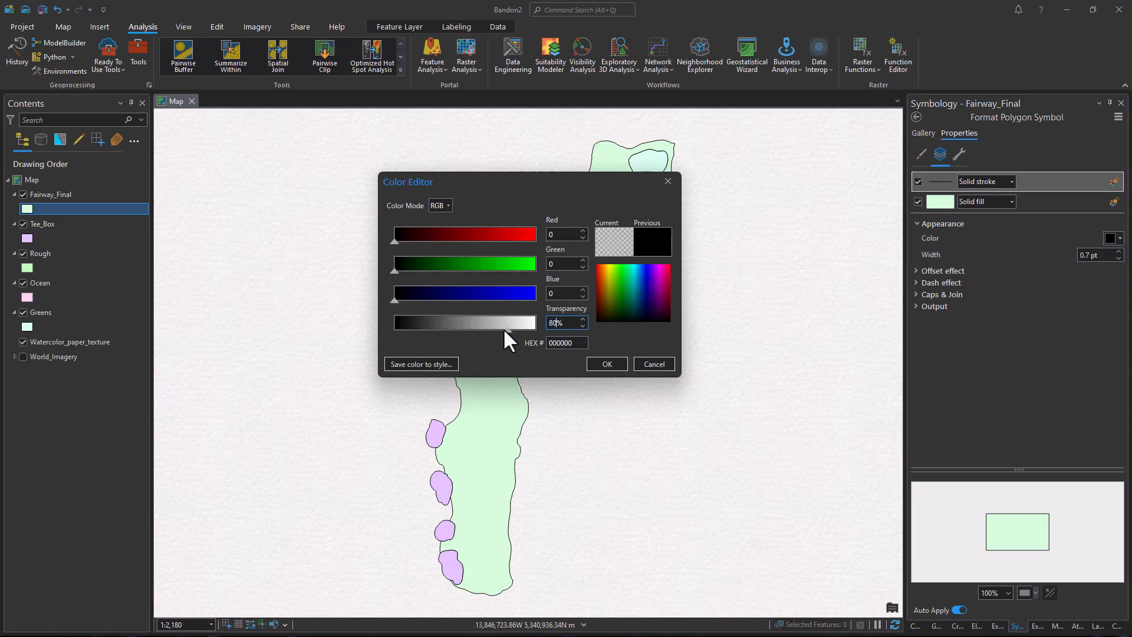
left_click(609, 365)
scroll(1032, 533, "up", 2)
scroll(1031, 533, "up", 3)
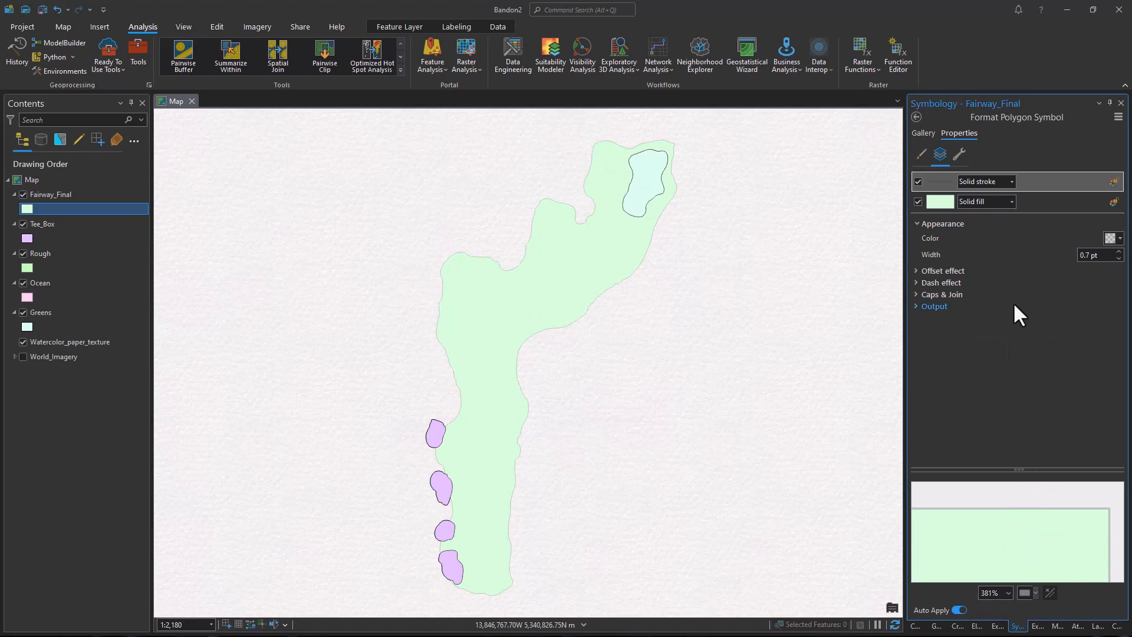
Add a Wave effect to the outline stroke layer of the Fairway_Final symbol.
left_click(959, 154)
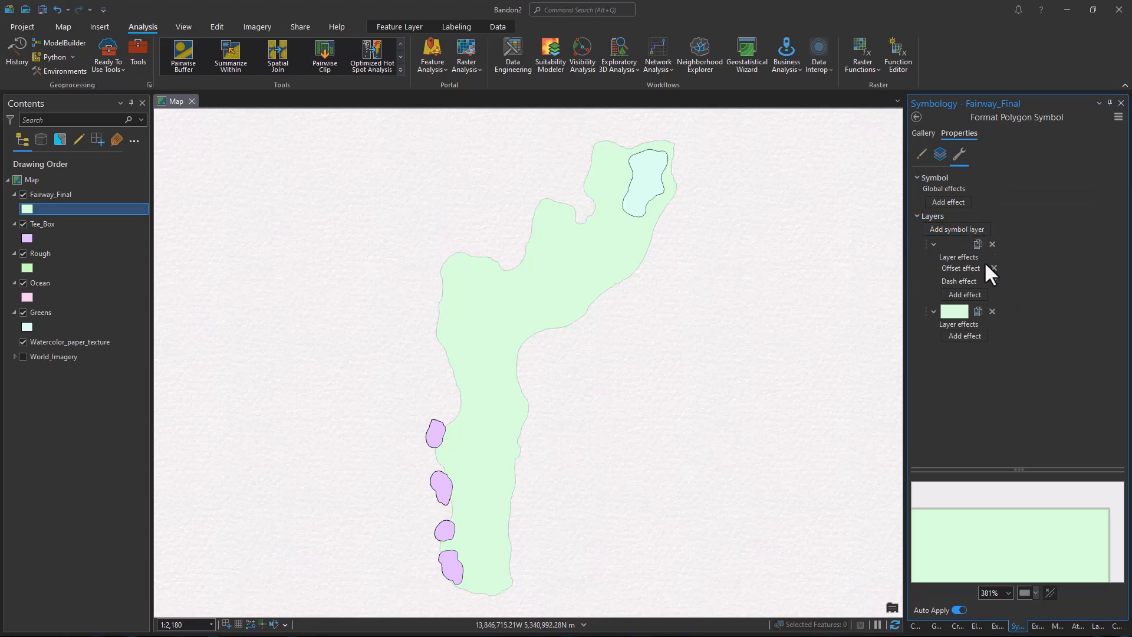
left_click(972, 291)
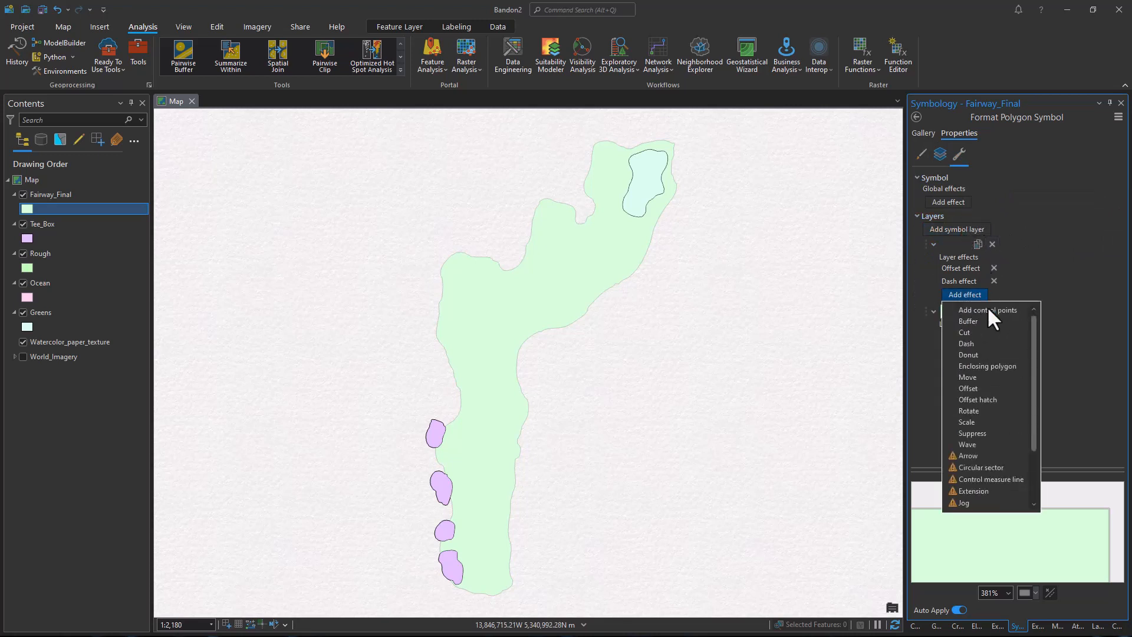
left_click(974, 441)
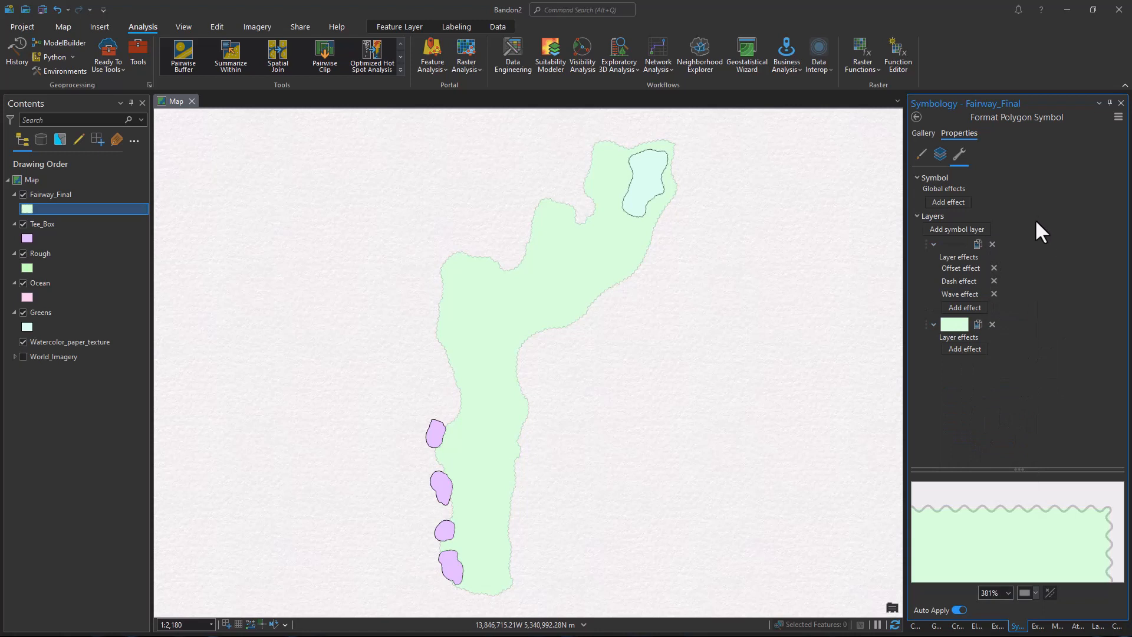
Give the Fairway_Final outline stroke a dashed pattern with the dash template 6 3 9 1 12 4.
left_click(940, 154)
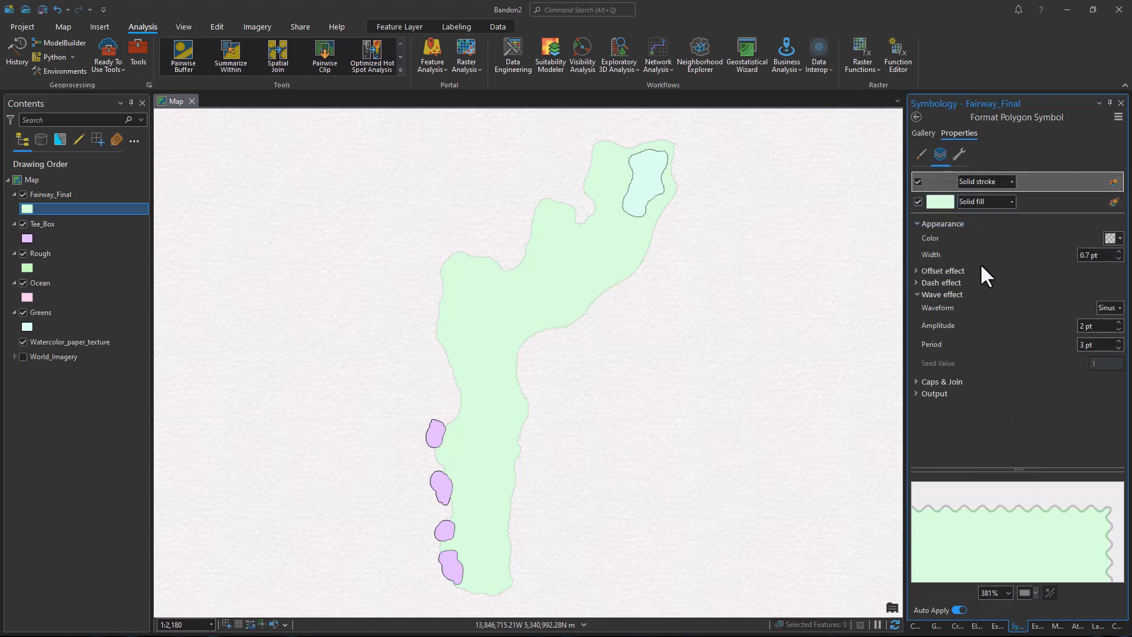
left_click(914, 293)
left_click(915, 283)
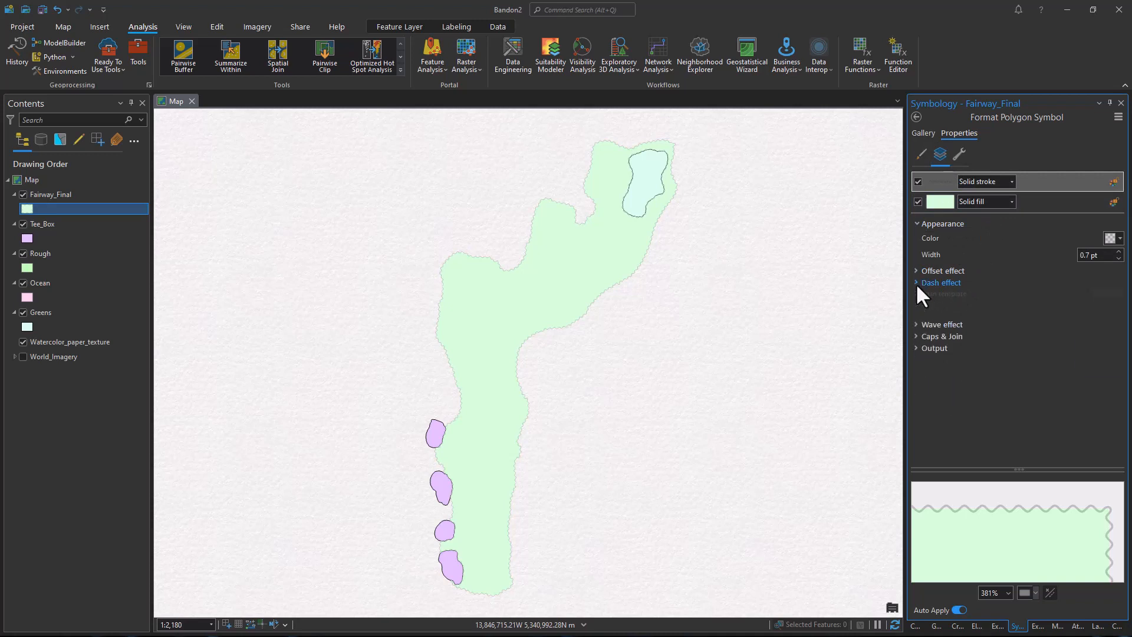
left_click(1100, 298)
left_click(1091, 323)
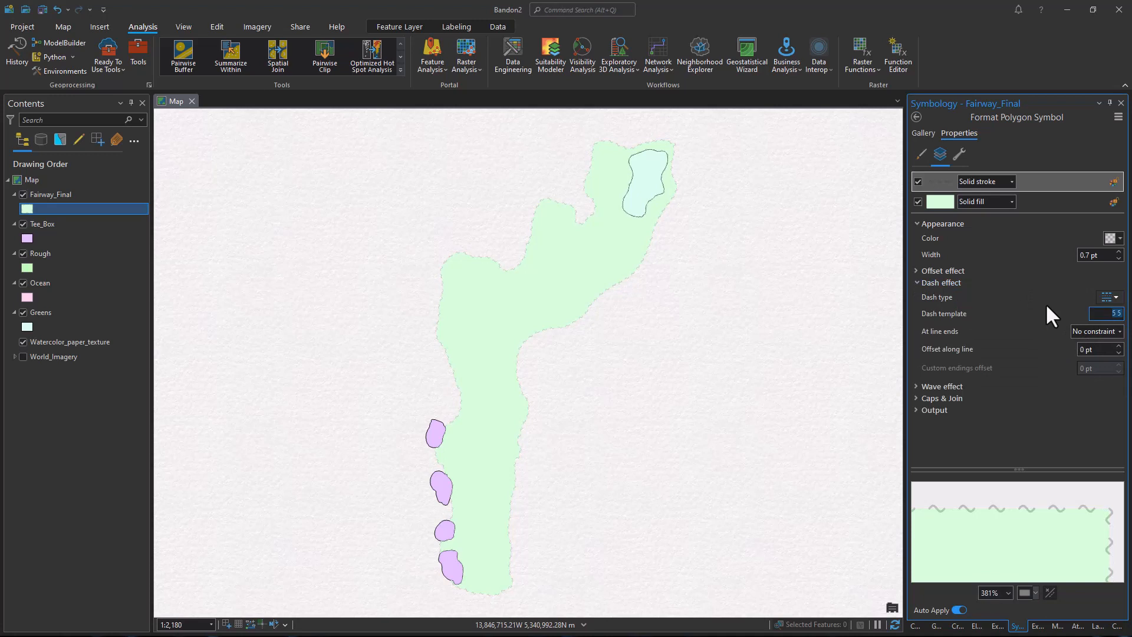
type("6 3 9 1 1 2 4")
key("Return")
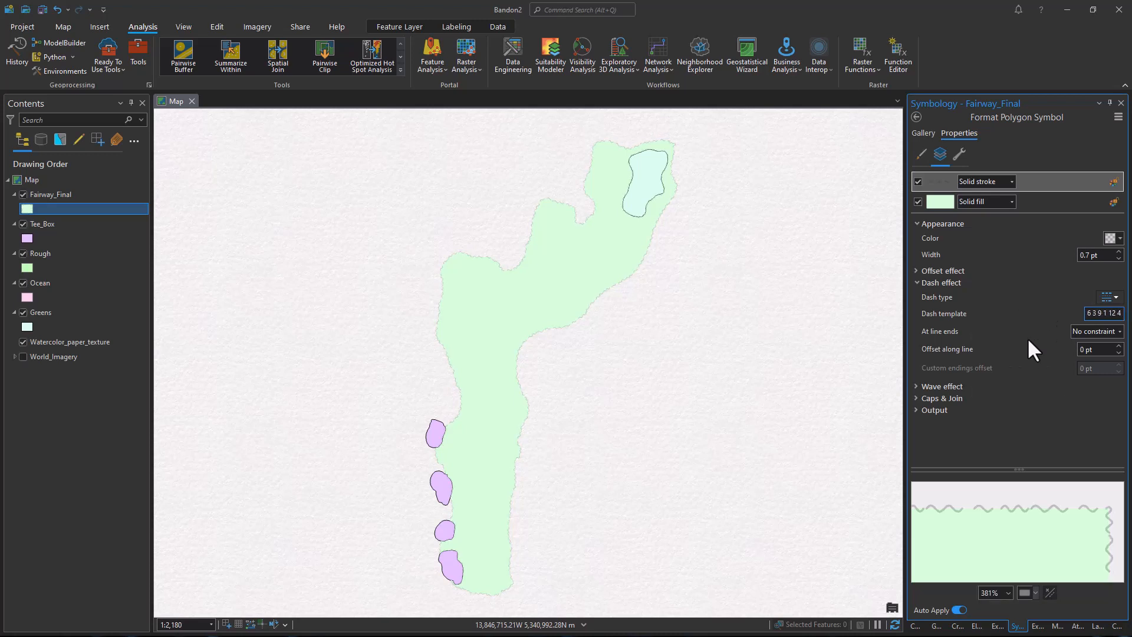
Set the stroke's wave effect to a Random waveform with 1 pt amplitude and 30 pt period.
left_click(953, 385)
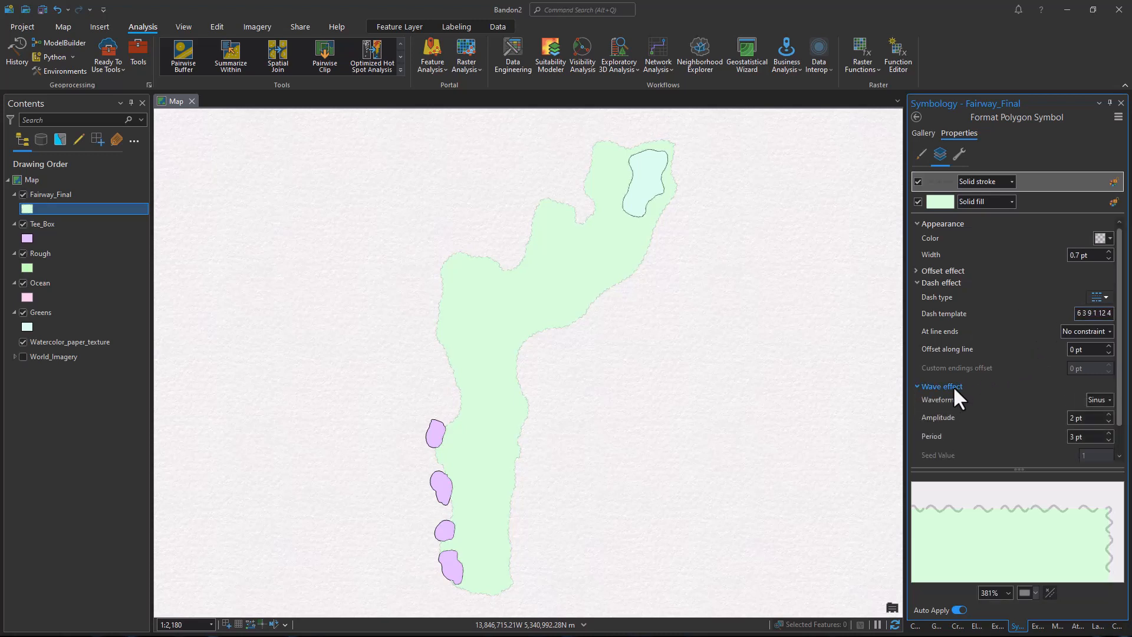
scroll(1020, 373, "down", 1)
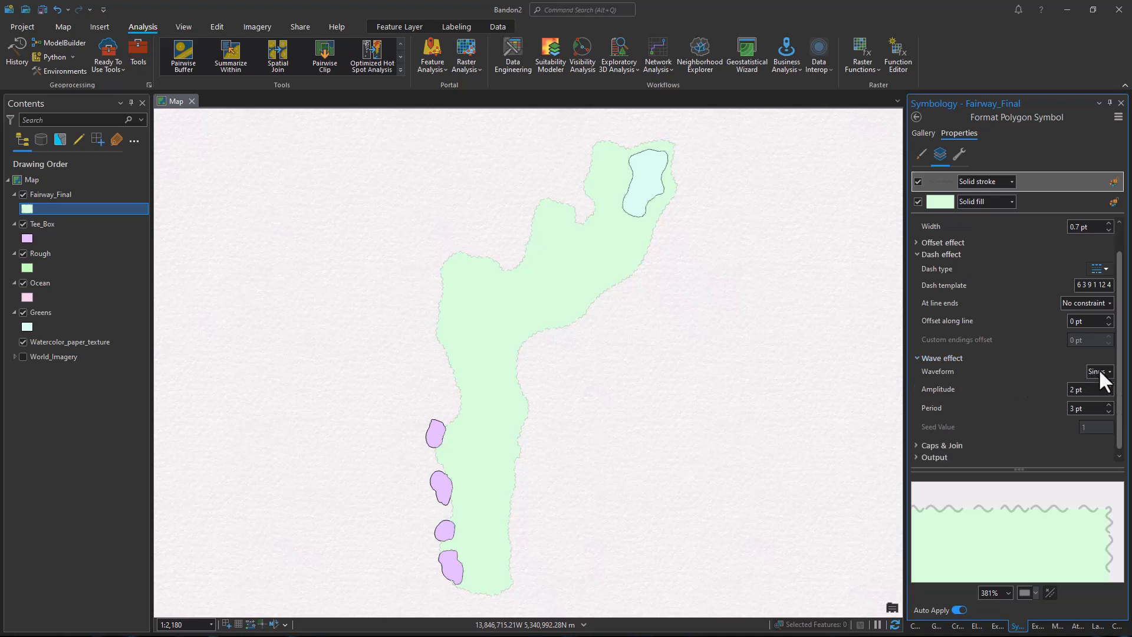
left_click(1098, 369)
left_click(1098, 413)
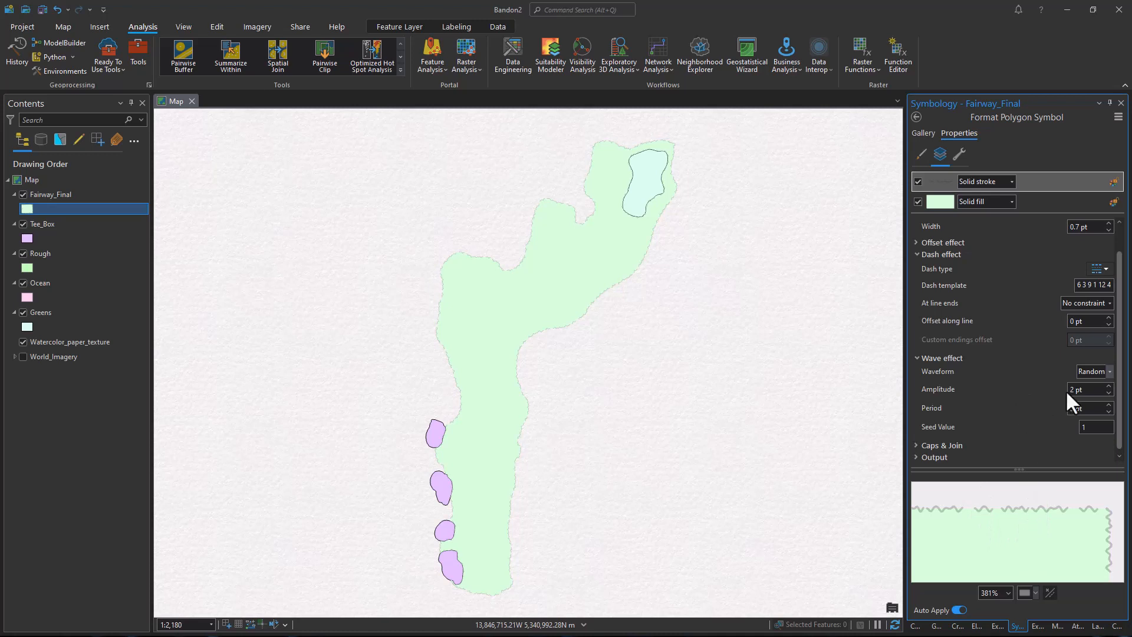
left_click(1083, 392)
type("1")
left_click(1082, 408)
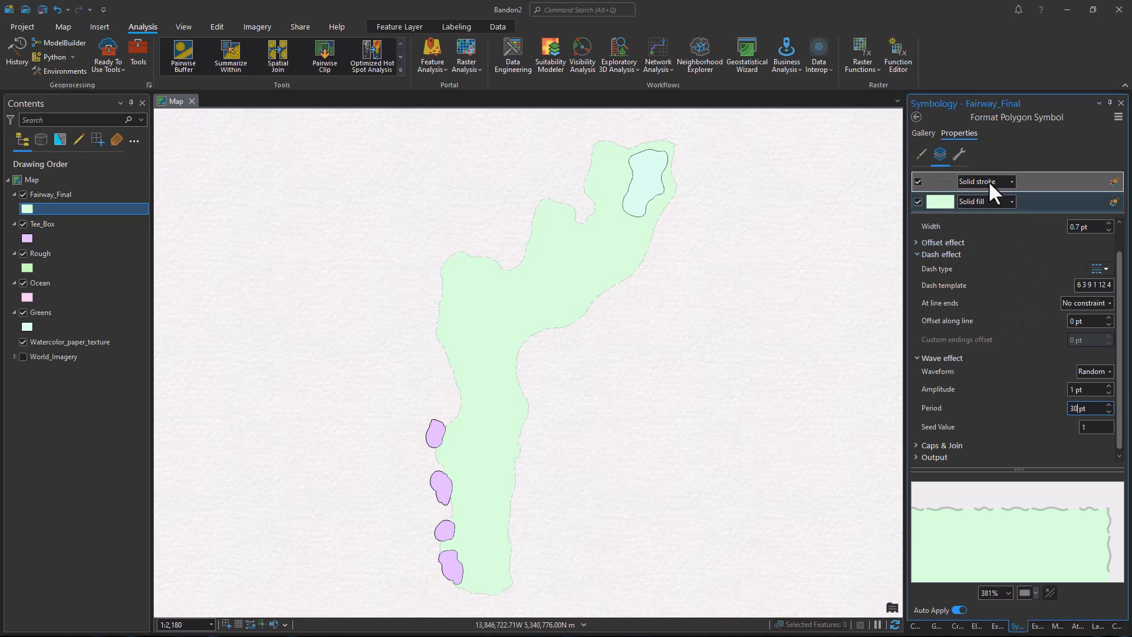
Duplicate the outline stroke layer twice so the Fairway_Final symbol has three stroke layers.
left_click(957, 156)
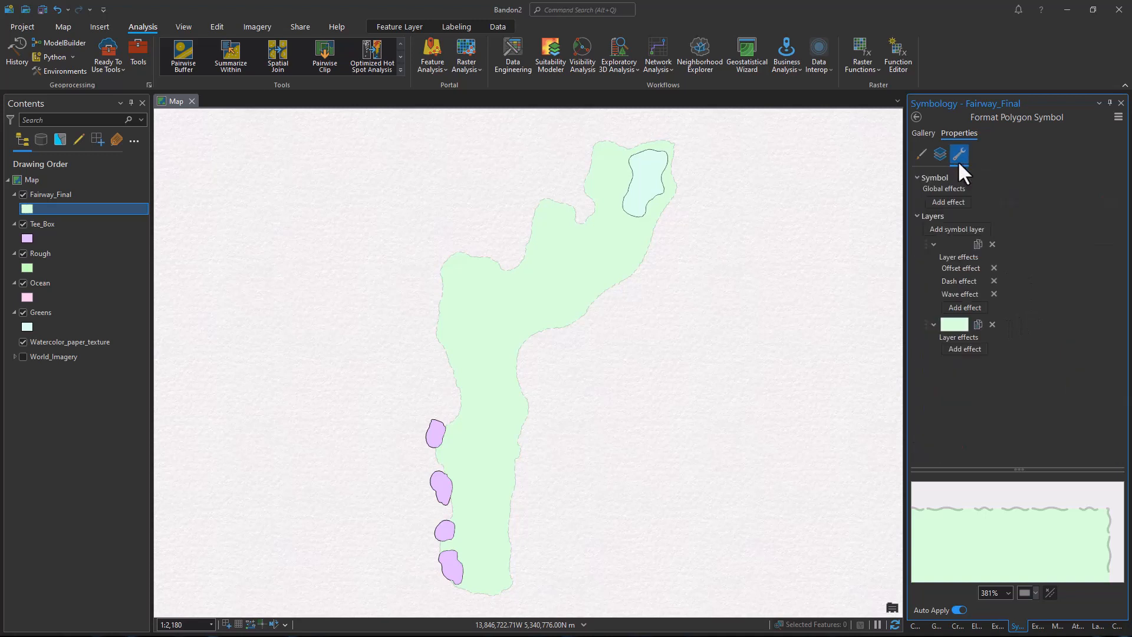
left_click(977, 244)
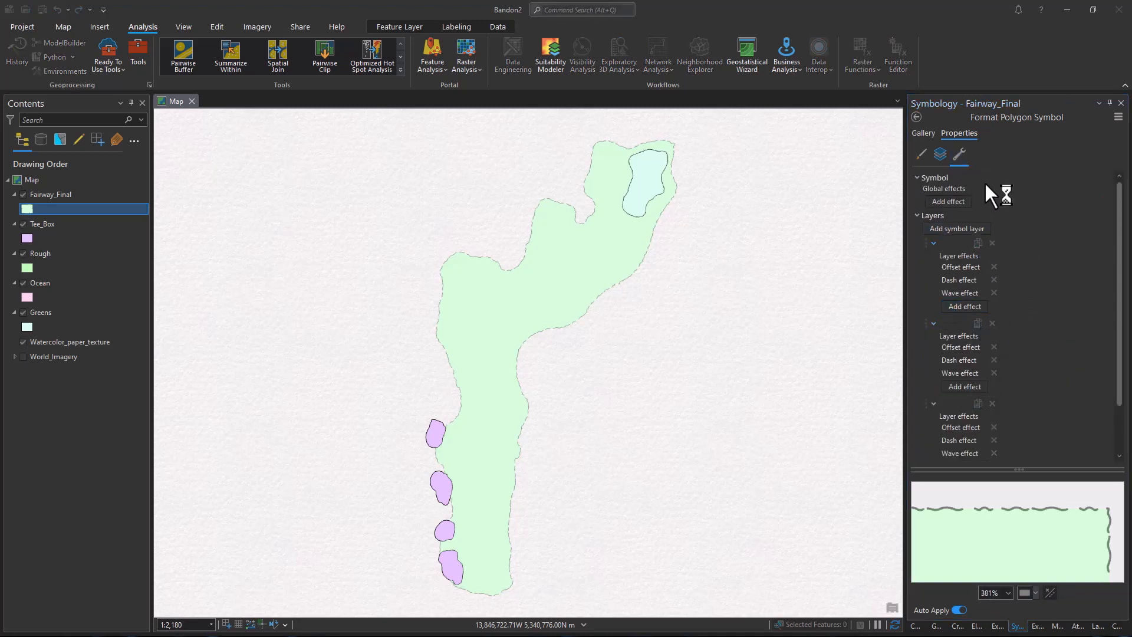
Make the middle stroke's dash type solid and set its wave effect to 2 pt amplitude and 12 pt period.
left_click(940, 155)
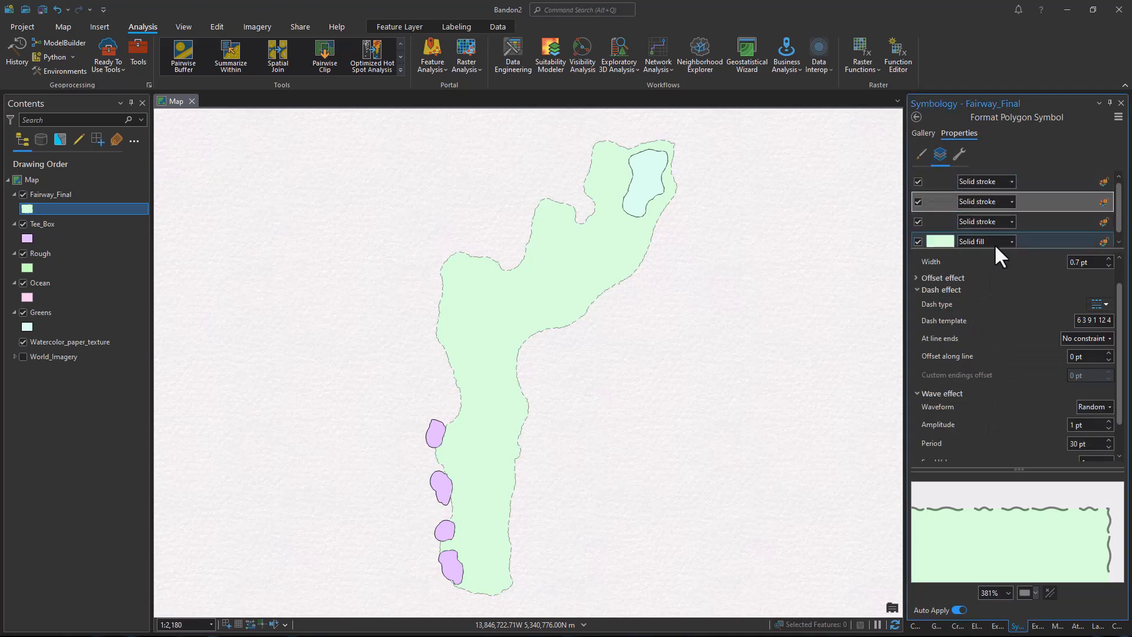
scroll(1032, 324, "down", 1)
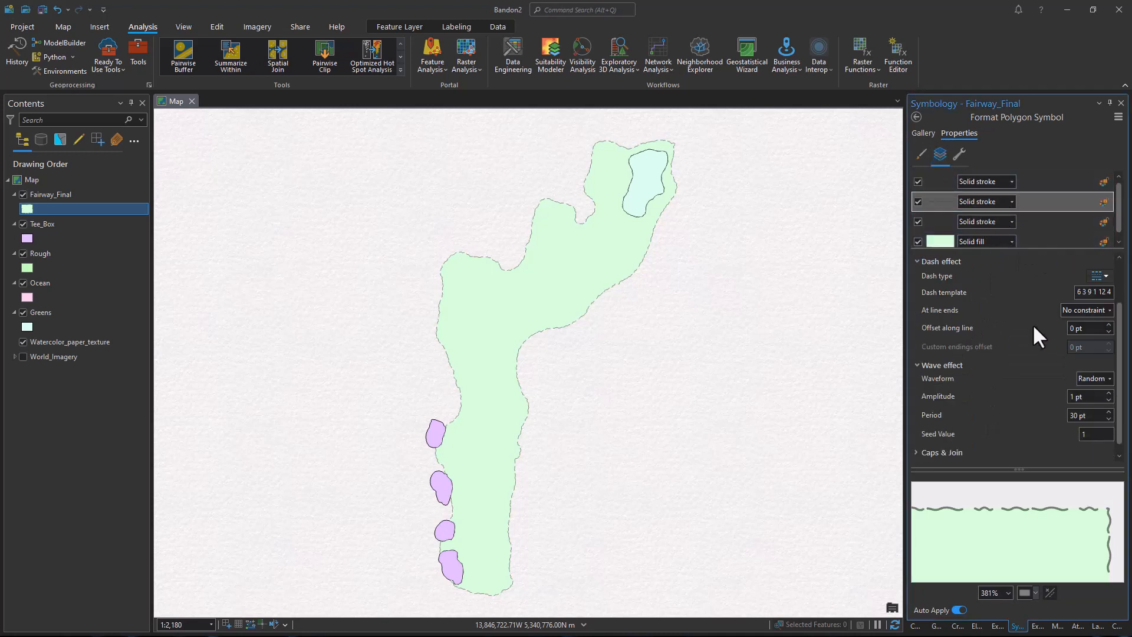
left_click(1103, 274)
left_click(1099, 291)
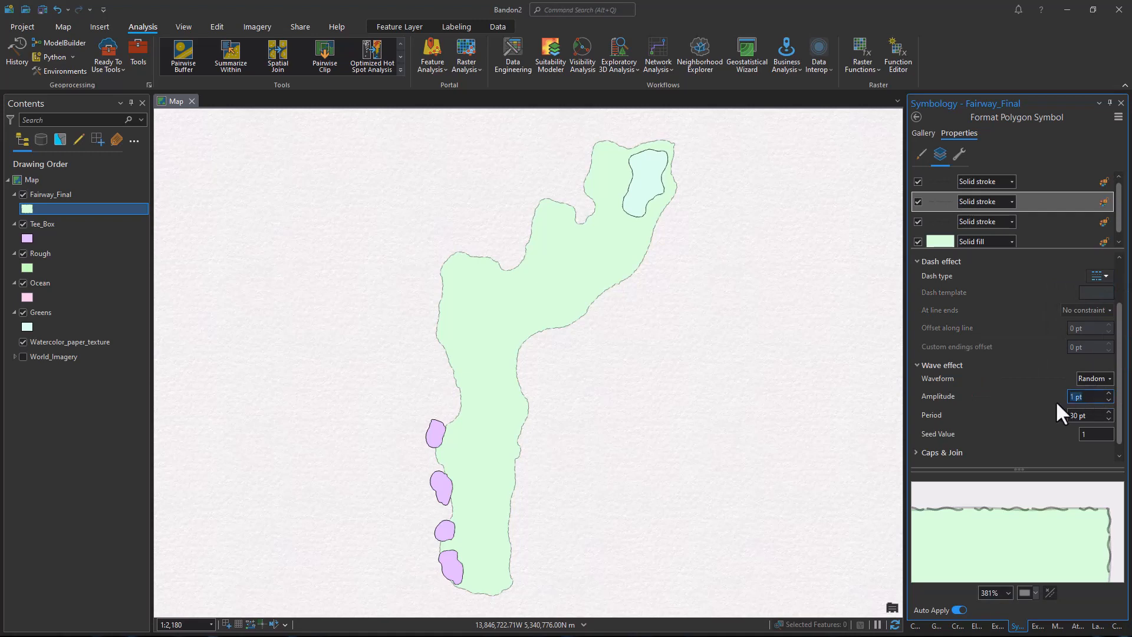
type("2")
key("Tab")
type("12")
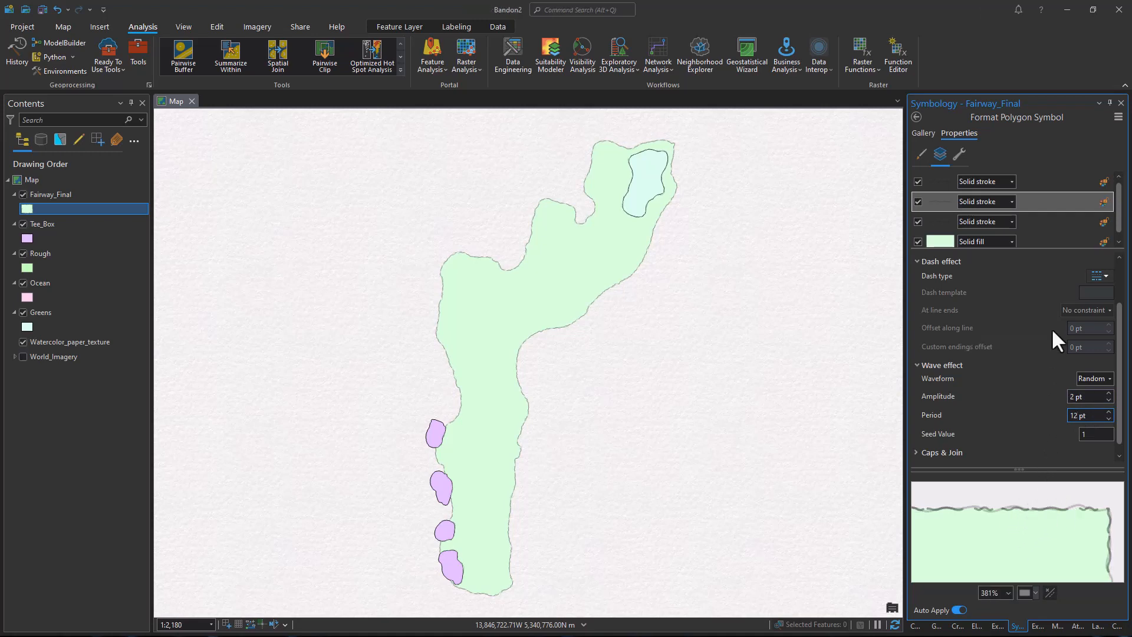
Set the first stroke's dash offset along line to 0.5 pt.
left_click(939, 179)
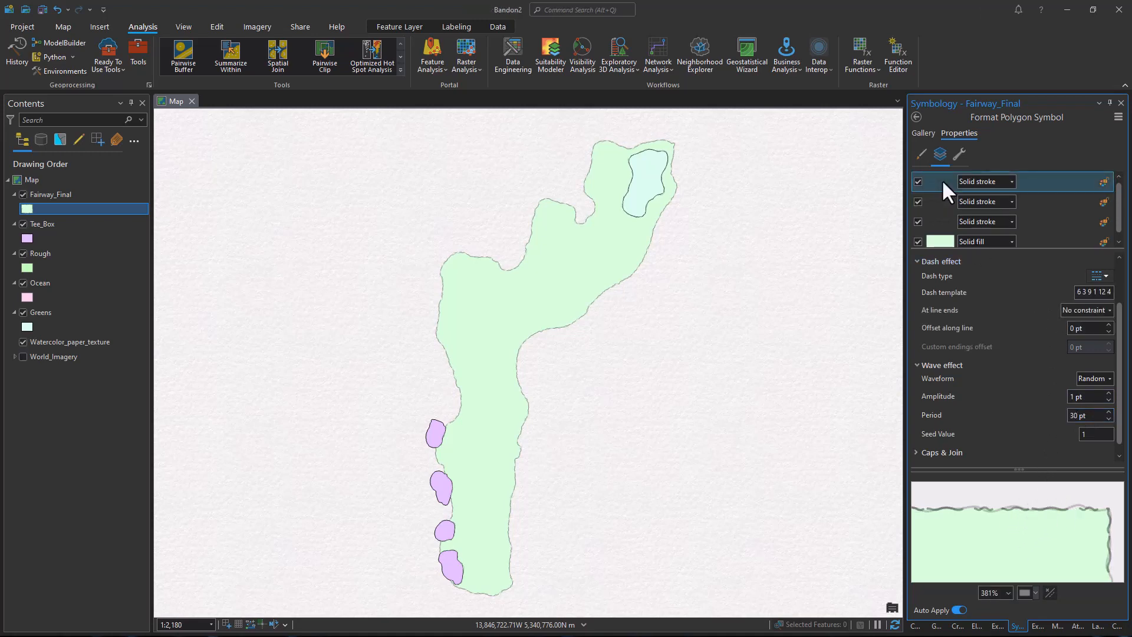
left_click(1081, 329)
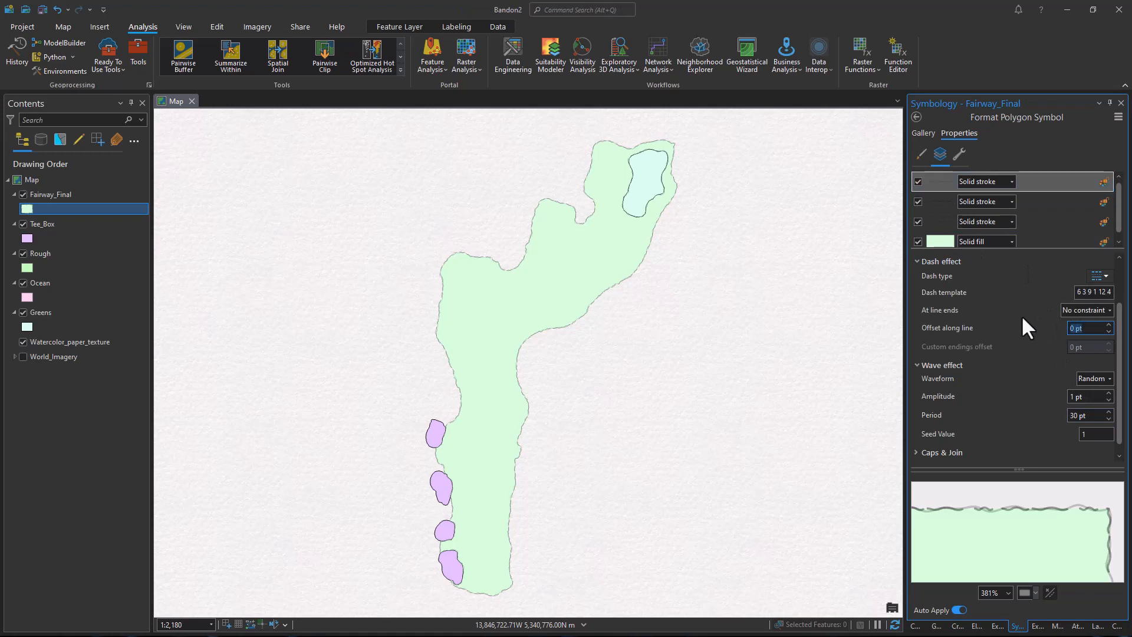
type("1")
Set the widths of the middle and first stroke layers to 1 pt each.
left_click(1035, 202)
scroll(1029, 282, "up", 3)
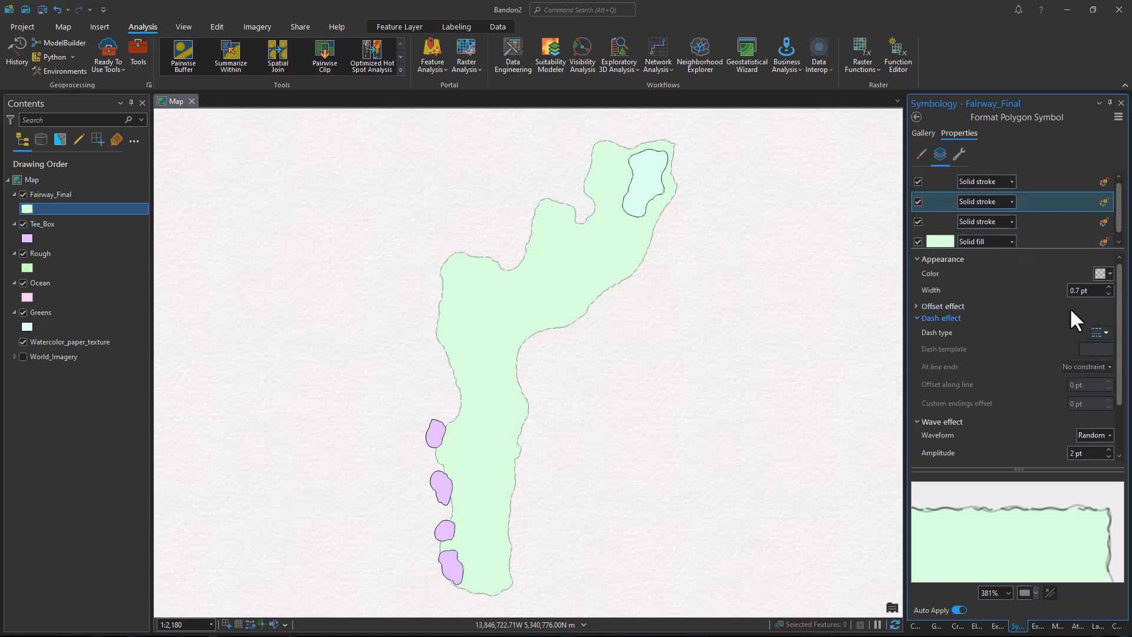
left_click(1085, 290)
type("1")
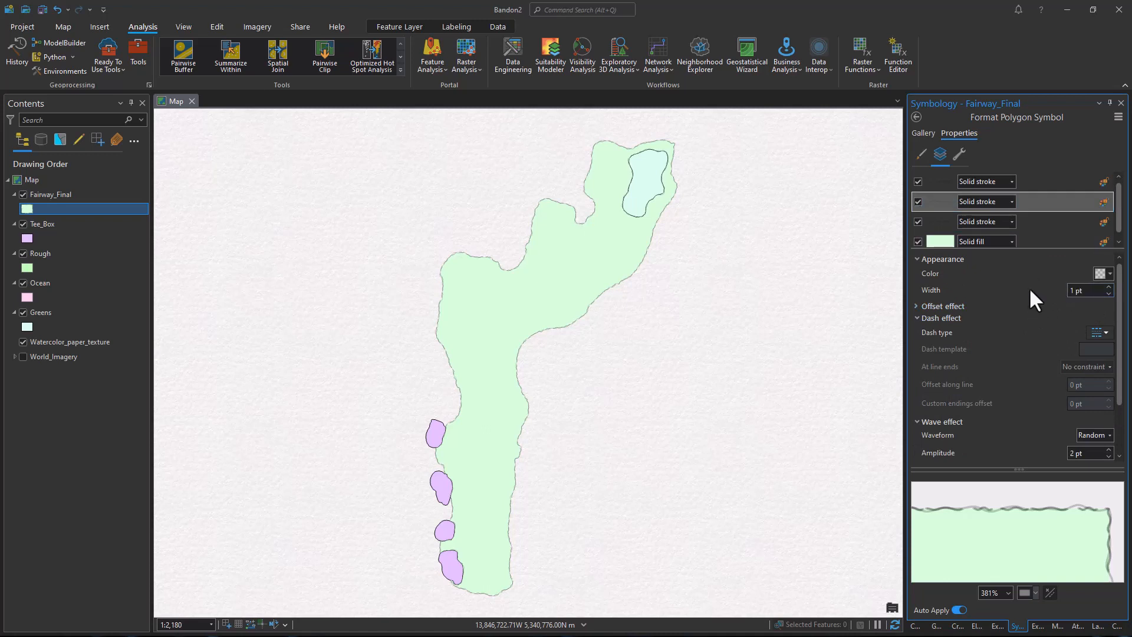
left_click(940, 182)
left_click(1085, 290)
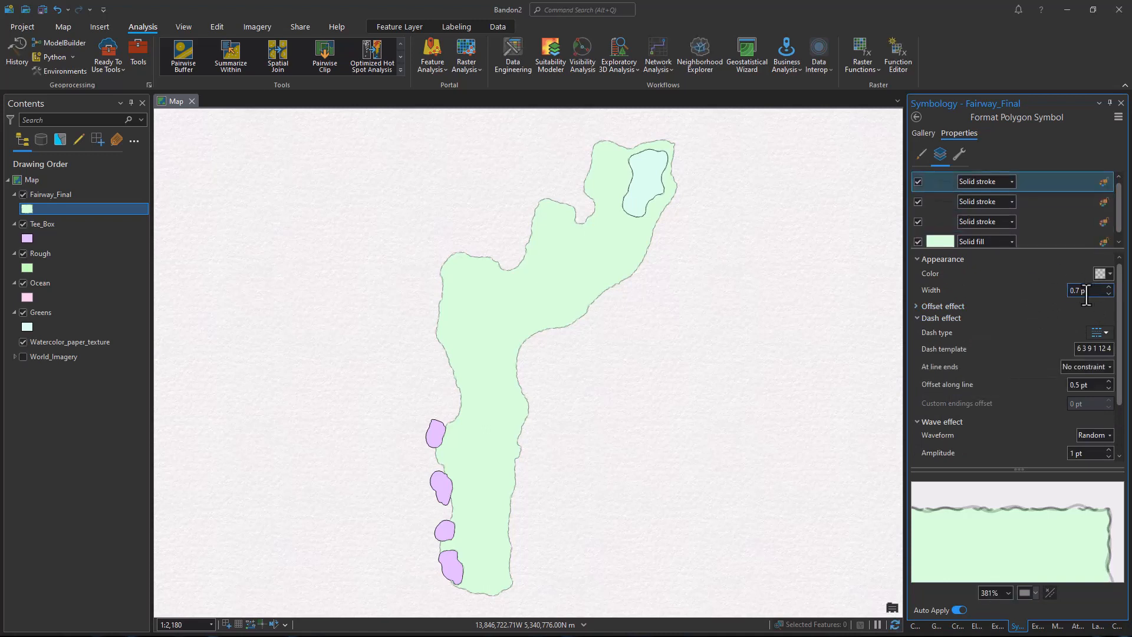
type("1")
Set the offset effect of the middle stroke layer to 0.5 pt.
left_click(1048, 306)
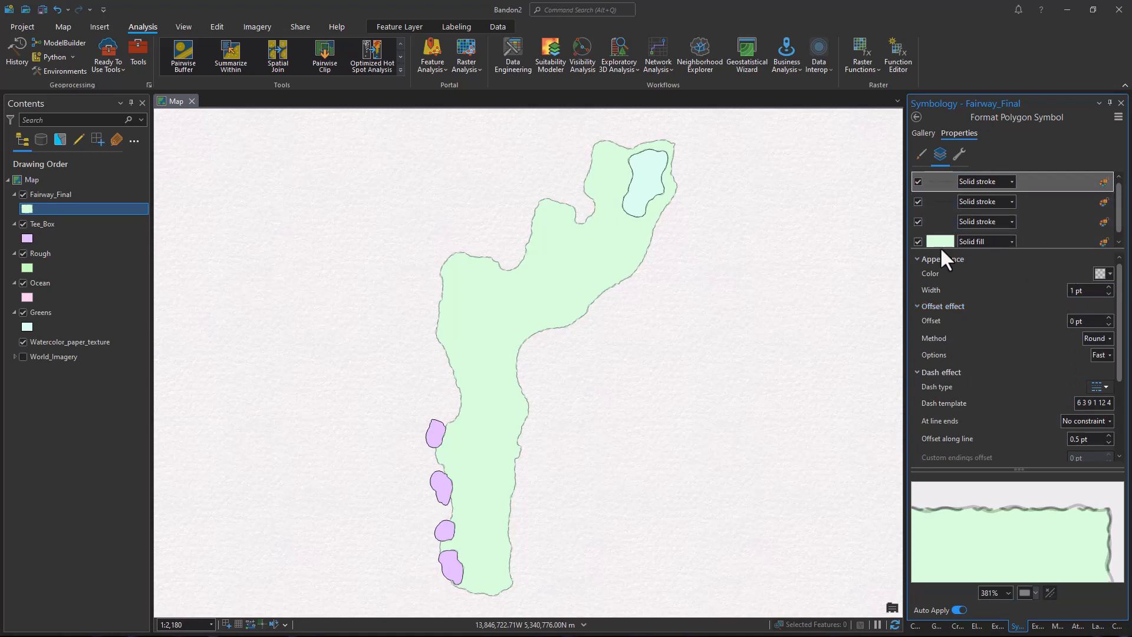
left_click(933, 204)
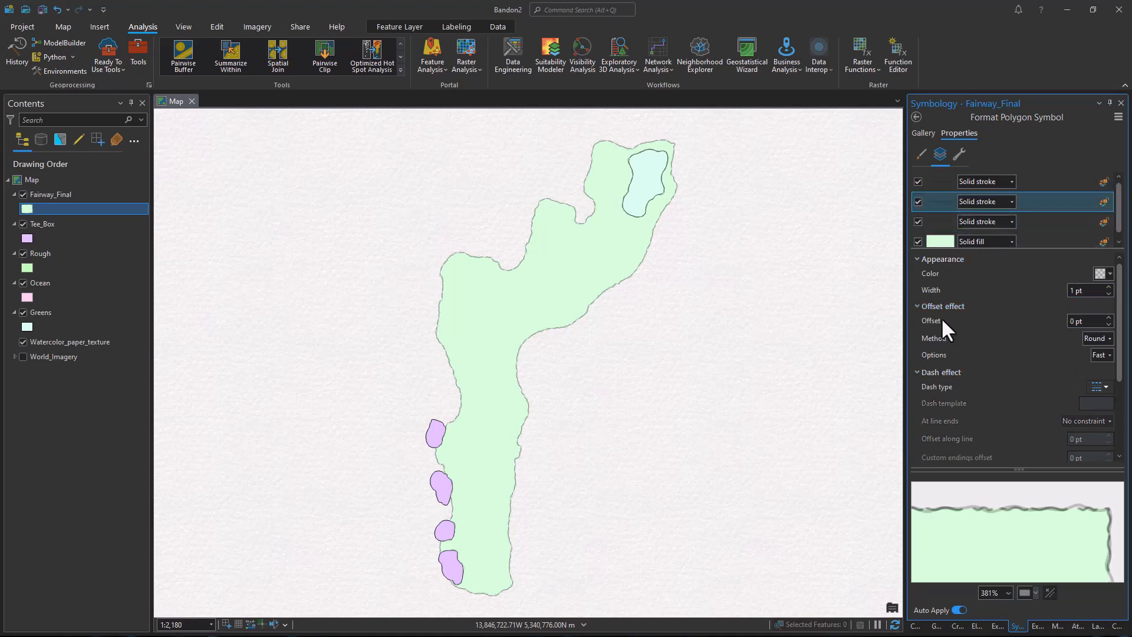
left_click(1085, 321)
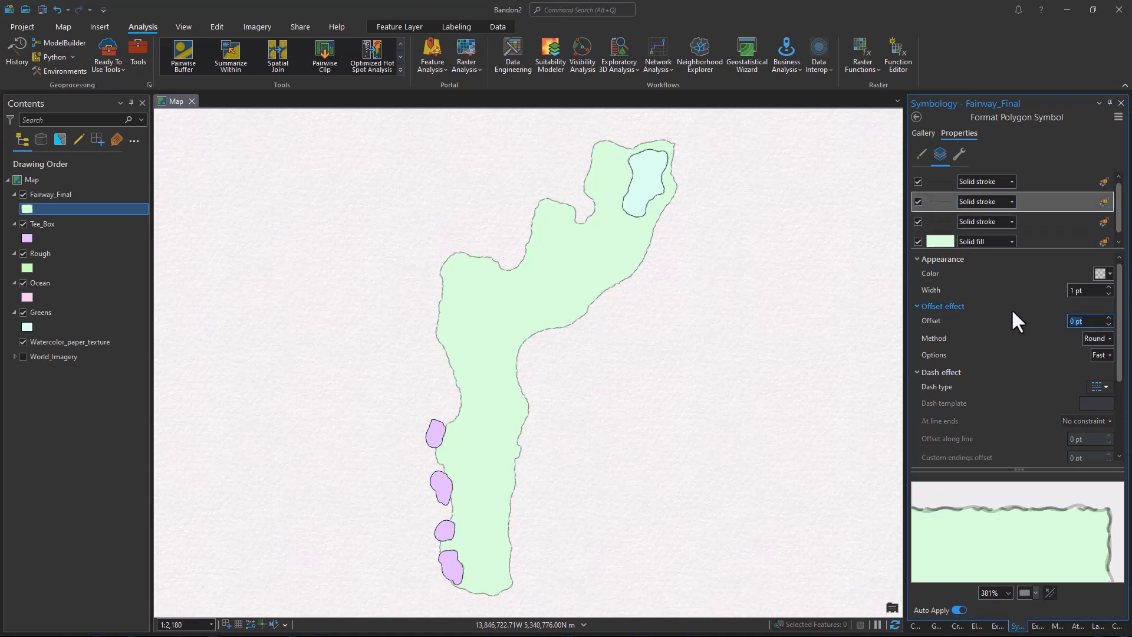
type("0.5")
key("Return")
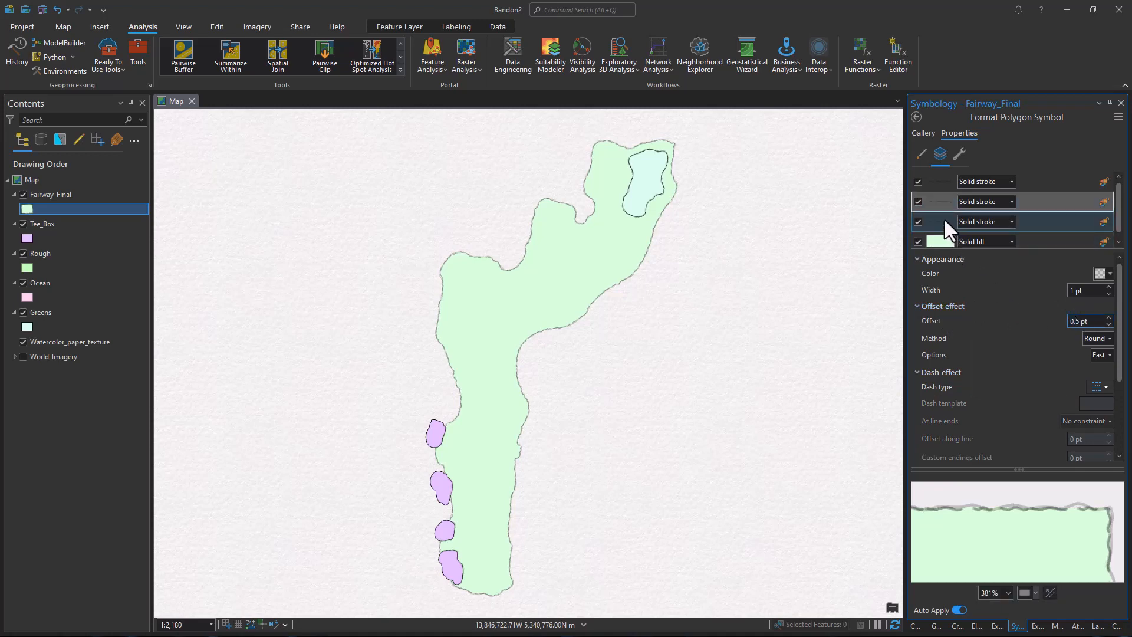
Set the third stroke layer's offset to 0.5 pt and its width to 1 pt.
left_click(944, 221)
left_click_drag(1092, 322, 1031, 320)
type(".")
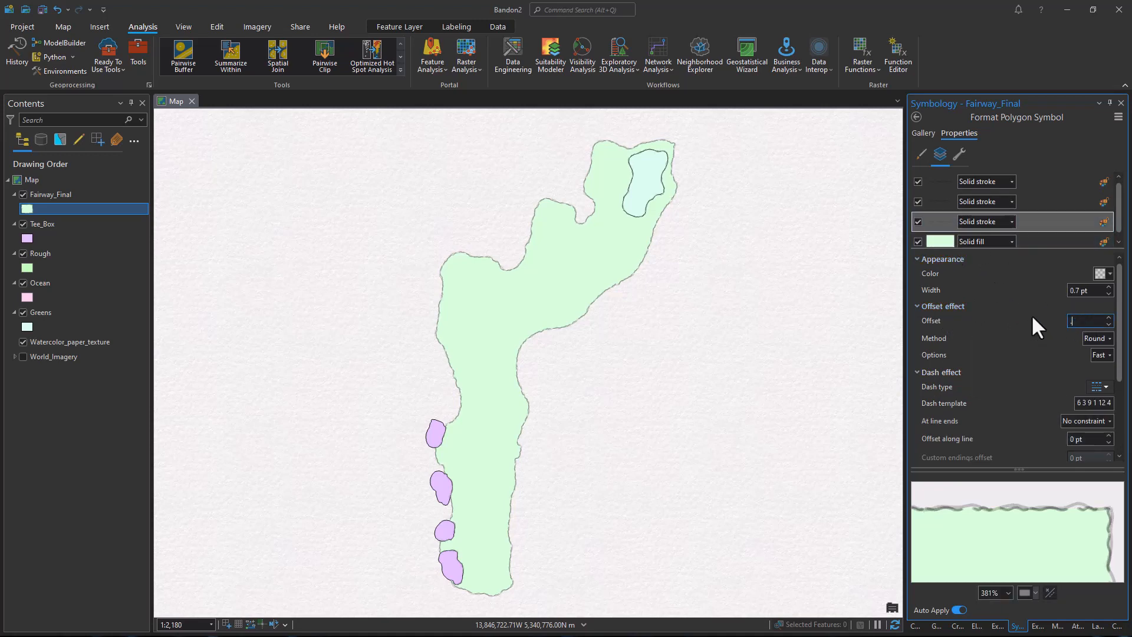
type("5")
left_click_drag(1093, 290, 1042, 291)
type("1")
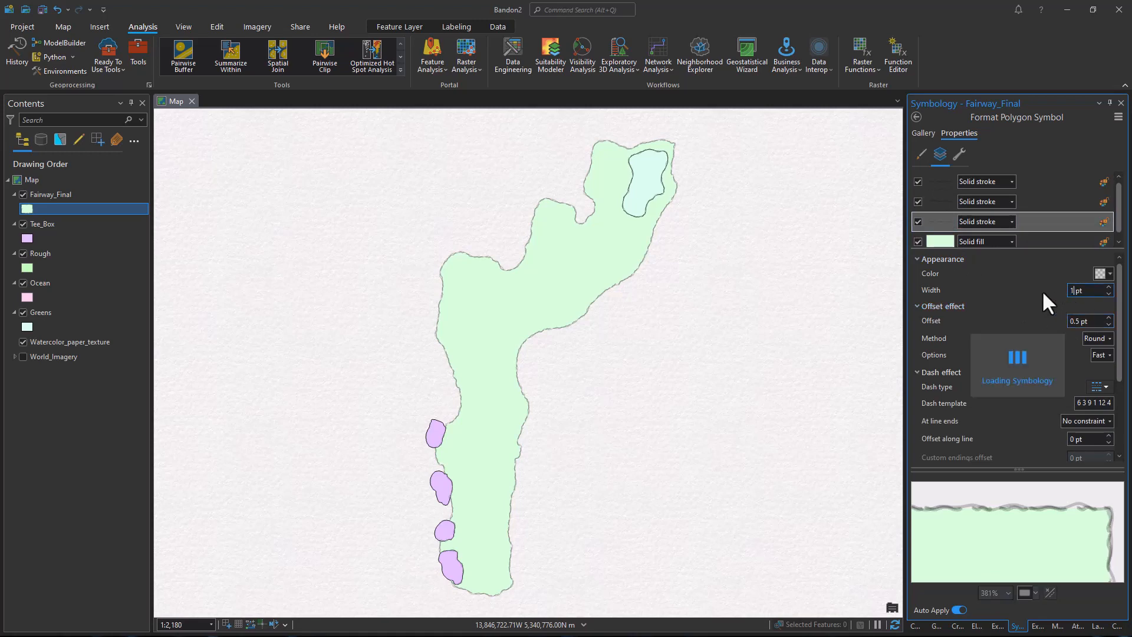
key("Return")
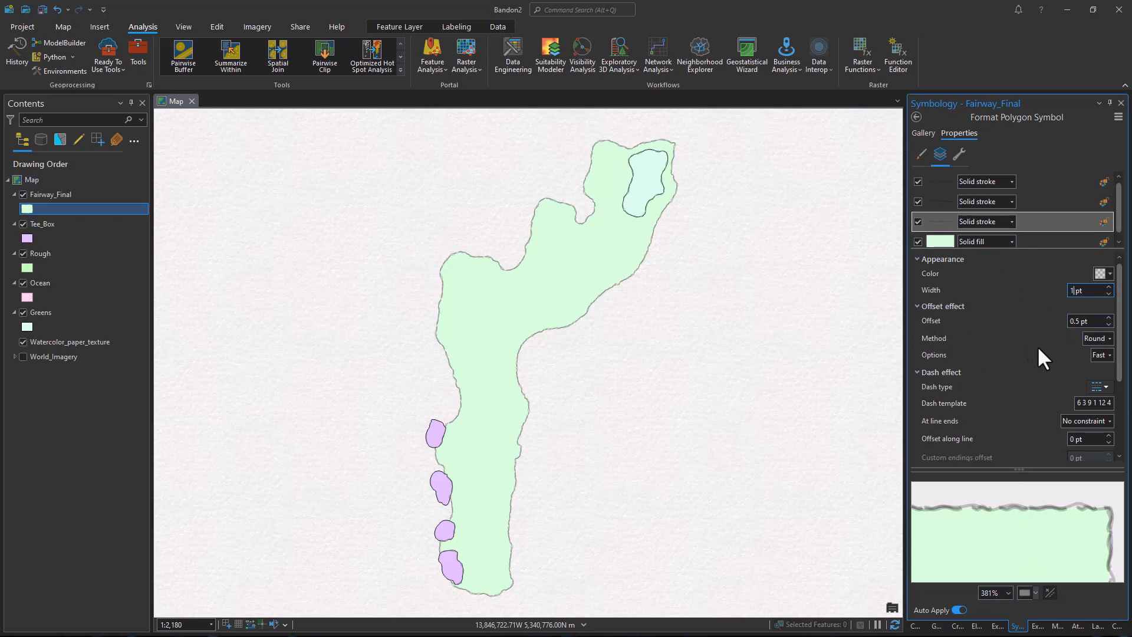
Make the third stroke layer solid without dashes and set its wave amplitude to 2 pt and period to 10 pt.
left_click(1098, 386)
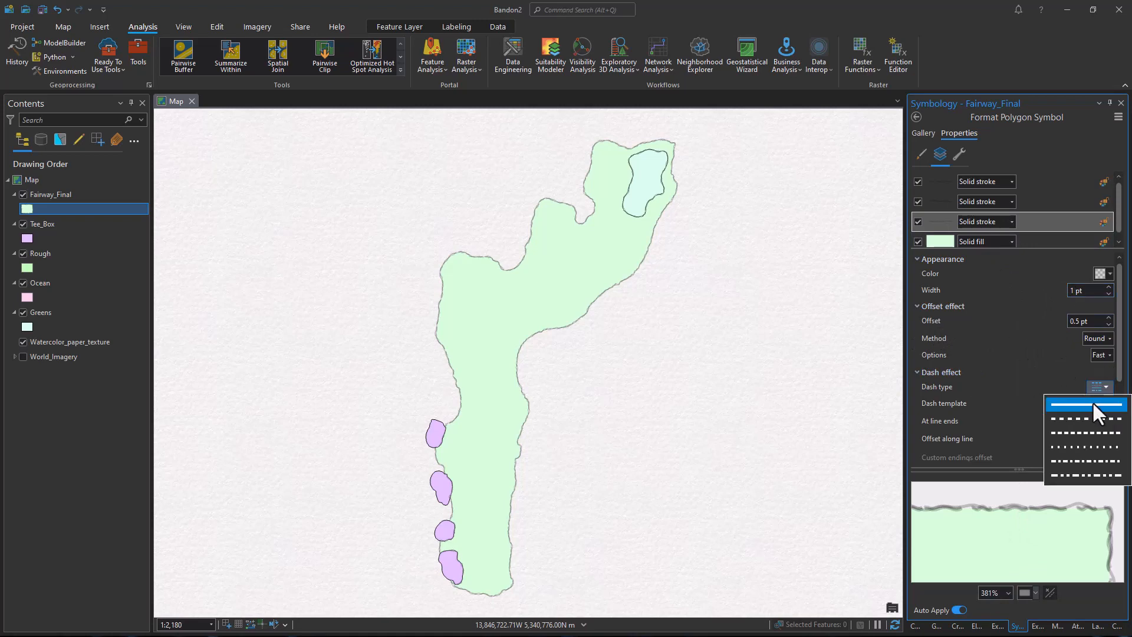
left_click(1092, 405)
scroll(1029, 403, "down", 4)
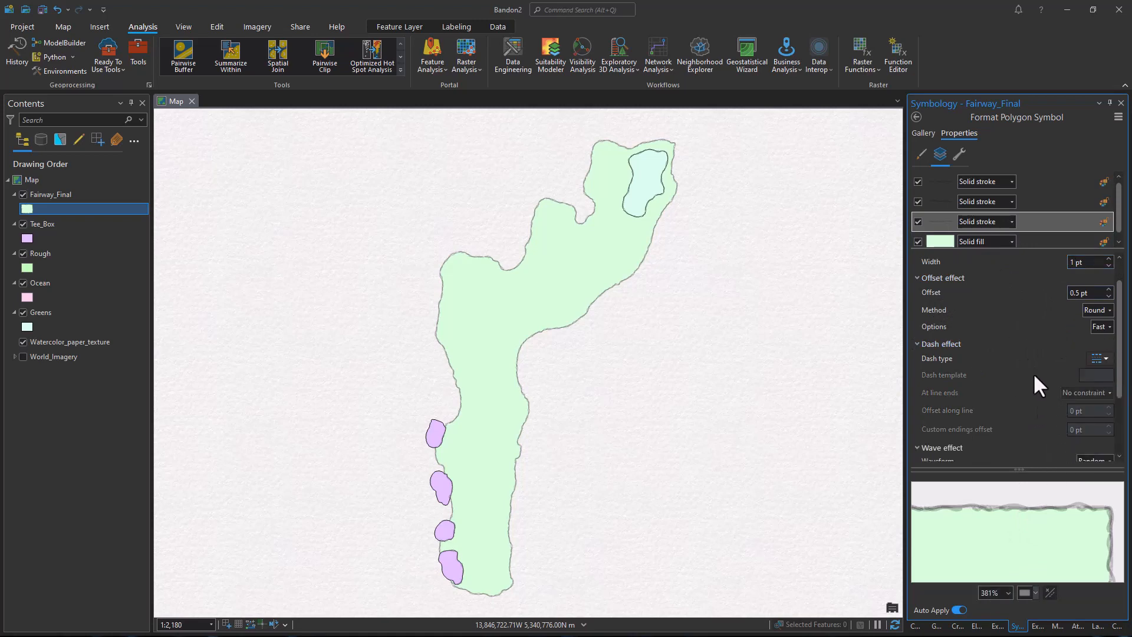
left_click(1075, 396)
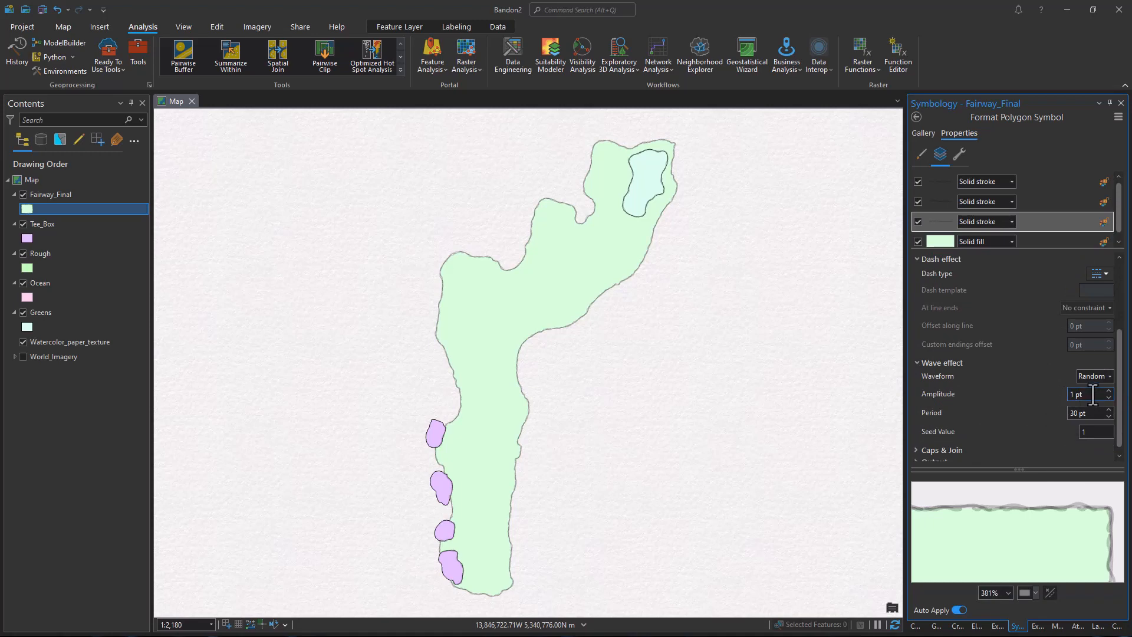
type("2")
left_click_drag(1092, 416, 1075, 417)
type("10")
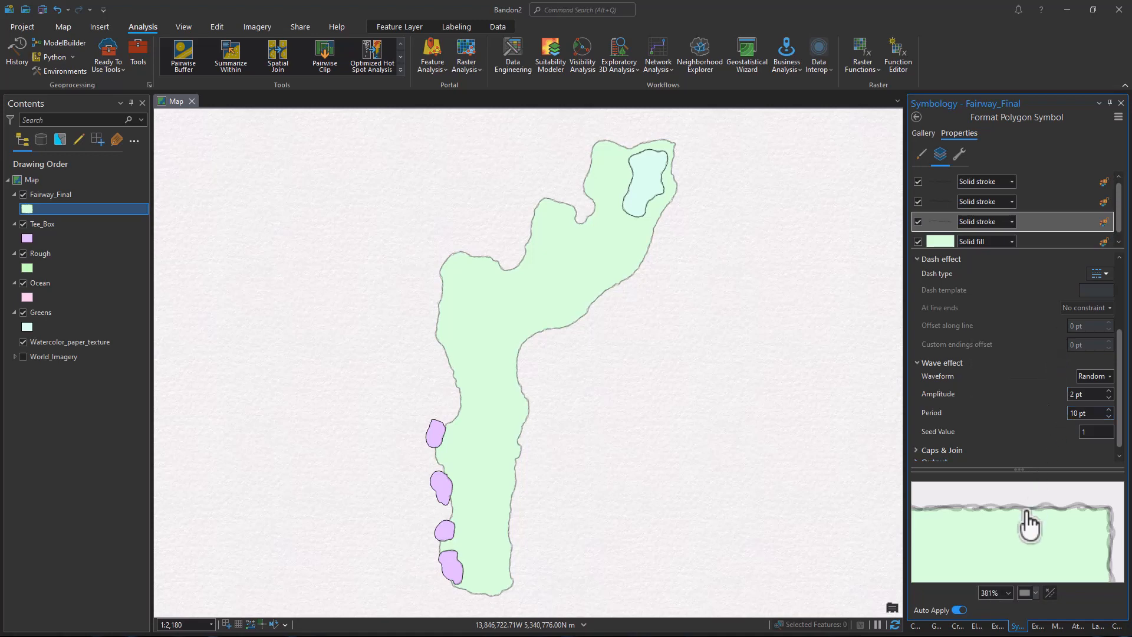
Change the fairway's solid fill to a picture fill that uses Watercolor.png.
scroll(532, 366, "up", 3)
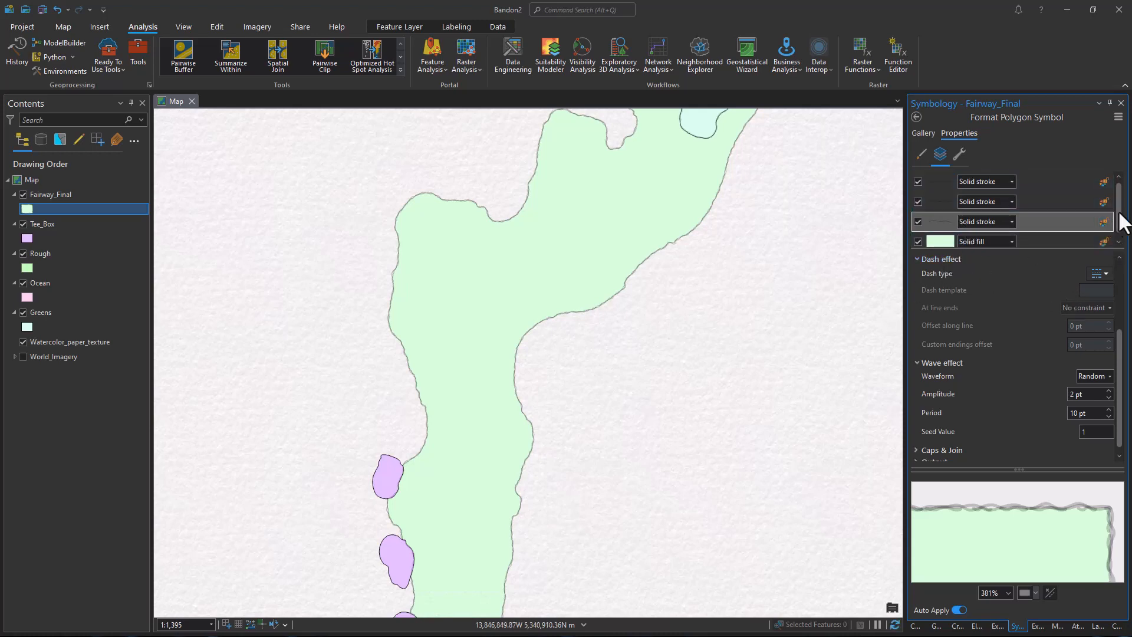
left_click_drag(1119, 213, 1120, 254)
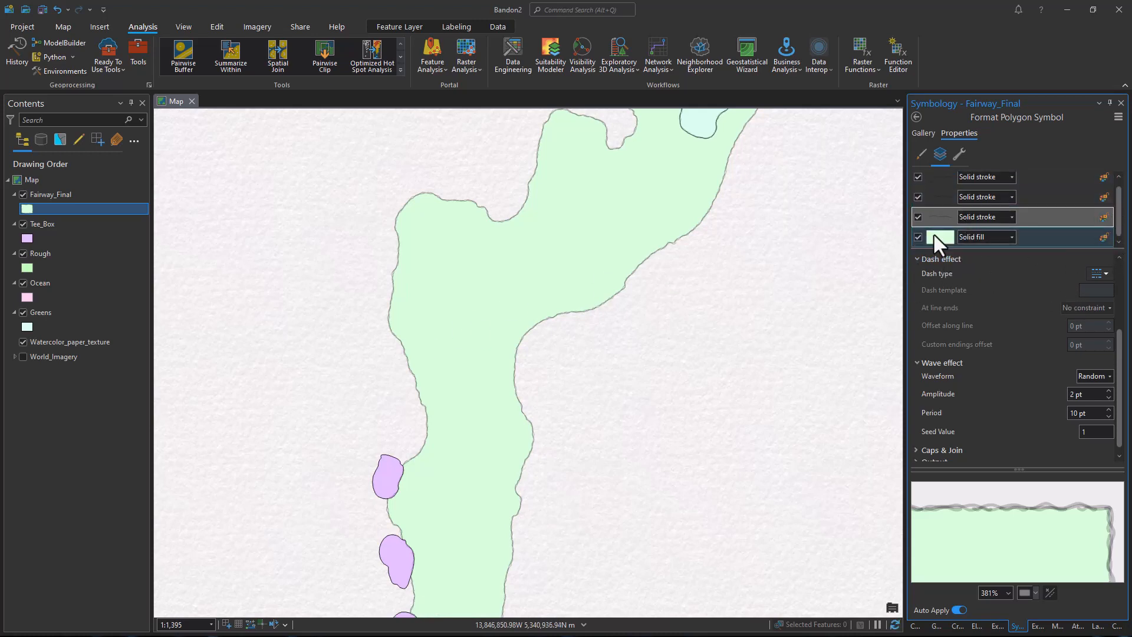
left_click(982, 238)
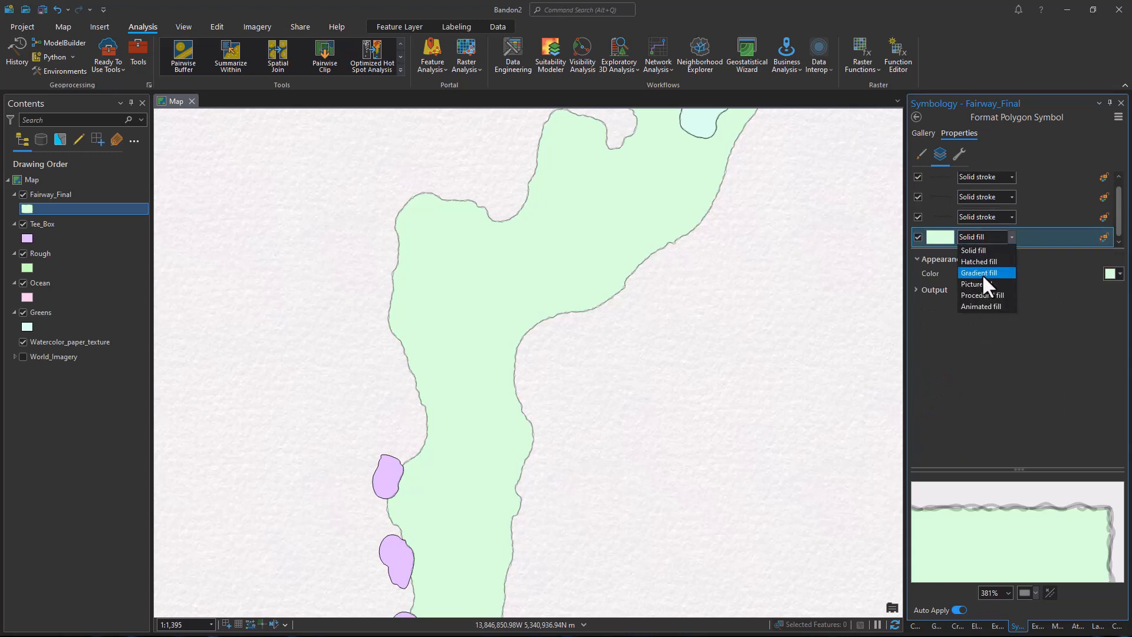
left_click(984, 284)
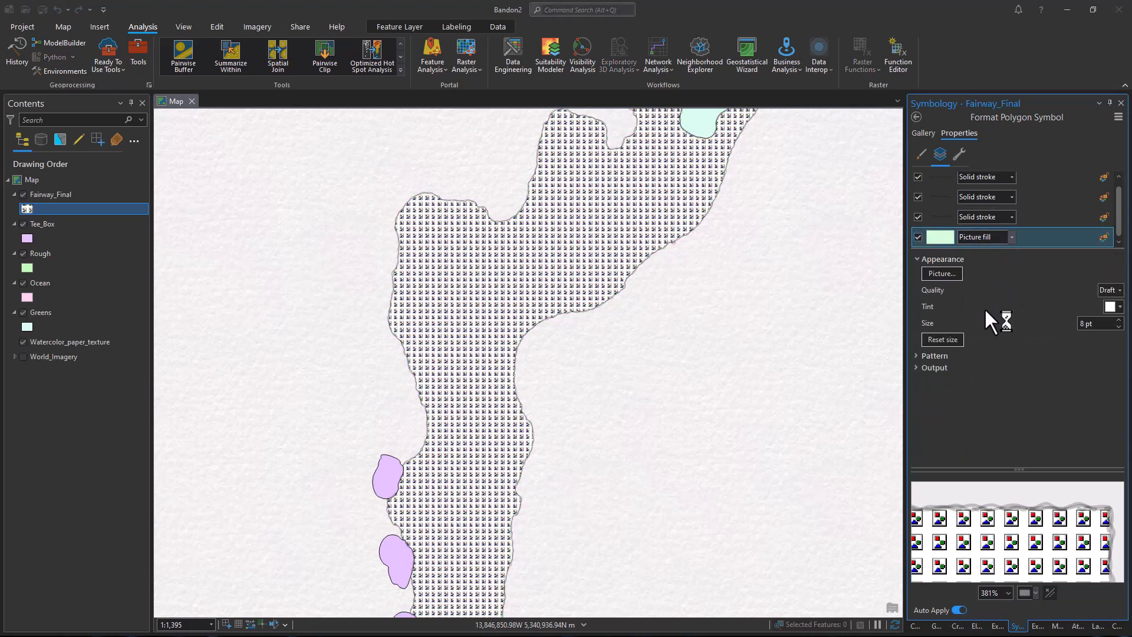
left_click(942, 273)
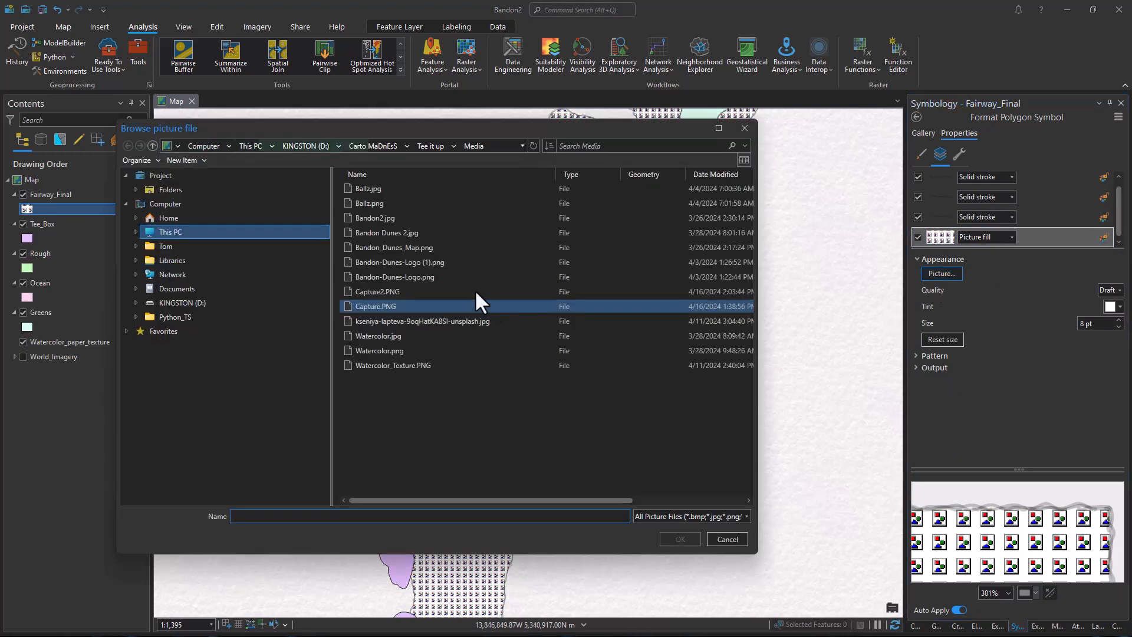
left_click(408, 348)
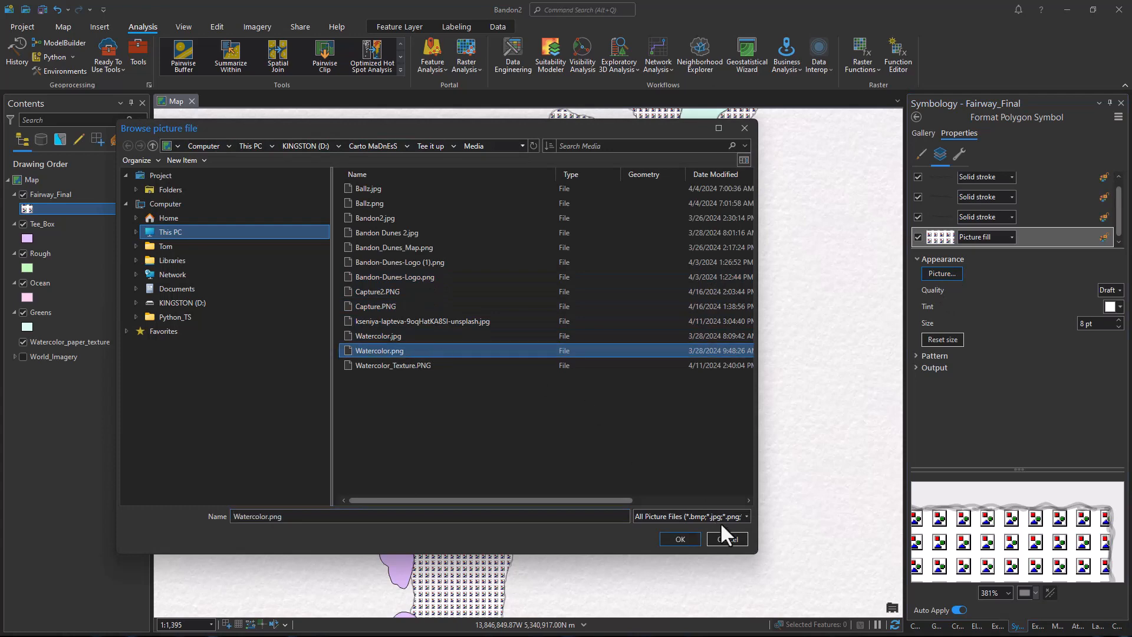
left_click(681, 538)
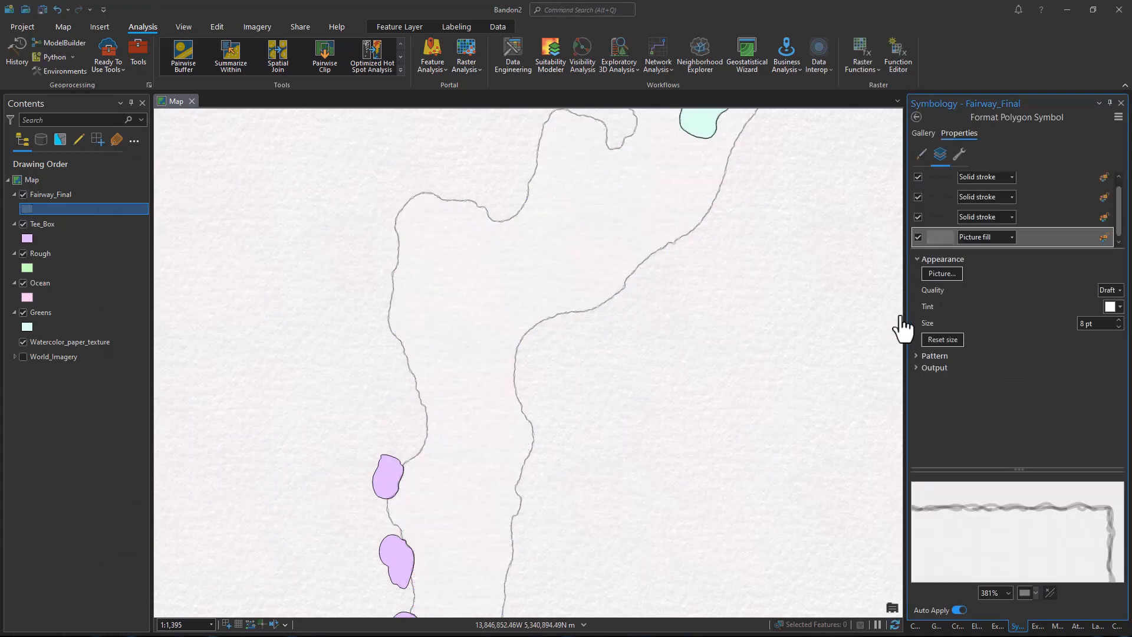
Reset the picture fill to the image's original size and tint it dark olive.
left_click(950, 339)
left_click(1110, 308)
left_click(1028, 406)
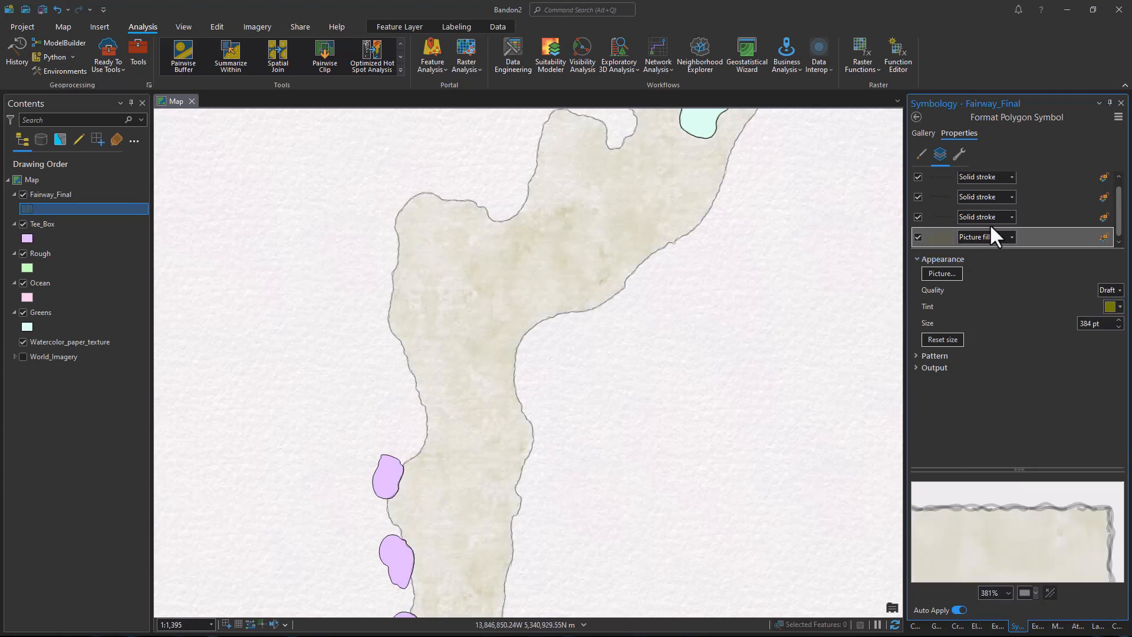
Duplicate the picture fill layer and tint the lowest copy medium green.
left_click(958, 153)
scroll(1002, 330, "down", 2)
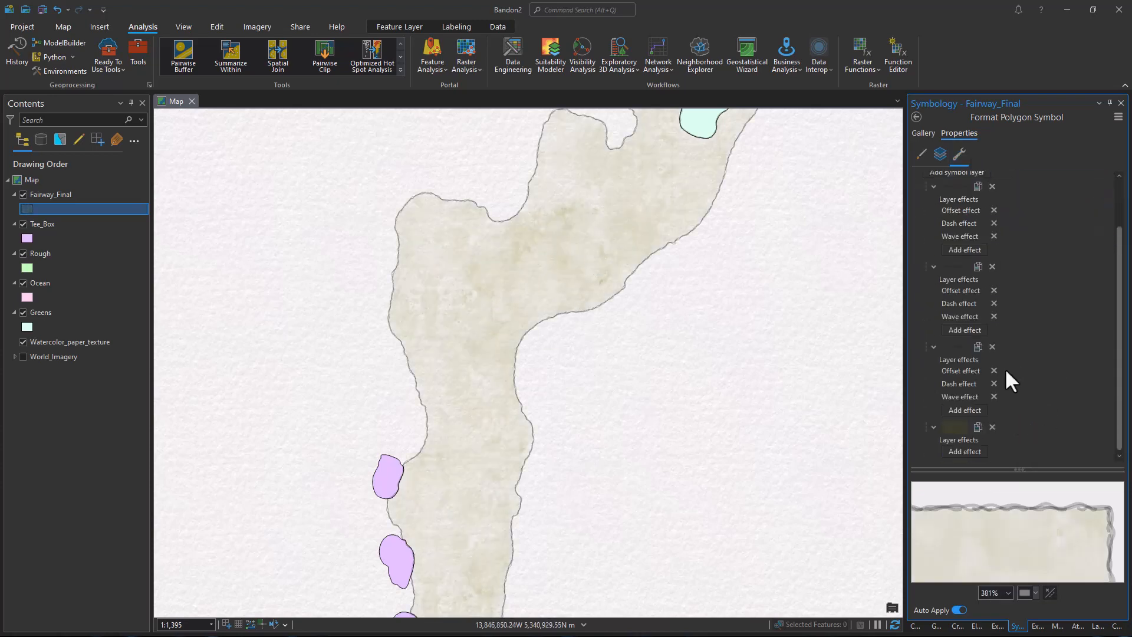
left_click(940, 154)
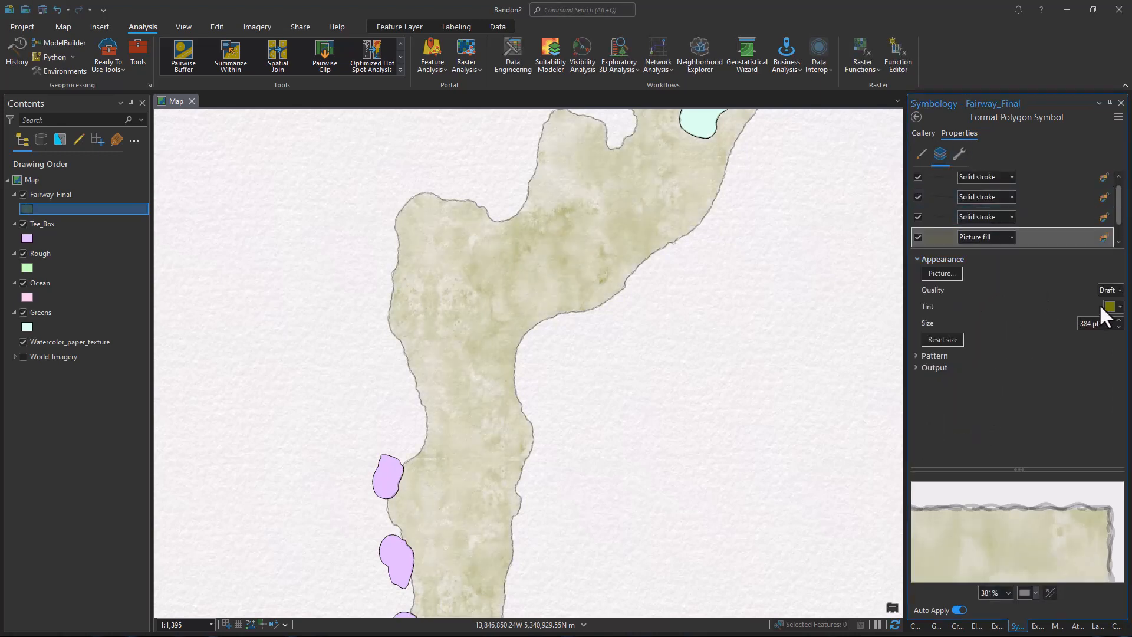
scroll(1008, 227, "down", 1)
left_click(947, 236)
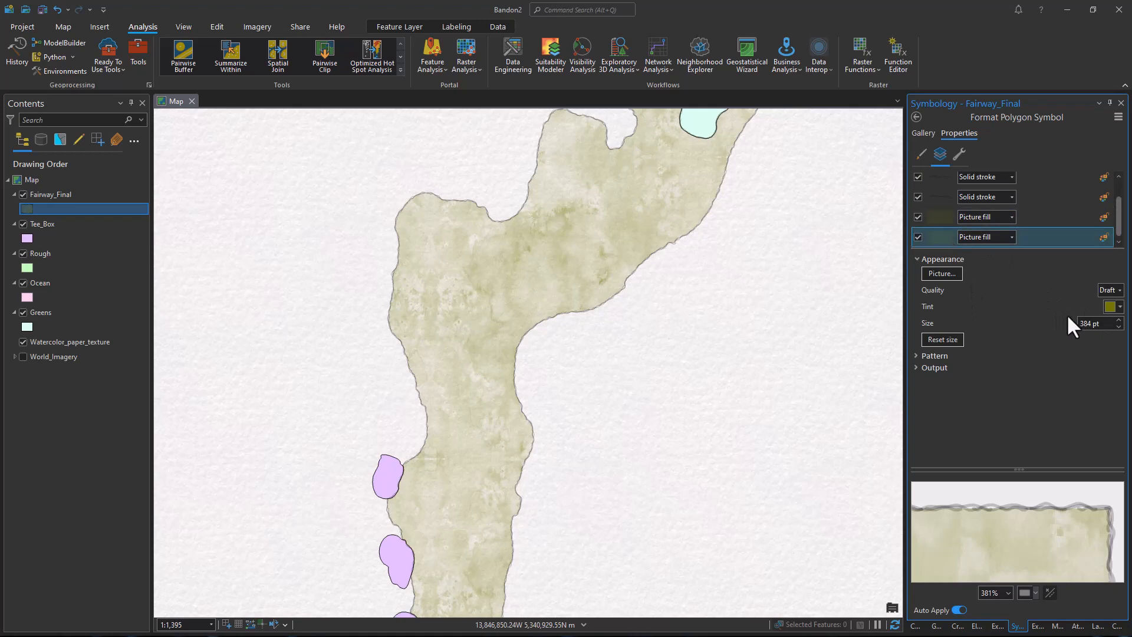
left_click(1109, 307)
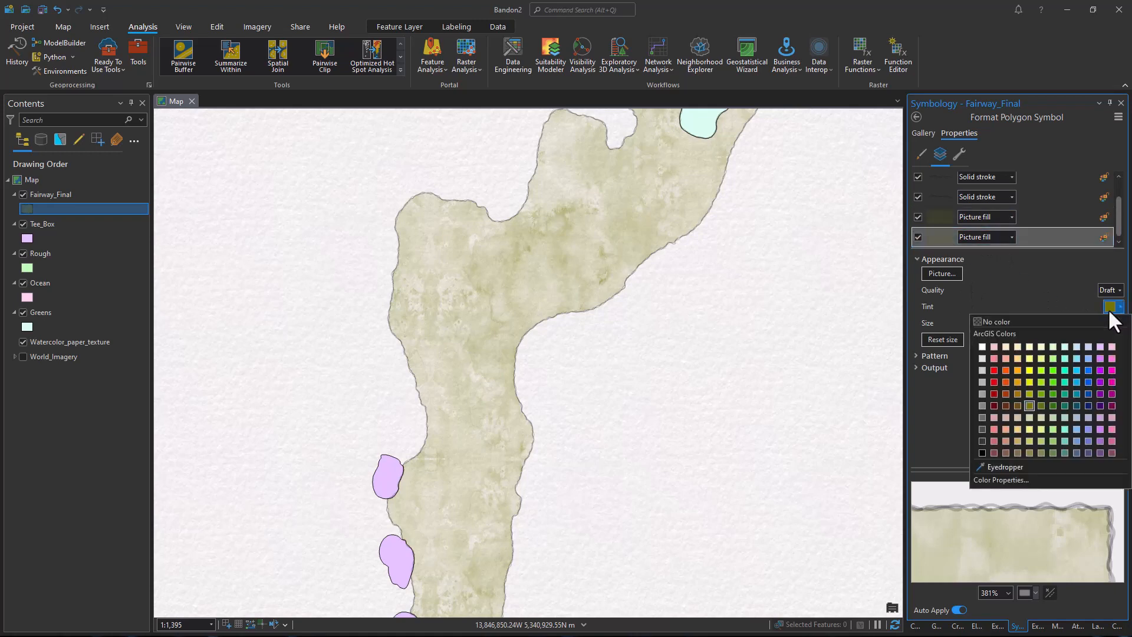
left_click(1052, 394)
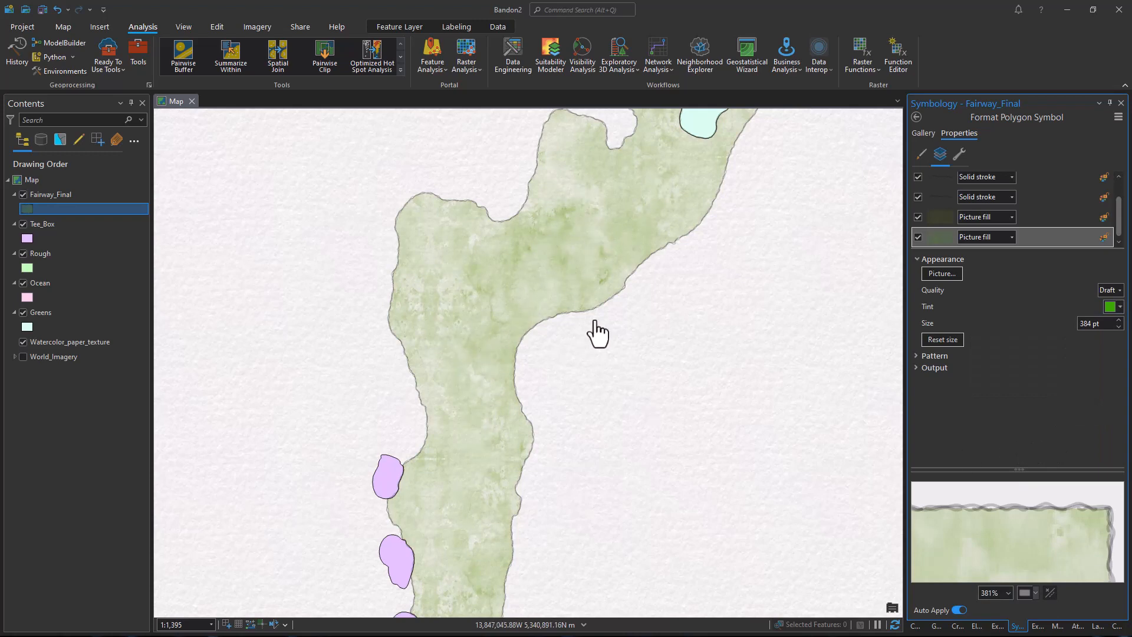
Duplicate the topmost stroke layer and change the upper copy to a gradient stroke.
scroll(1112, 189, "up", 2)
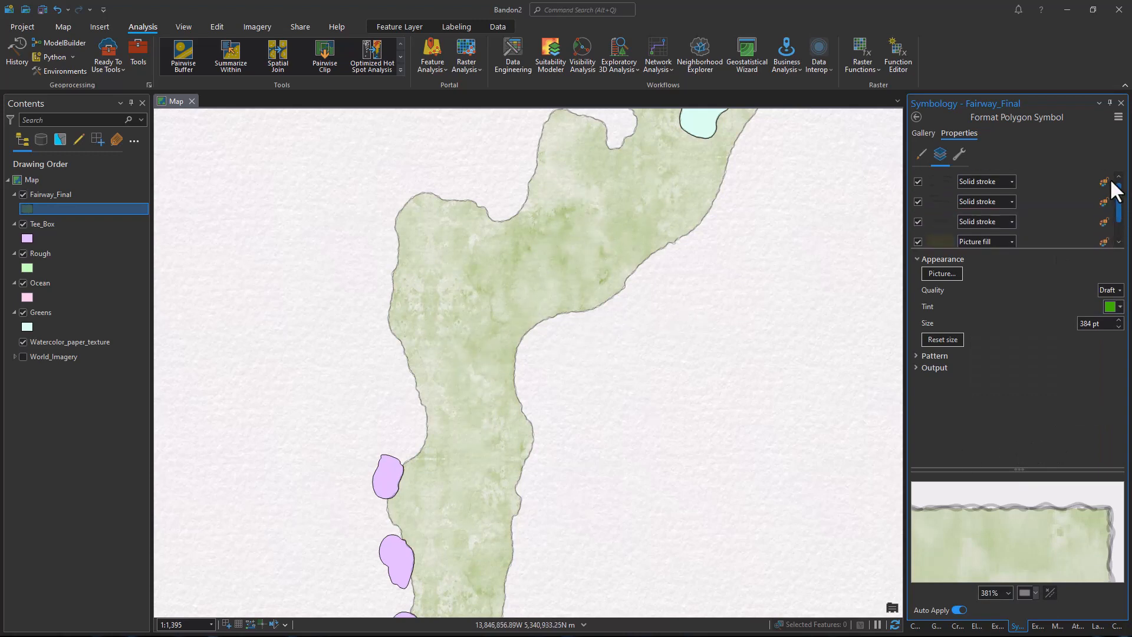
left_click(959, 153)
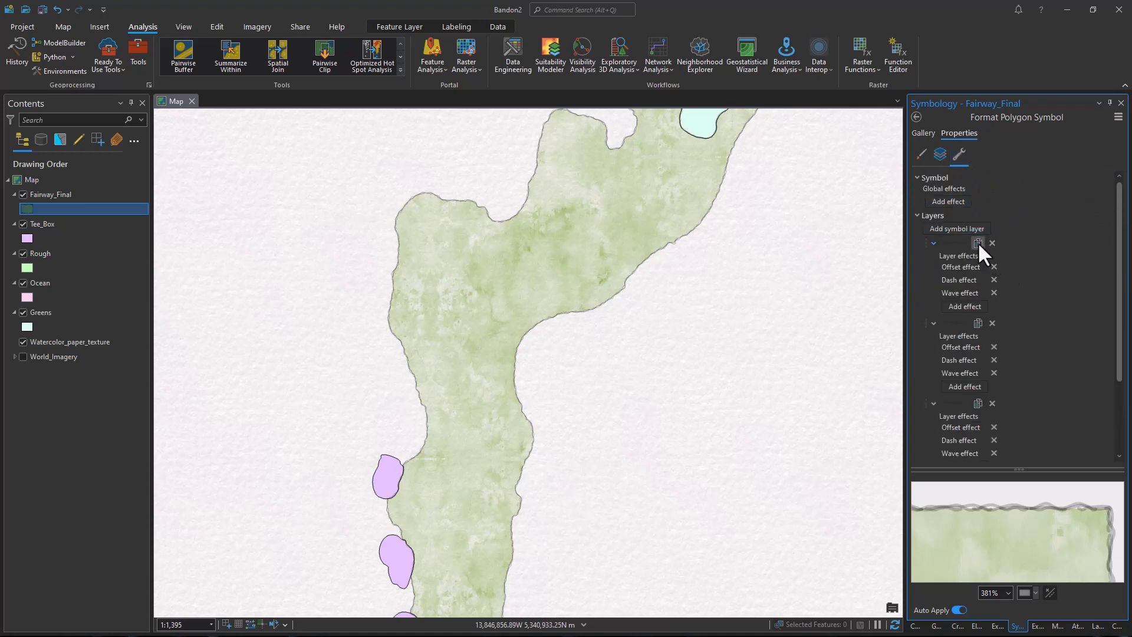
left_click(940, 154)
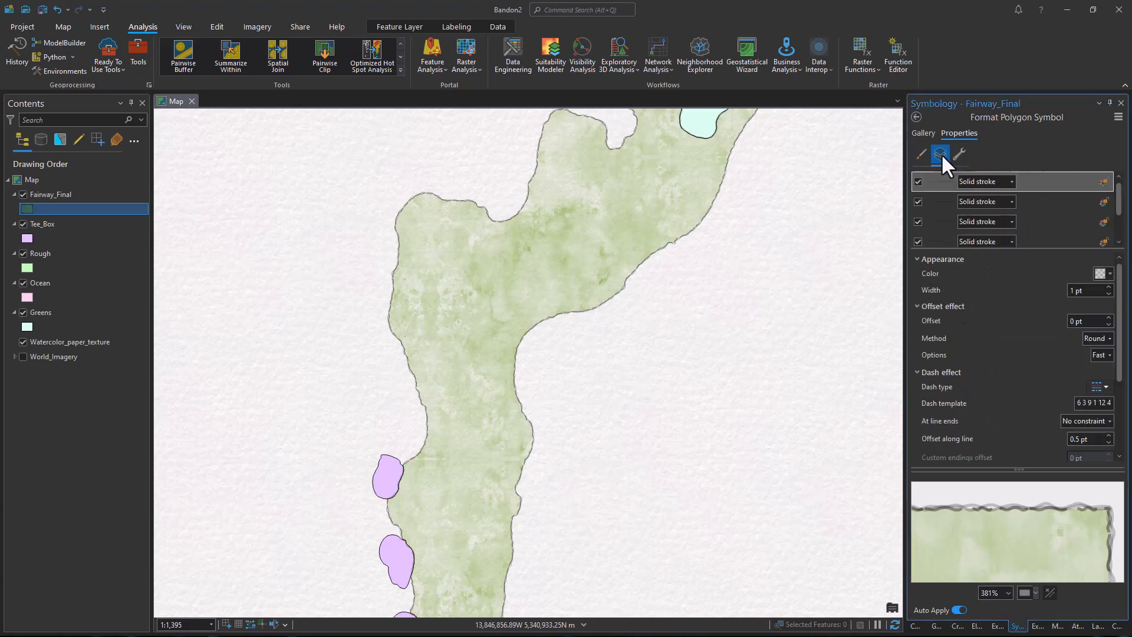
left_click(989, 182)
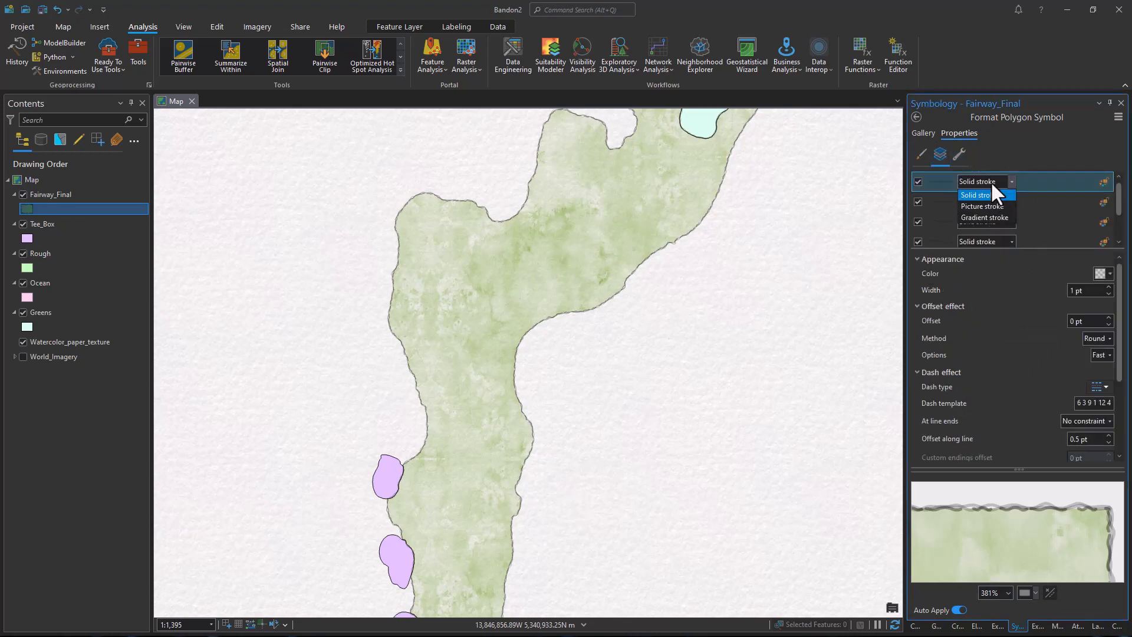
left_click(990, 217)
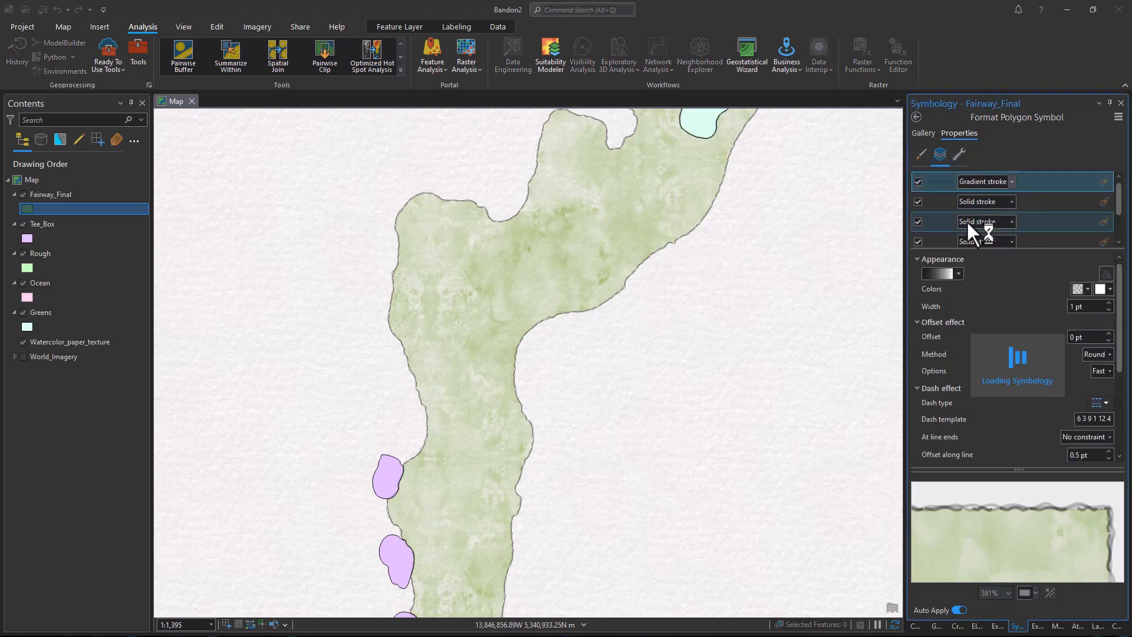
Set the gradient's starting color stop to hex 70A800 with 50% transparency.
left_click(940, 273)
left_click(949, 371)
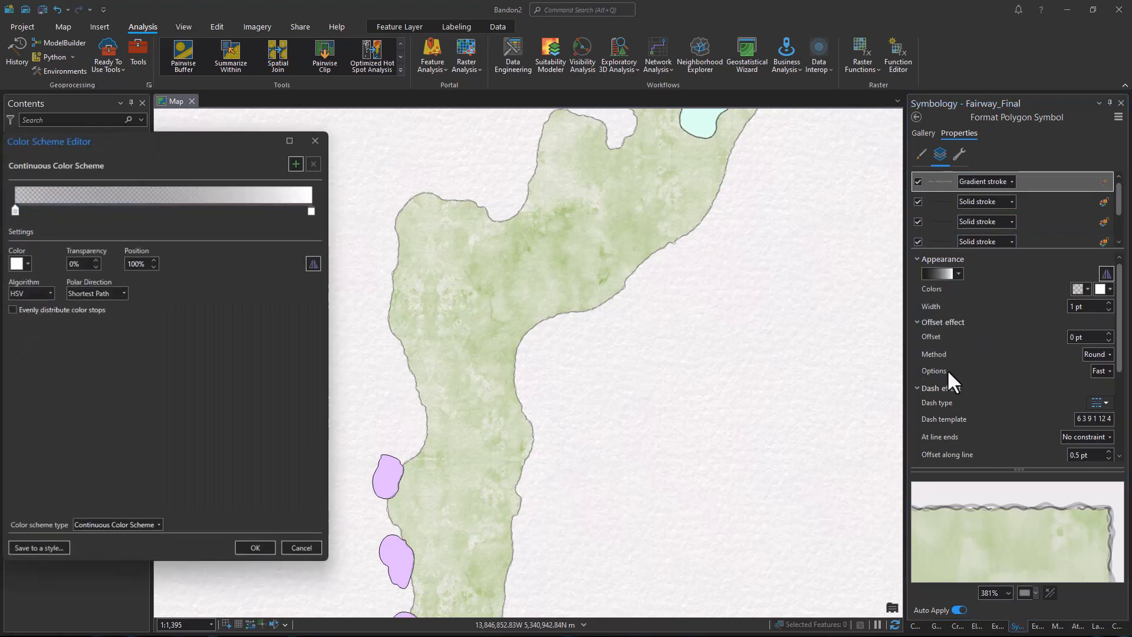
left_click(13, 210)
left_click(16, 259)
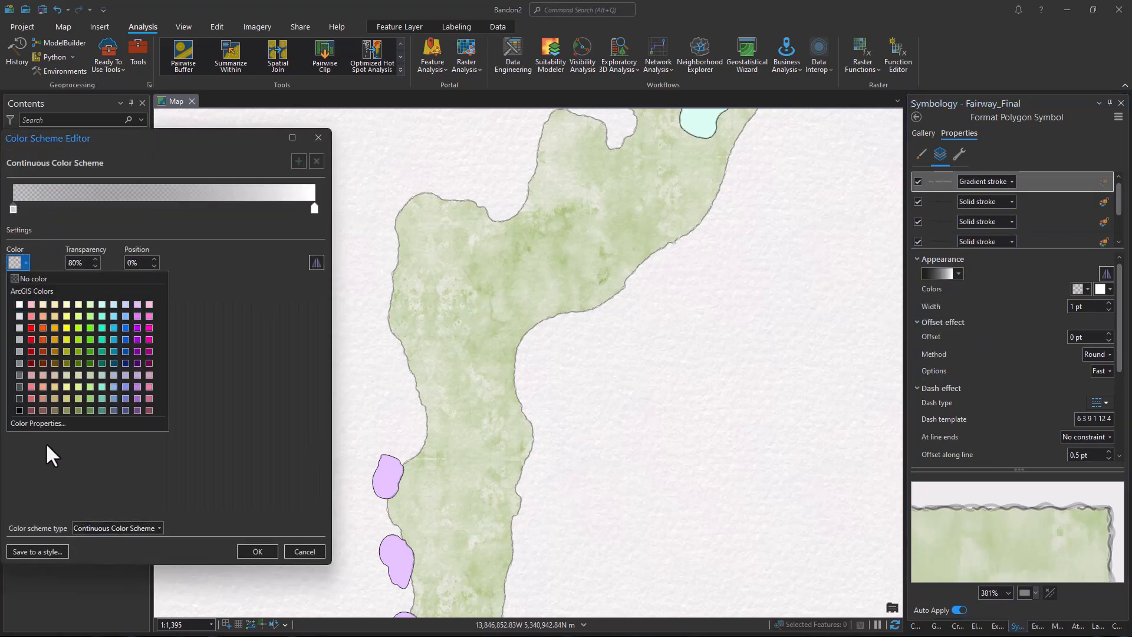
left_click(50, 422)
left_click_drag(582, 345, 518, 341)
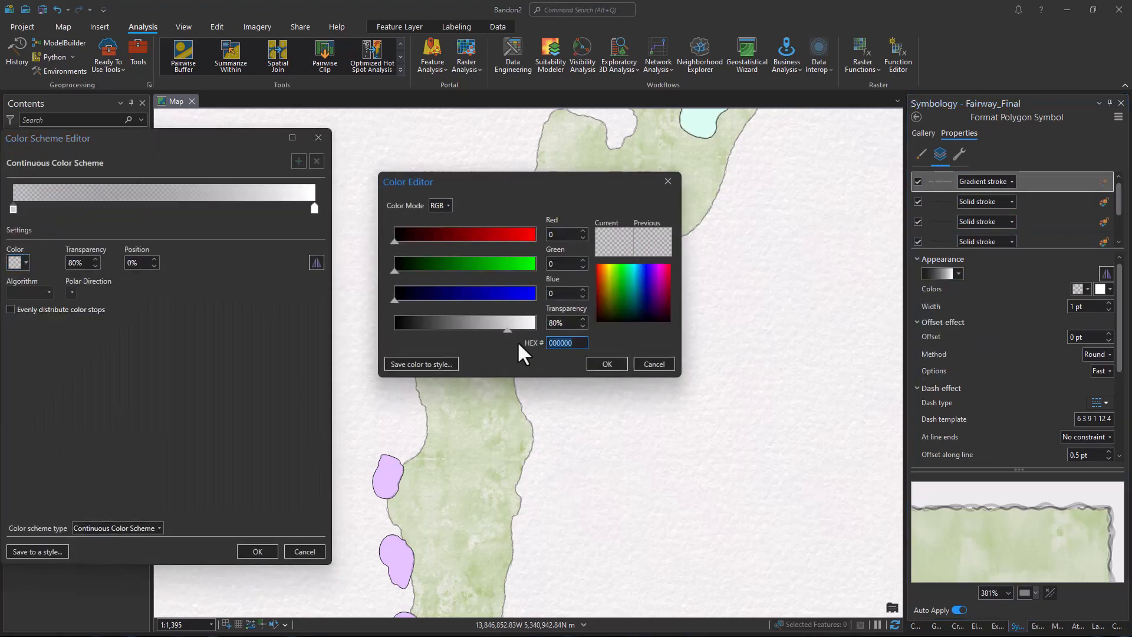
type("70A800")
left_click(569, 322)
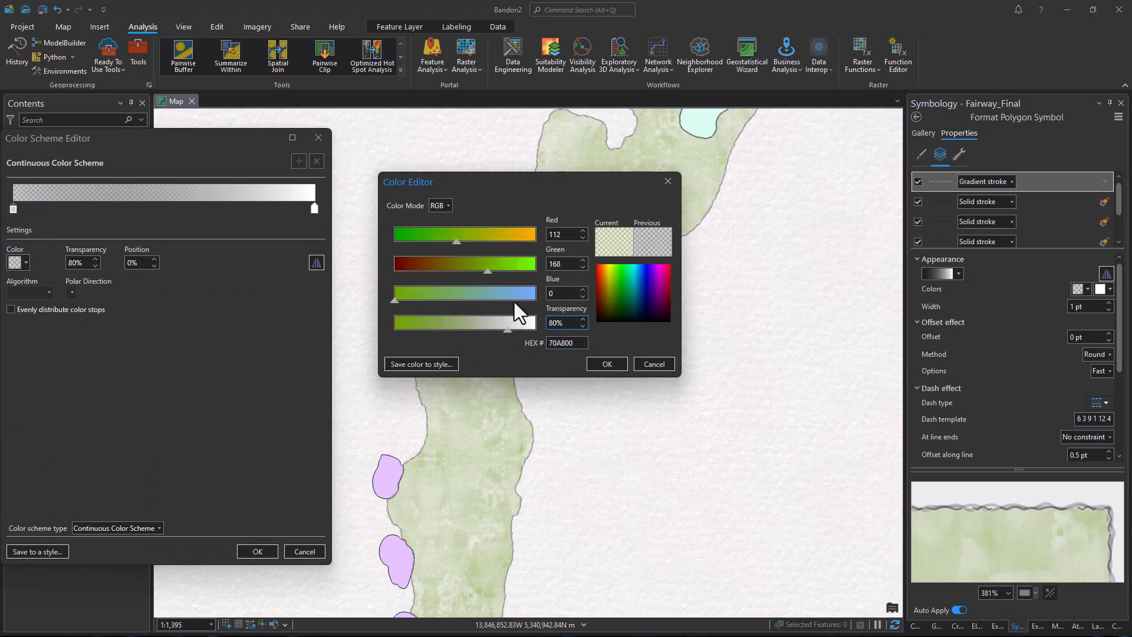
key("Left")
key("Left")
key("BackSpace")
type("5")
left_click(605, 360)
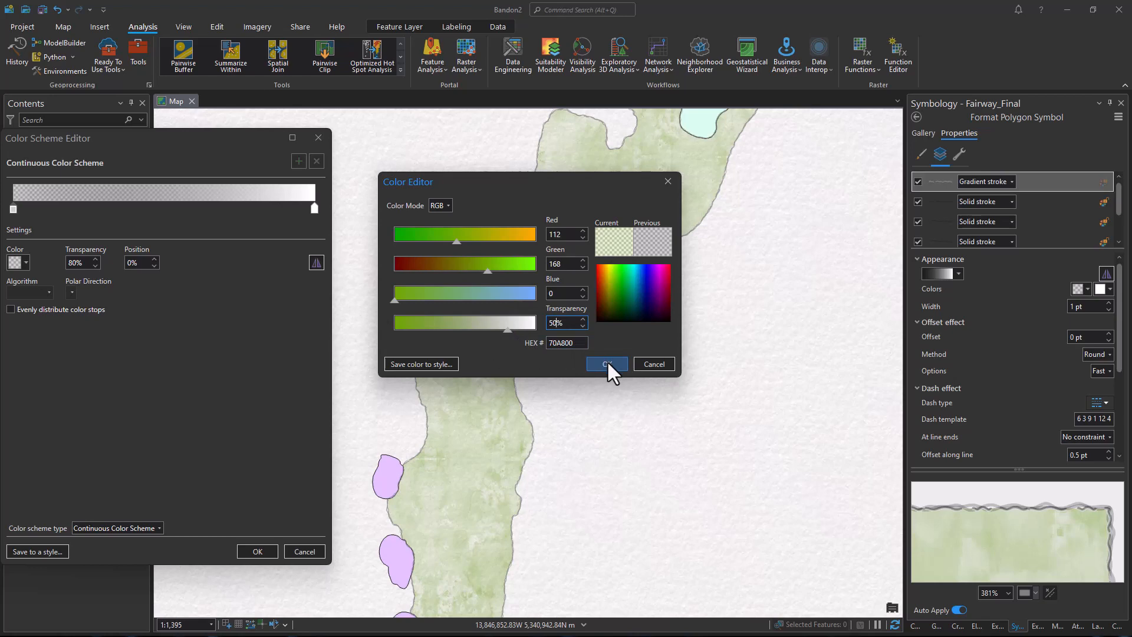
Set the gradient's end color stop to hex 00A884, make it transparent, and apply the color scheme.
left_click(314, 207)
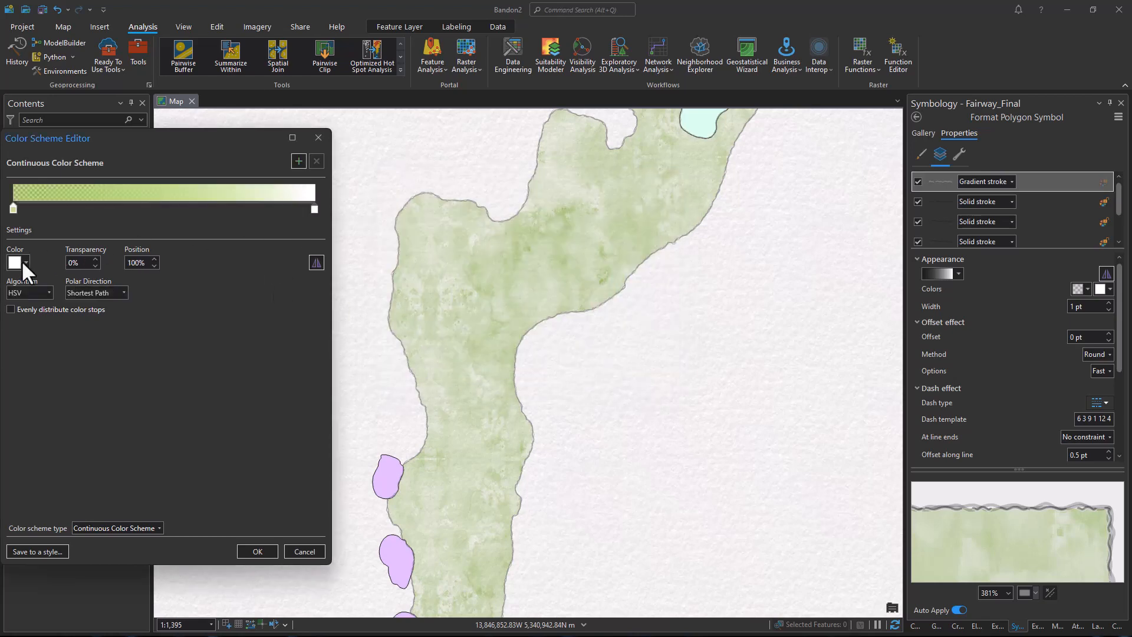
left_click(23, 263)
left_click(54, 420)
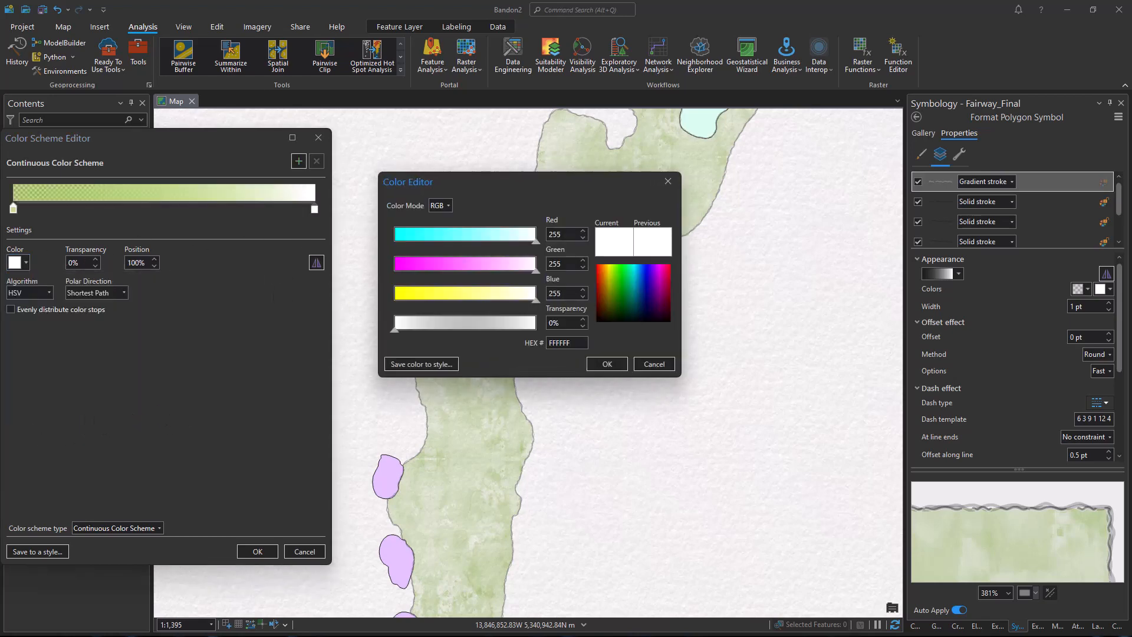
double_click(578, 341)
type("00A884")
left_click(544, 321)
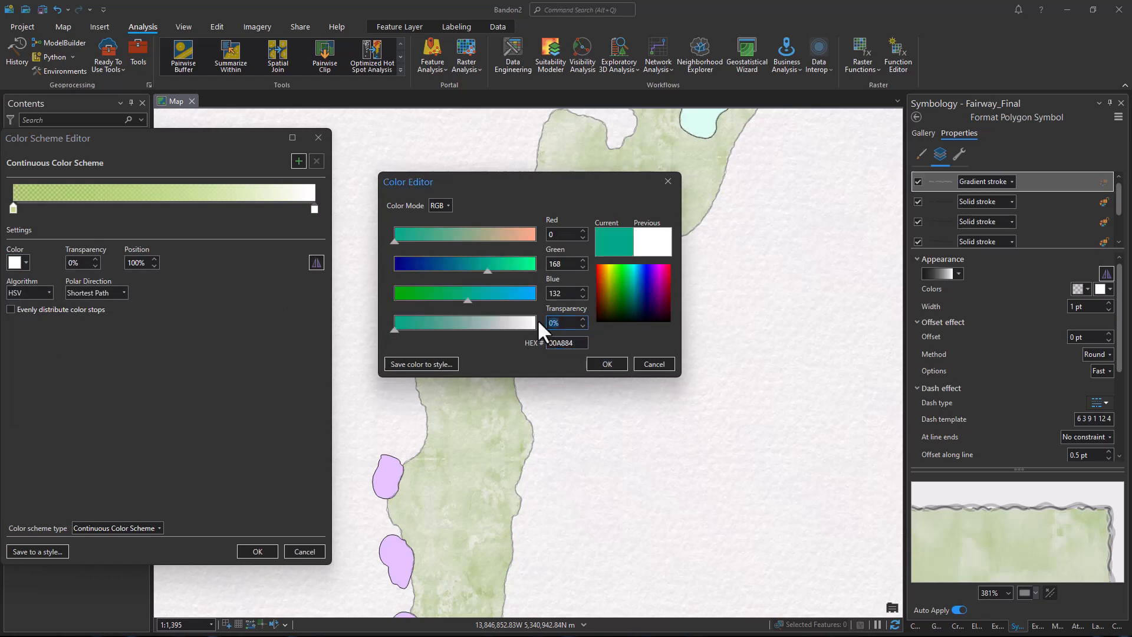
left_click(606, 365)
left_click(257, 551)
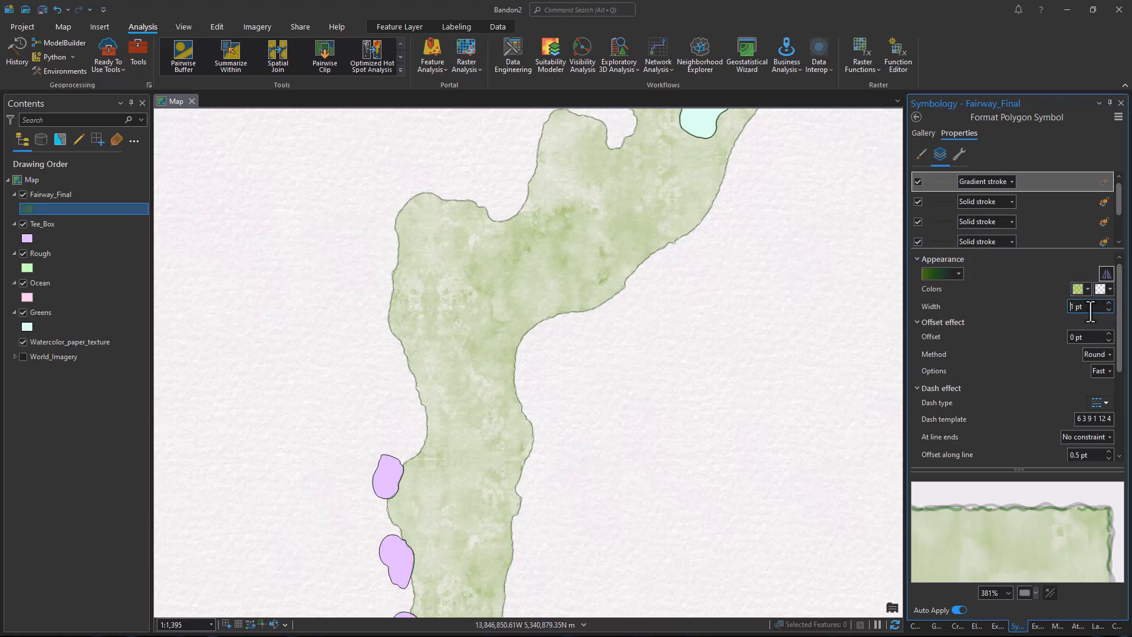
Set the gradient stroke's width to 12 pt and make it a continuous line without dashes.
type("12")
left_click(1045, 320)
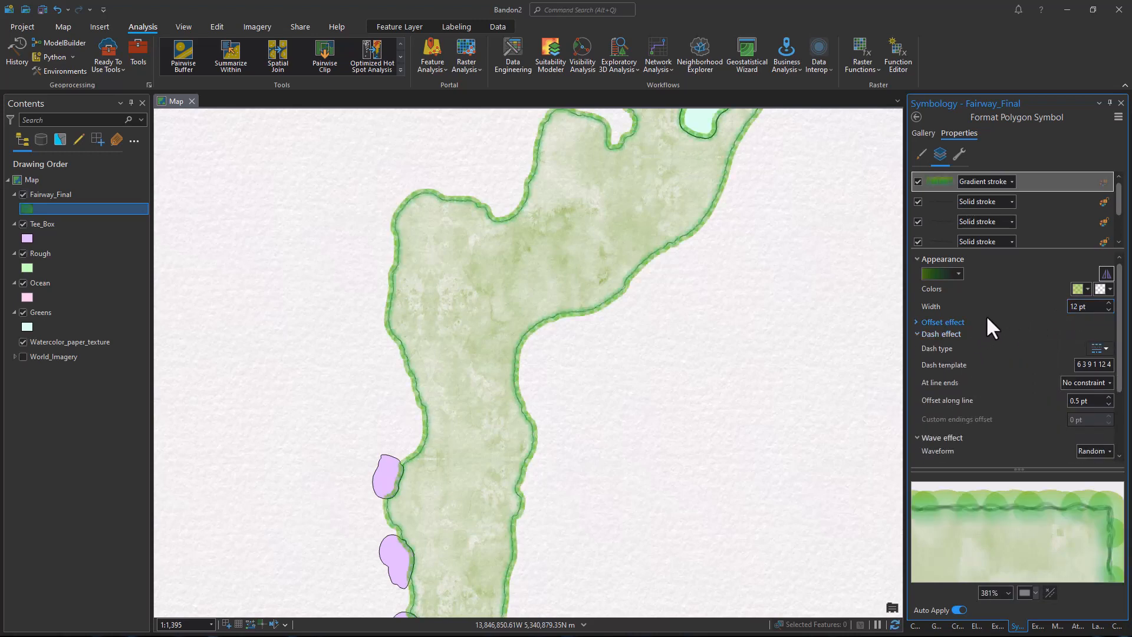
left_click(1095, 347)
left_click(1089, 362)
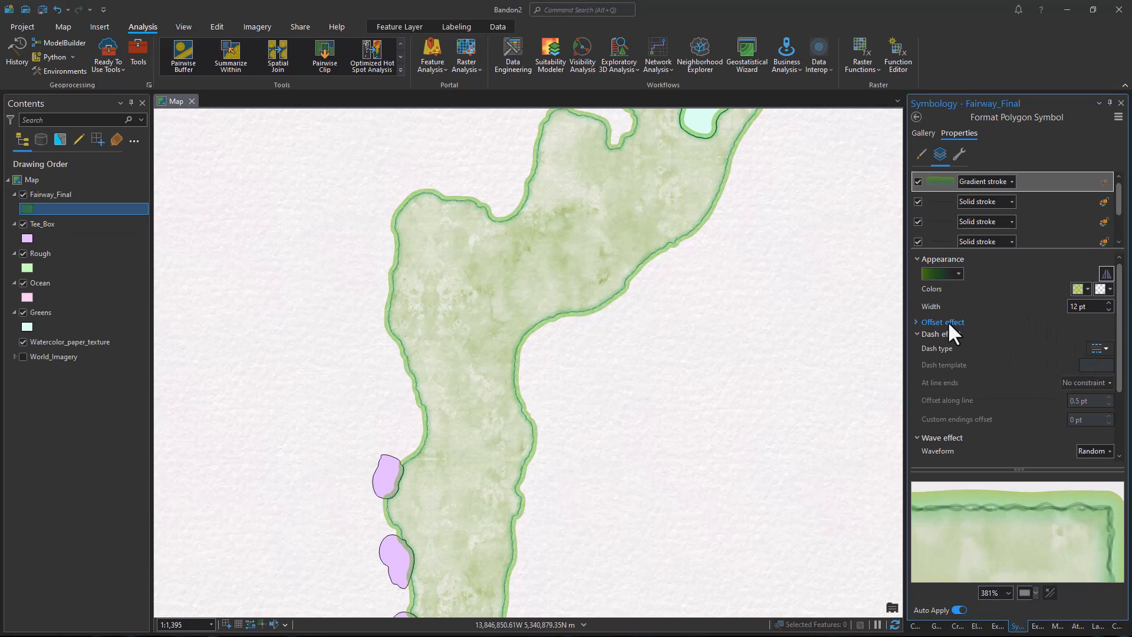
Offset the gradient stroke by -6 pt so it falls inside the fairway's edge.
left_click(947, 322)
left_click(1082, 336)
type("-")
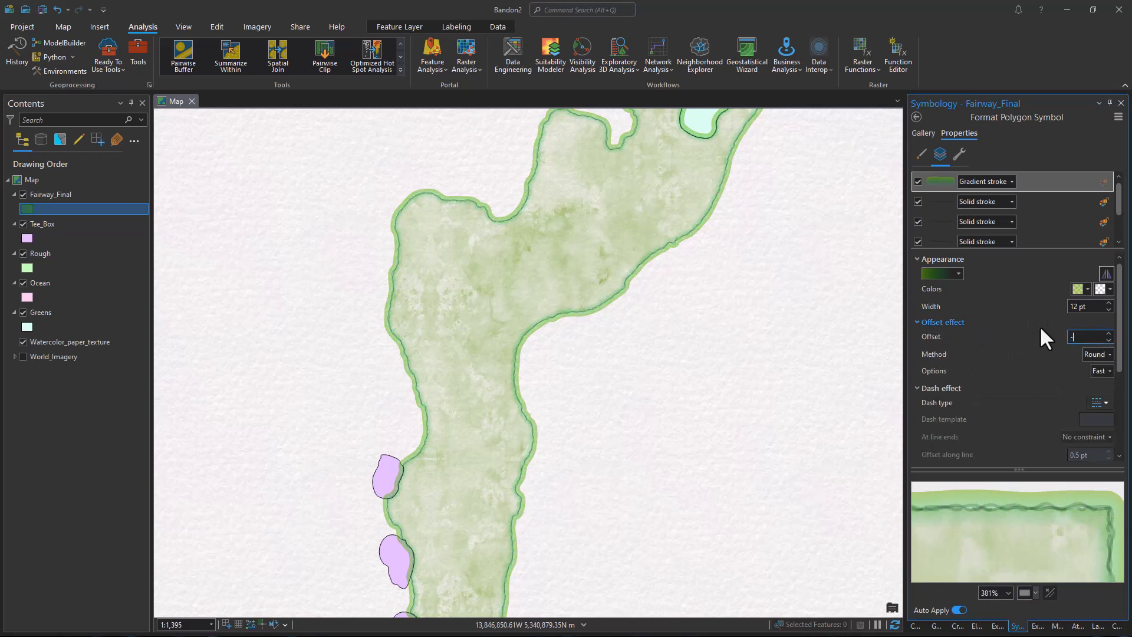
type("6")
key("Return")
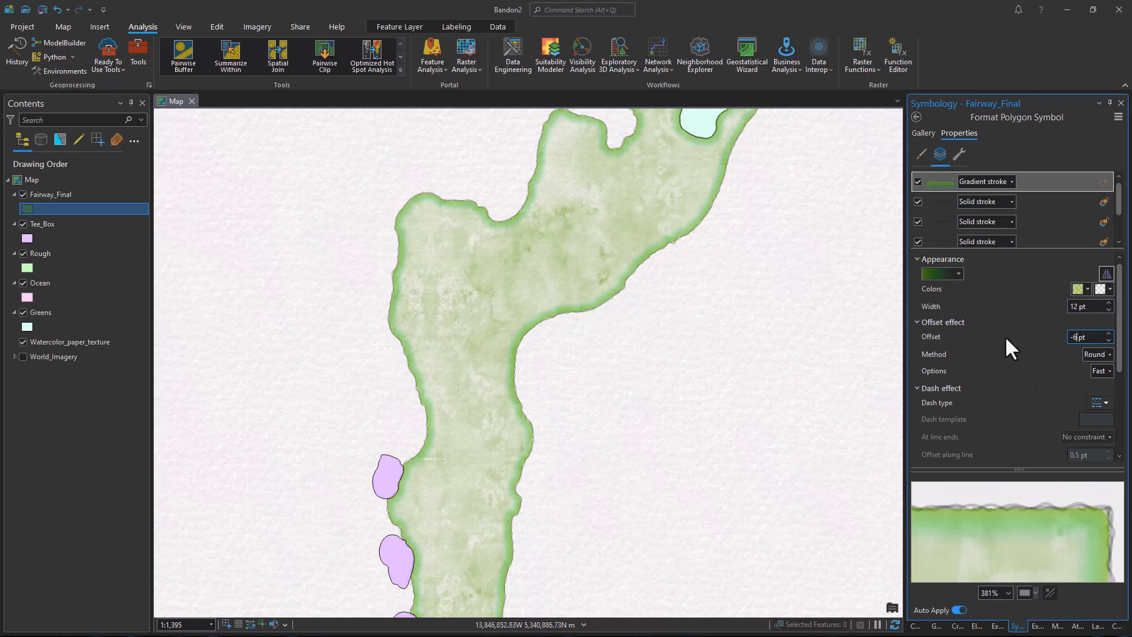
Set the gradient stroke's random wave effect to a 3 pt amplitude and a 10 pt period.
scroll(1044, 360, "down", 3)
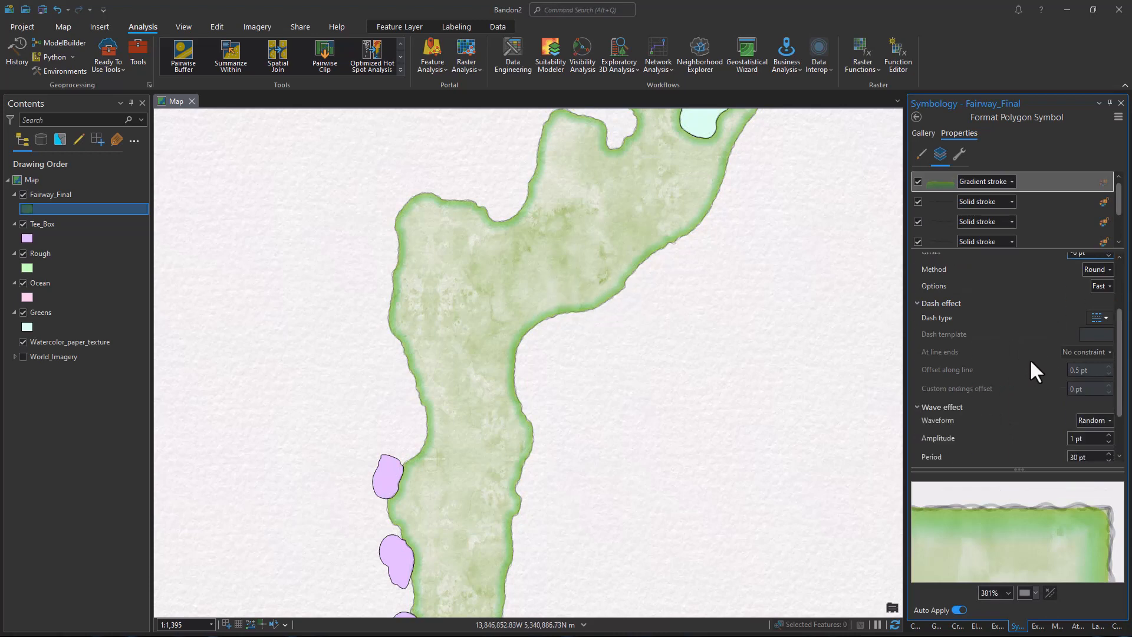
scroll(1030, 365, "down", 2)
left_click(1085, 382)
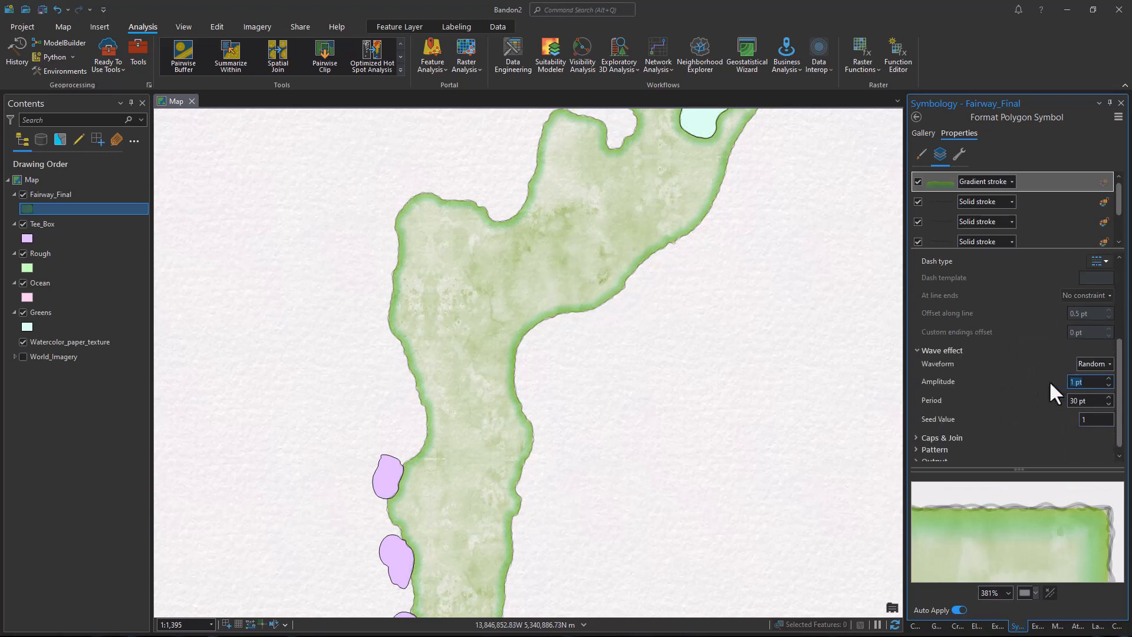
type("3")
left_click(1091, 401)
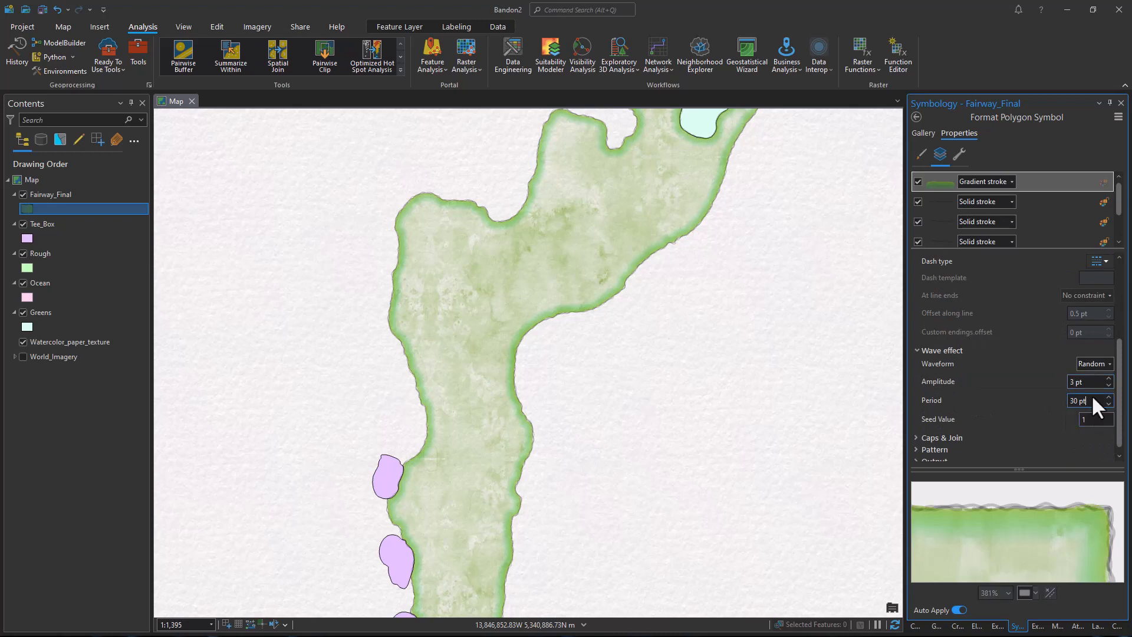
left_click_drag(1094, 401, 1045, 401)
key("Return")
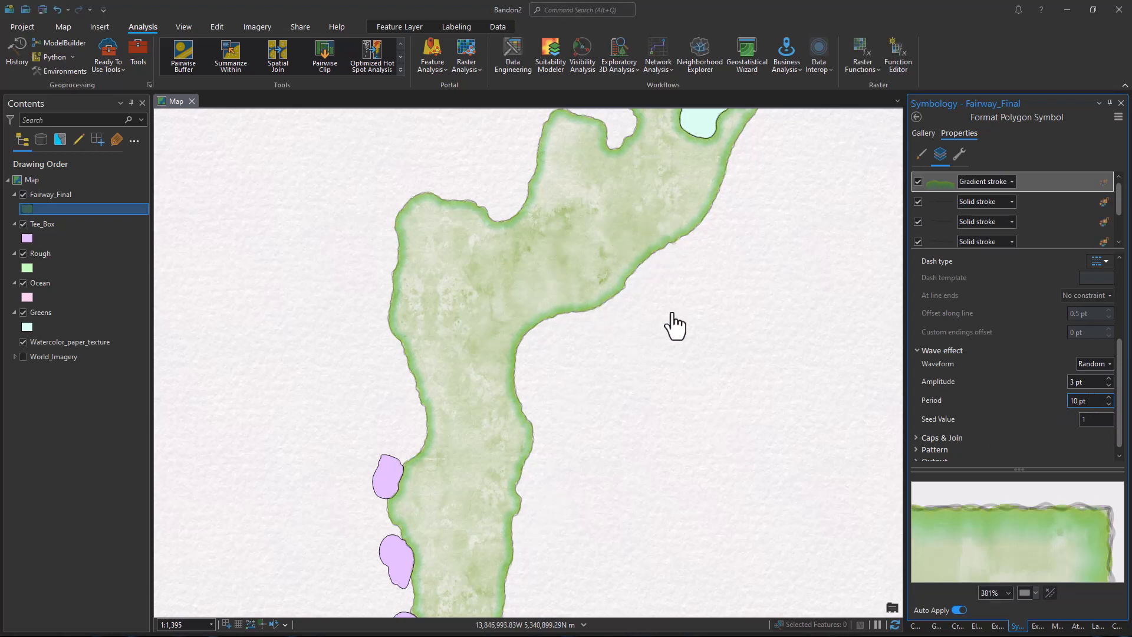
Save the fairway's polygon symbol to the Favorites style under the name My Golf Course.
left_click(1118, 118)
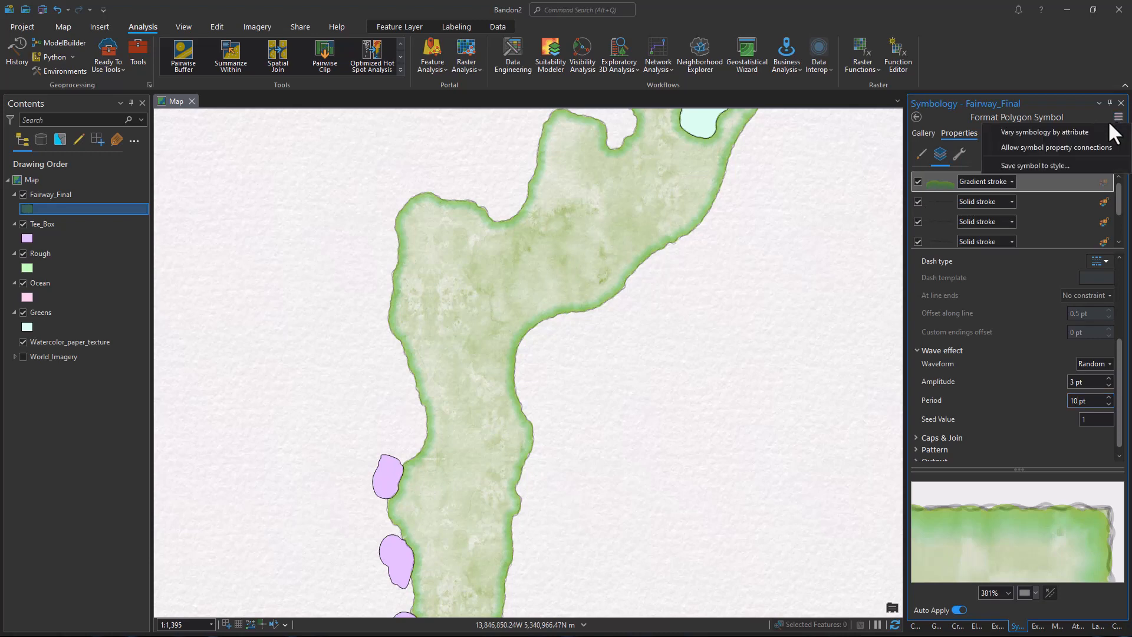
left_click(1049, 164)
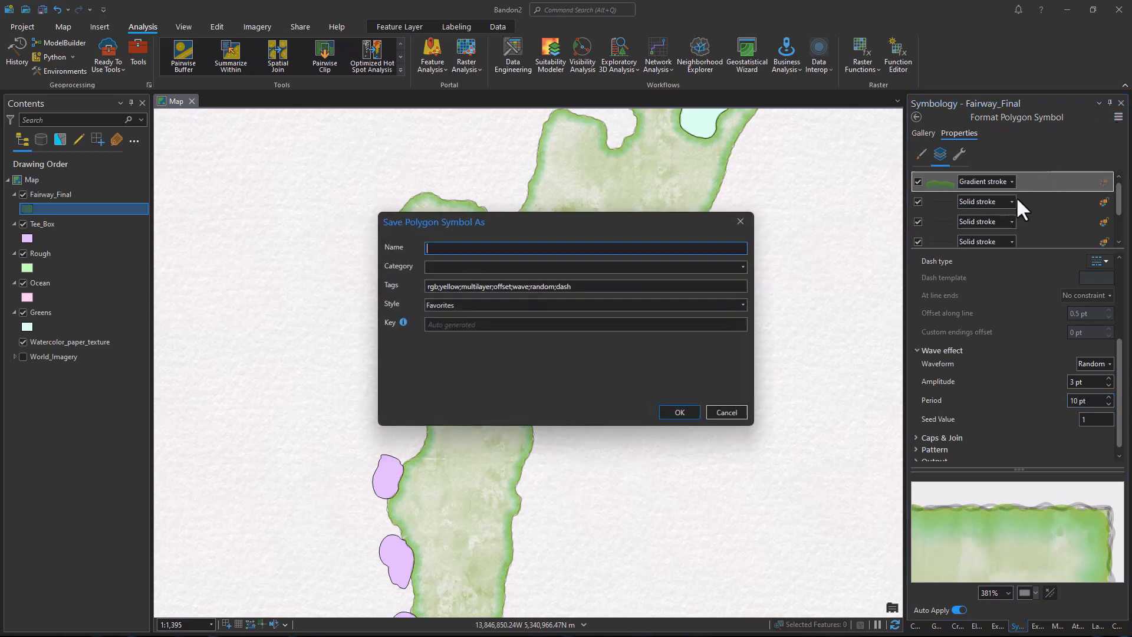
type("My Golf Course")
key("Return")
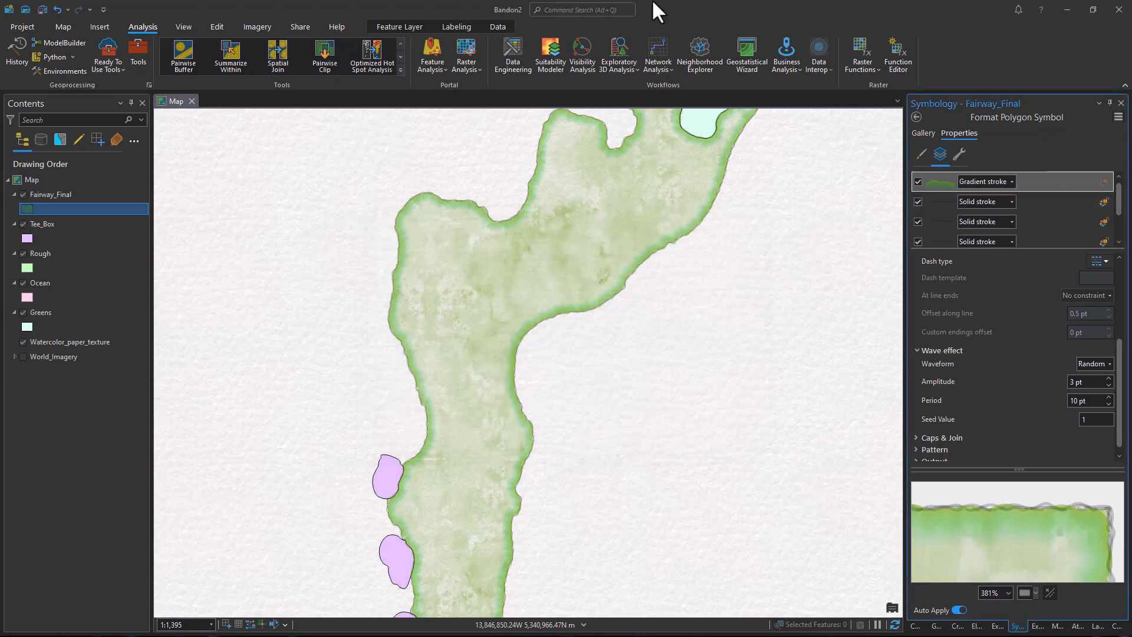
Apply the saved golf course watercolor symbol from Favorites to the Greens layer.
left_click_drag(751, 292, 626, 523)
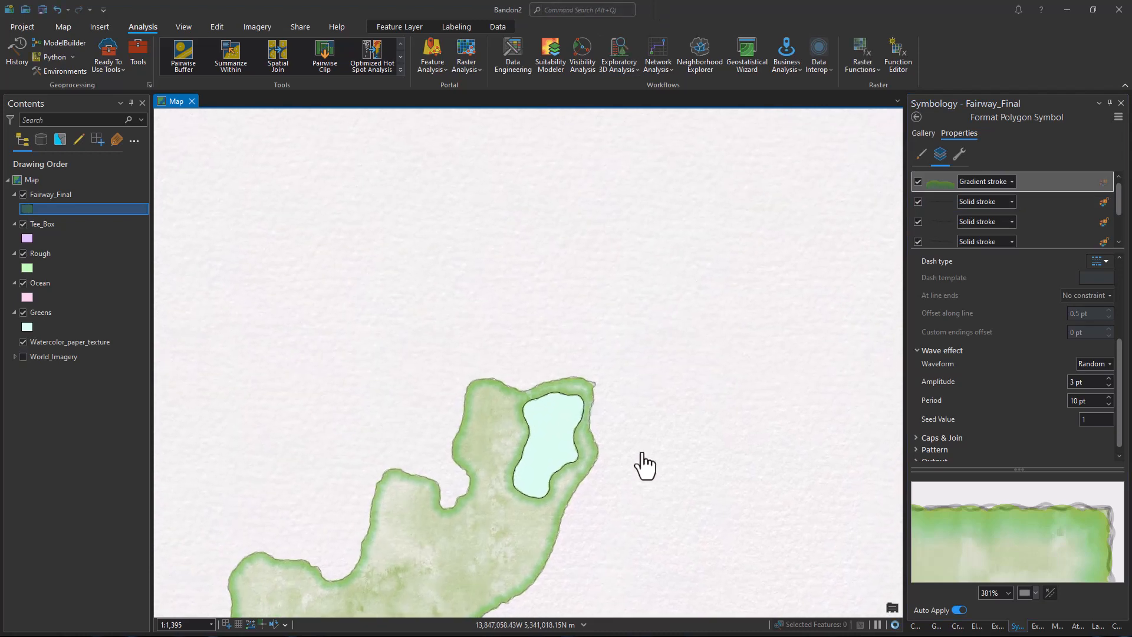
left_click_drag(654, 437, 661, 317)
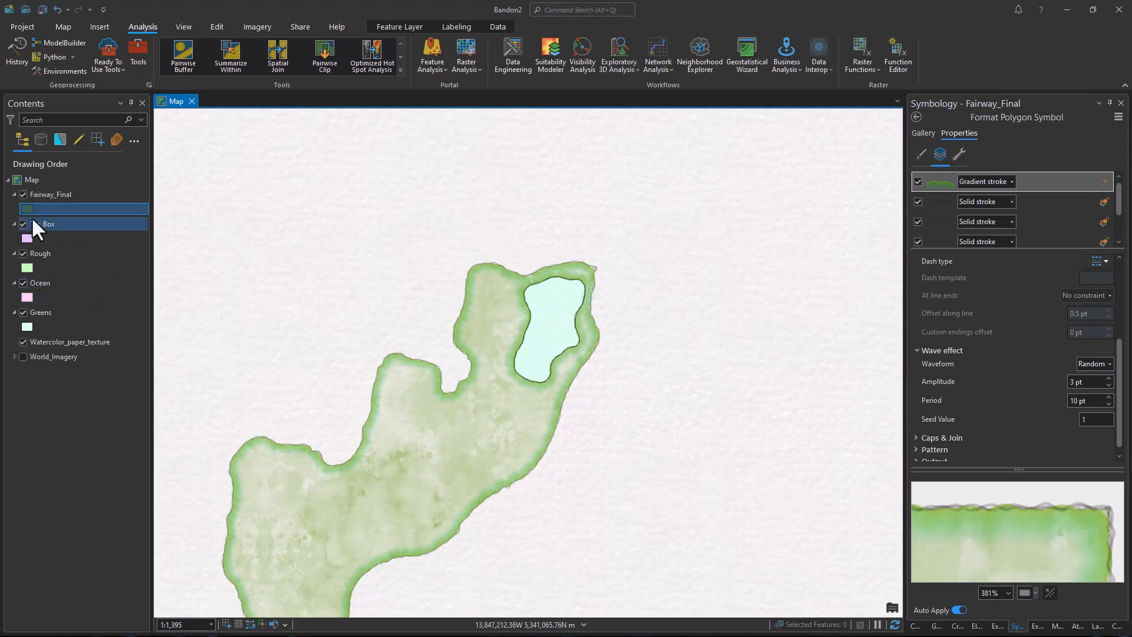
left_click(41, 255)
left_click(27, 327)
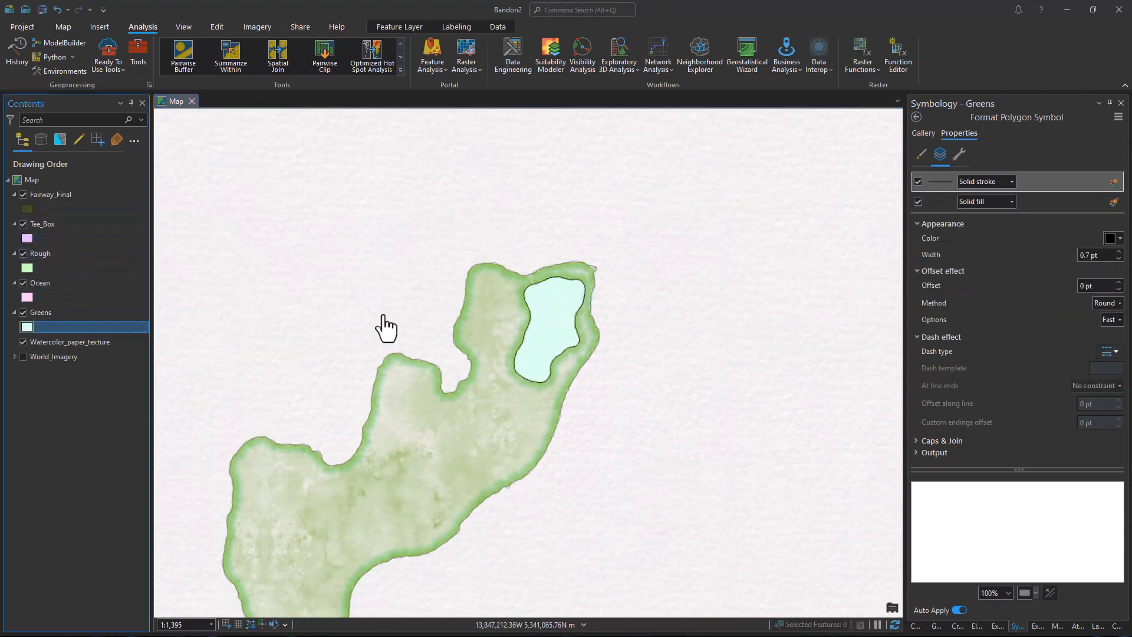
left_click(922, 135)
left_click(964, 213)
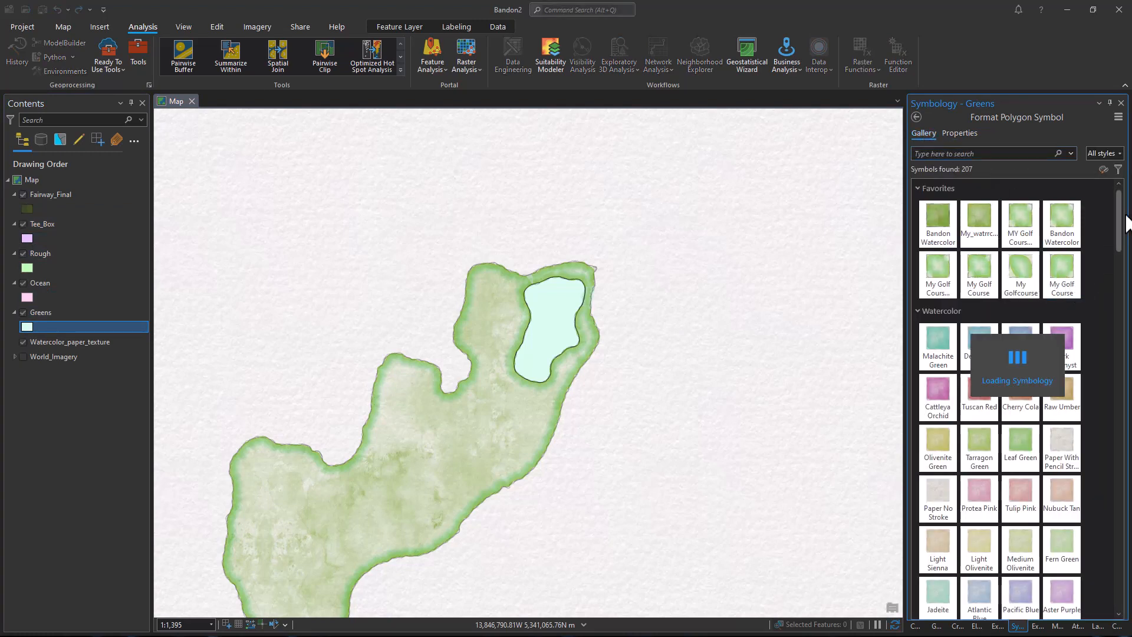
Tint the upper picture fill of the Greens symbol light yellow-green.
left_click(959, 132)
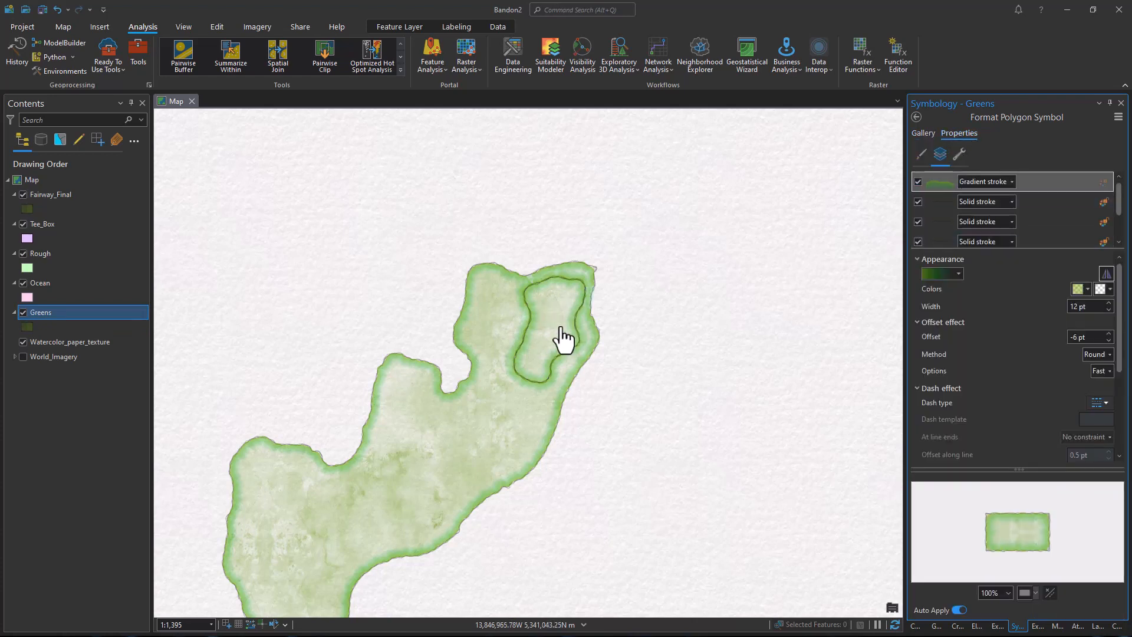
scroll(562, 339, "up", 3)
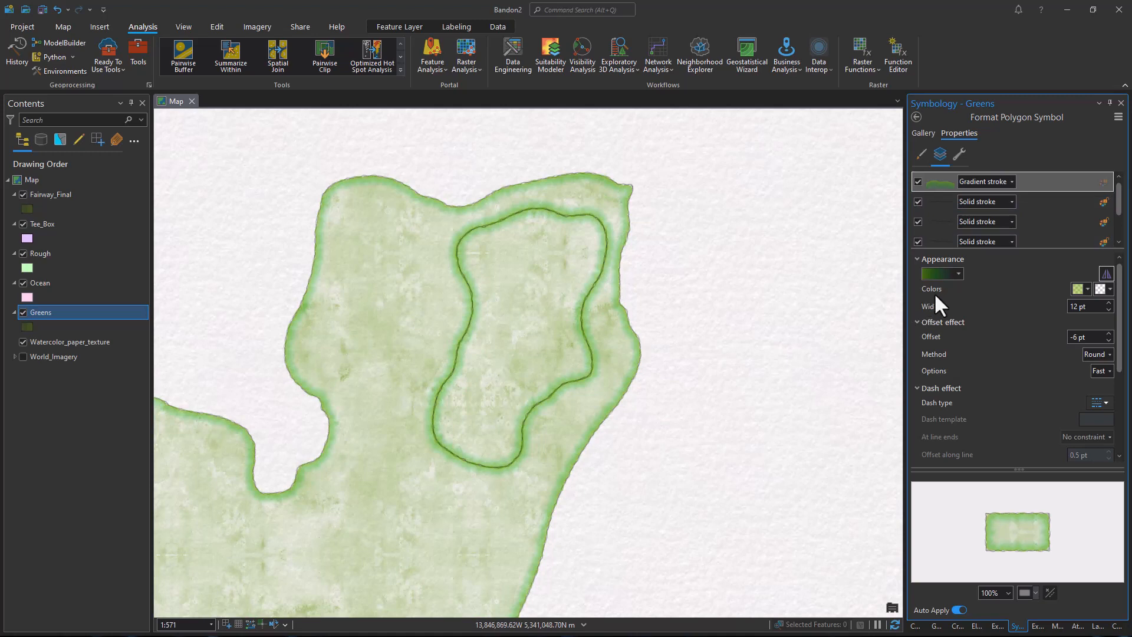
scroll(973, 232, "down", 2)
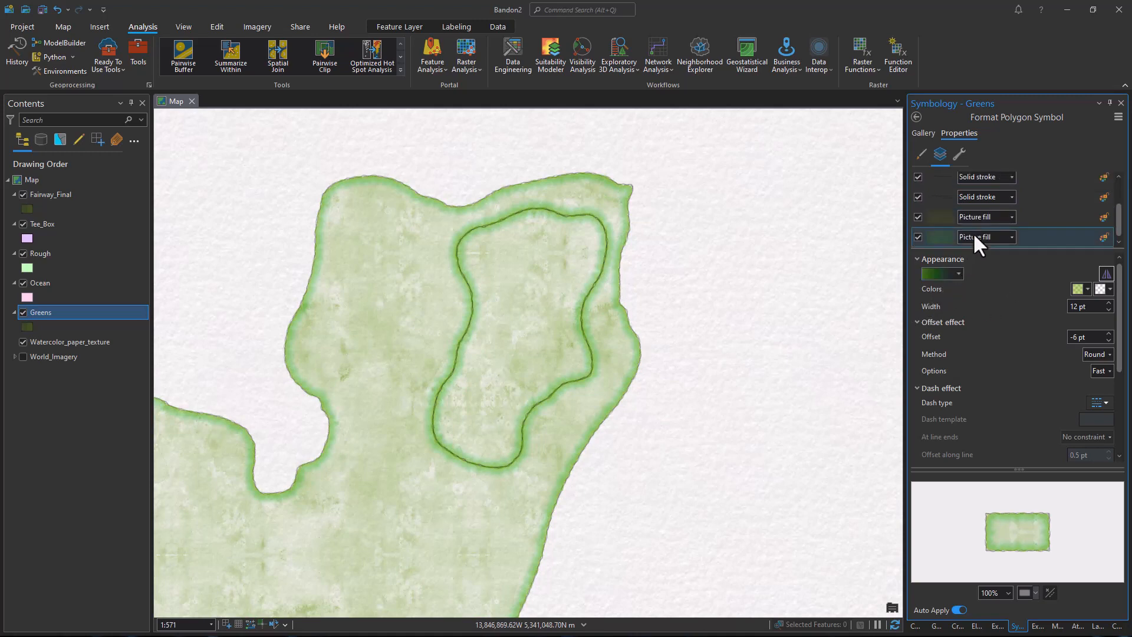
left_click(937, 218)
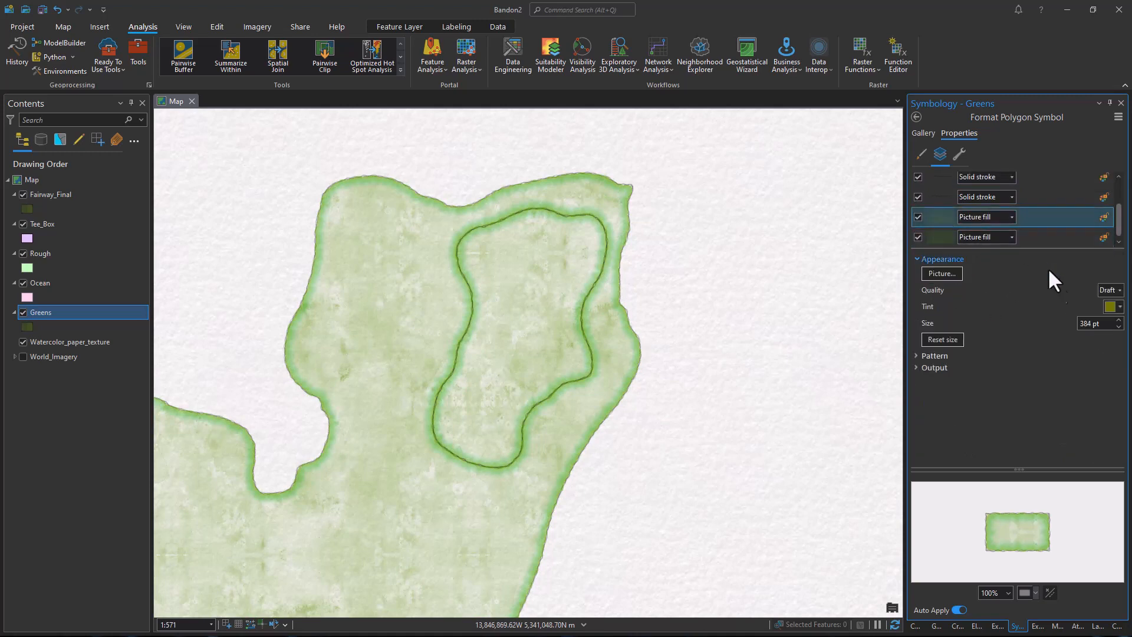
left_click(1108, 306)
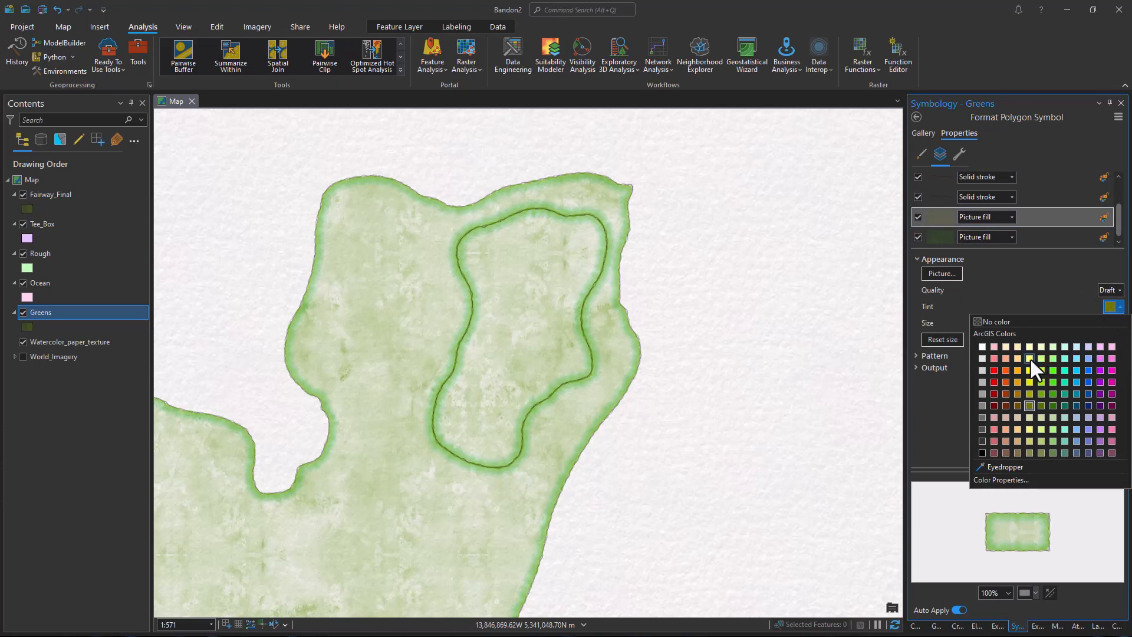
left_click(1042, 358)
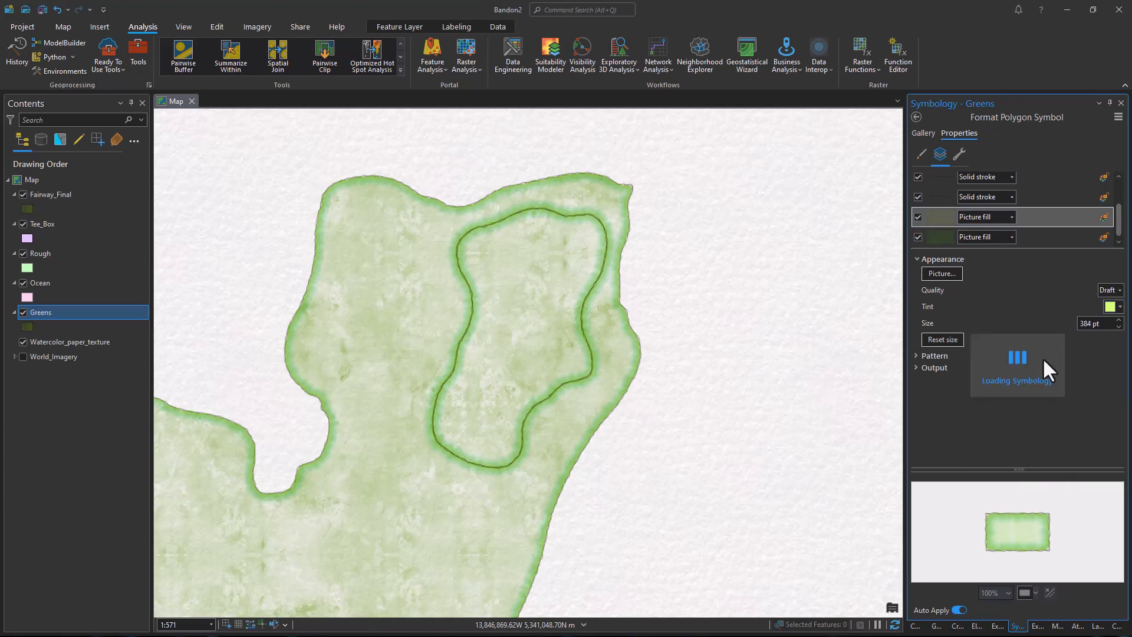
left_click(937, 237)
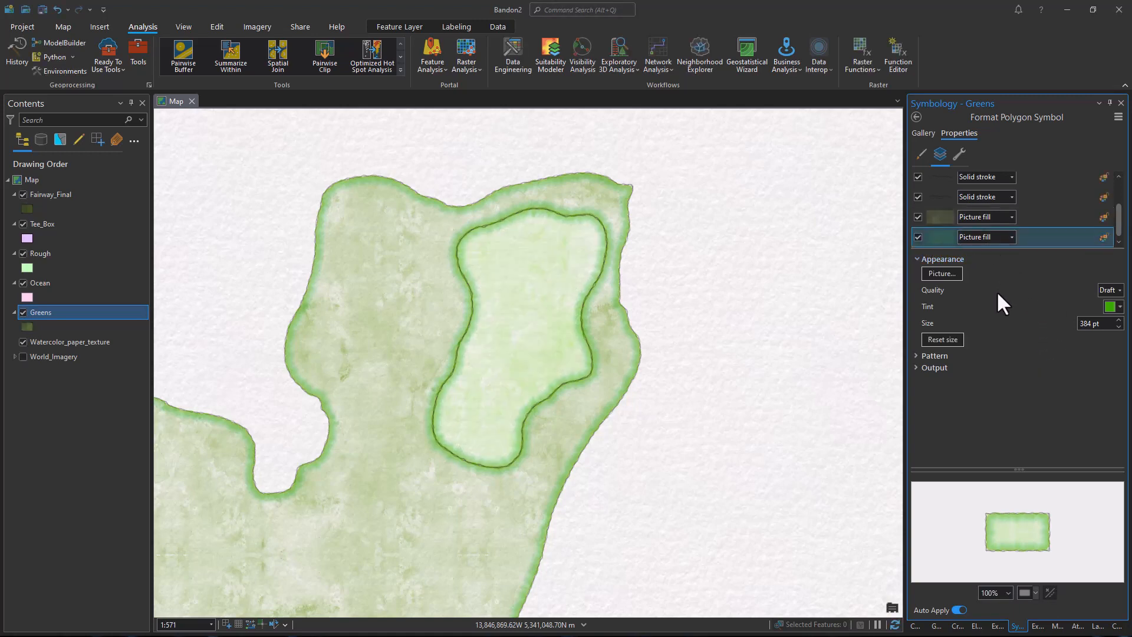
Set the starting color stop of the Greens gradient stroke to hex 00A884.
scroll(1031, 213, "up", 1)
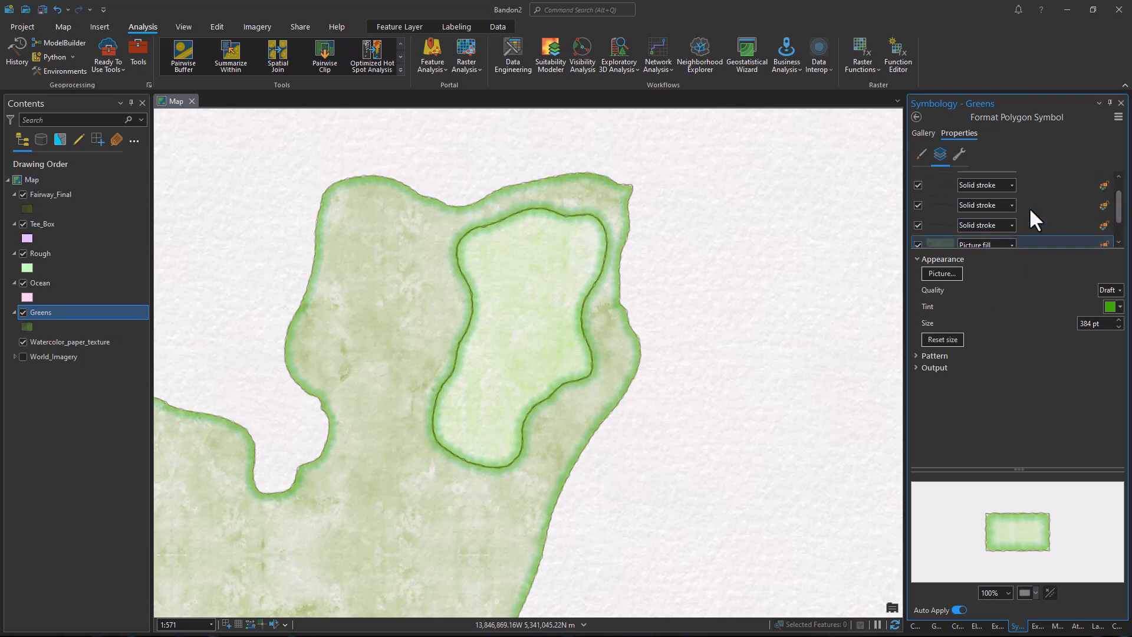
scroll(1031, 212, "up", 1)
left_click(940, 182)
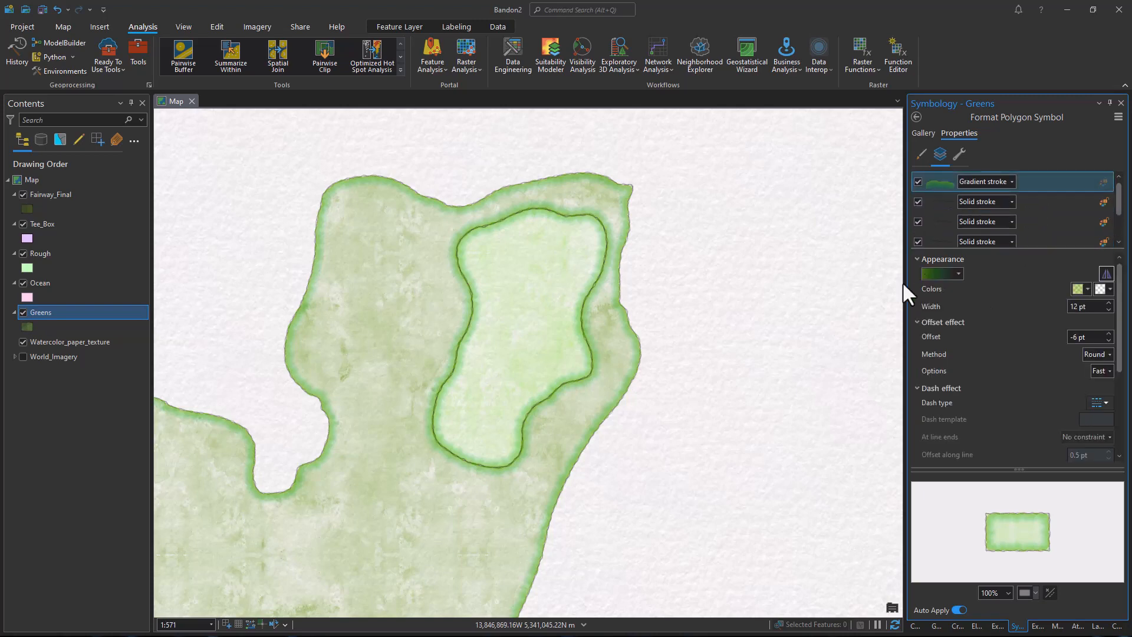
left_click(939, 275)
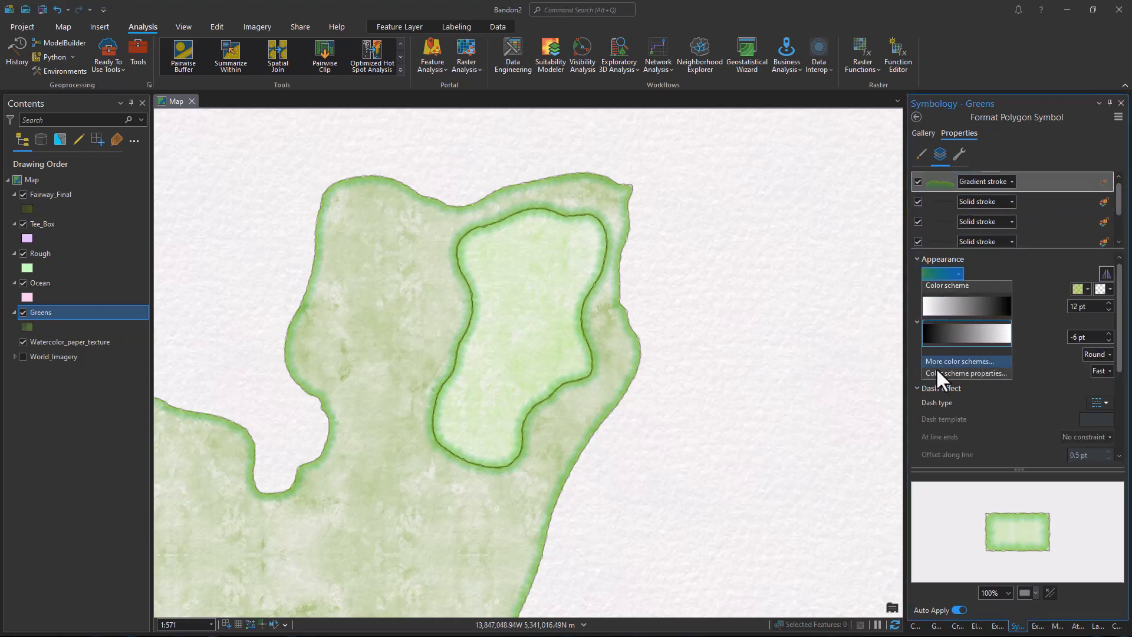
left_click(942, 373)
left_click(13, 208)
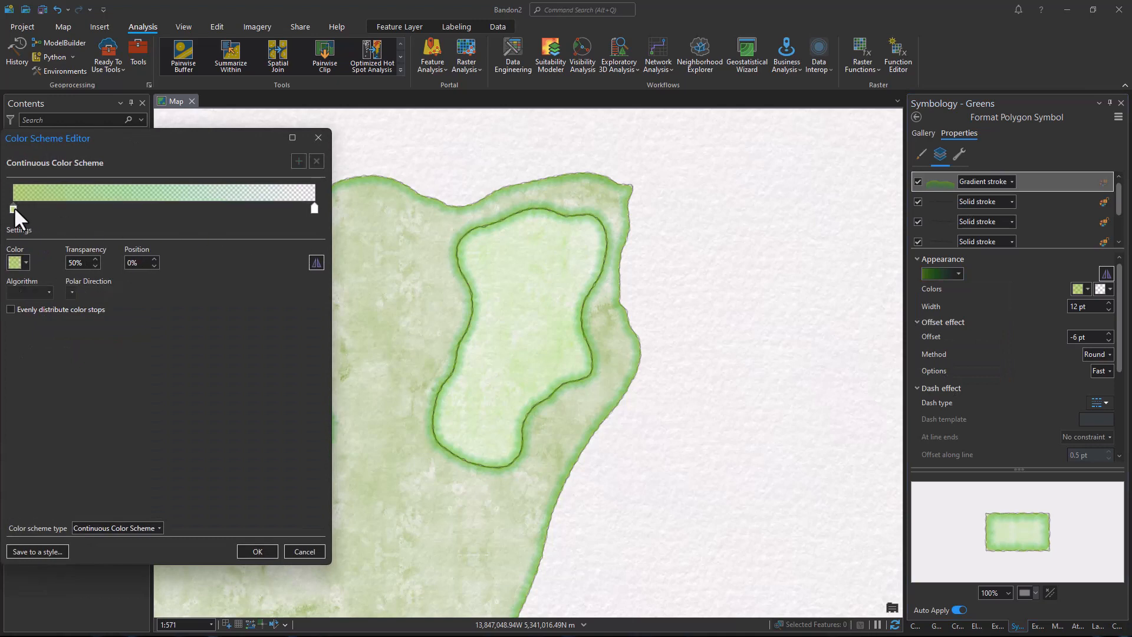
left_click(22, 263)
left_click(58, 421)
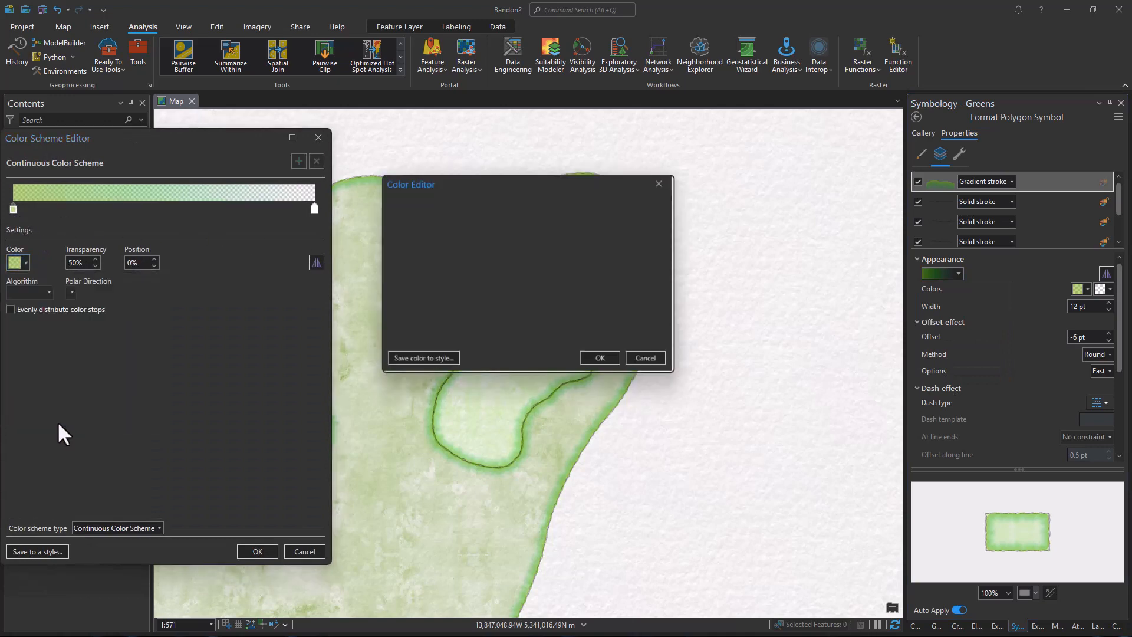
double_click(567, 342)
type("00A884")
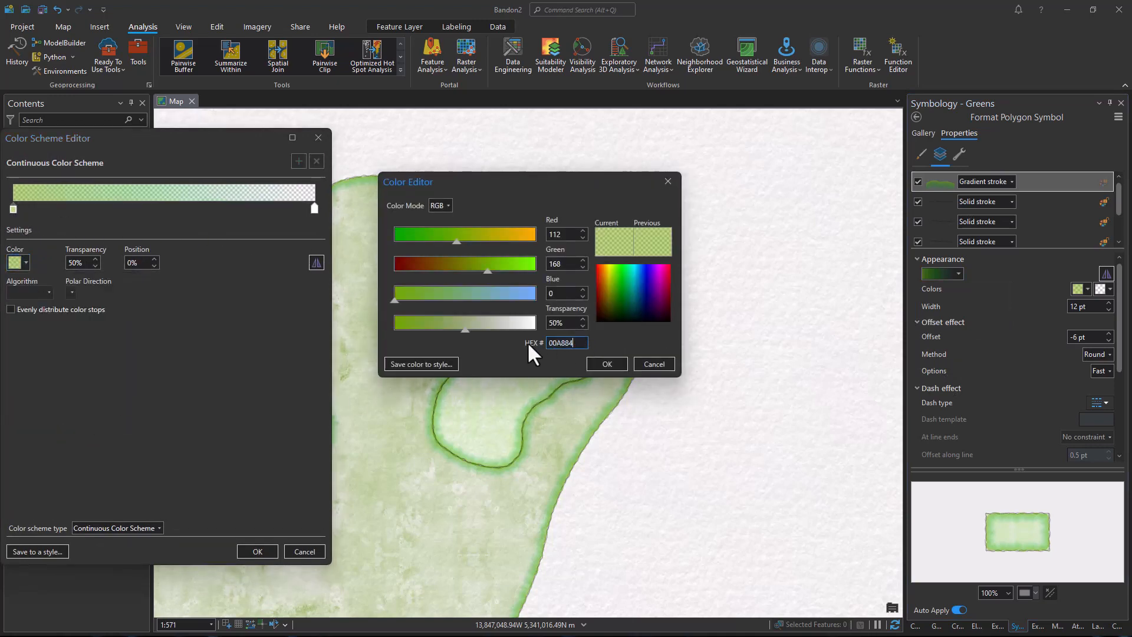
left_click(566, 294)
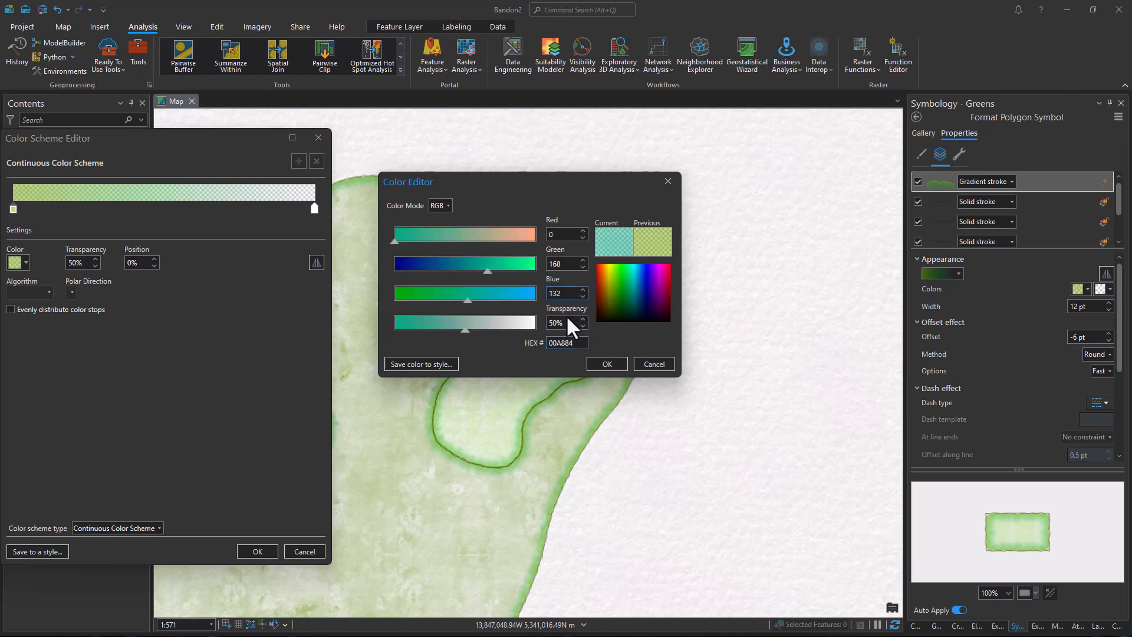
left_click(604, 363)
Set the Greens gradient's end color stop to hex 00A884 and apply the color scheme.
left_click(314, 209)
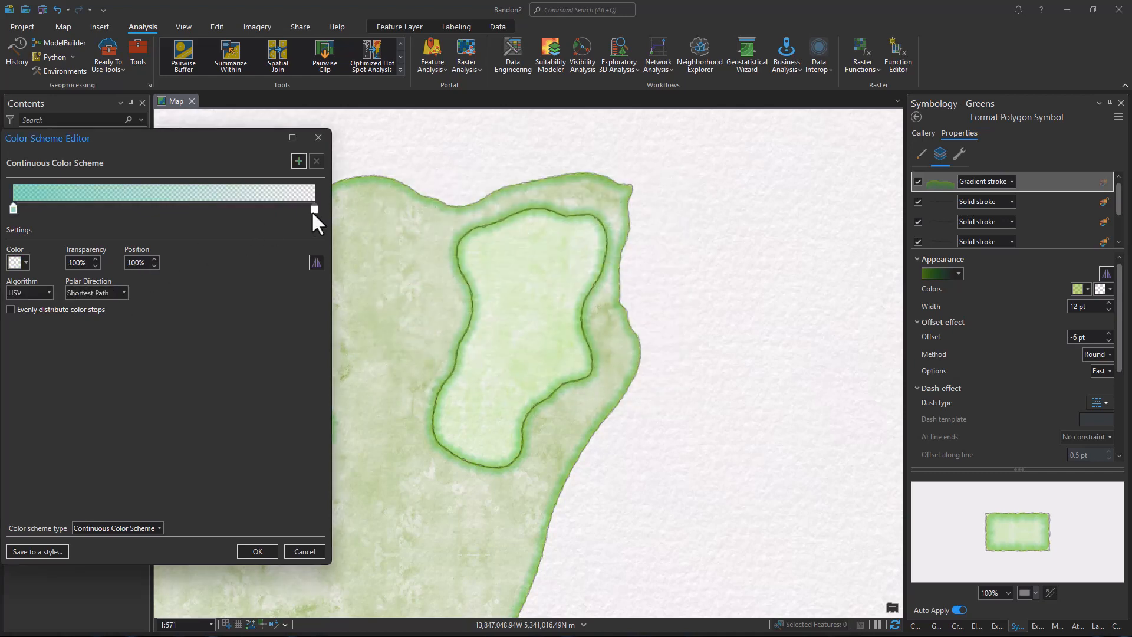
left_click(14, 263)
left_click(54, 419)
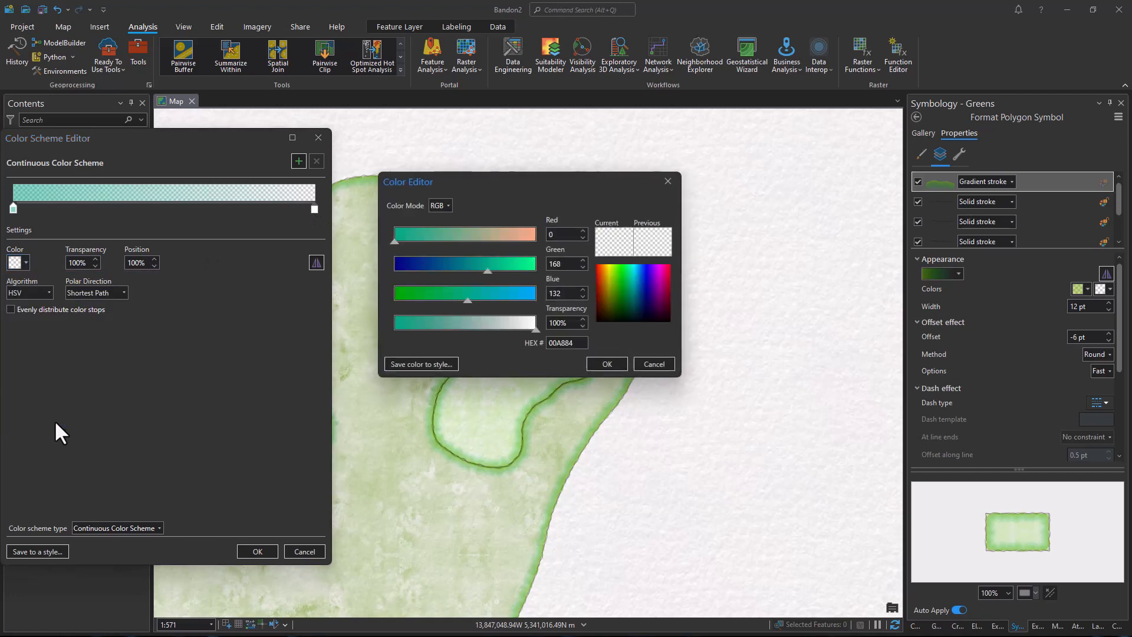
double_click(577, 342)
type("00A884")
left_click(606, 365)
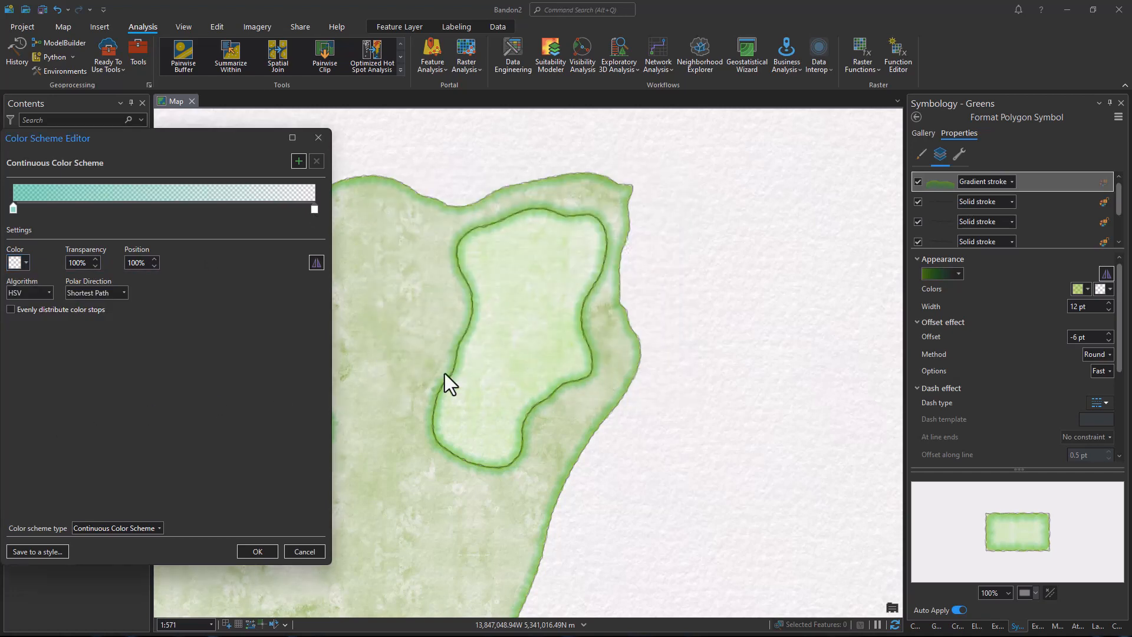
left_click(257, 552)
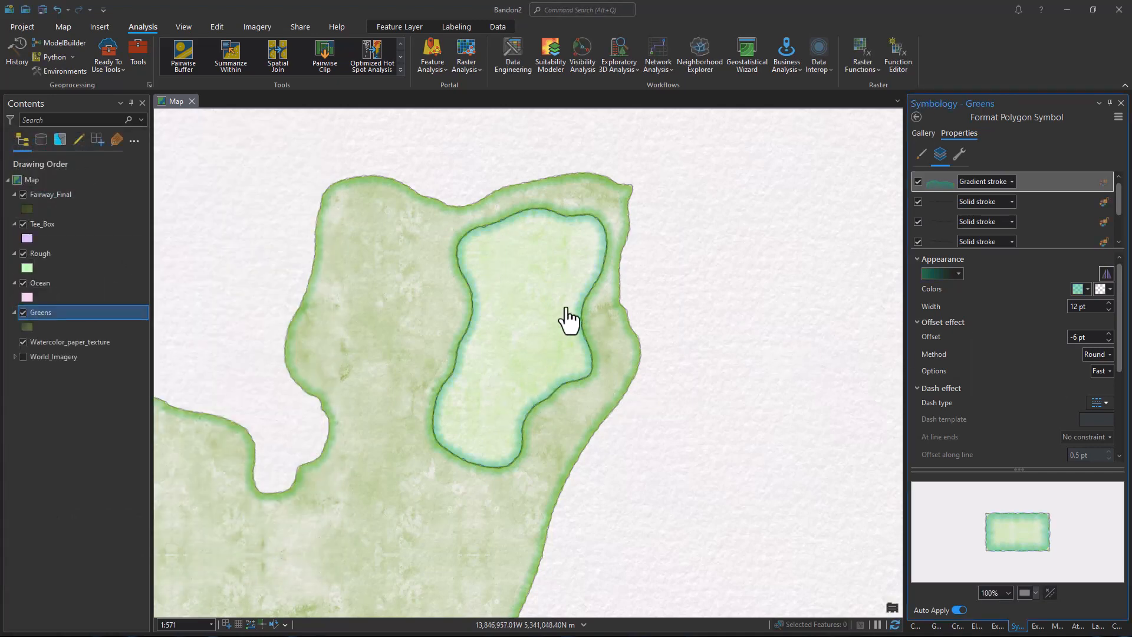
Apply the saved golf course watercolor symbol from Favorites to the Tee_Box layer.
scroll(554, 381, "down", 5)
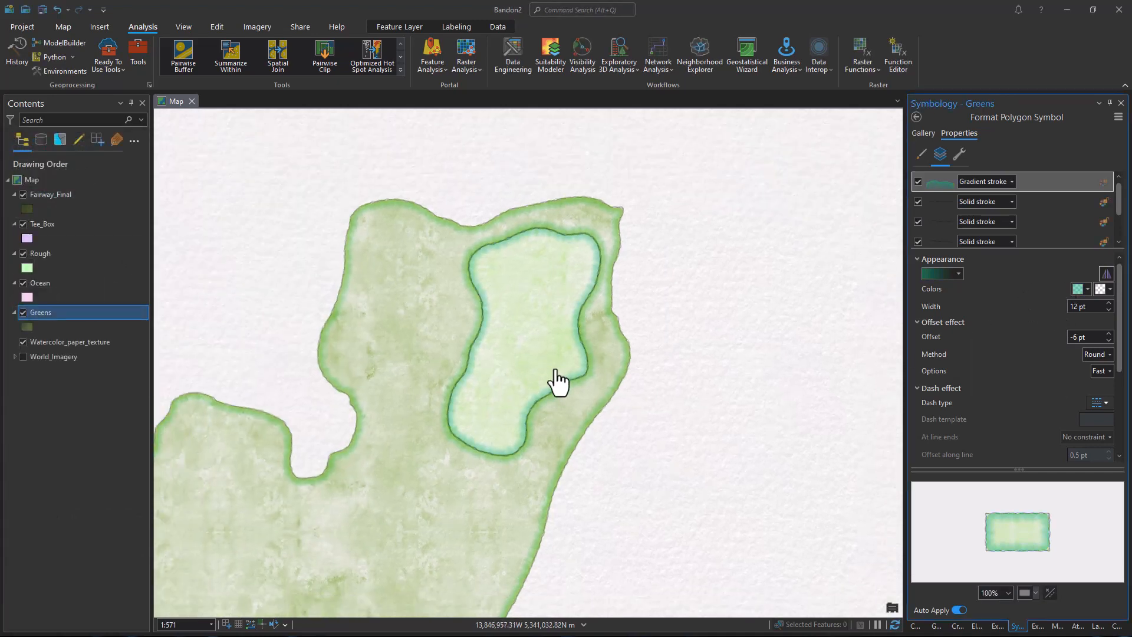
left_click_drag(543, 384, 645, 298)
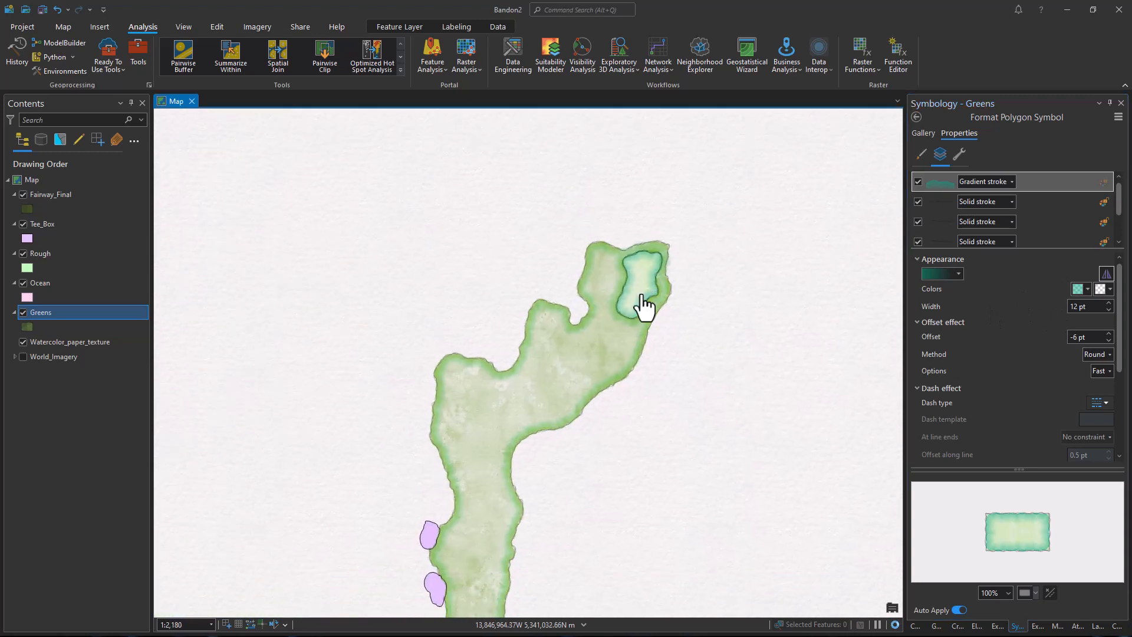
left_click_drag(665, 354, 702, 273)
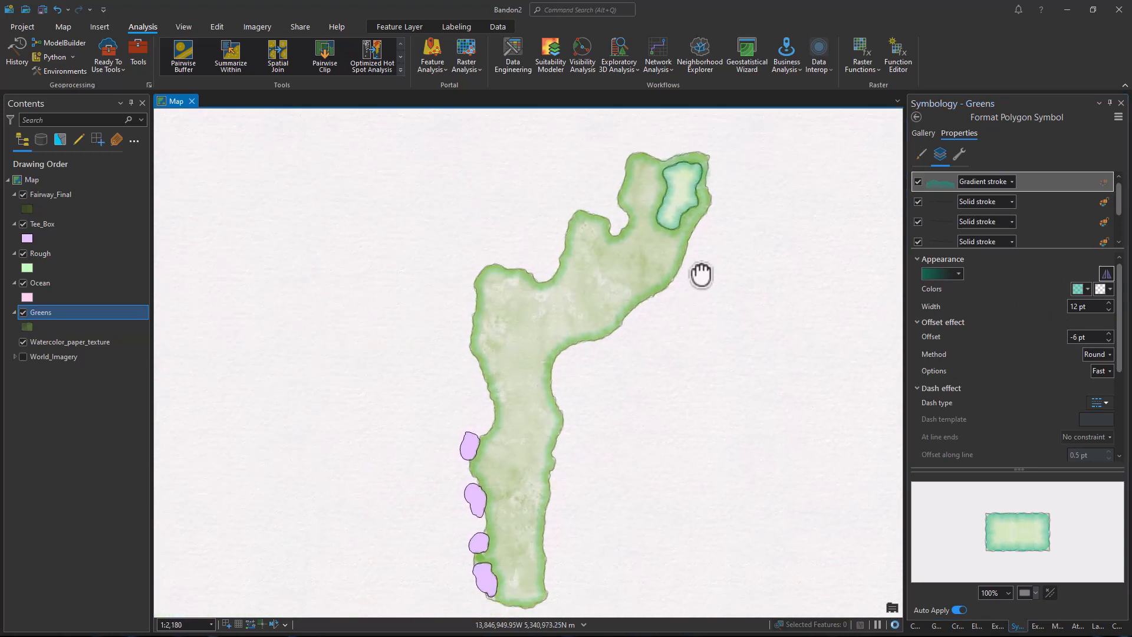
left_click_drag(607, 420, 625, 371)
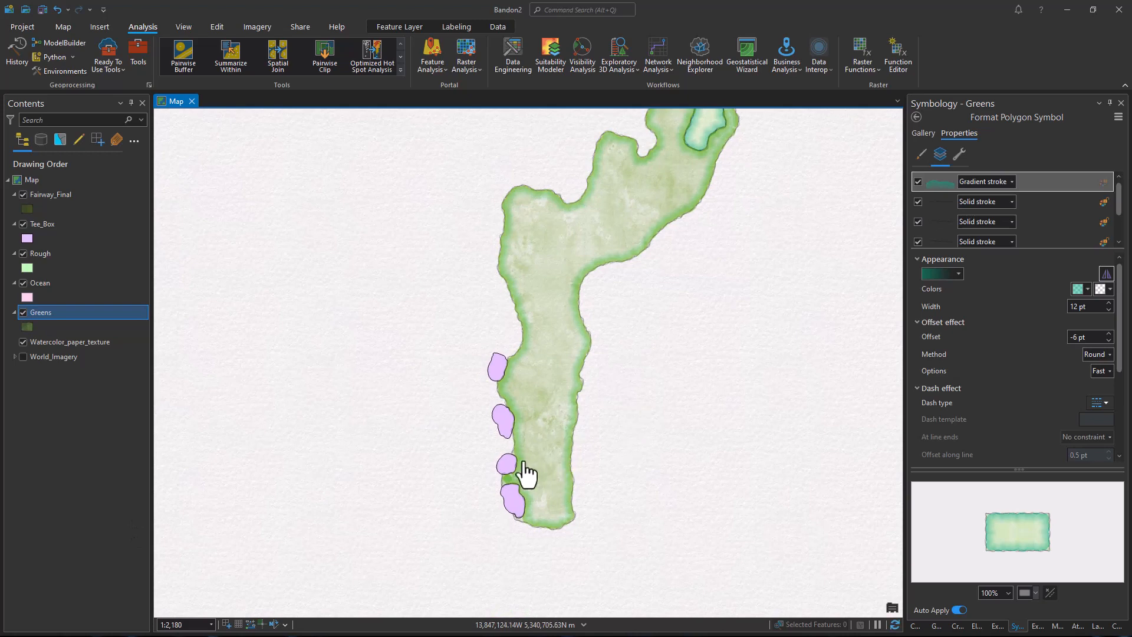
left_click(25, 236)
left_click(1118, 120)
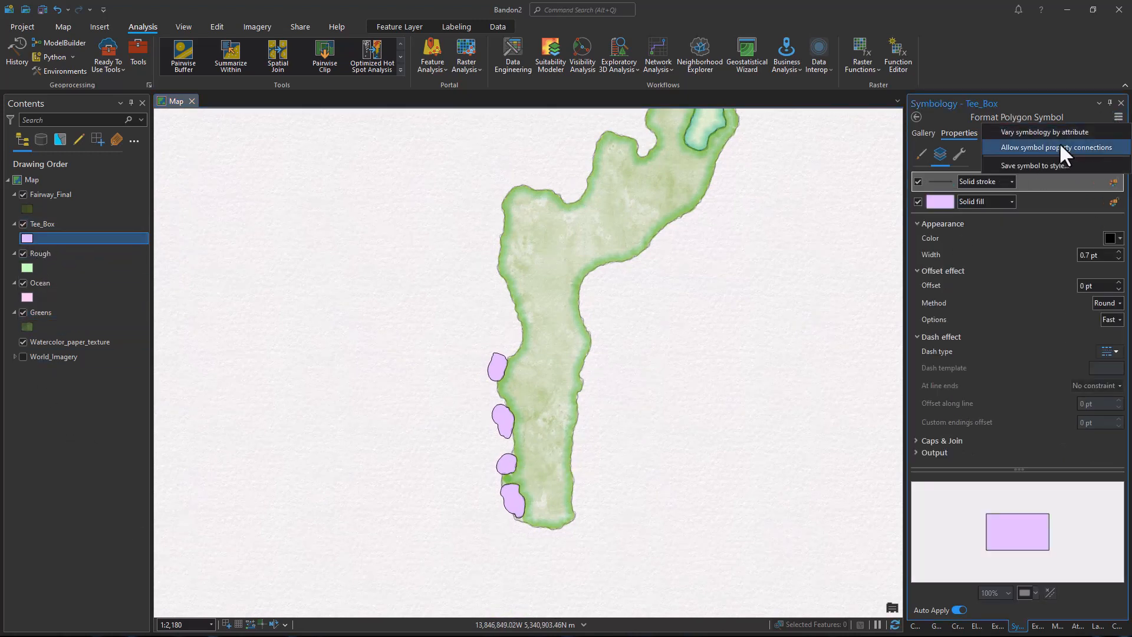
left_click(923, 132)
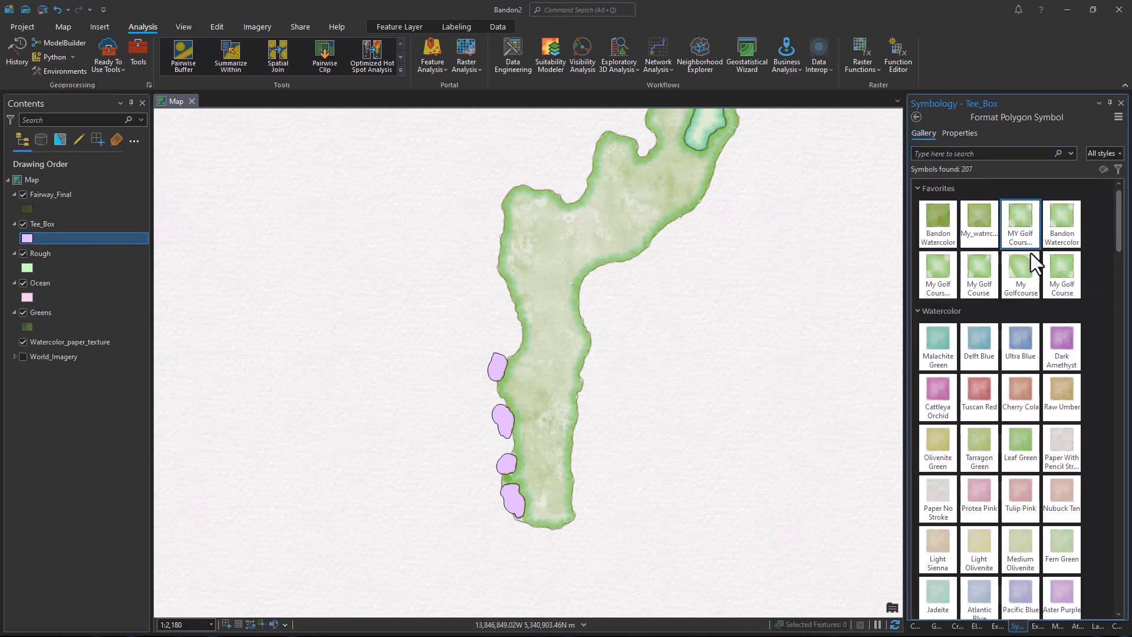
left_click(1060, 274)
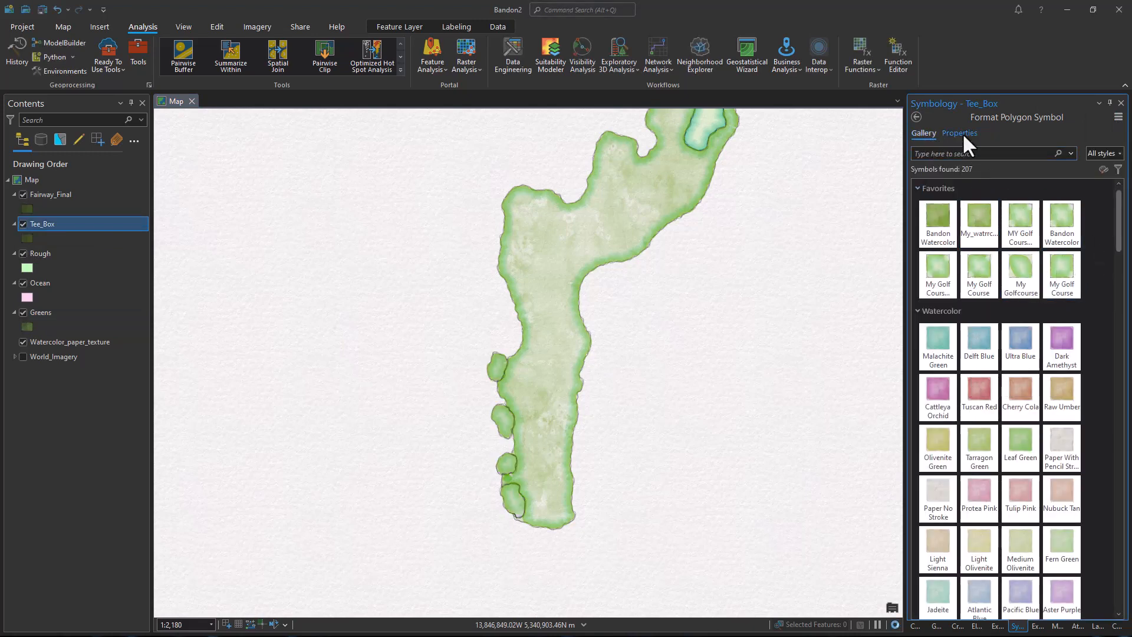
Tint the lower picture fill of the Tee_Box symbol muted olive-brown.
left_click(959, 133)
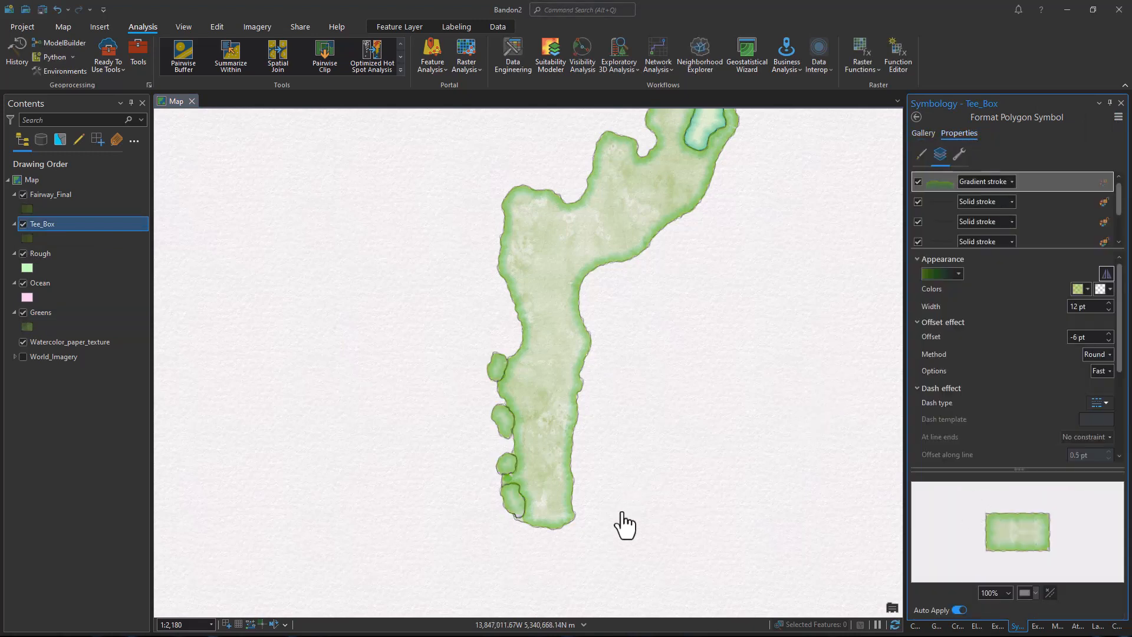
scroll(513, 515, "up", 4)
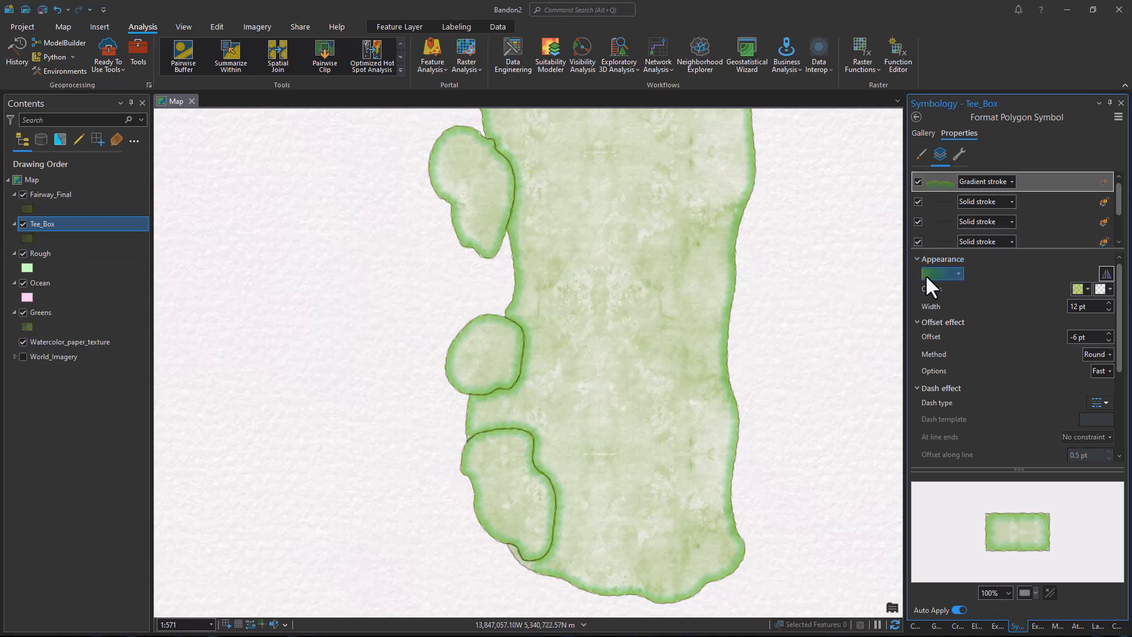
scroll(968, 213, "down", 2)
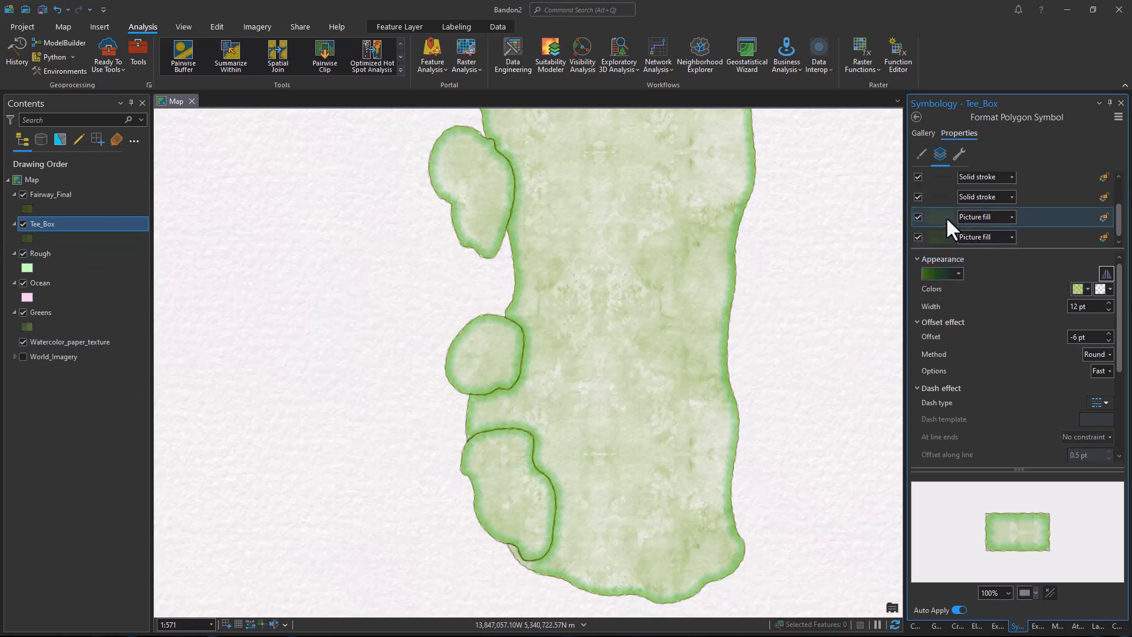
left_click(946, 217)
left_click(943, 236)
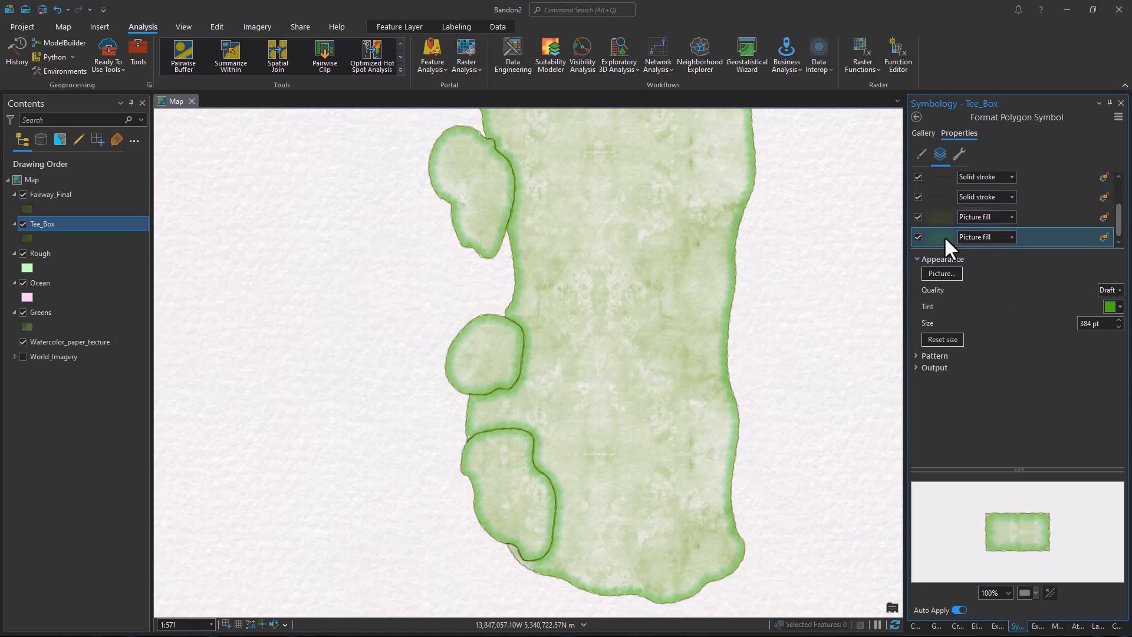
left_click(1105, 307)
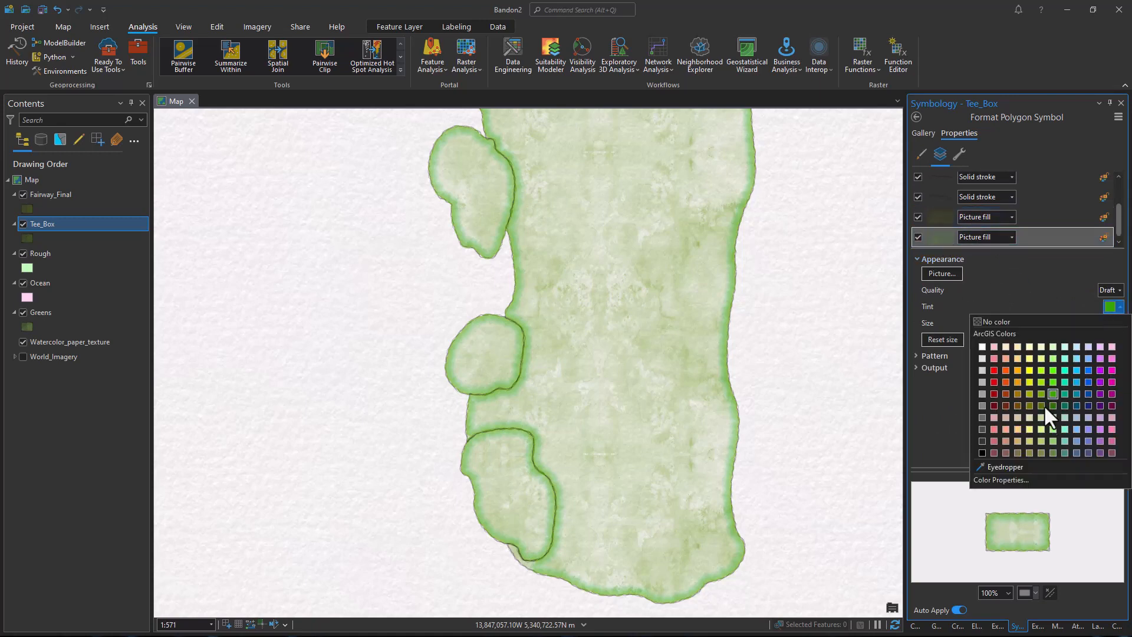
left_click(1029, 452)
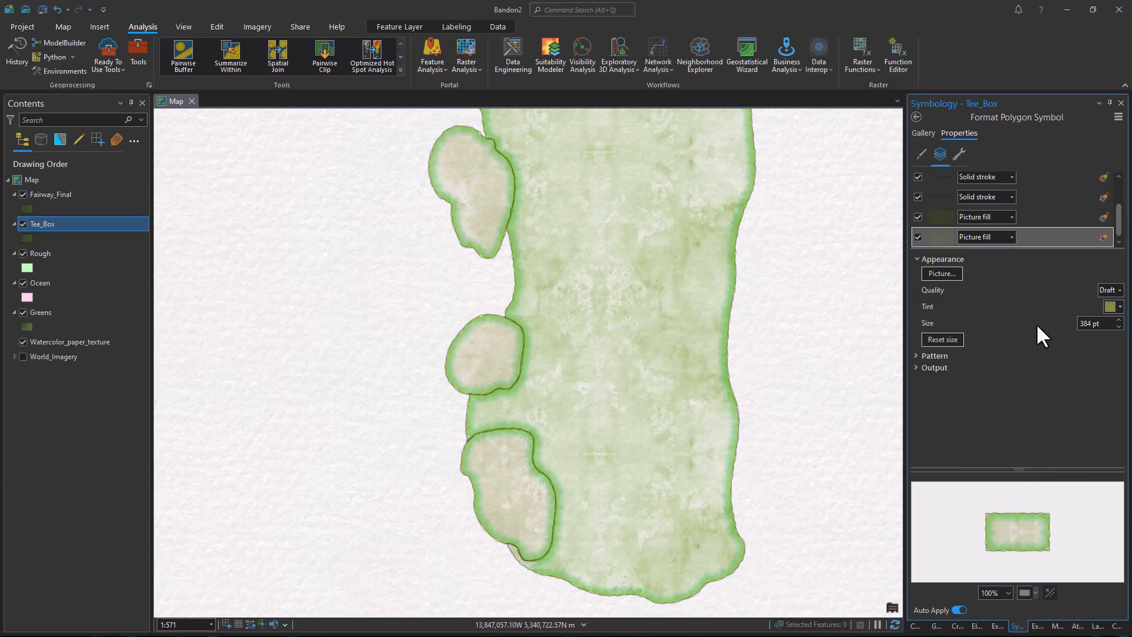
Set the starting color stop of the Tee_Box gradient stroke to hex 737300.
scroll(1034, 189, "up", 3)
left_click(933, 181)
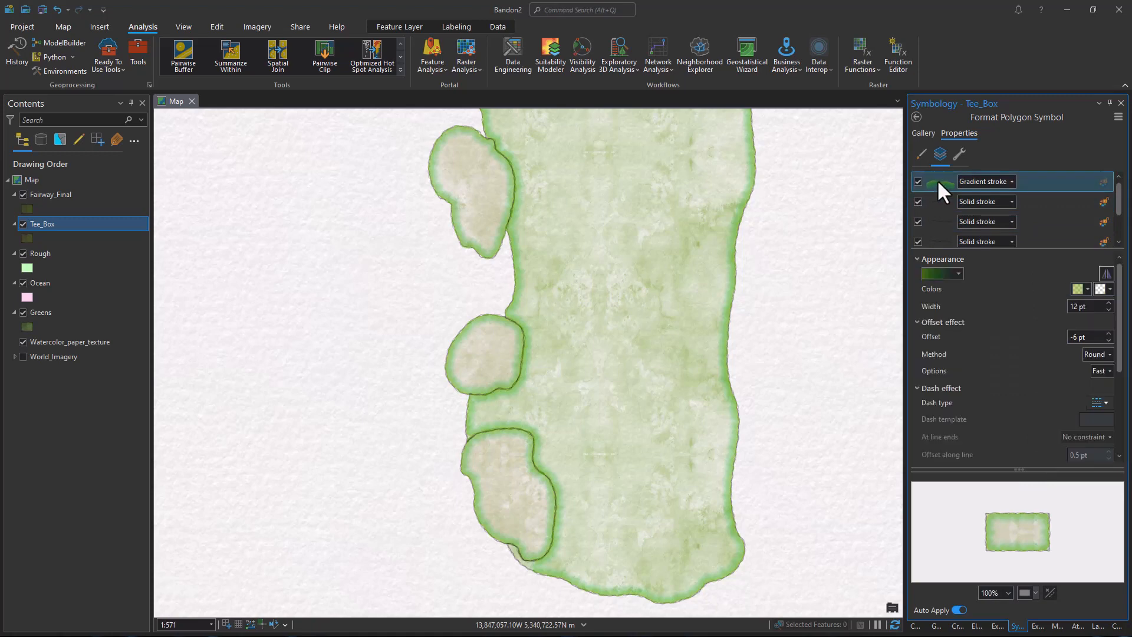
left_click(942, 273)
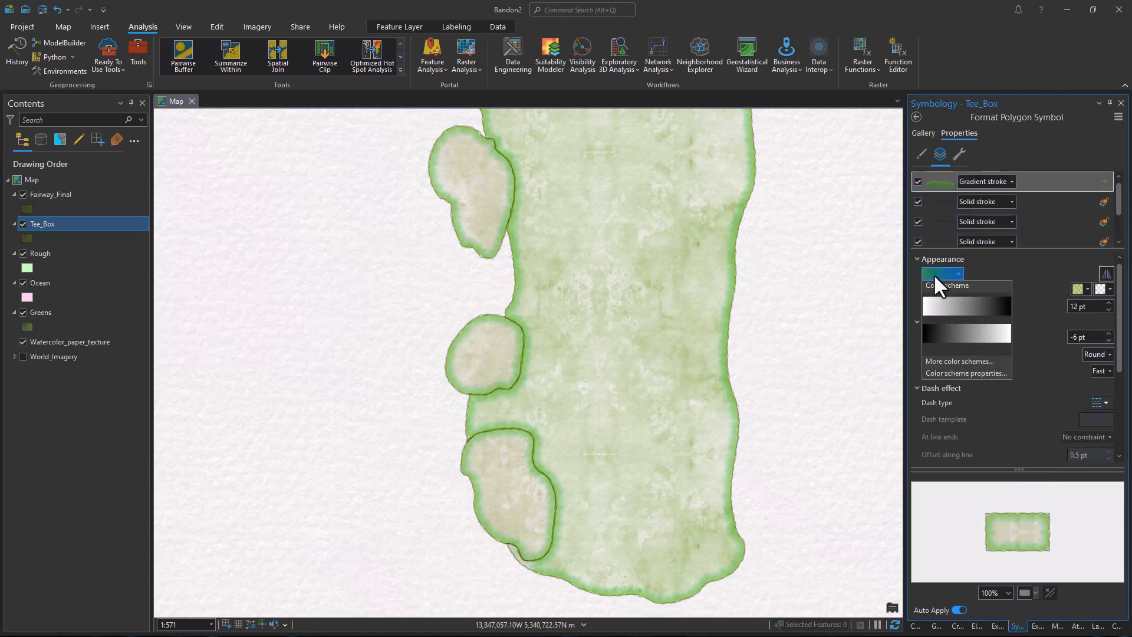
left_click(943, 372)
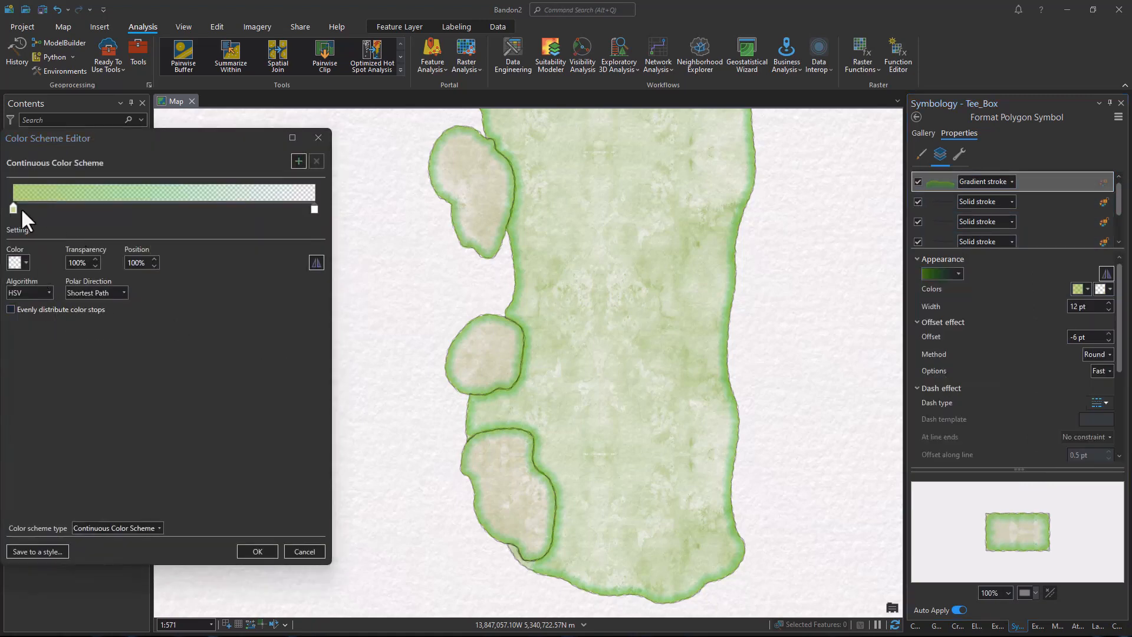
left_click(13, 209)
left_click(17, 260)
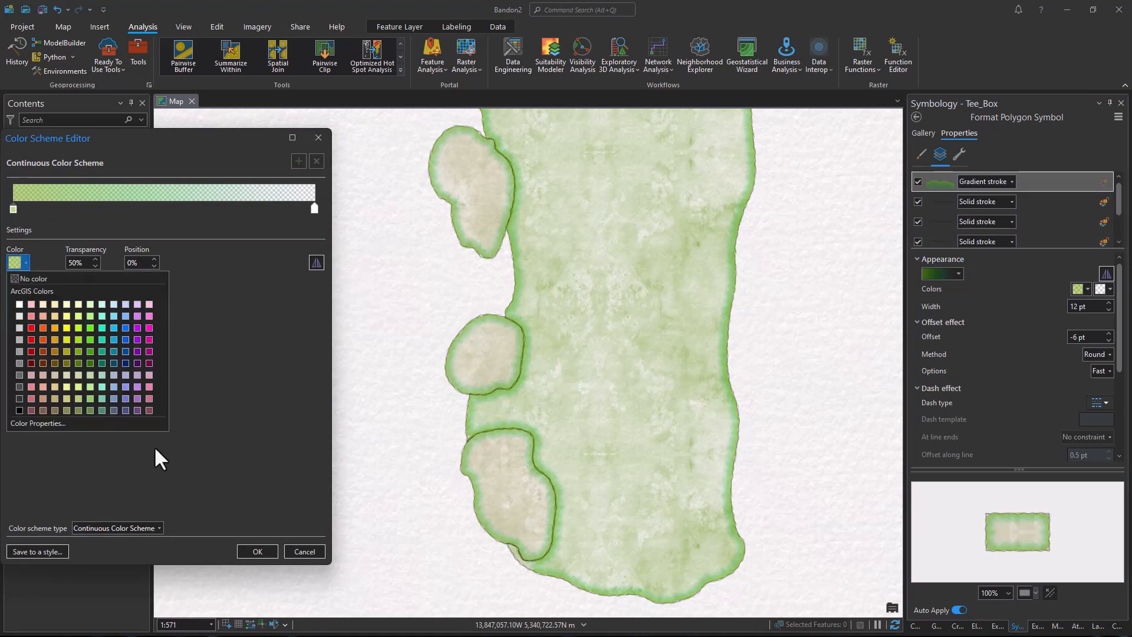
left_click(87, 421)
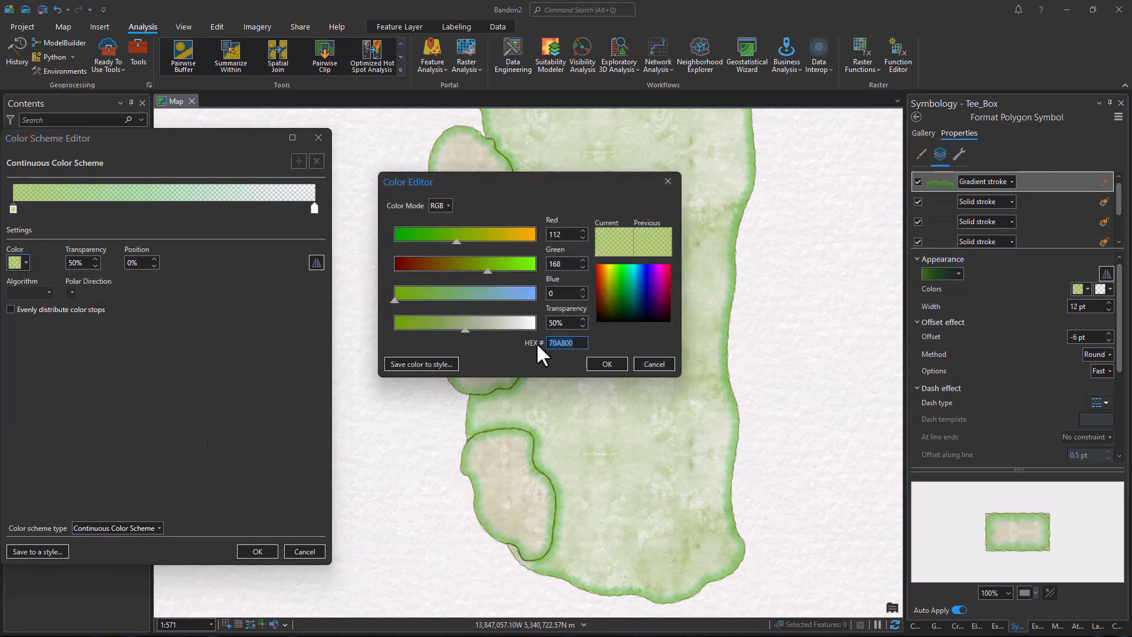
type("737300")
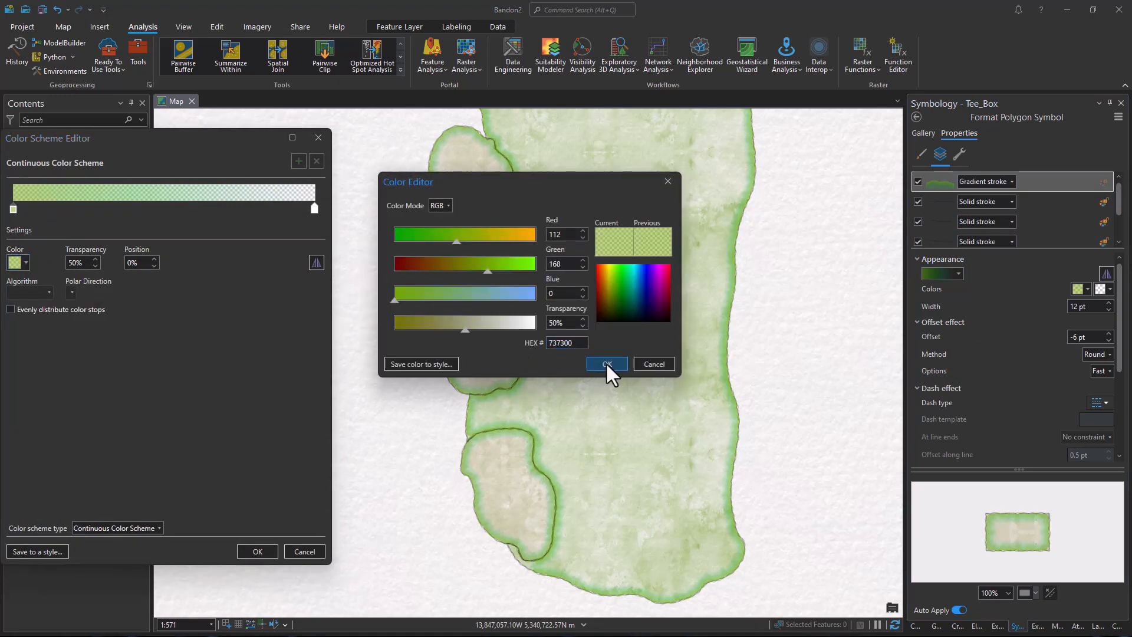
left_click(606, 362)
Change the Tee_Box gradient's end color stop to the same olive hue as the start and apply the color scheme.
left_click(314, 209)
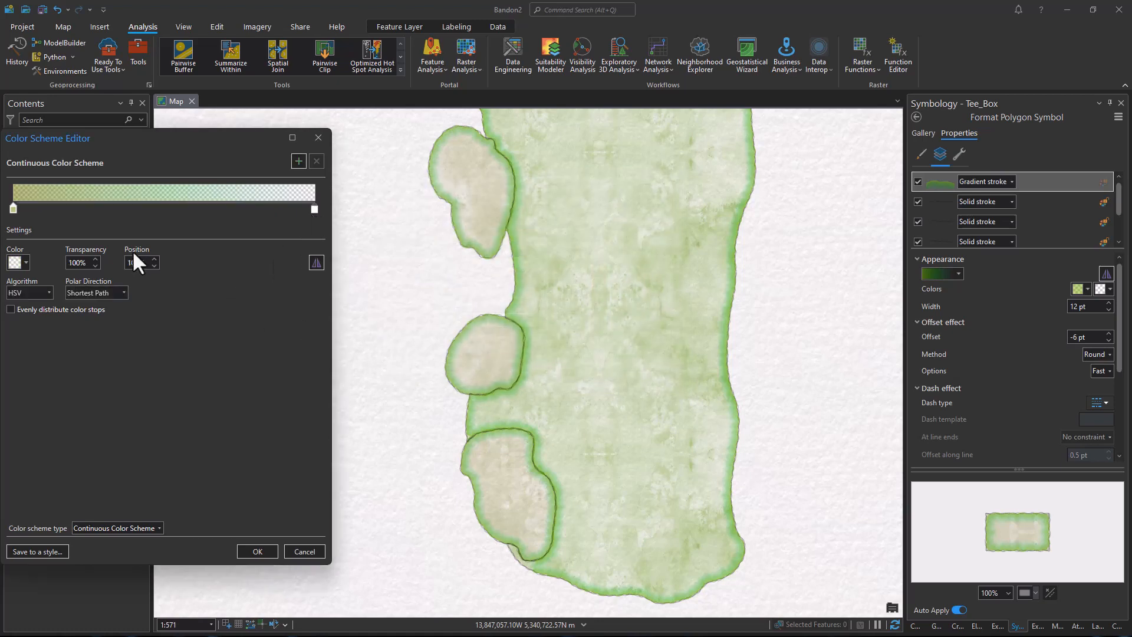
left_click(16, 263)
left_click(25, 420)
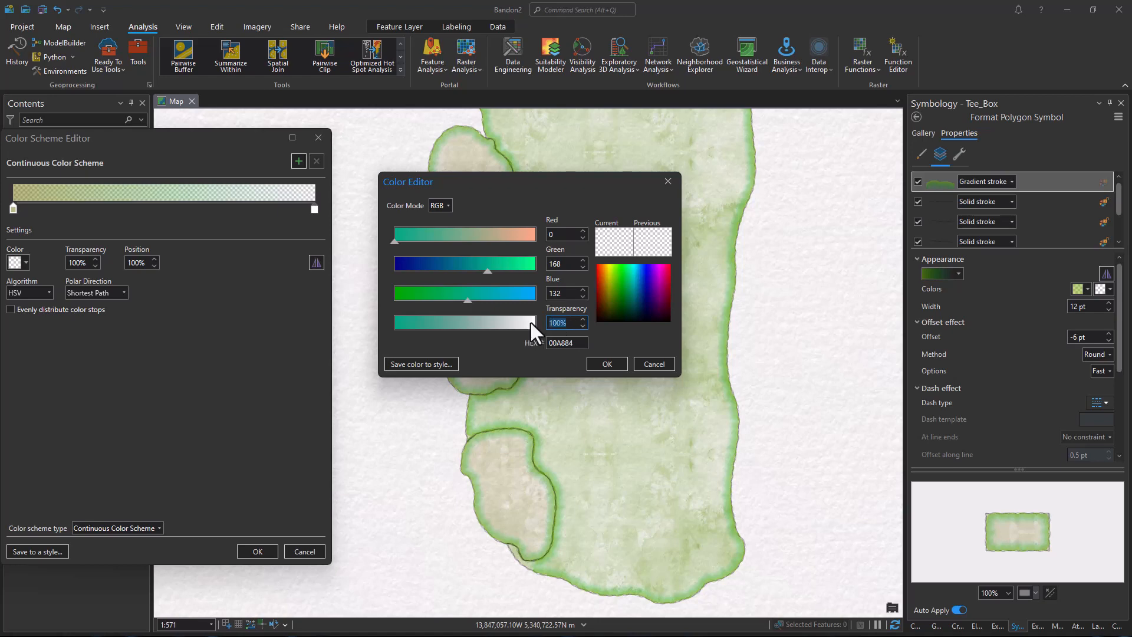
double_click(574, 343)
left_click(603, 363)
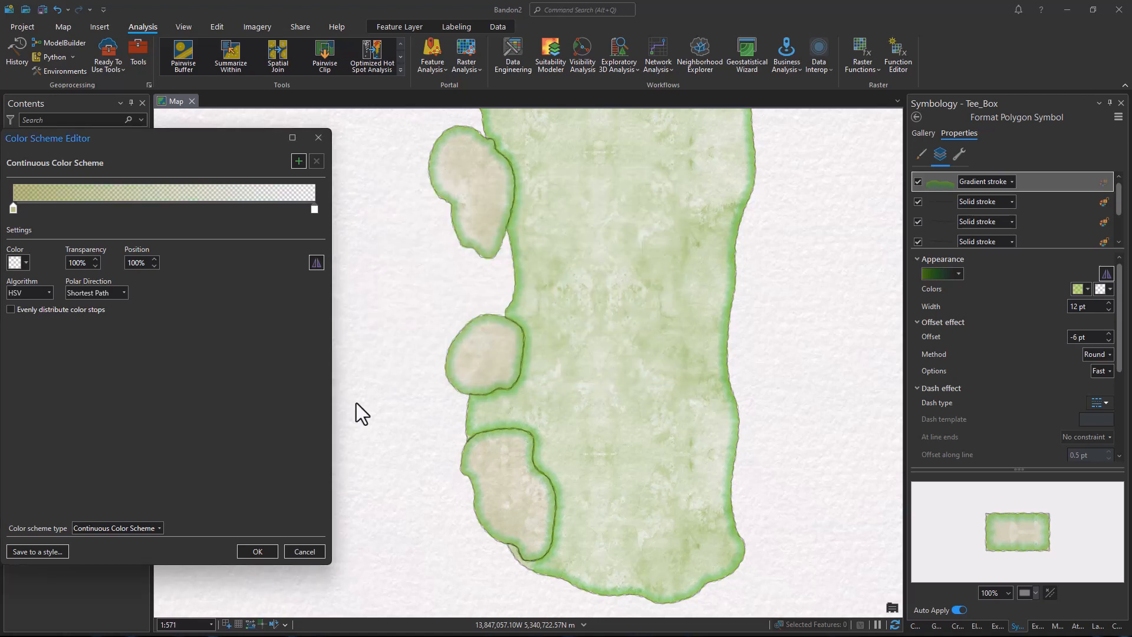
left_click(268, 548)
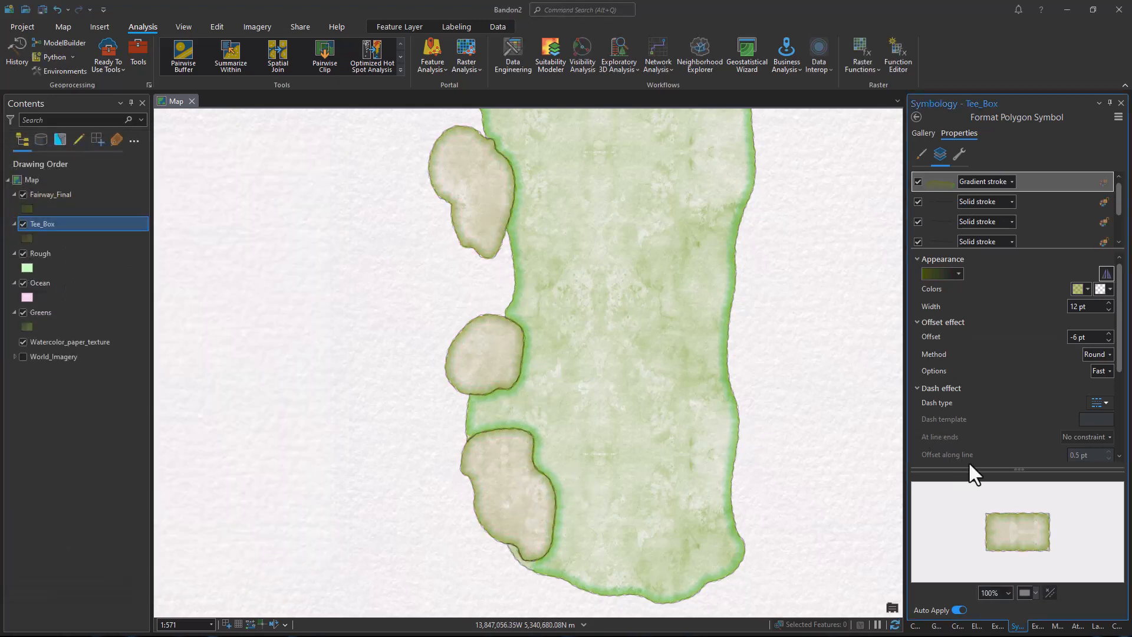
Turn on the World_Imagery layer to show the aerial imagery of the course and coastline.
scroll(771, 422, "down", 8)
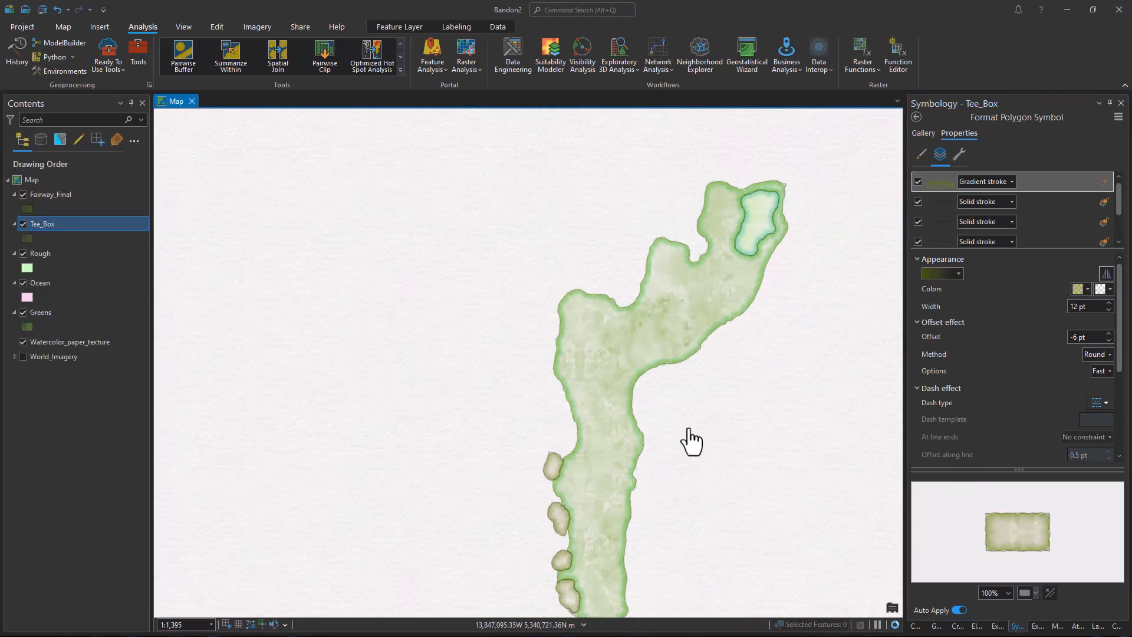
scroll(702, 382, "up", 2)
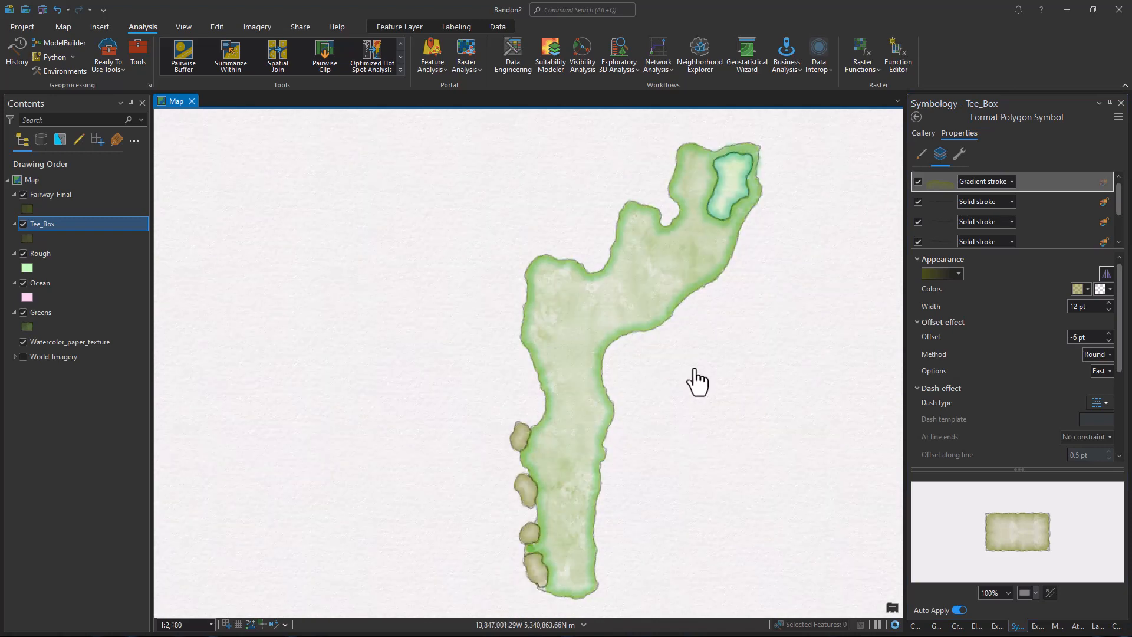
left_click_drag(705, 371, 747, 371)
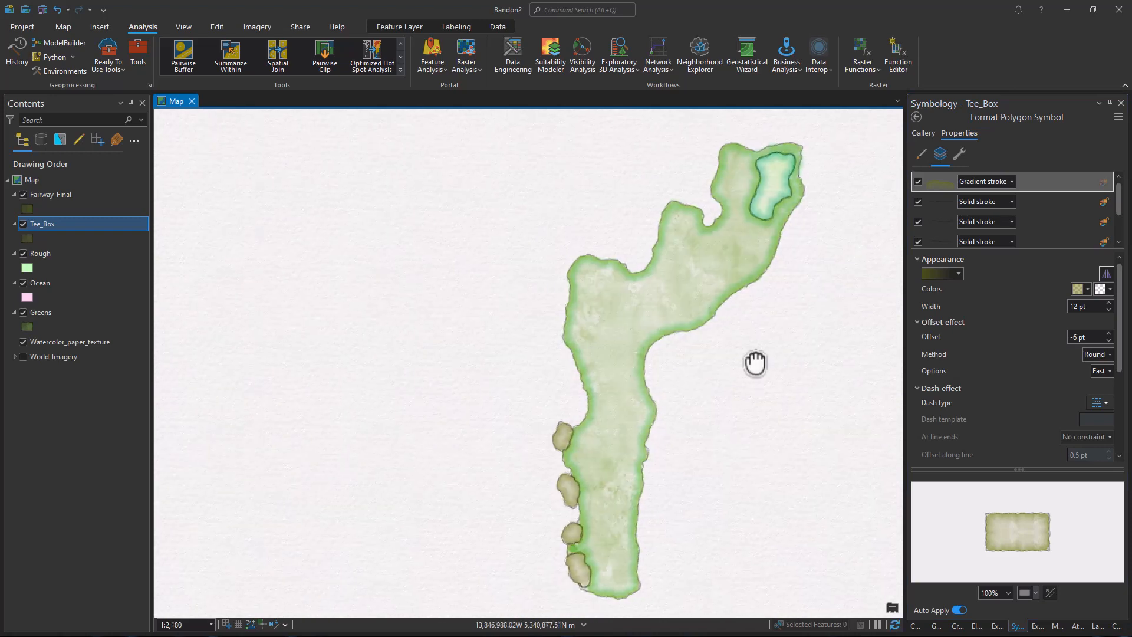
left_click(24, 357)
scroll(480, 404, "down", 4)
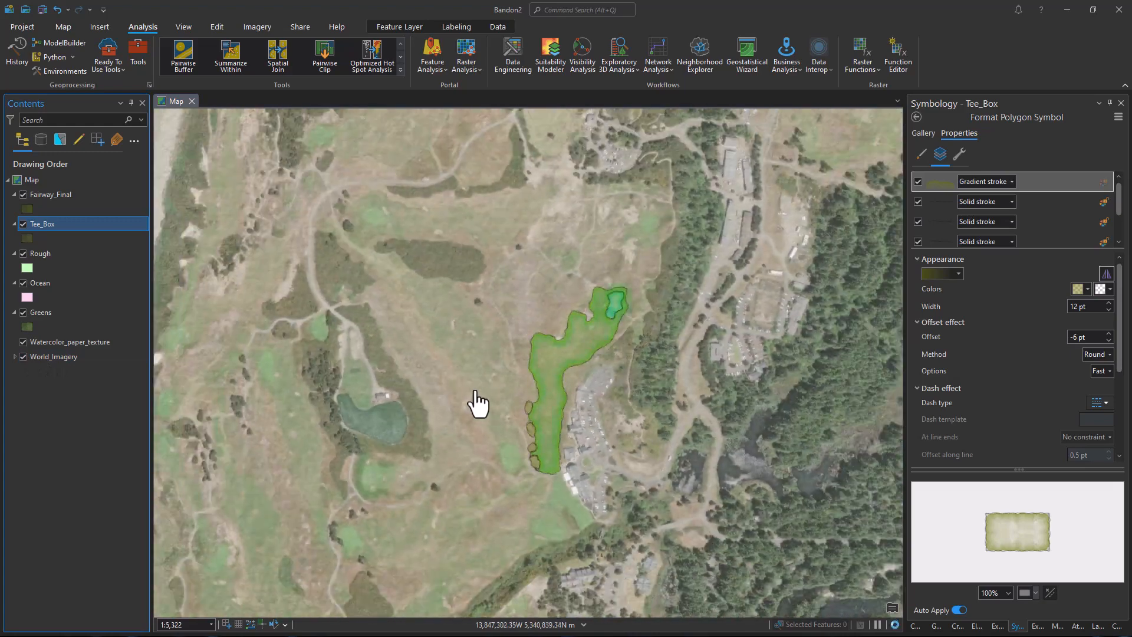
scroll(611, 397, "down", 4)
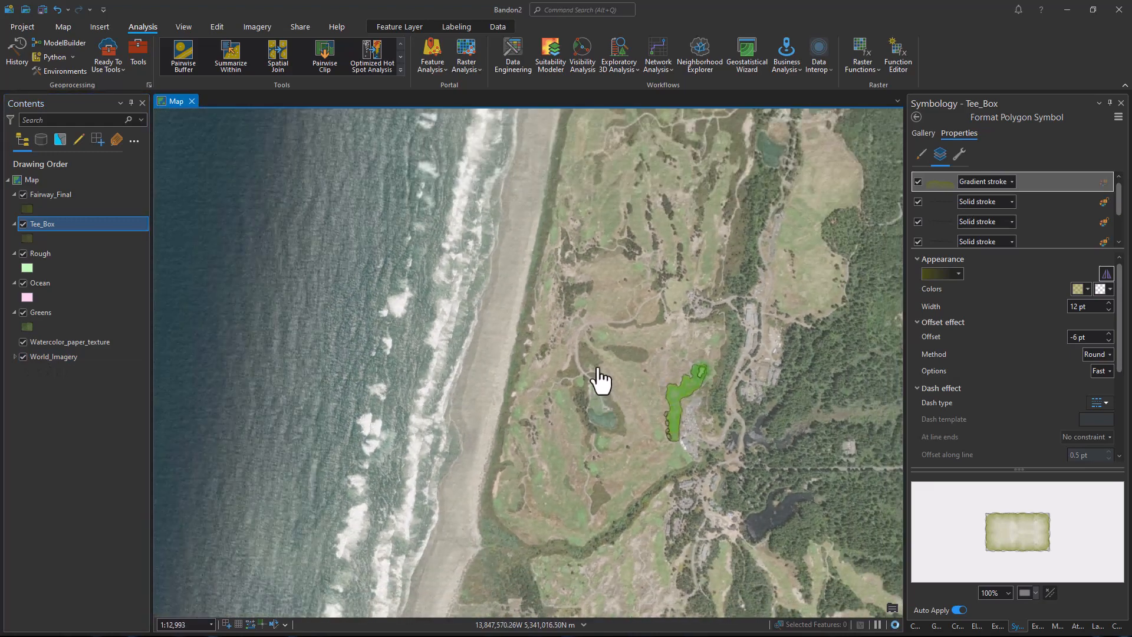
Create a freehand Ocean polygon over the water, tracing its eastern edge along the shoreline.
left_click(218, 27)
left_click(317, 52)
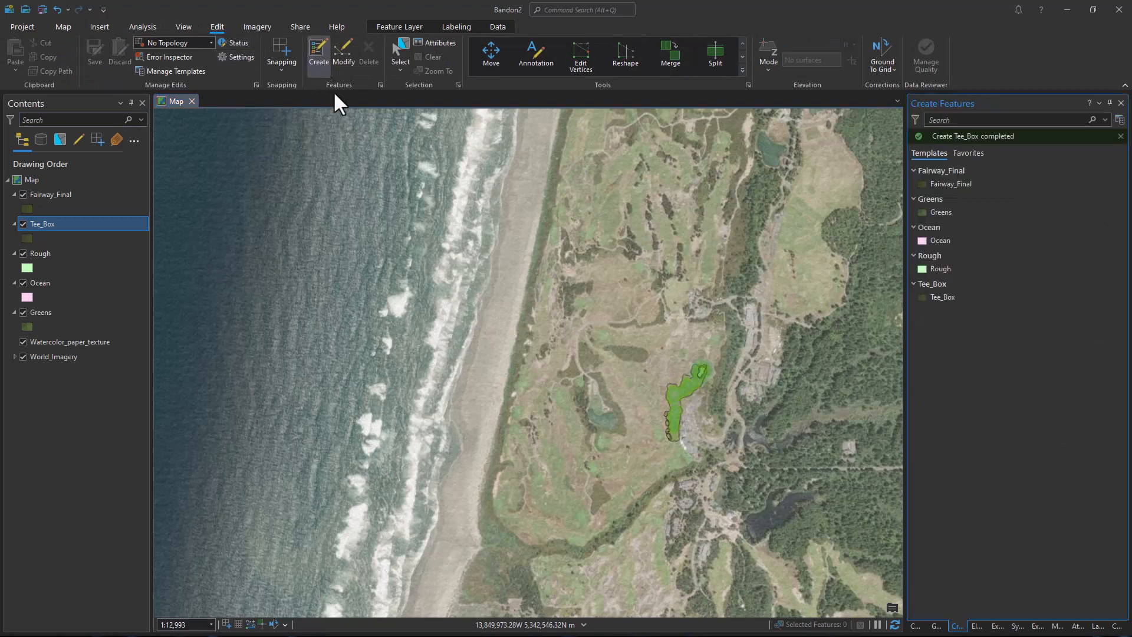
left_click(919, 239)
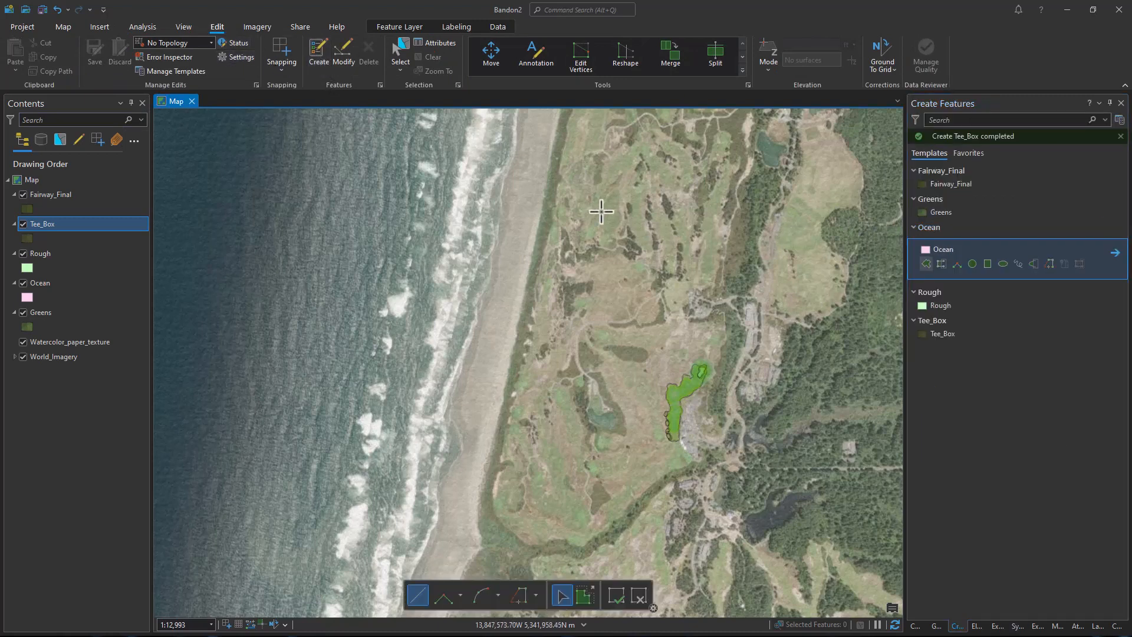
left_click(1018, 263)
mouse_move(519, 116)
left_mouse_down()
mouse_move(408, 603)
mouse_move(303, 596)
mouse_move(189, 434)
mouse_move(215, 172)
mouse_move(237, 272)
mouse_move(173, 417)
left_mouse_up()
mouse_move(172, 416)
left_mouse_down()
mouse_move(197, 359)
mouse_move(339, 286)
mouse_move(450, 265)
mouse_move(483, 340)
left_mouse_up()
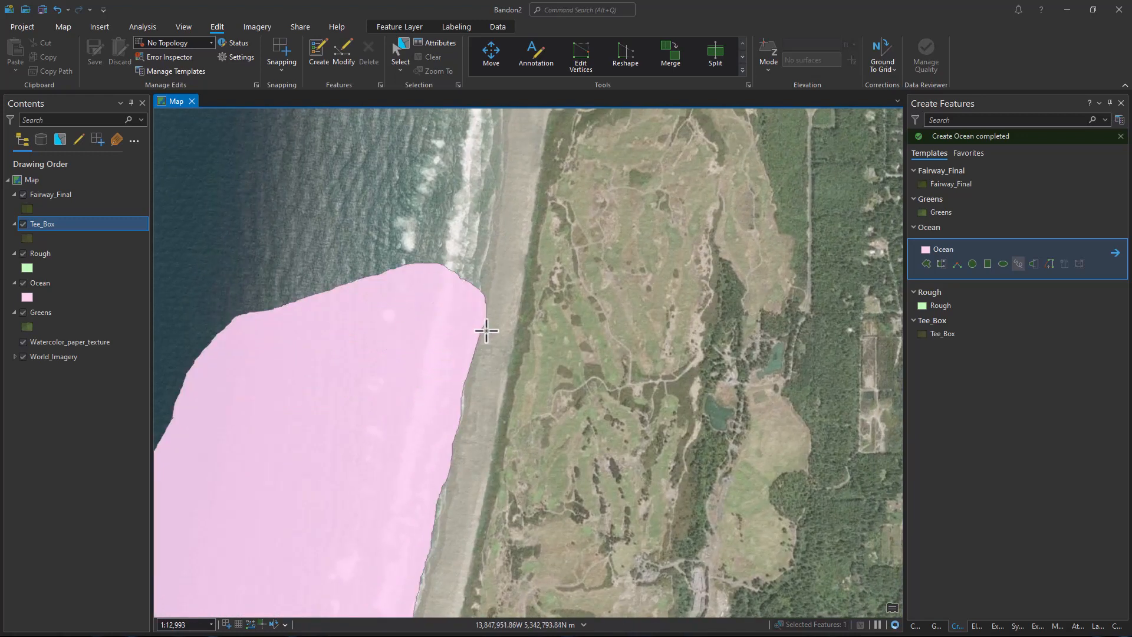
Turn off the World_Imagery layer and clear the selection of the Ocean polygon.
mouse_move(482, 405)
left_mouse_down()
mouse_move(508, 392)
mouse_move(567, 221)
left_mouse_up()
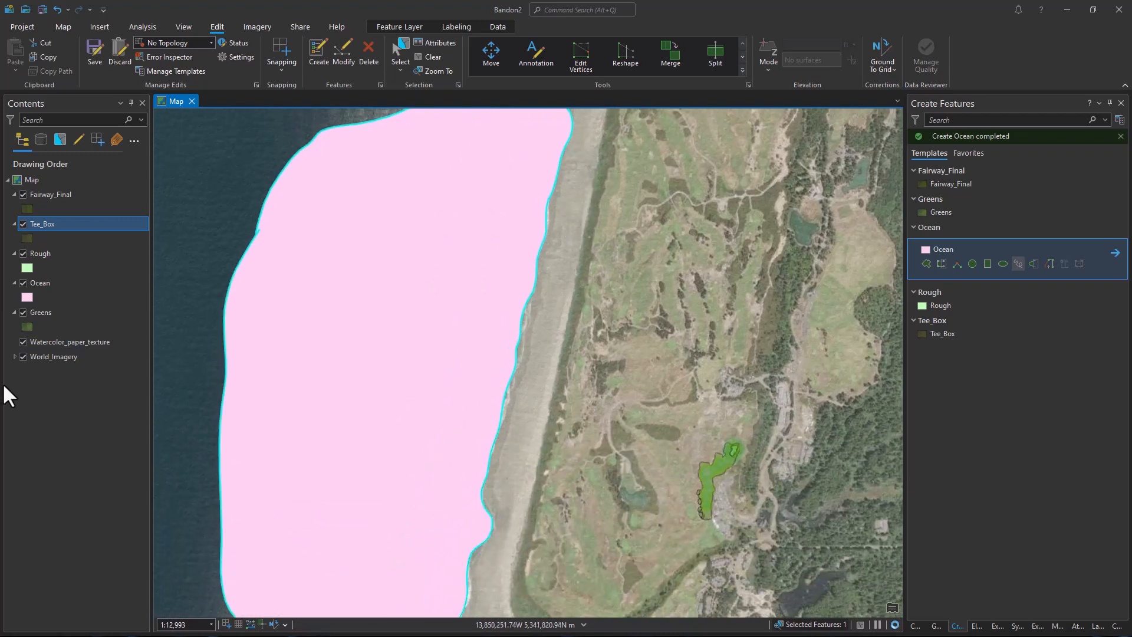
left_click(22, 357)
scroll(508, 423, "up", 3)
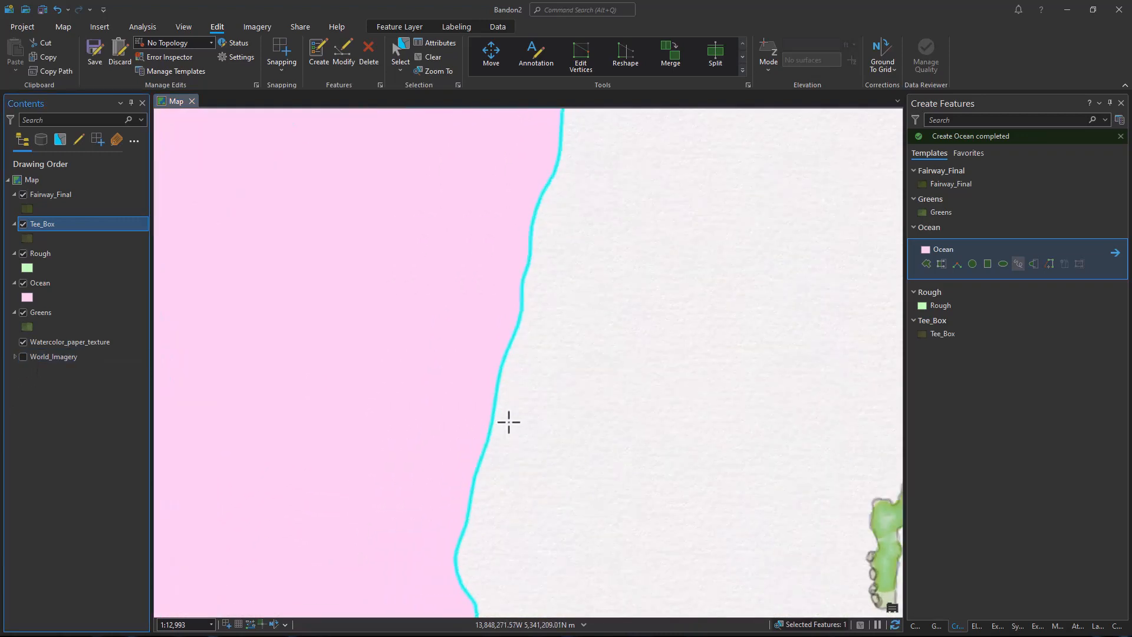
left_click(436, 57)
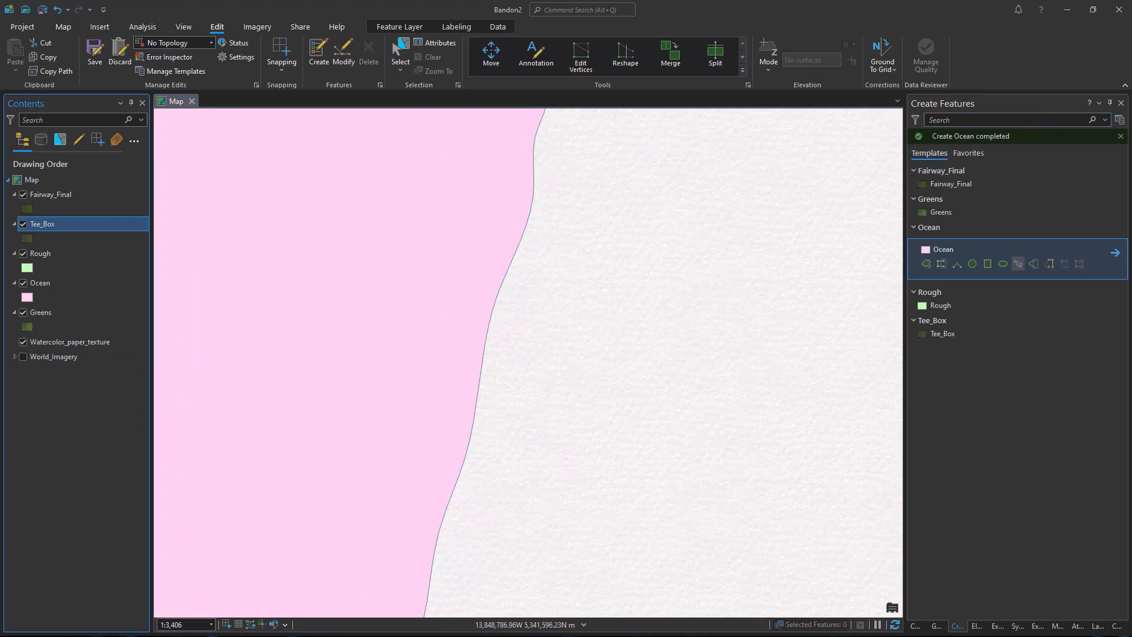
Apply the last My Golf Course watercolor symbol from the Favorites to the Ocean layer.
left_click(27, 298)
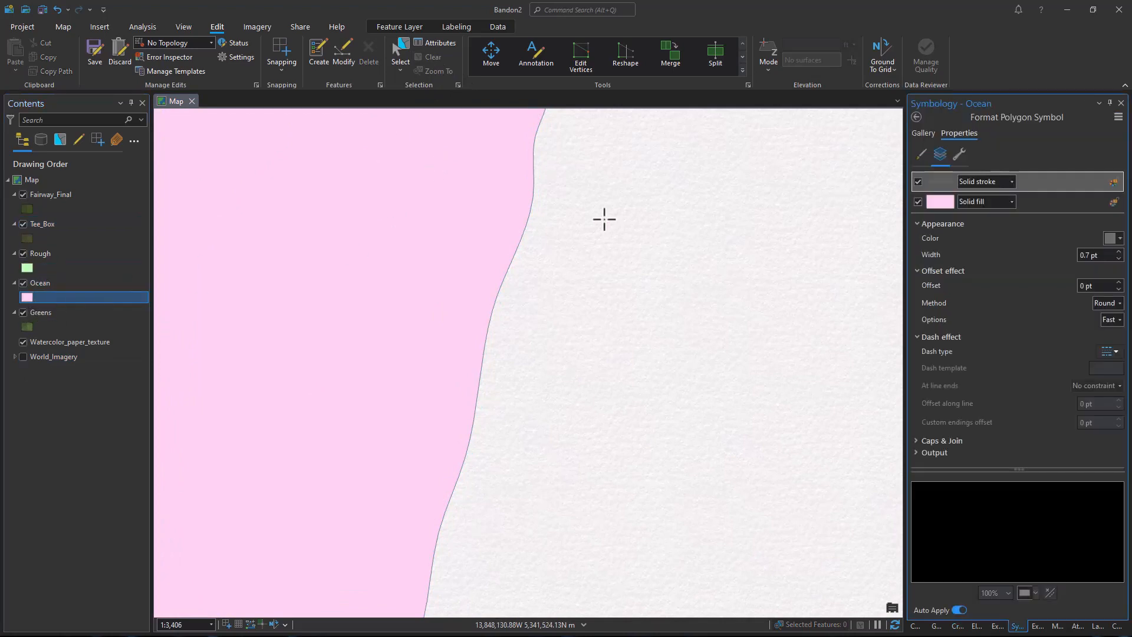
left_click(922, 132)
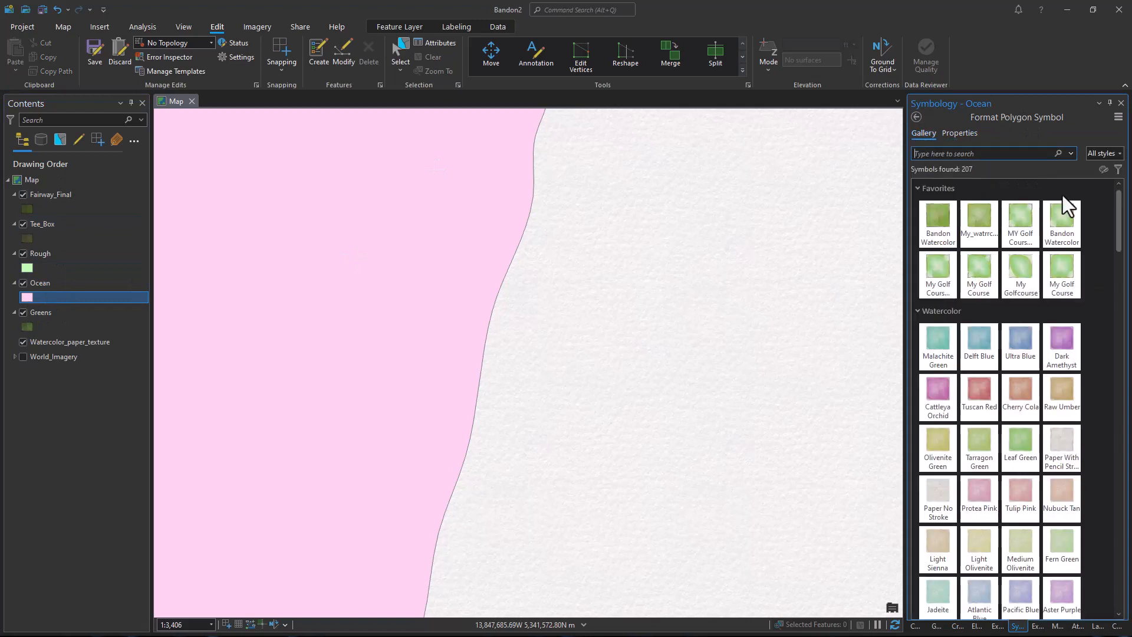
left_click(1059, 273)
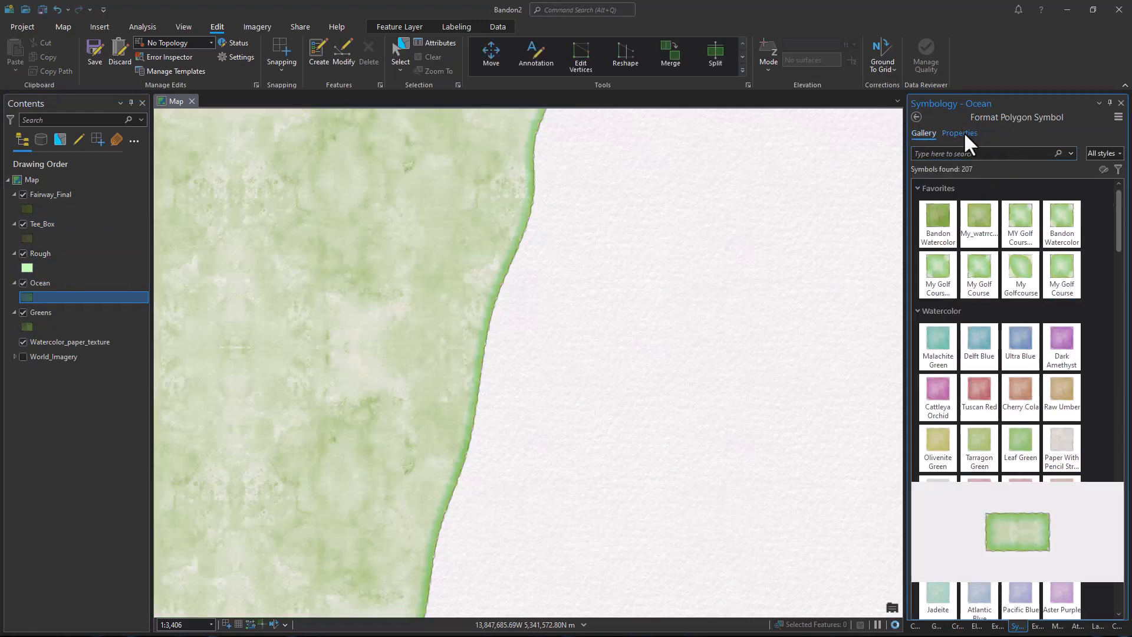
Delete the upper of the two picture fill layers from the Ocean symbol.
left_click(963, 134)
scroll(957, 215, "down", 2)
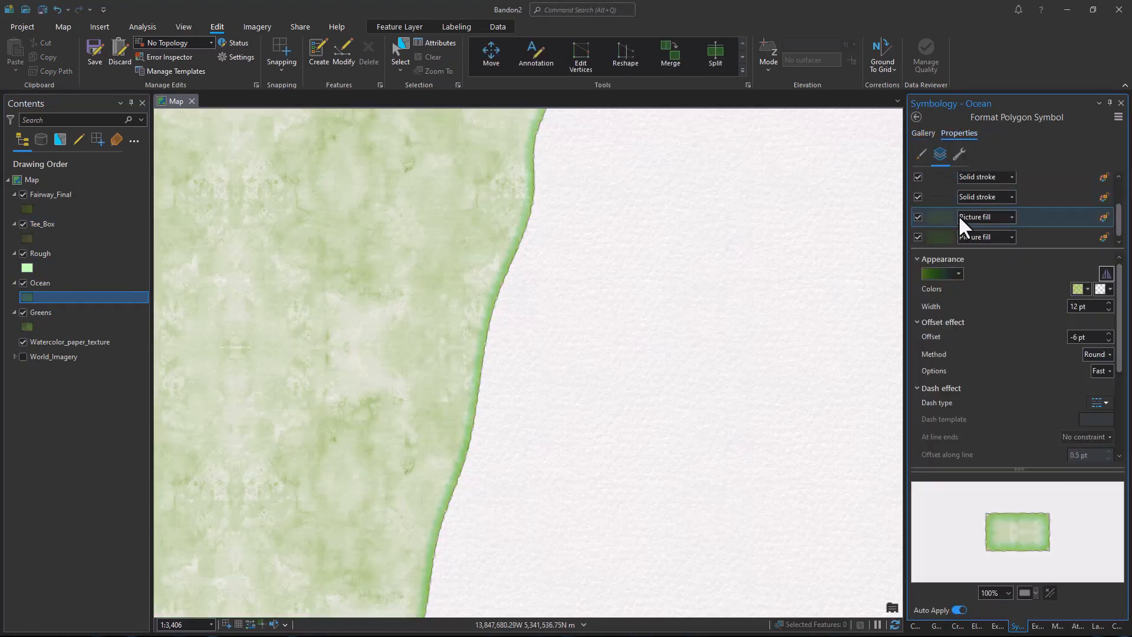
left_click(959, 154)
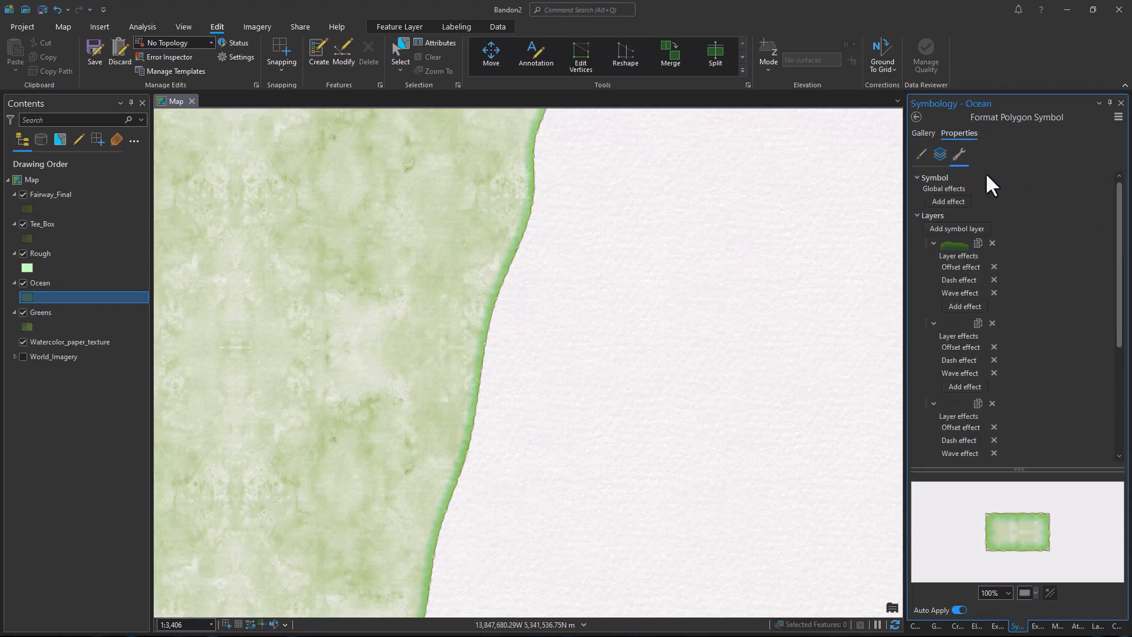
scroll(1018, 315, "down", 3)
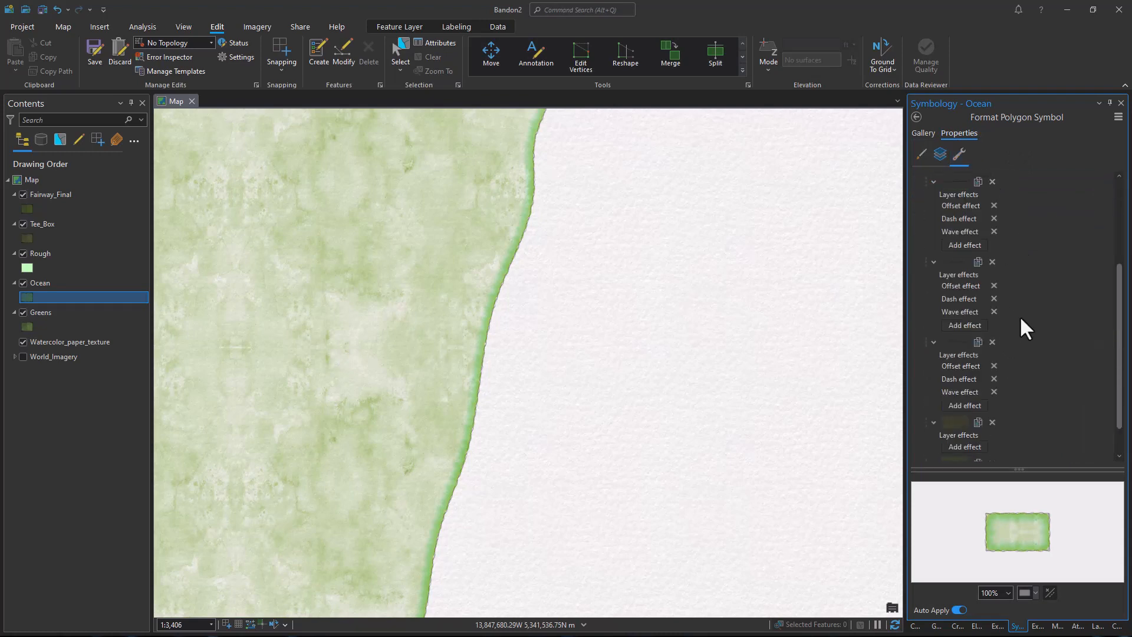
left_click(992, 426)
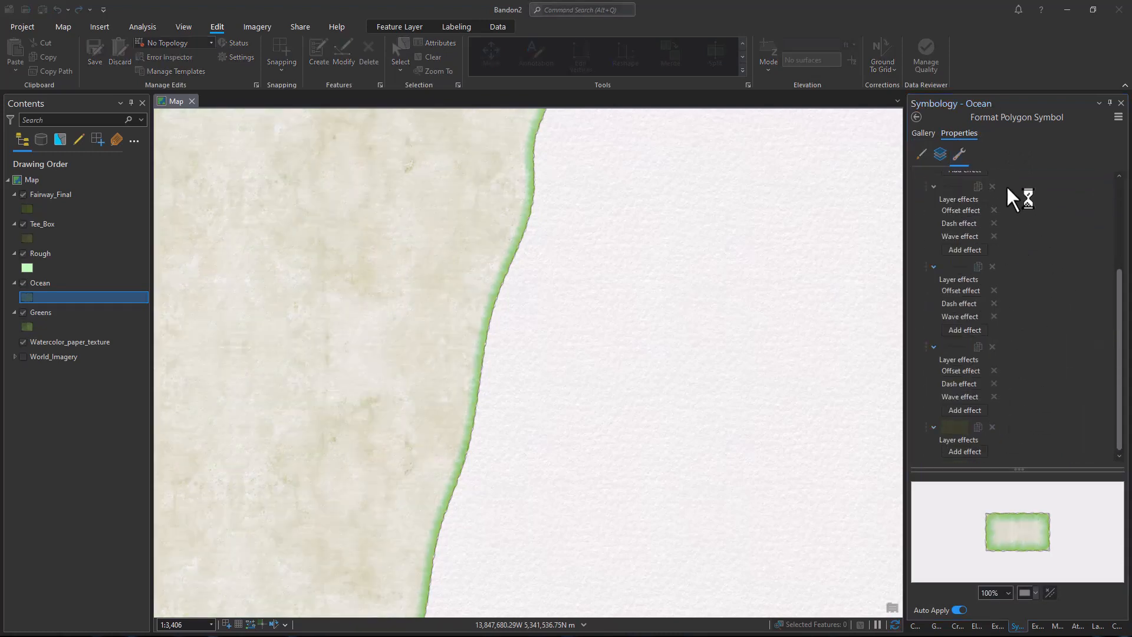
Tint the Ocean symbol's remaining picture fill bright blue and duplicate that fill layer to deepen the color.
left_click(940, 154)
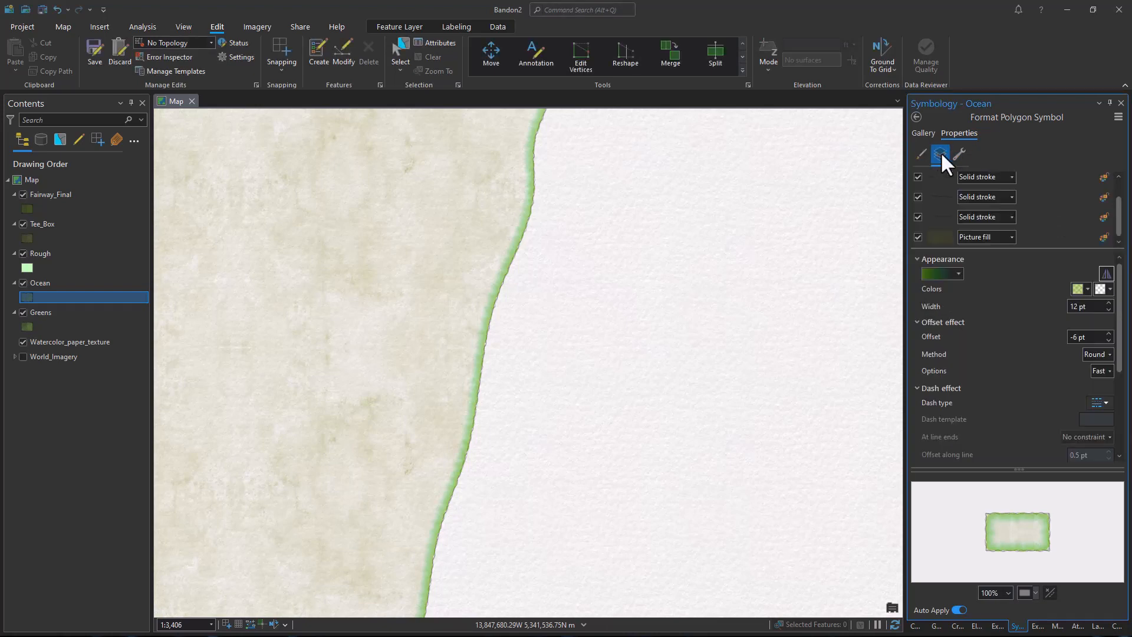
left_click(943, 234)
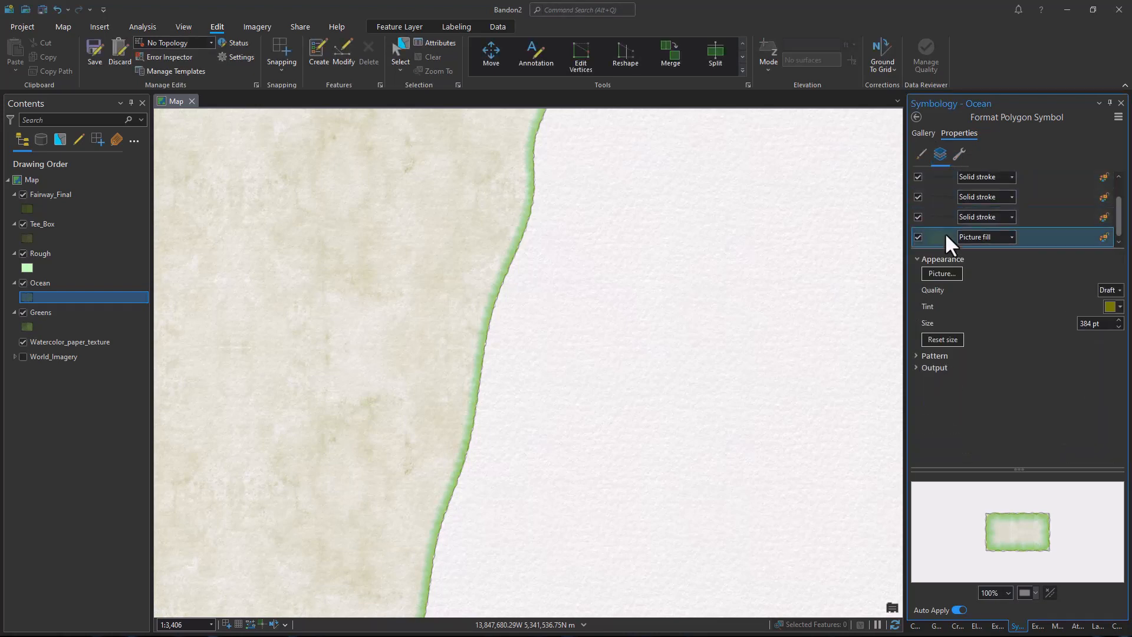
left_click(1108, 305)
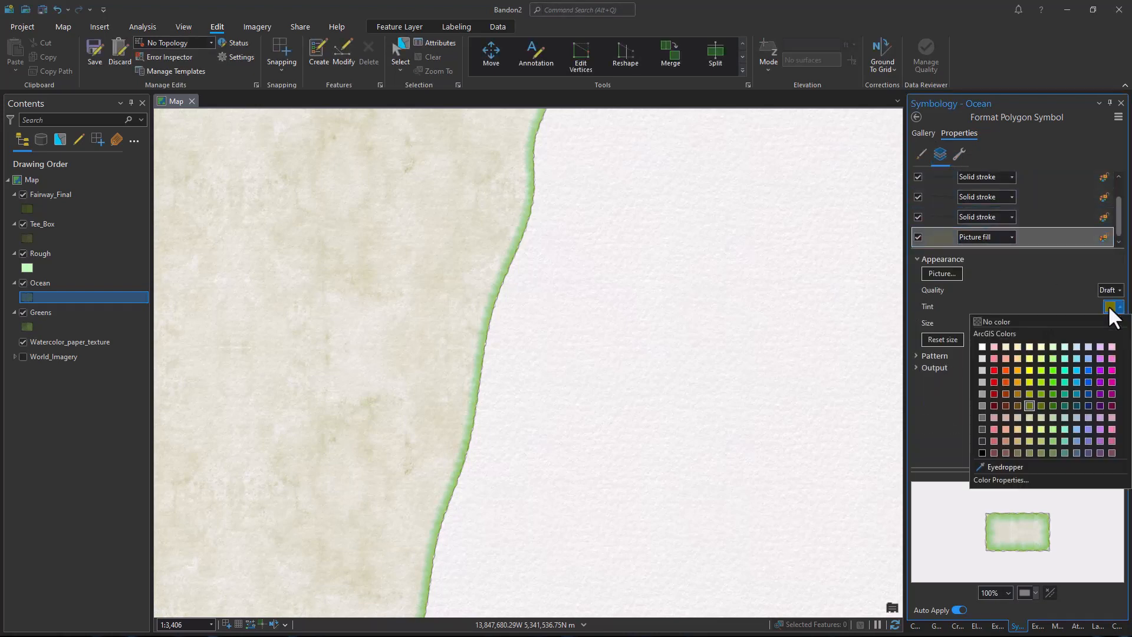
left_click(1076, 382)
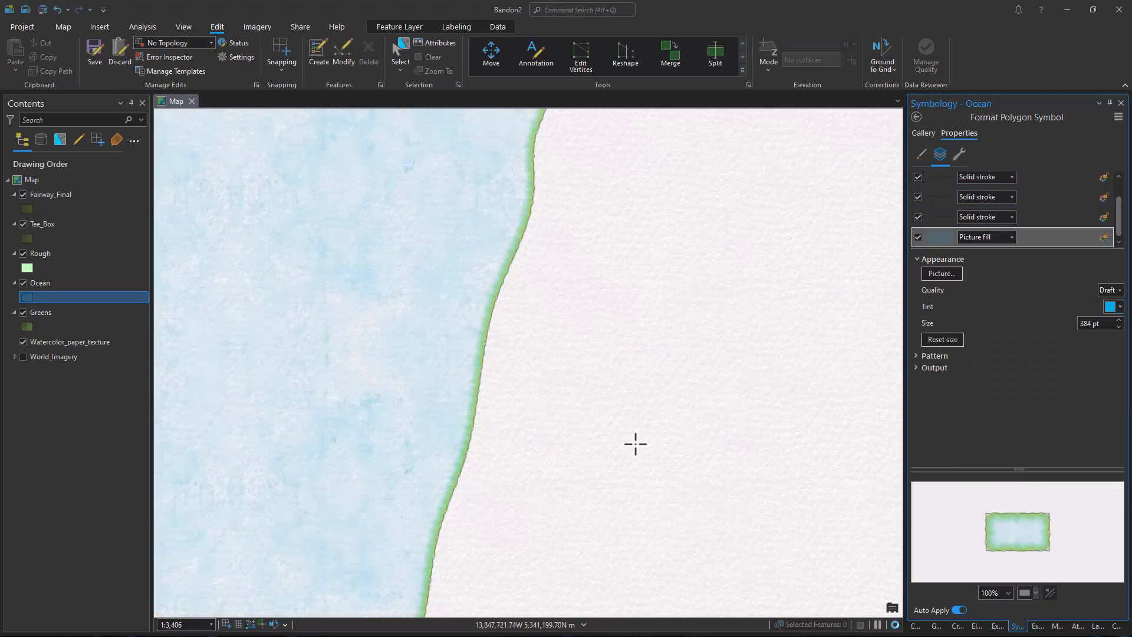
left_click(960, 153)
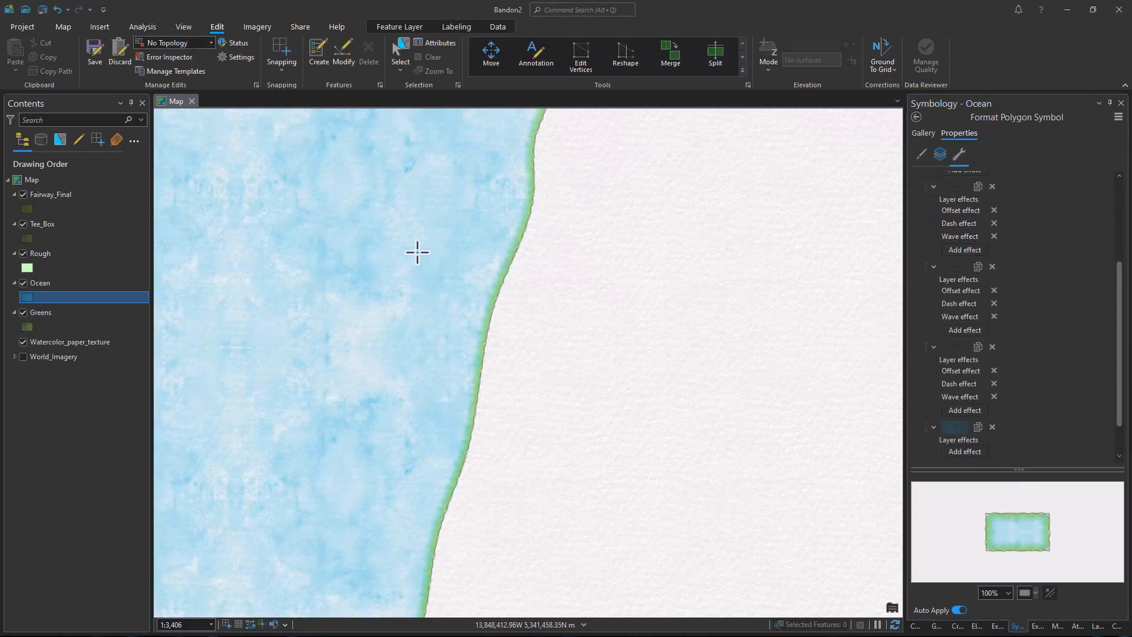
scroll(434, 283, "down", 3)
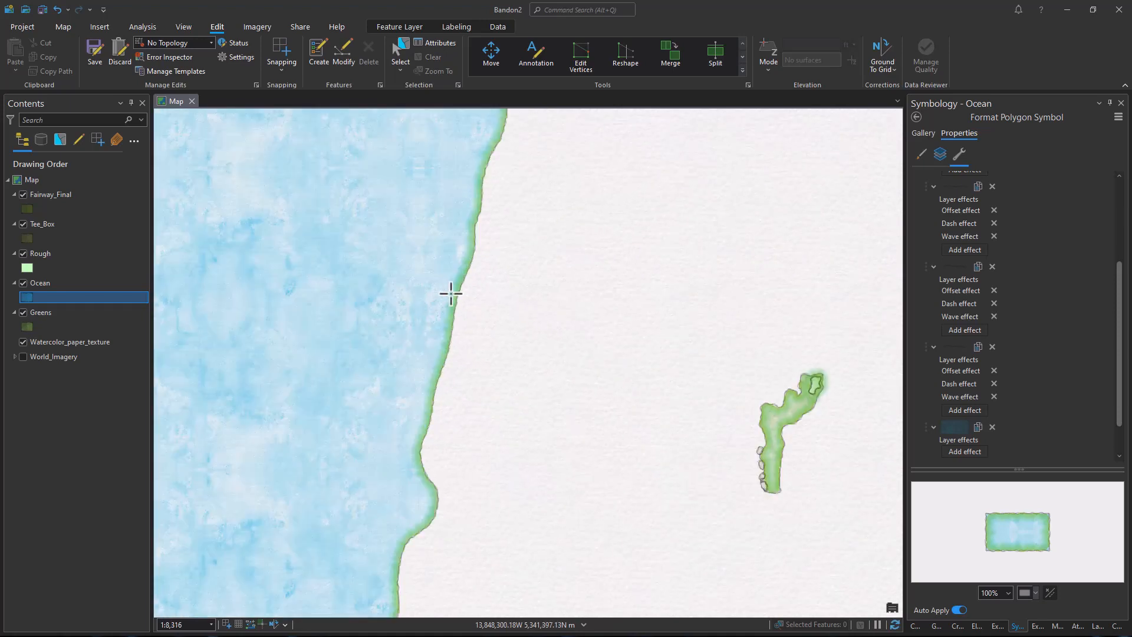
Set the start color stop of the Ocean's gradient stroke to hex 73B2FF in its color scheme.
left_click(939, 155)
scroll(1018, 204, "up", 2)
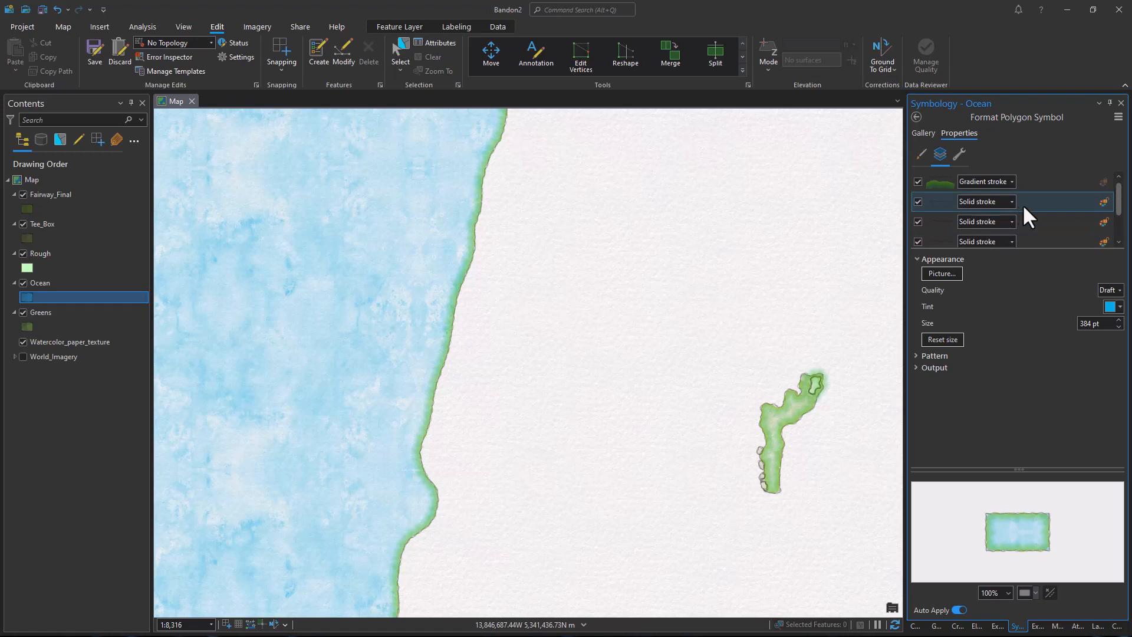
left_click(940, 183)
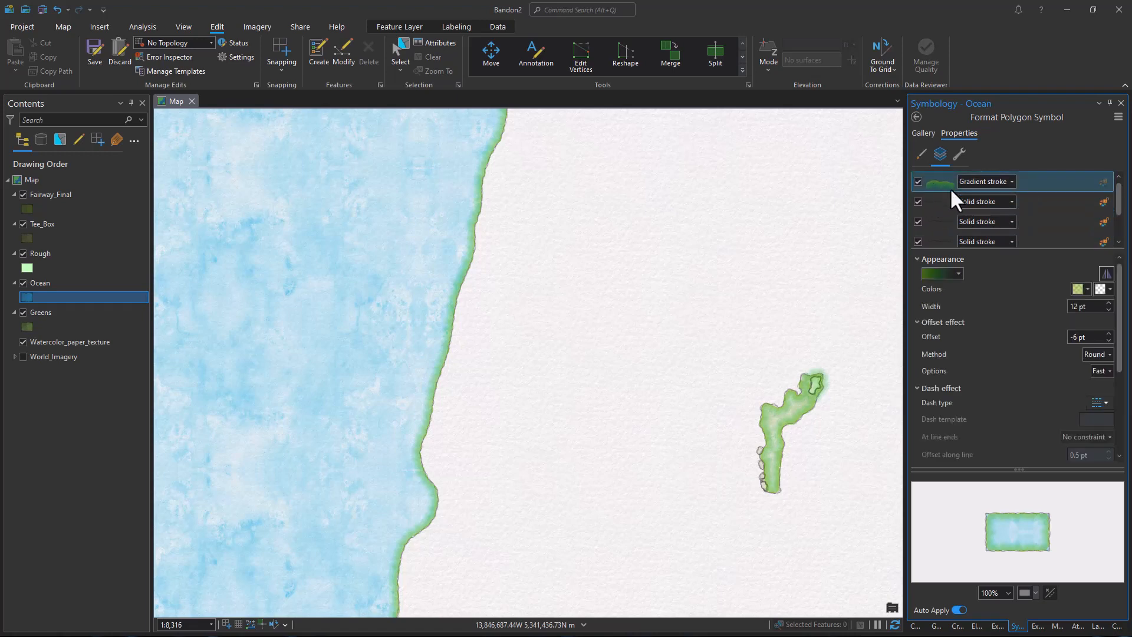
left_click(943, 272)
left_click(960, 373)
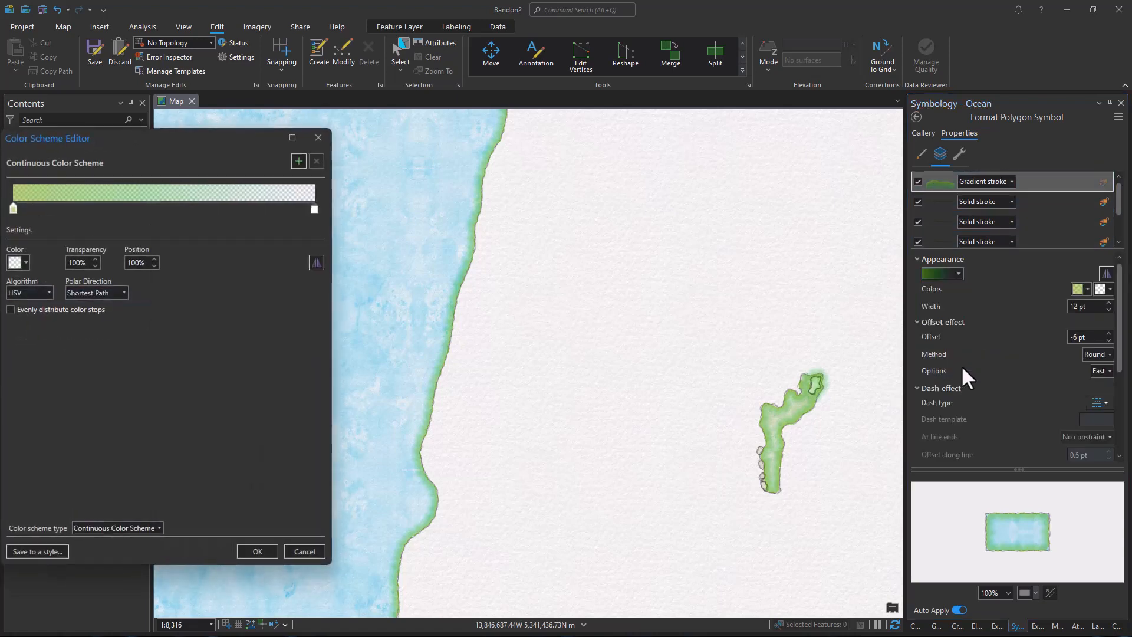
left_click(13, 209)
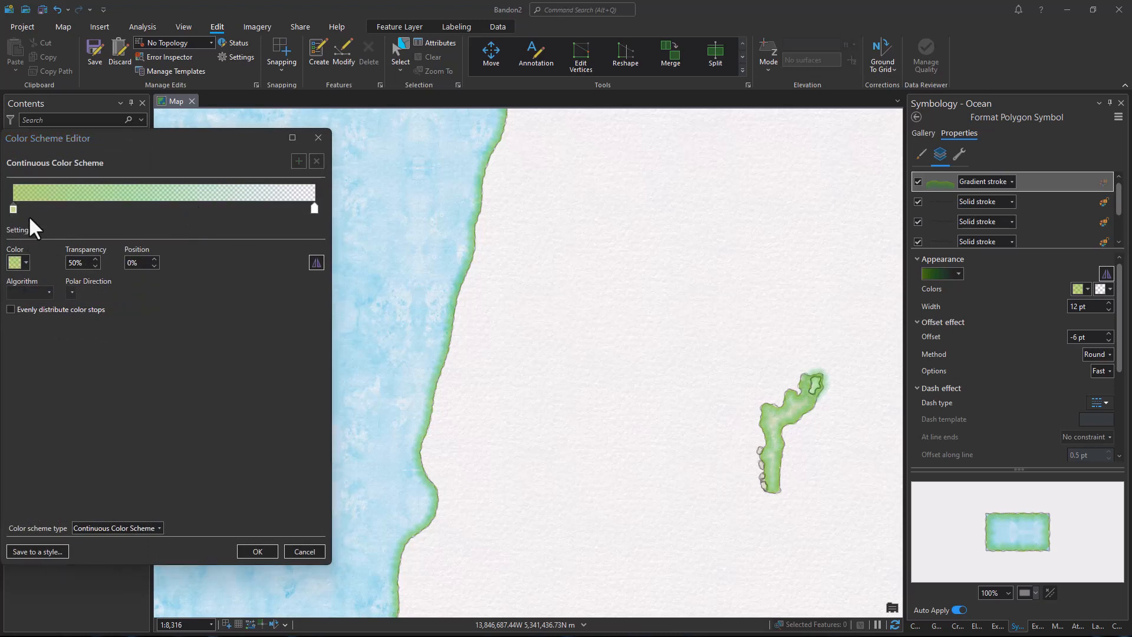
left_click(14, 265)
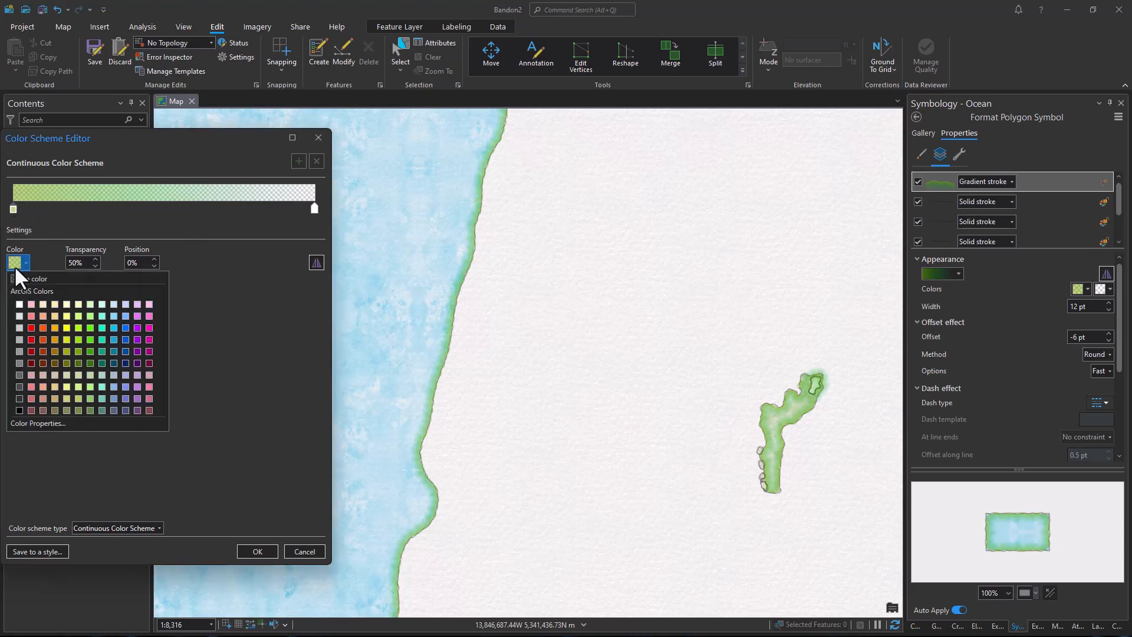
left_click(66, 423)
left_click_drag(573, 347, 525, 347)
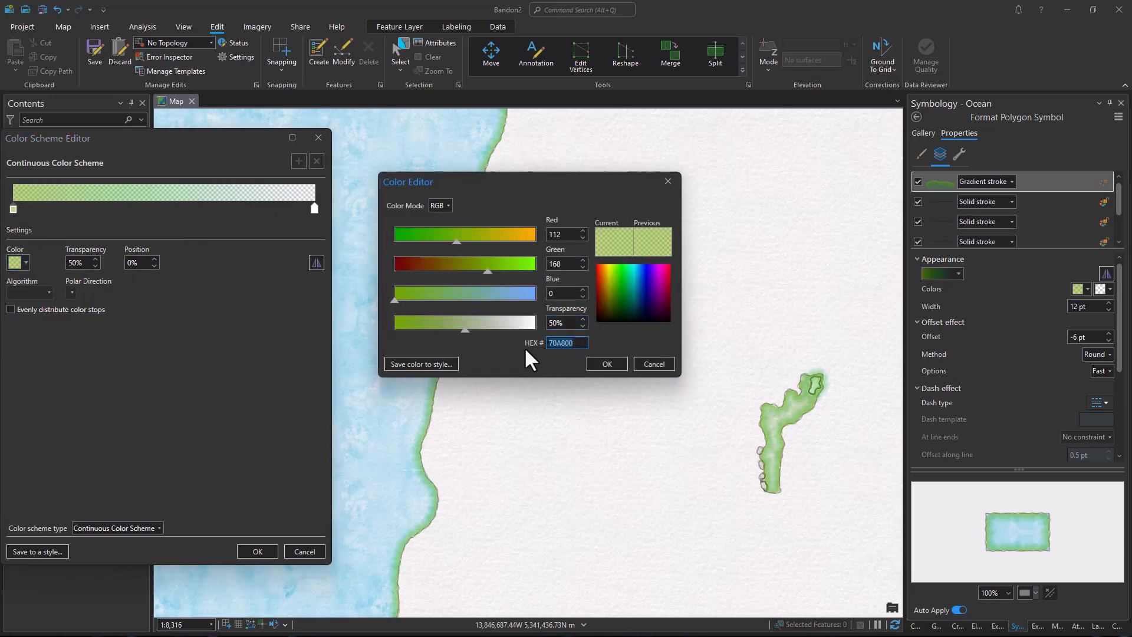
type("73B2FF")
left_click(607, 364)
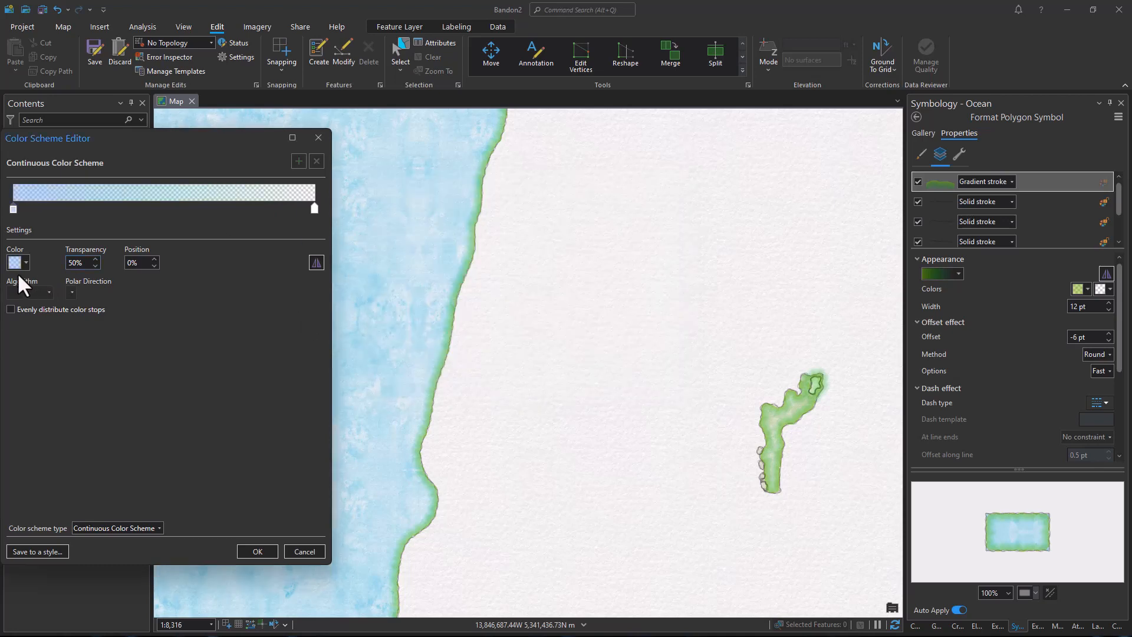
Change the Ocean gradient's end color stop to the same blue hue as the start and apply the color scheme.
left_click(312, 209)
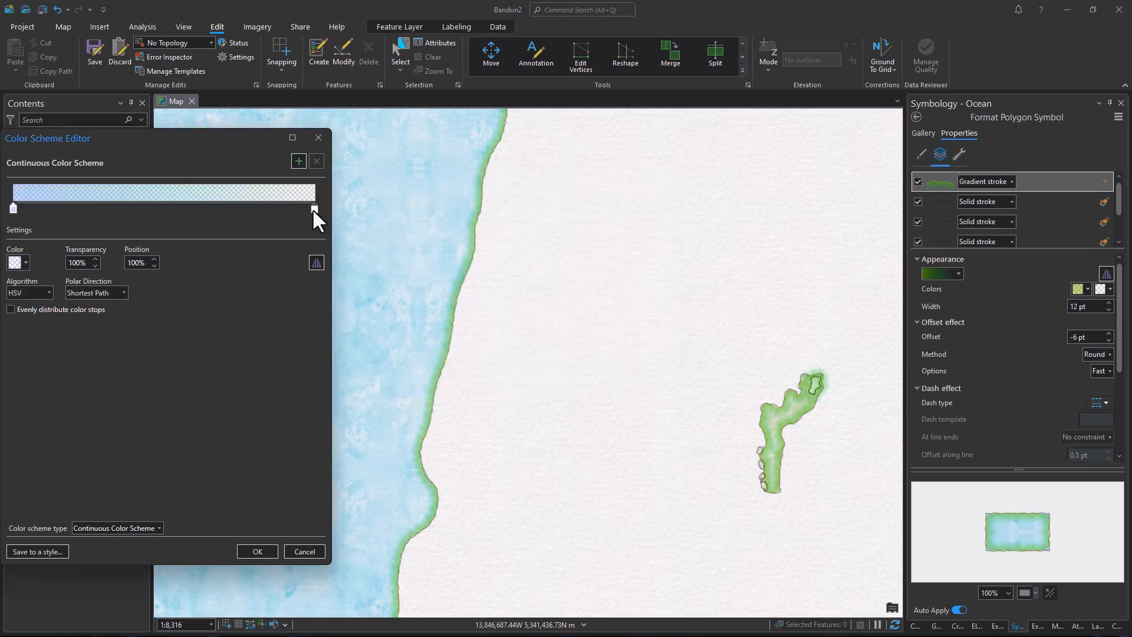
left_click(20, 264)
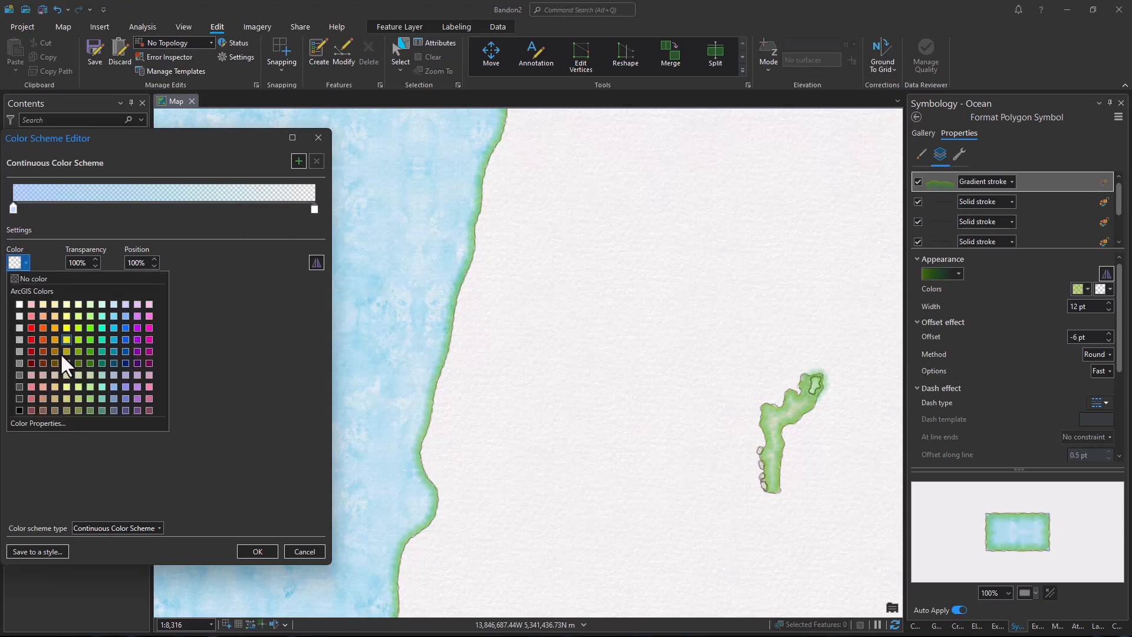
left_click(52, 422)
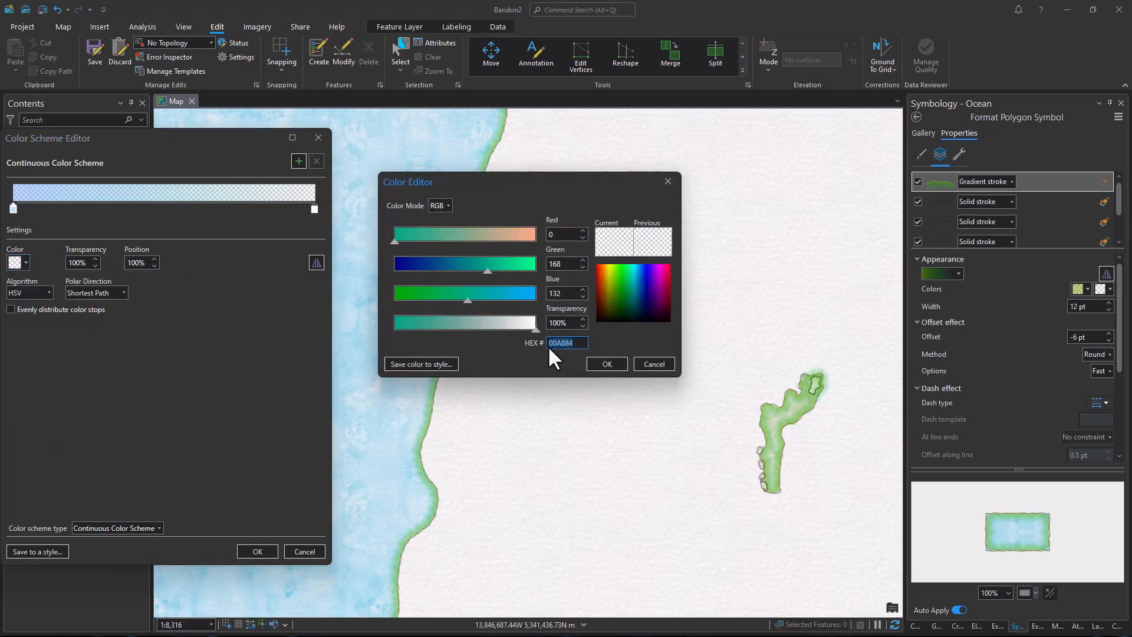
left_click(606, 364)
left_click(262, 553)
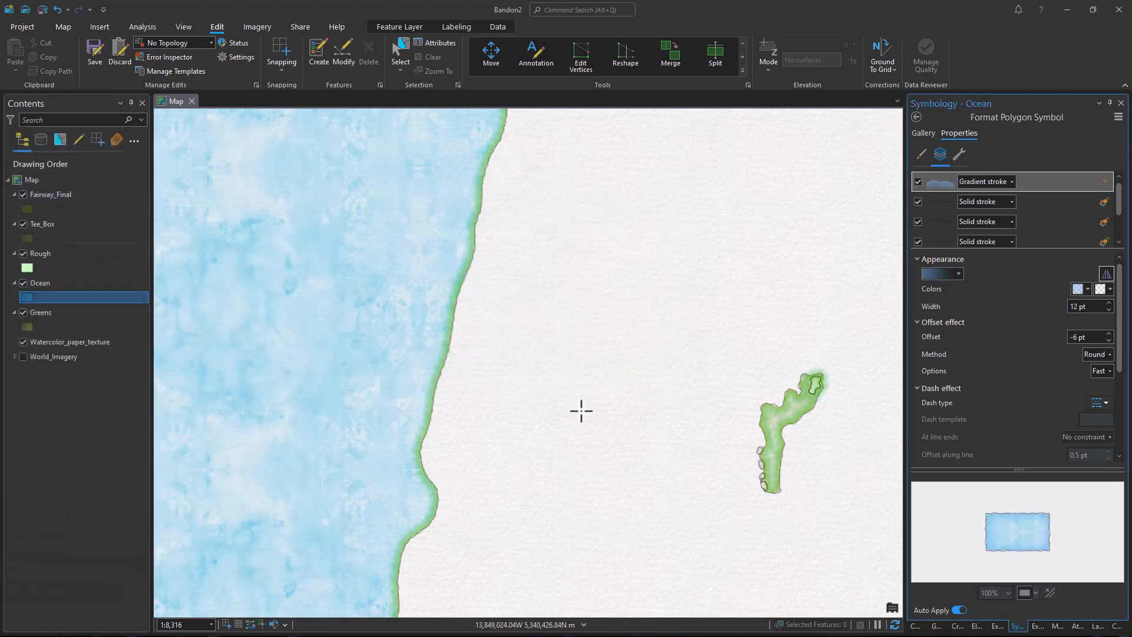
Set the Ocean gradient stroke's width to 8 pt and its offset to -4 pt.
scroll(1047, 530, "up", 3)
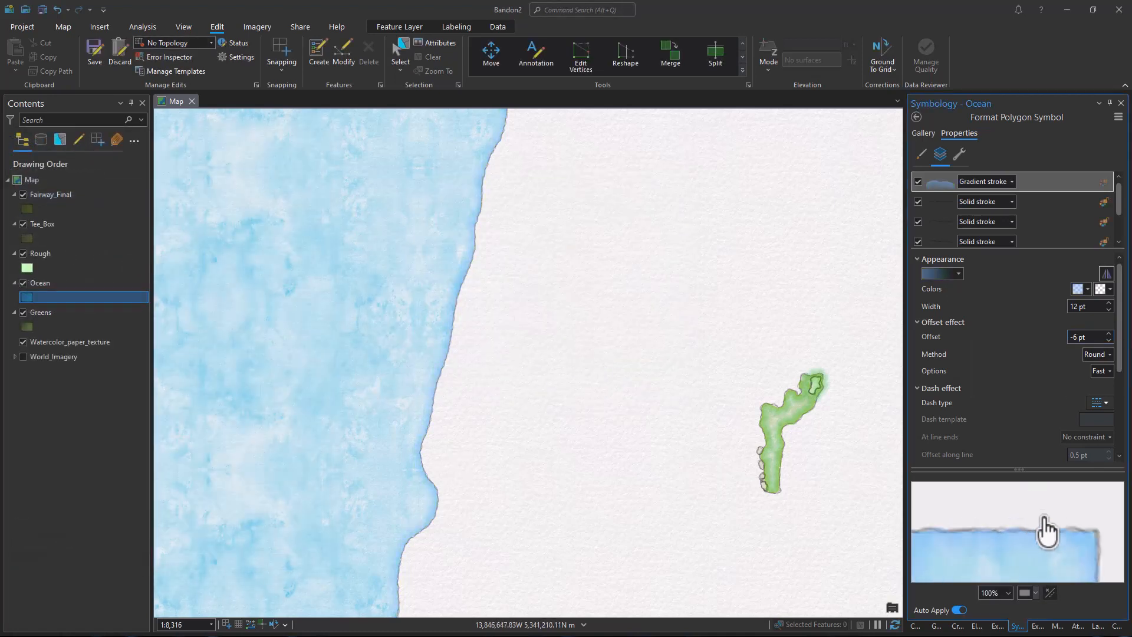
scroll(1046, 531, "up", 3)
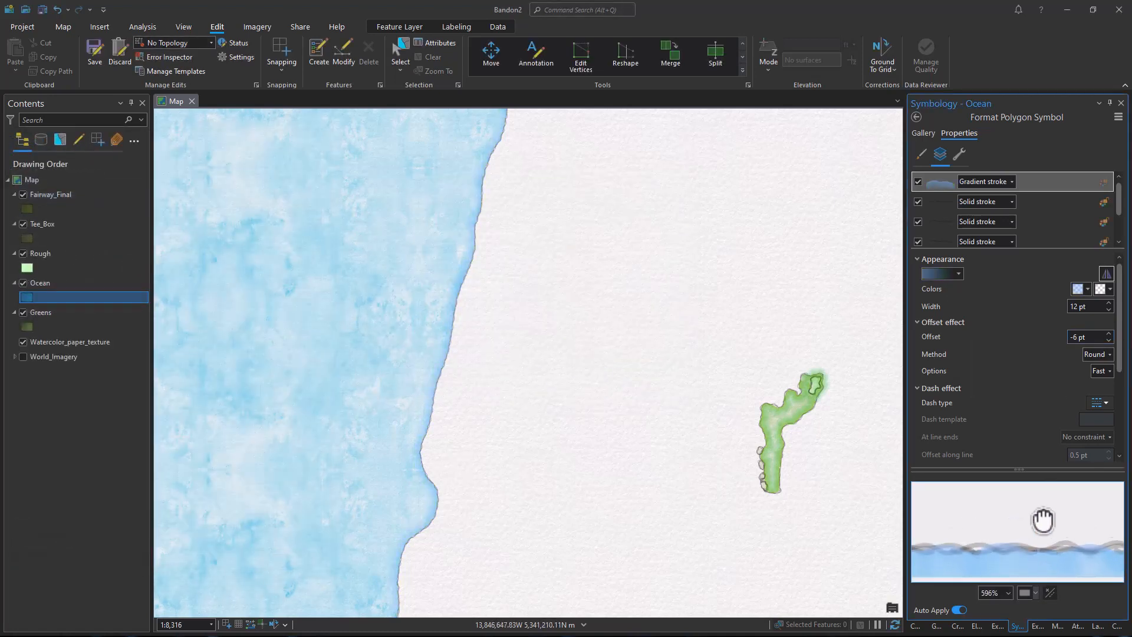
left_click(1108, 309)
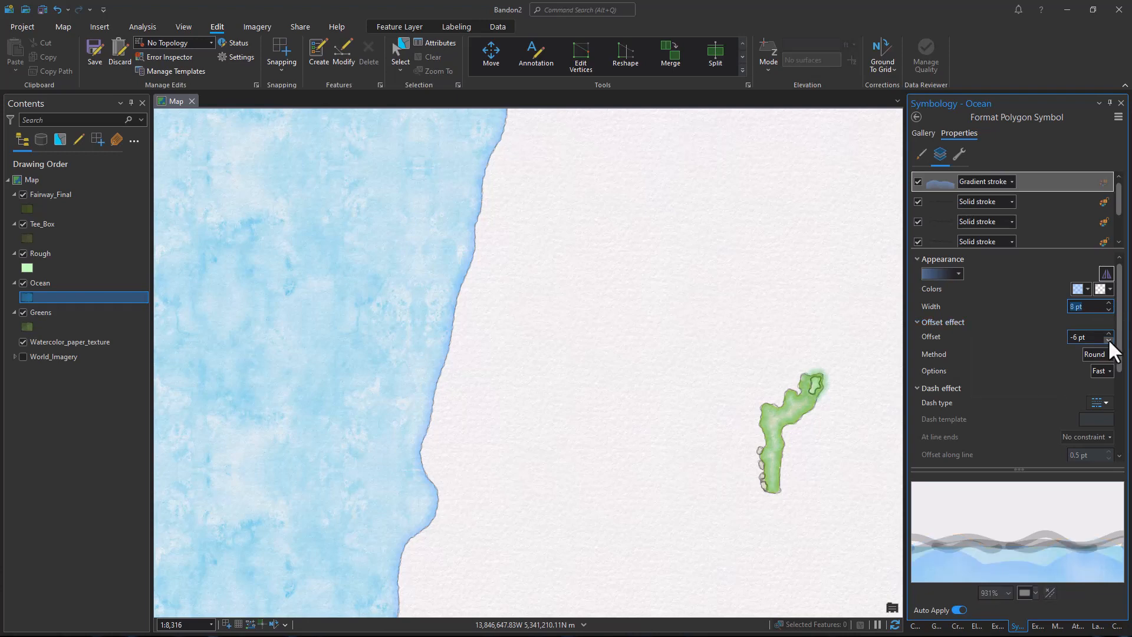
left_click(1110, 339)
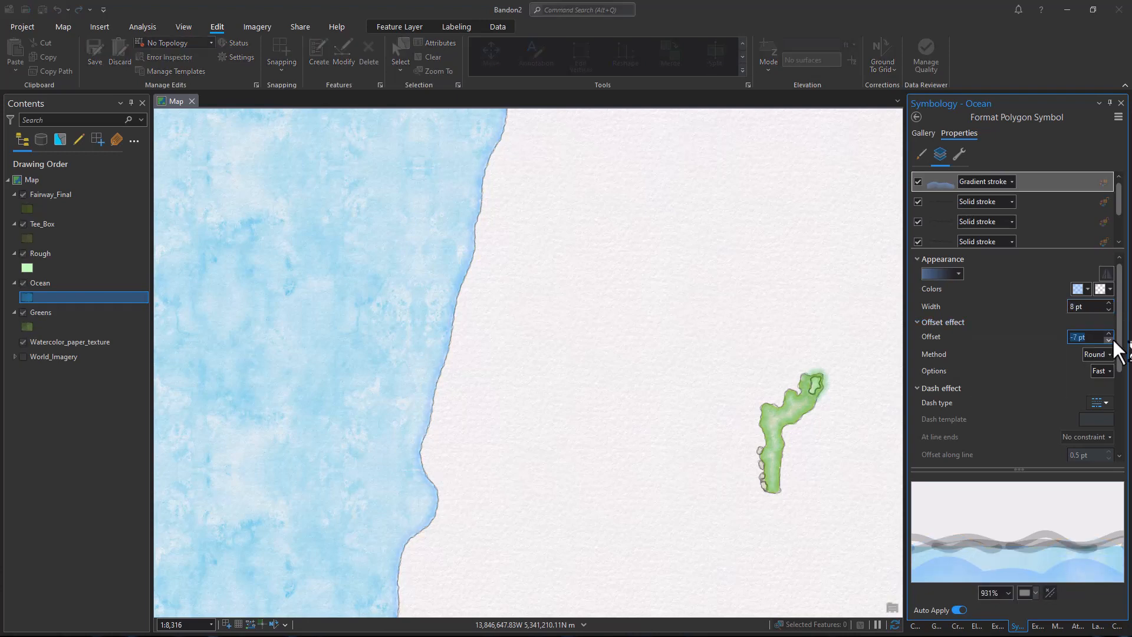
left_click(1110, 339)
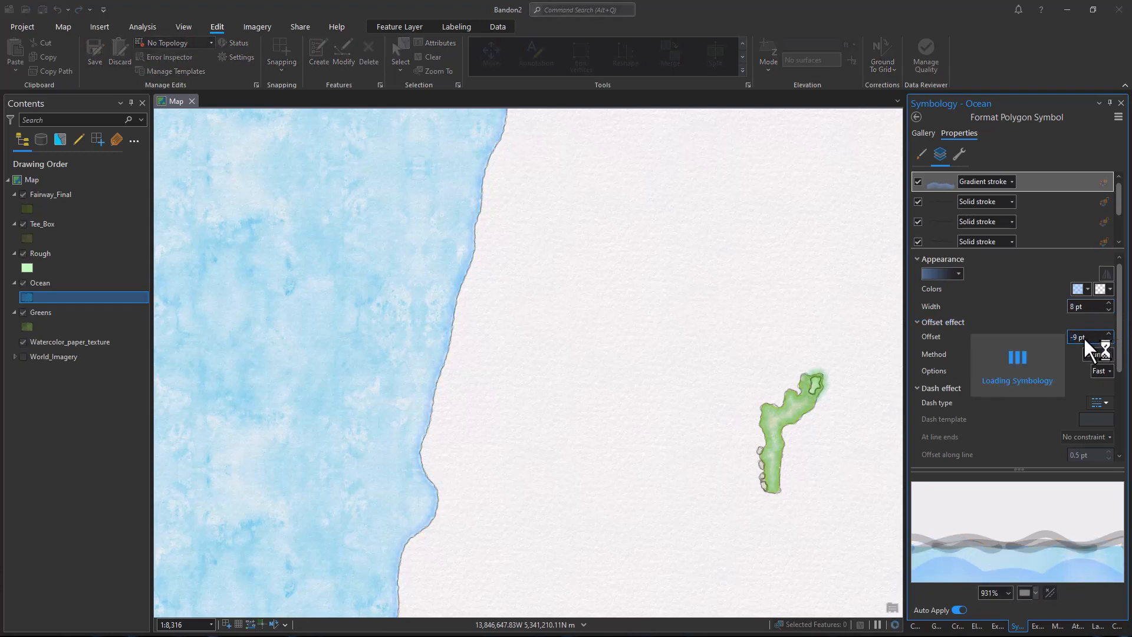
type("4")
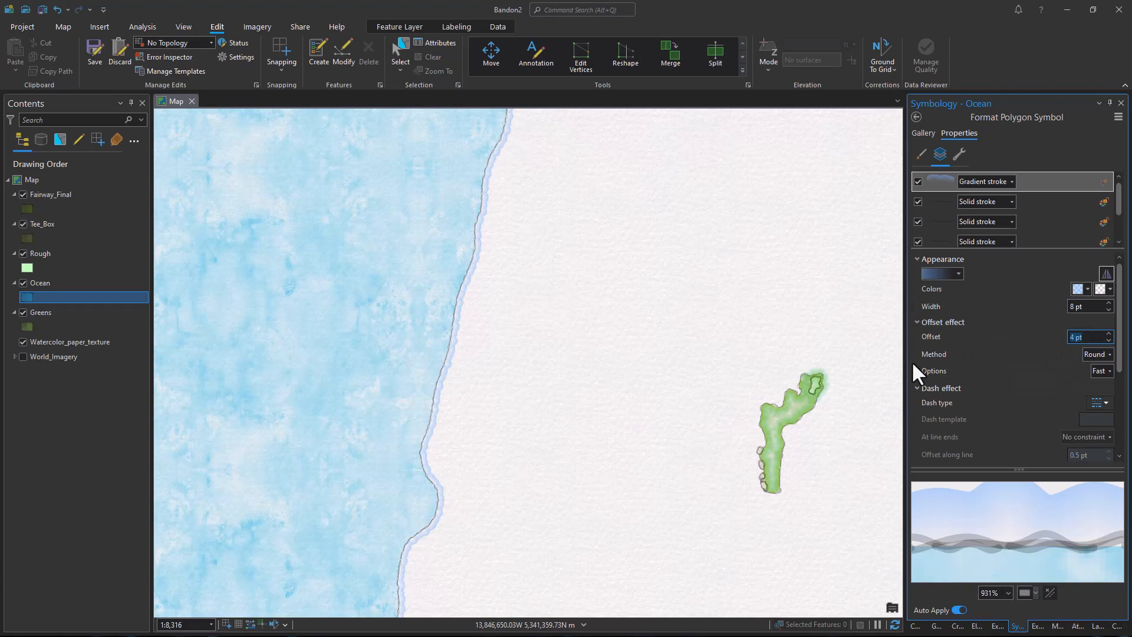
type("-4")
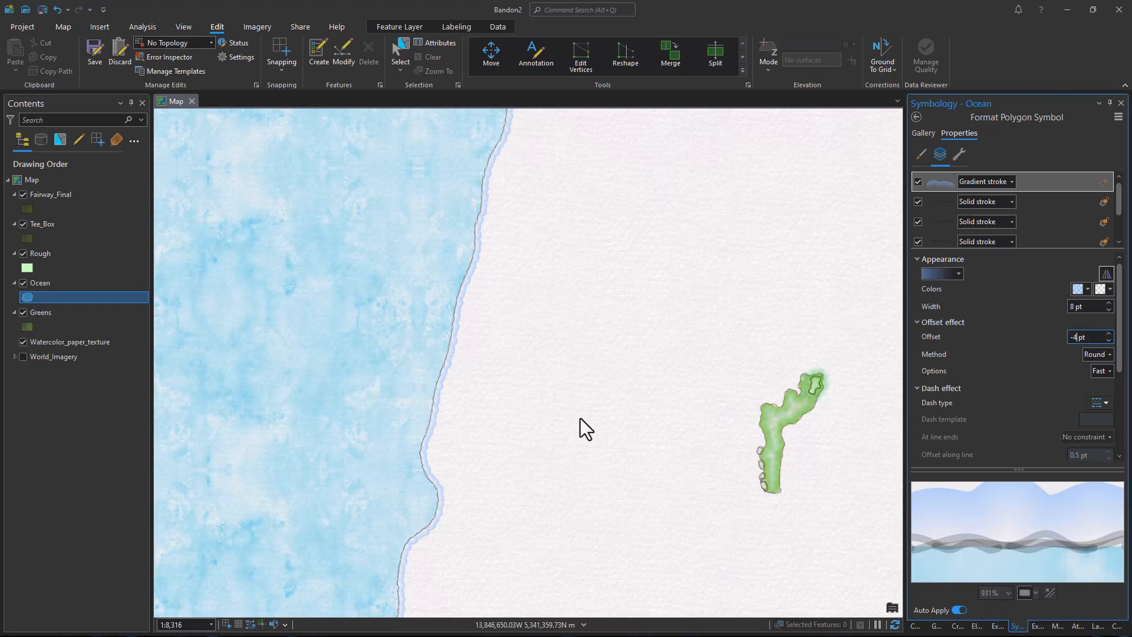
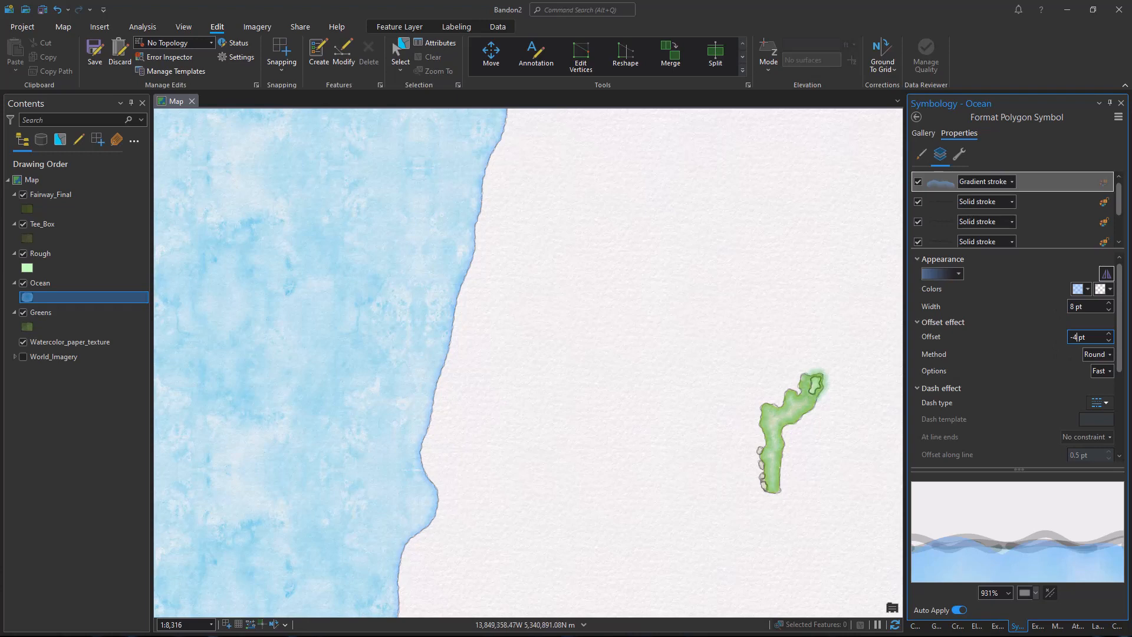
Duplicate the gradient stroke layer in the Ocean symbol and return to the symbol's layer properties.
left_click(958, 151)
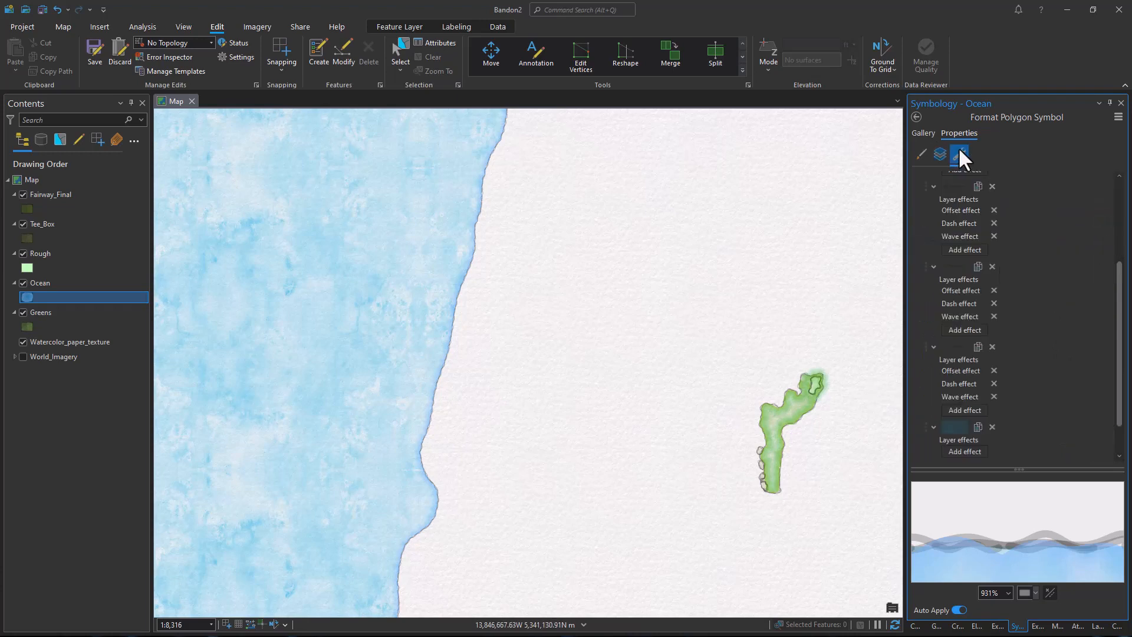
scroll(986, 270, "up", 3)
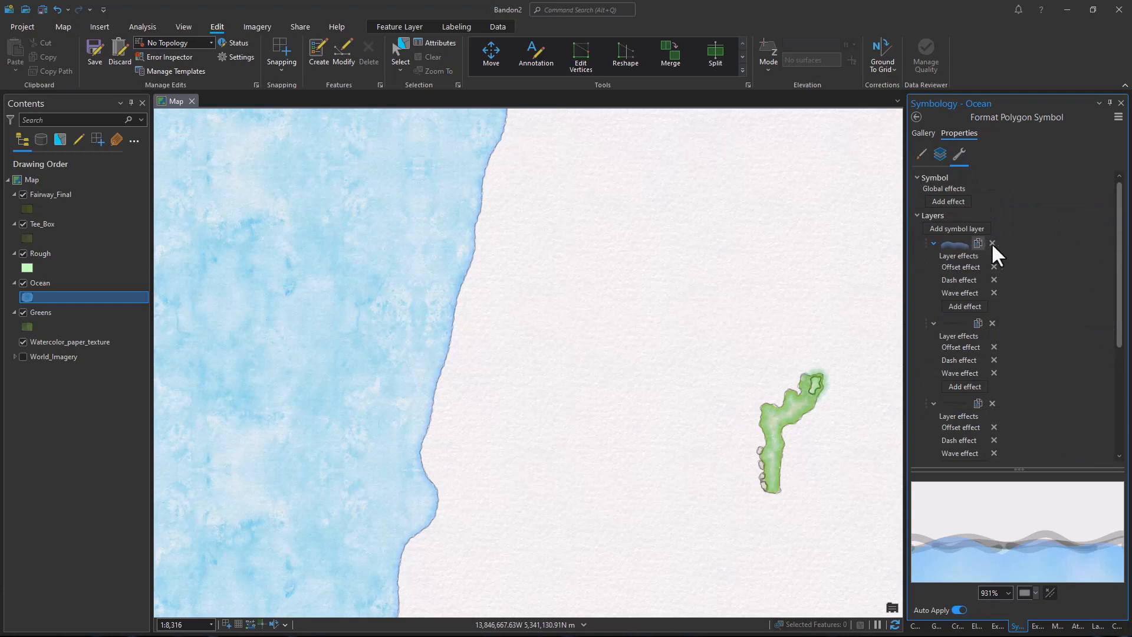
left_click(978, 242)
left_click(939, 155)
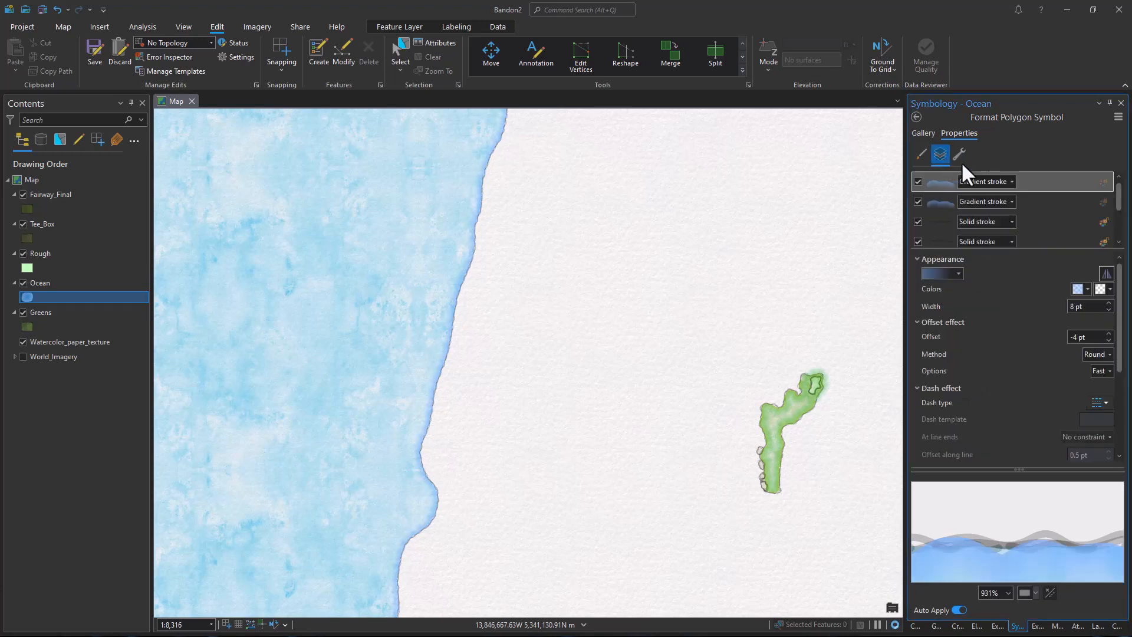
Change the start color stop of the Ocean's top gradient stroke to white in its color scheme.
left_click(942, 274)
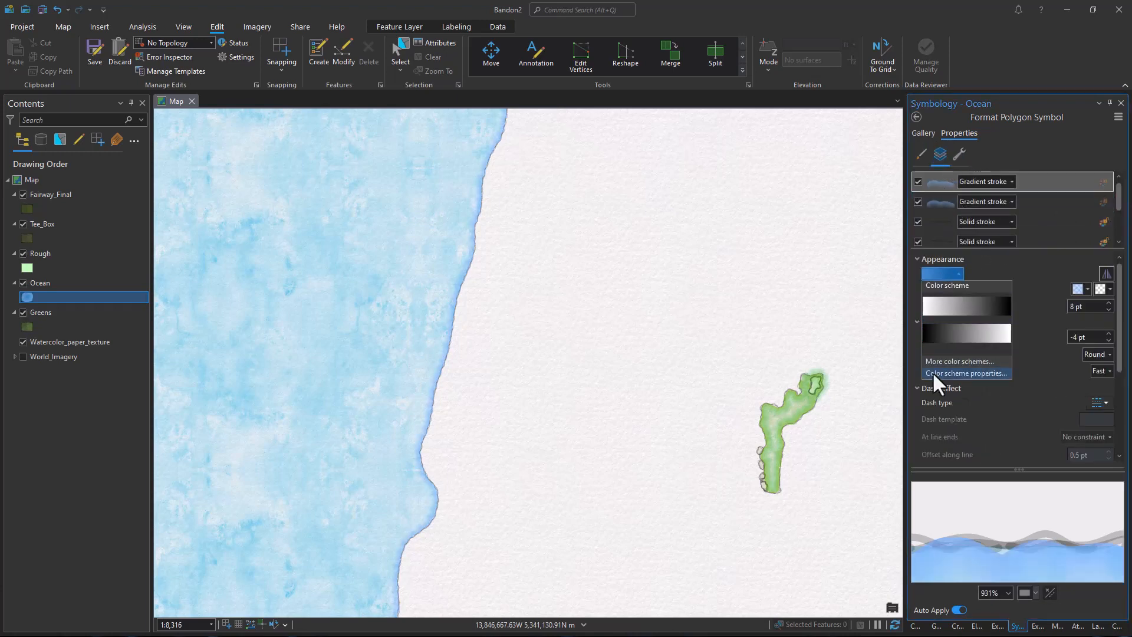
left_click(932, 371)
left_click(13, 208)
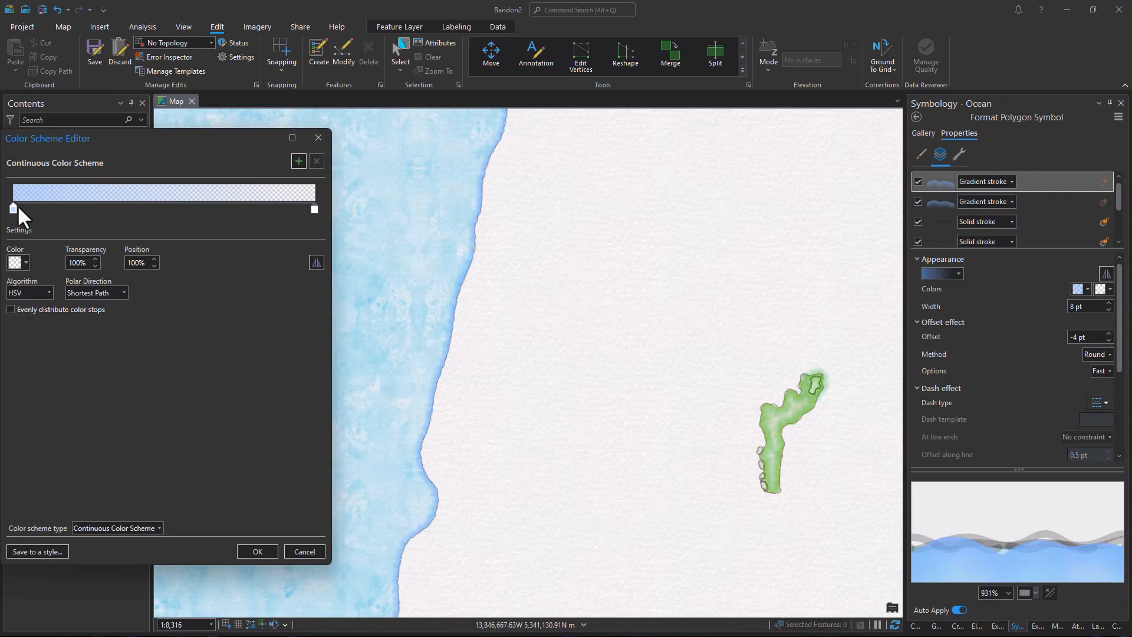
left_click(10, 263)
left_click(19, 304)
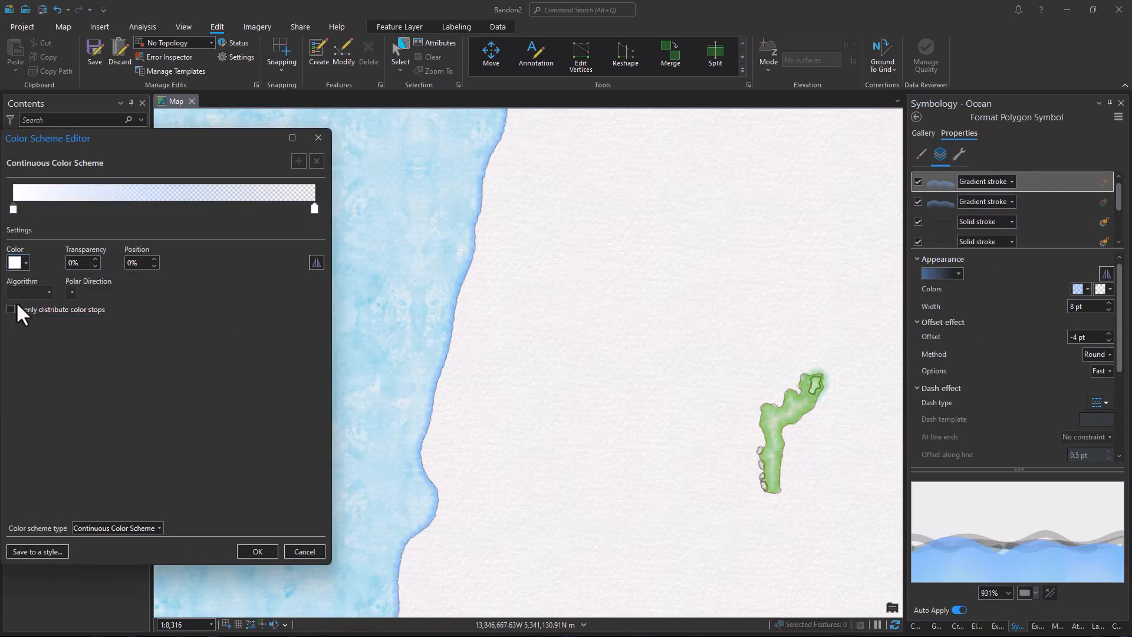
Make the gradient's end color stop white with 100% transparency and apply the color scheme.
left_click(314, 208)
left_click(13, 264)
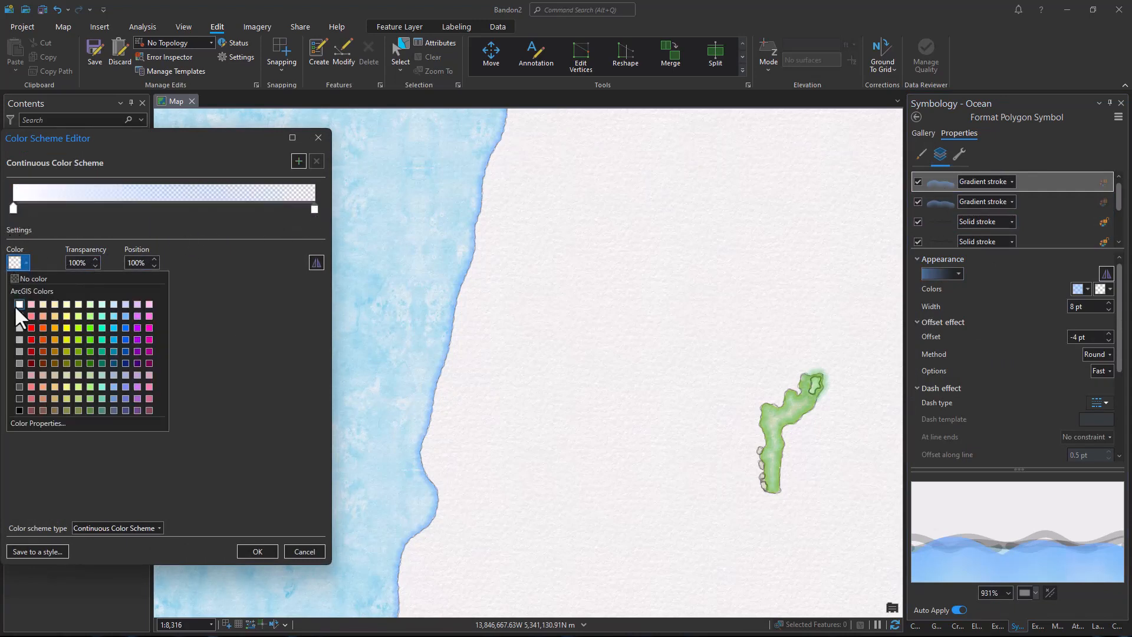
left_click(14, 306)
type("10")
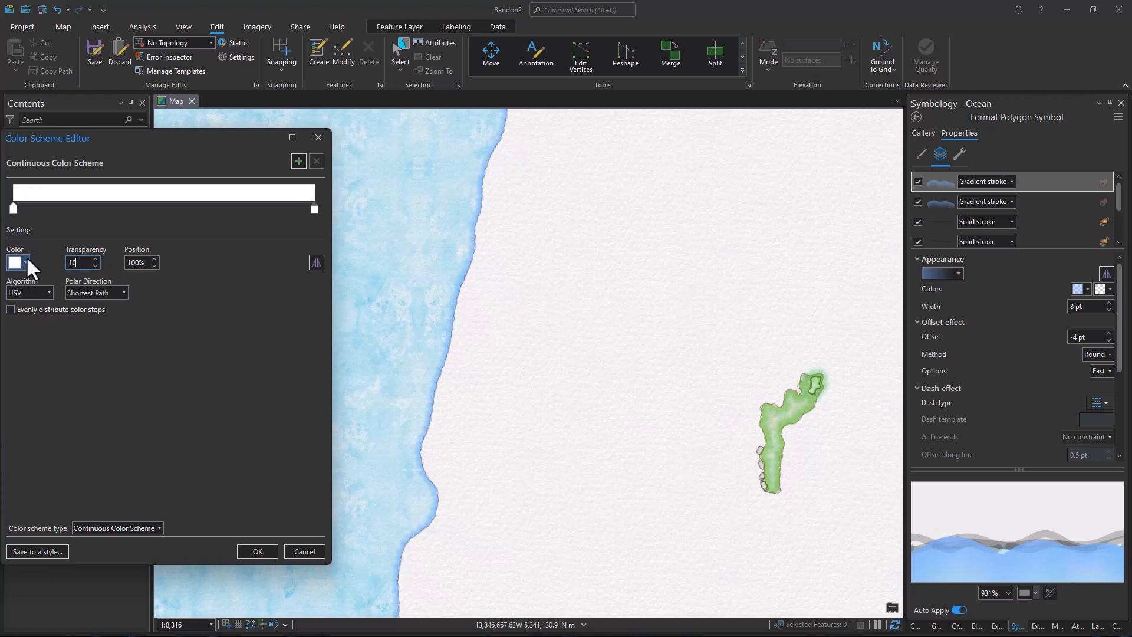
left_click(256, 546)
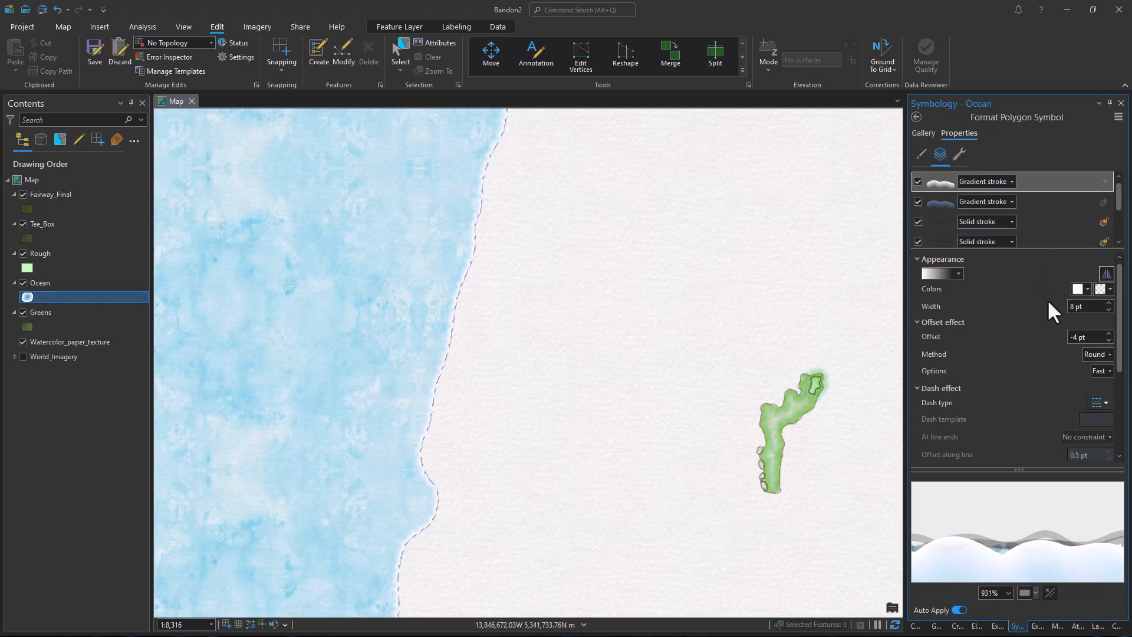
Set the white gradient stroke's width to 5 pt and its offset to -3 pt, and check the symbol preview.
left_click(1108, 309)
left_click(1108, 309)
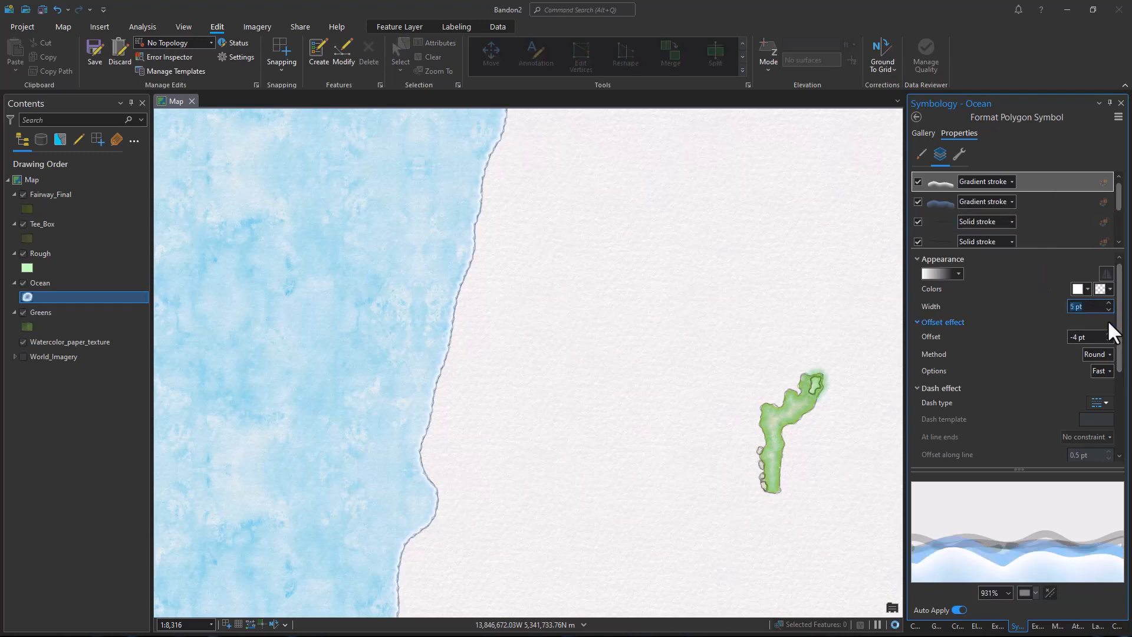
left_click(1108, 333)
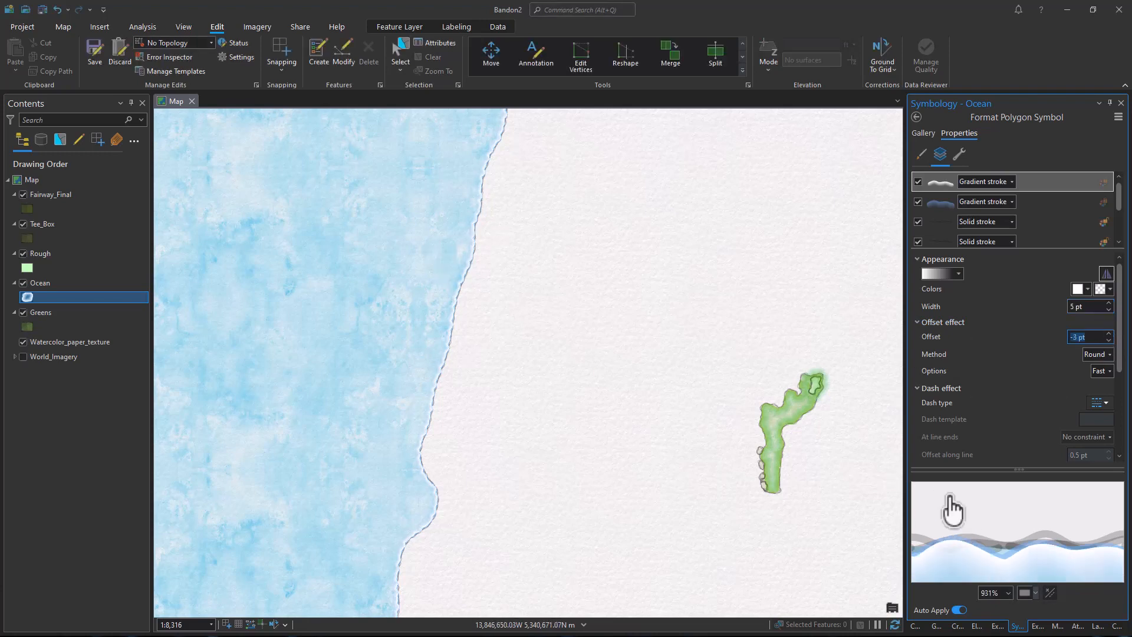
scroll(973, 513, "down", 5)
scroll(1028, 536, "down", 2)
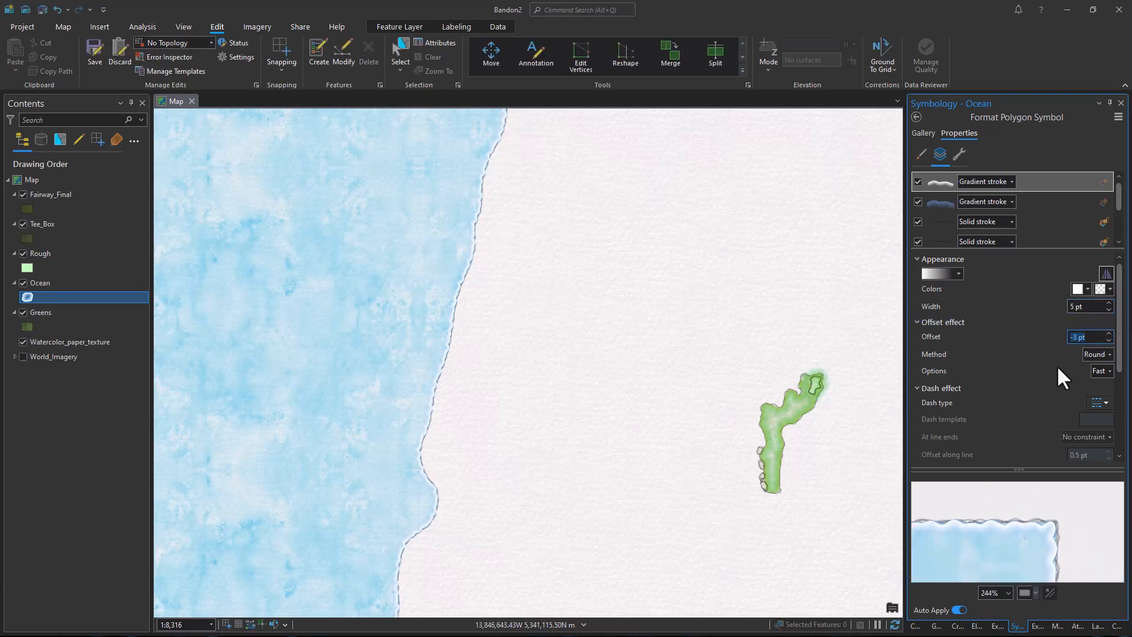
Give the white gradient stroke a dashed pattern with the dash template 30 3 18.
left_click(1096, 403)
left_click(1088, 428)
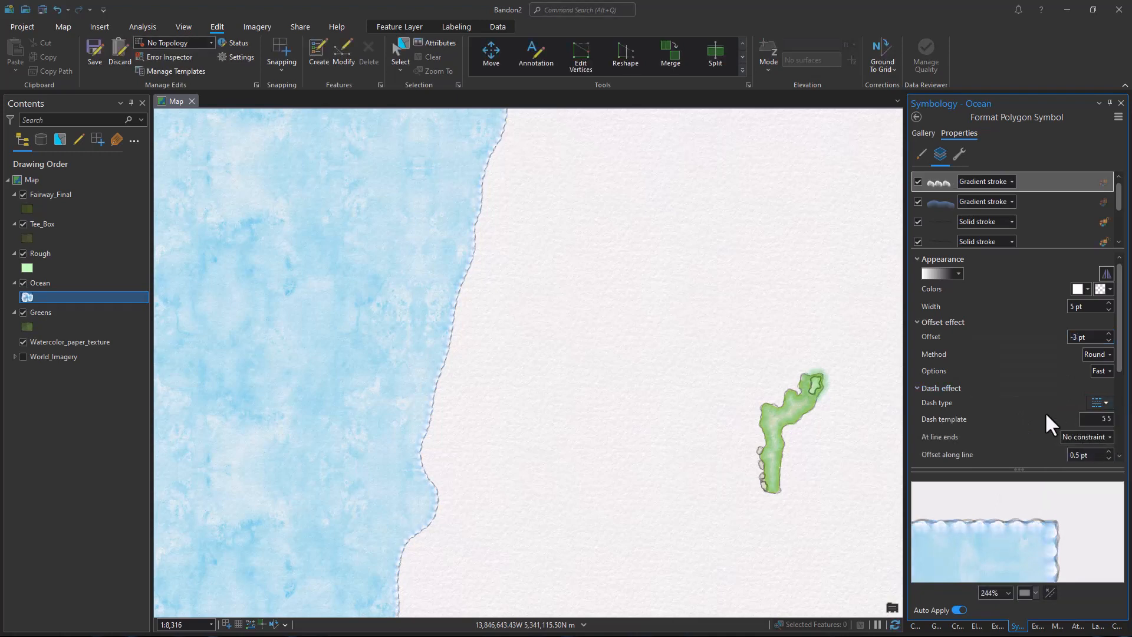
scroll(1045, 403, "down", 2)
left_click(1097, 362)
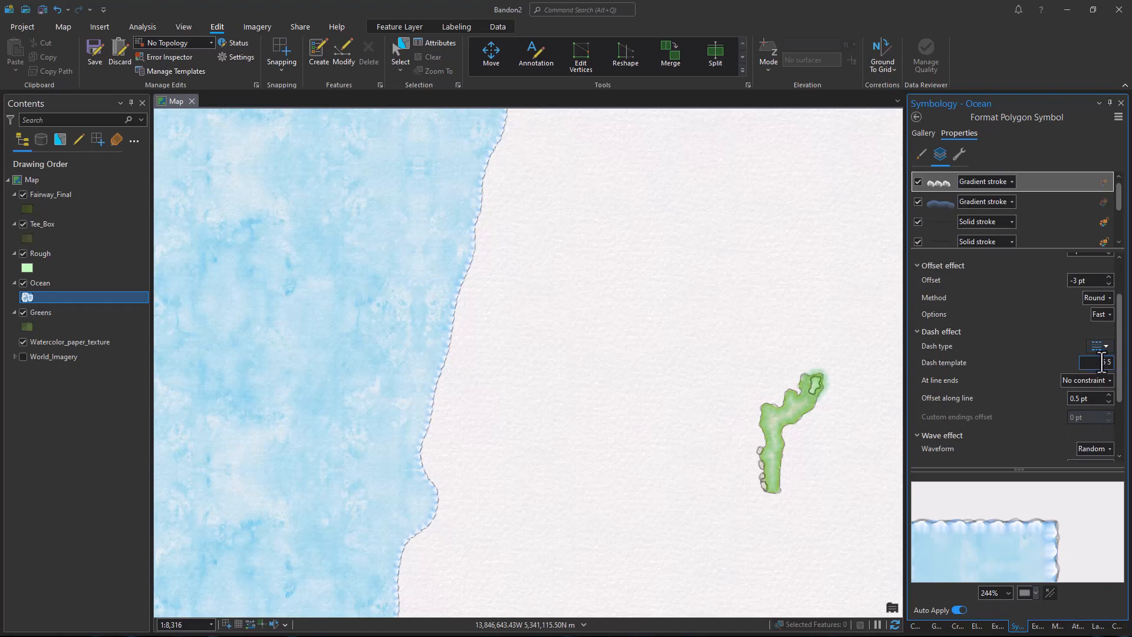
type("30 3 18")
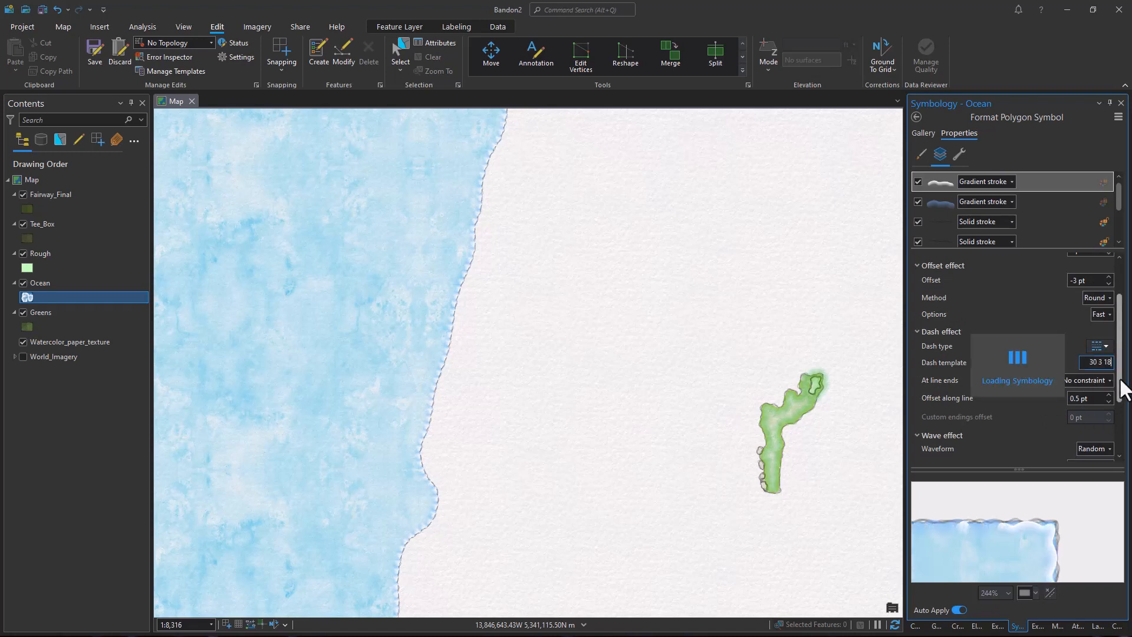
Set the wave effect period of the white gradient stroke to 8 pt.
scroll(1041, 392, "down", 3)
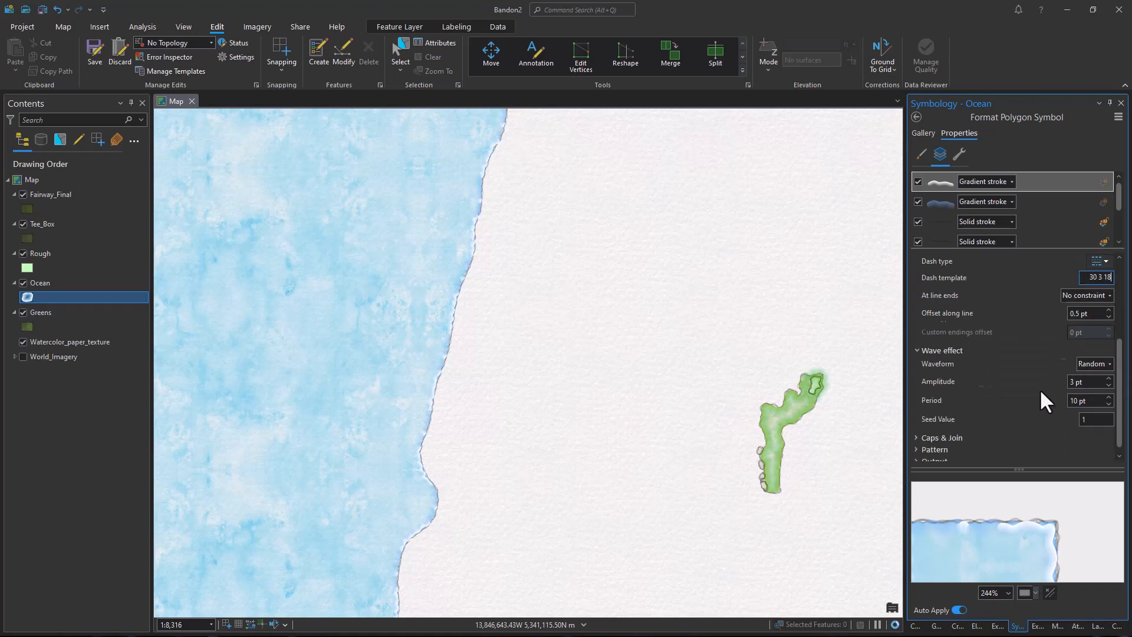
left_click(1101, 400)
type("8")
key("Return")
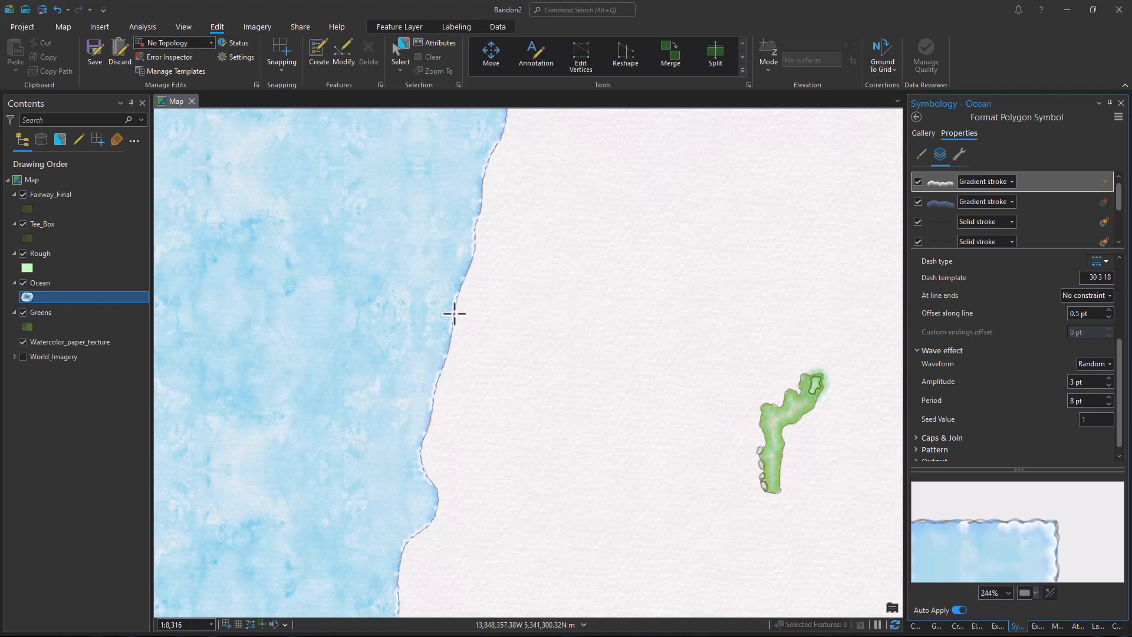
Duplicate the white gradient stroke in the Ocean symbol and set the copy's start color stop to hex E3F5FF.
left_click(958, 153)
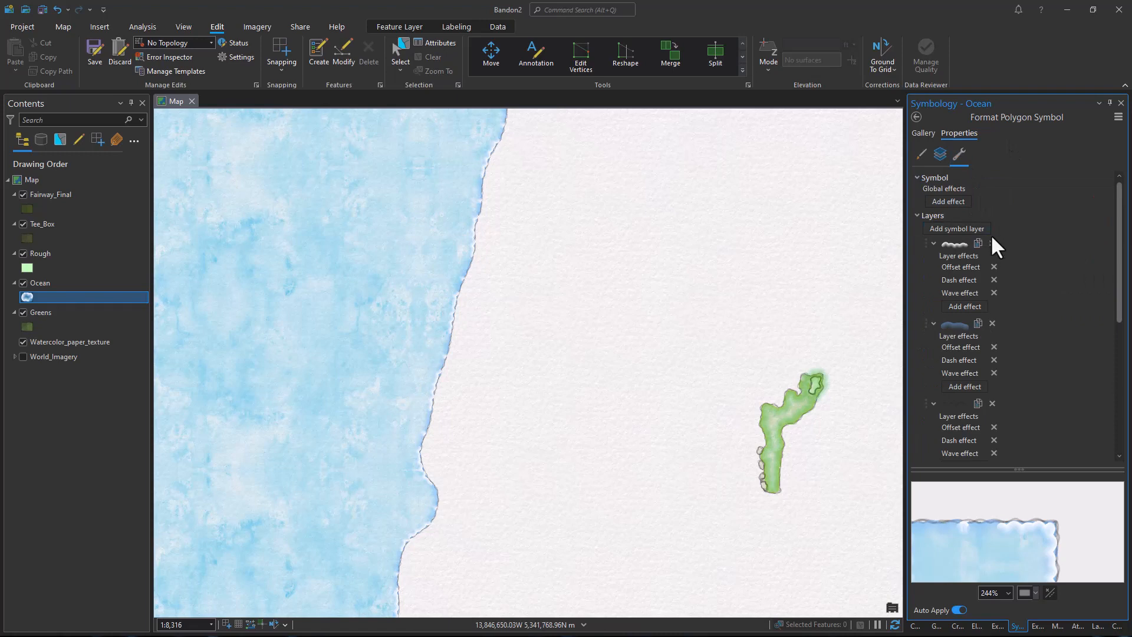
left_click(943, 153)
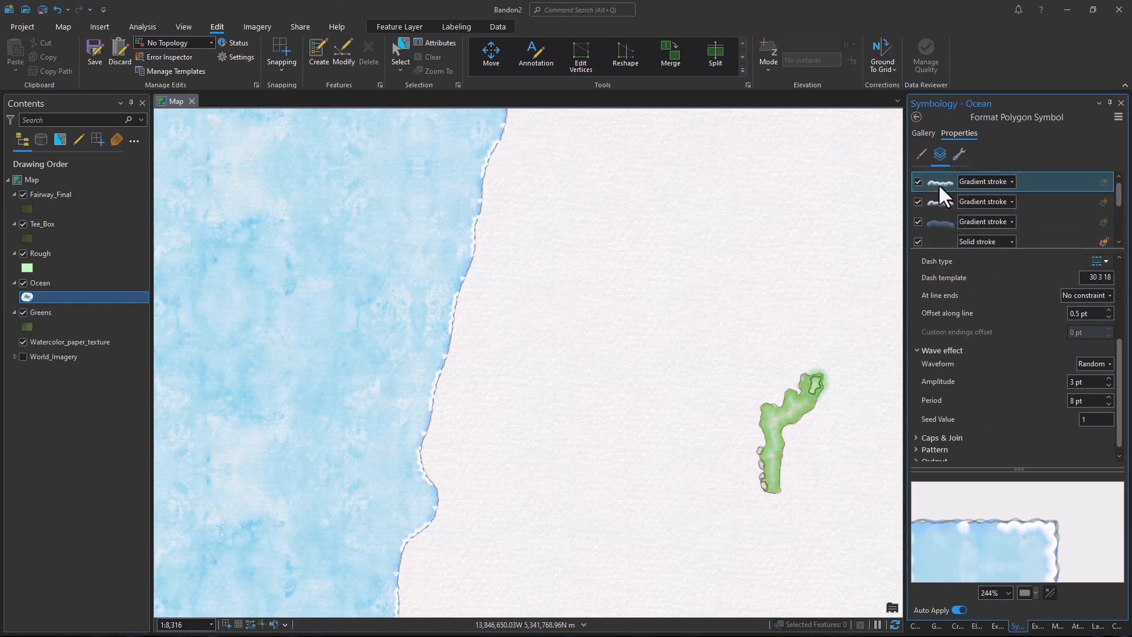
scroll(993, 276, "up", 3)
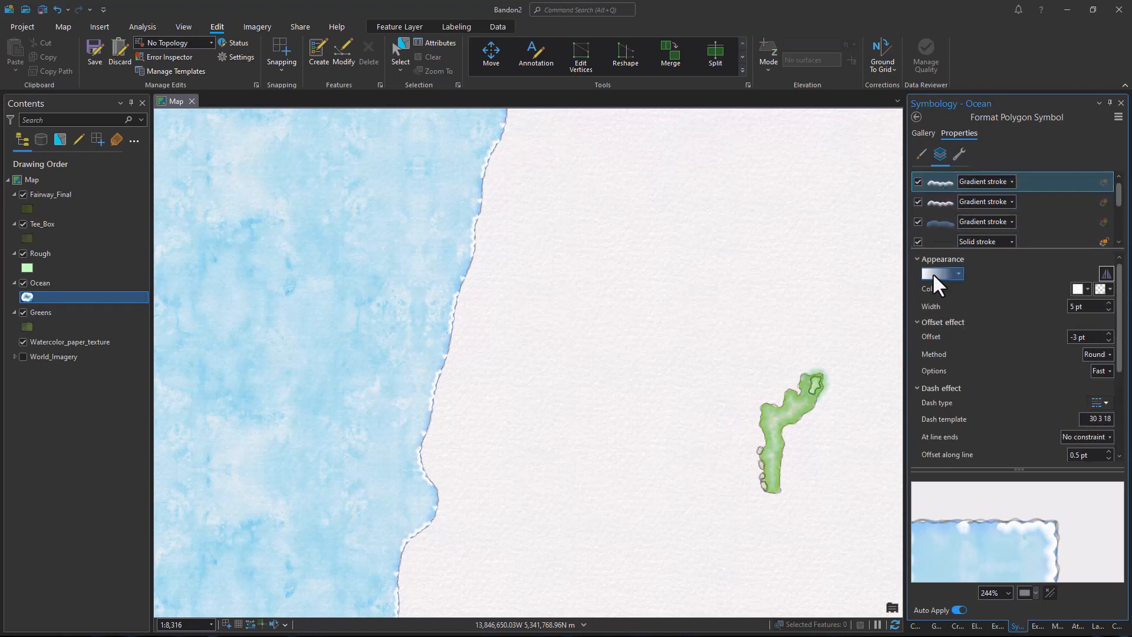
left_click(942, 369)
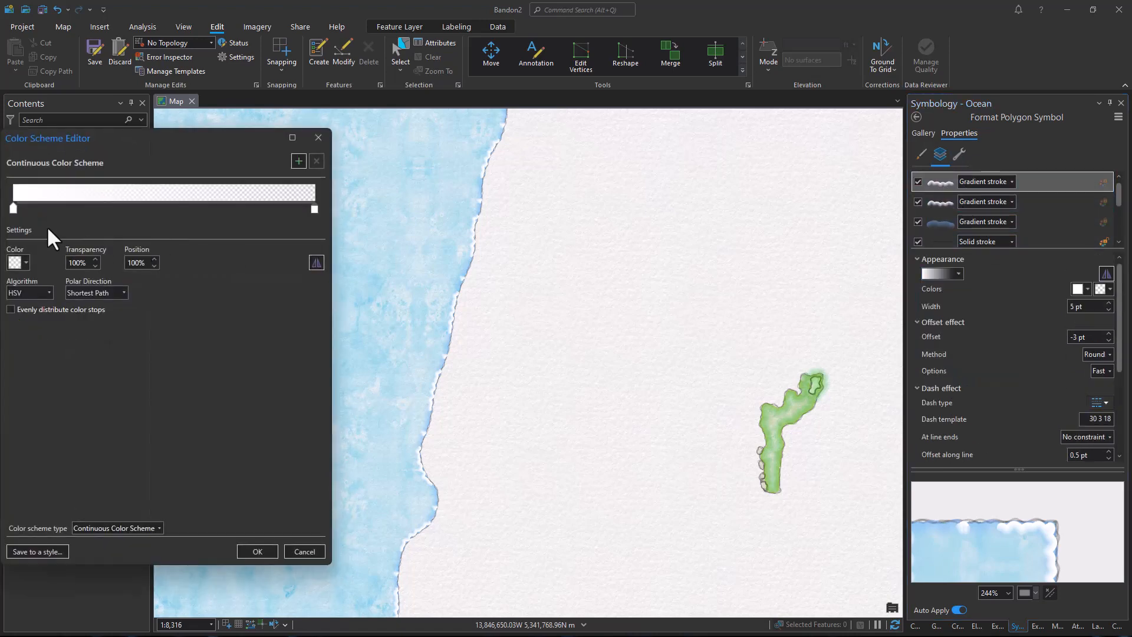
left_click(13, 208)
left_click(18, 259)
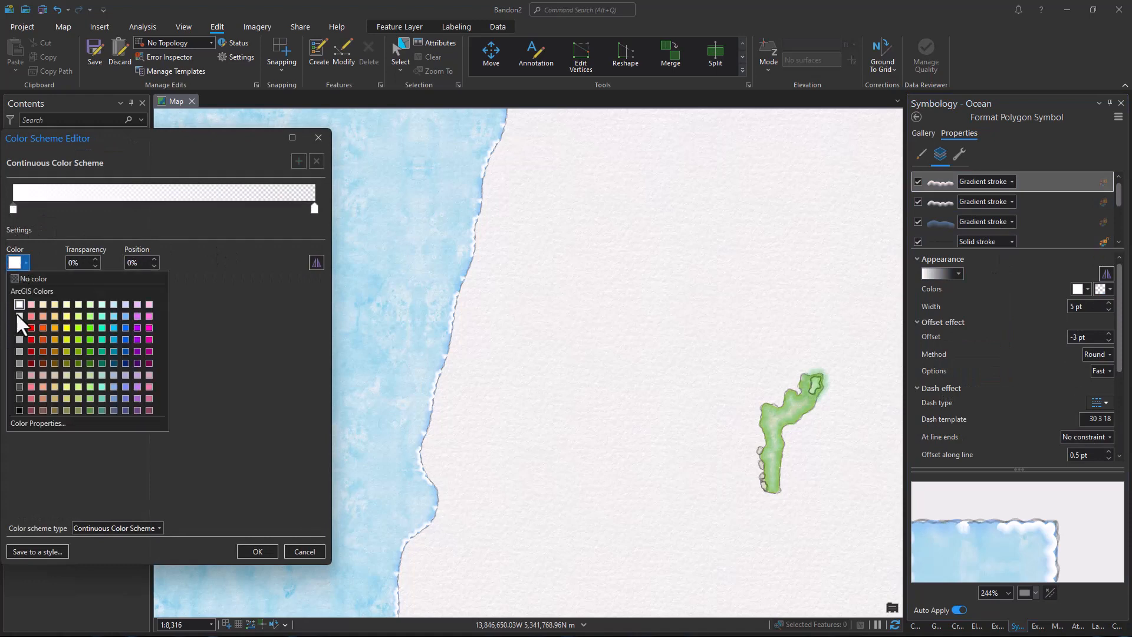
left_click(38, 416)
left_click_drag(571, 343, 531, 342)
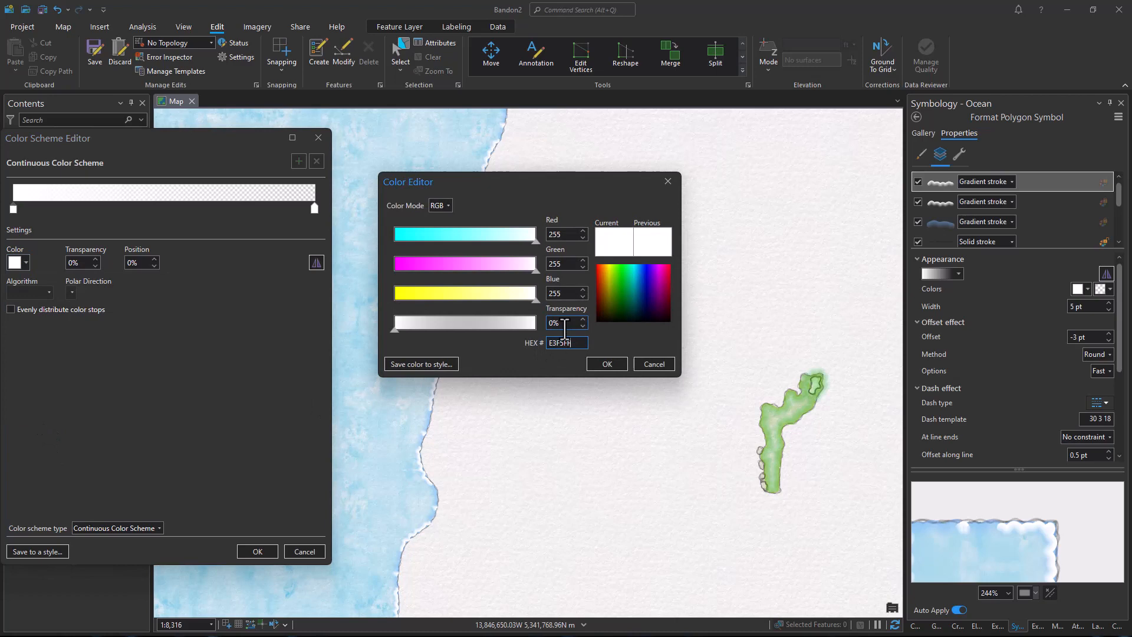
left_click(607, 363)
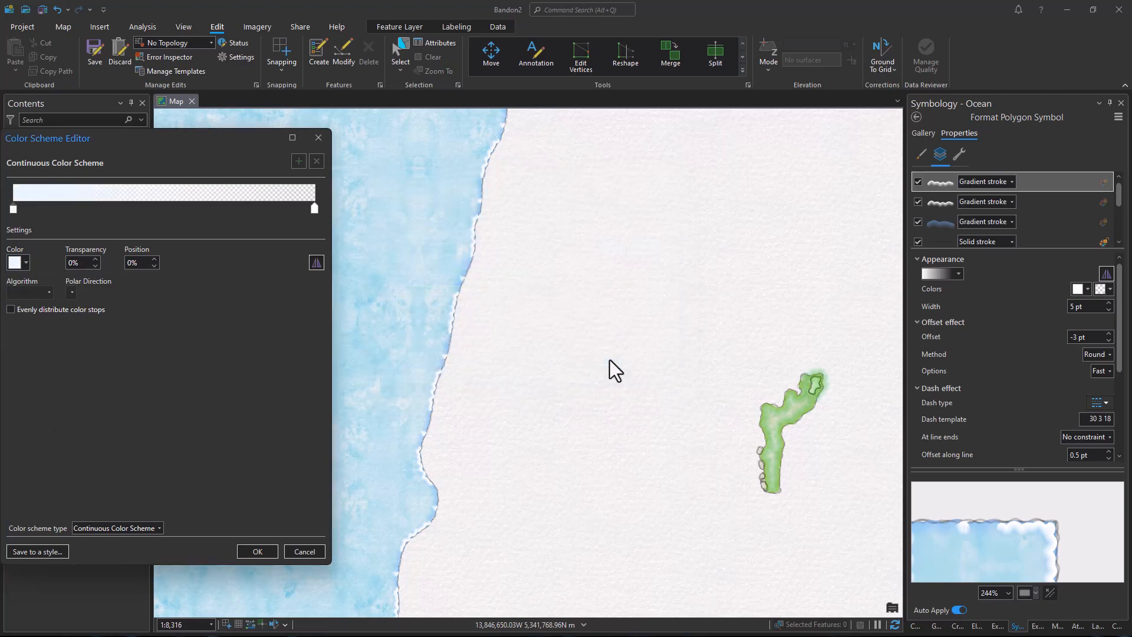
Set the copy's end color stop to hex E3F5FF, apply the color scheme, and offset the stroke by -9 pt.
left_click(315, 210)
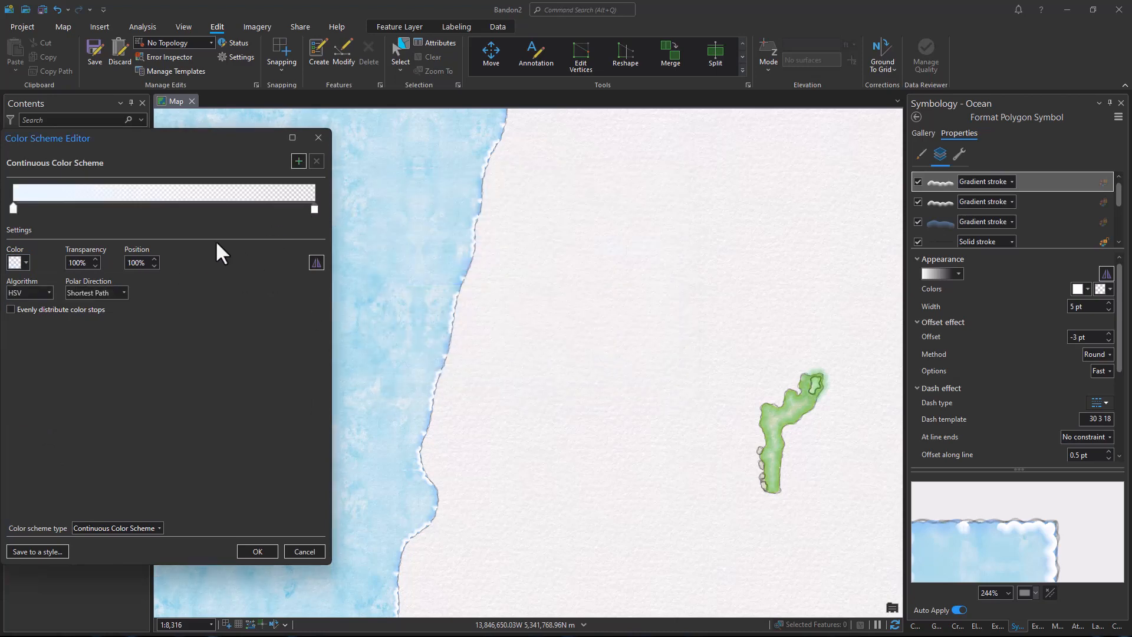
left_click(19, 262)
left_click(36, 418)
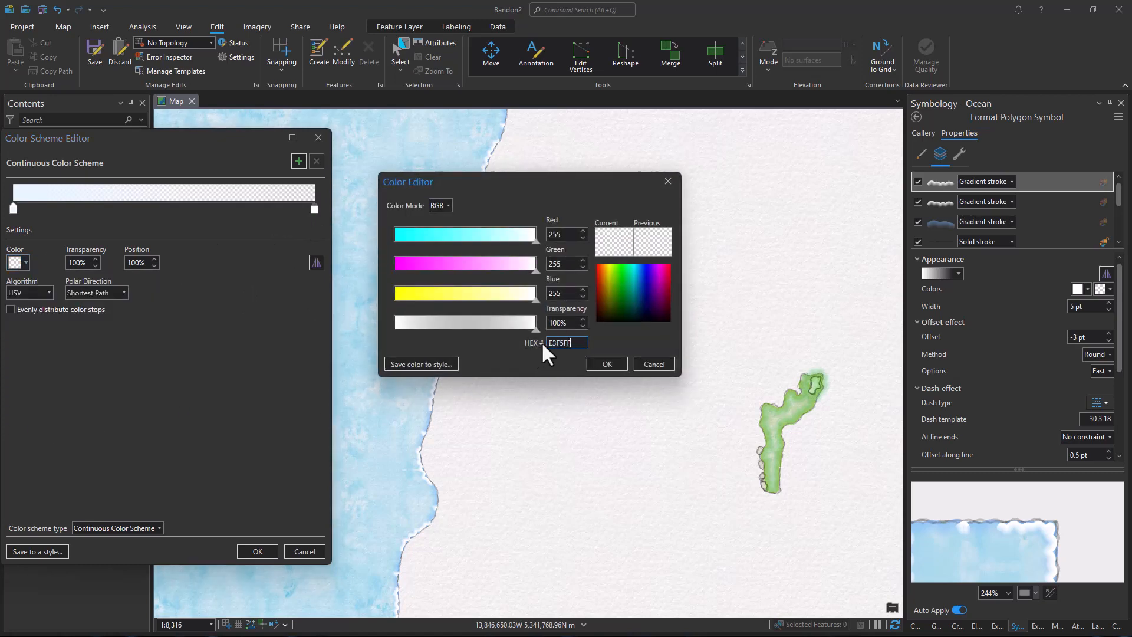
type("E3F5F5")
left_click(604, 362)
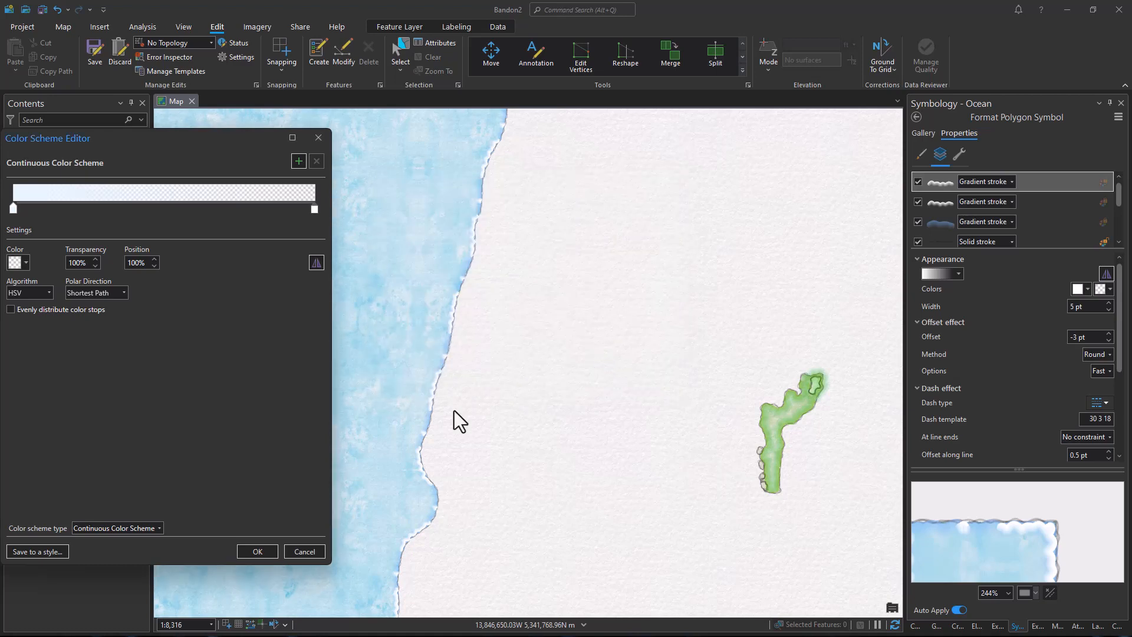
left_click(263, 551)
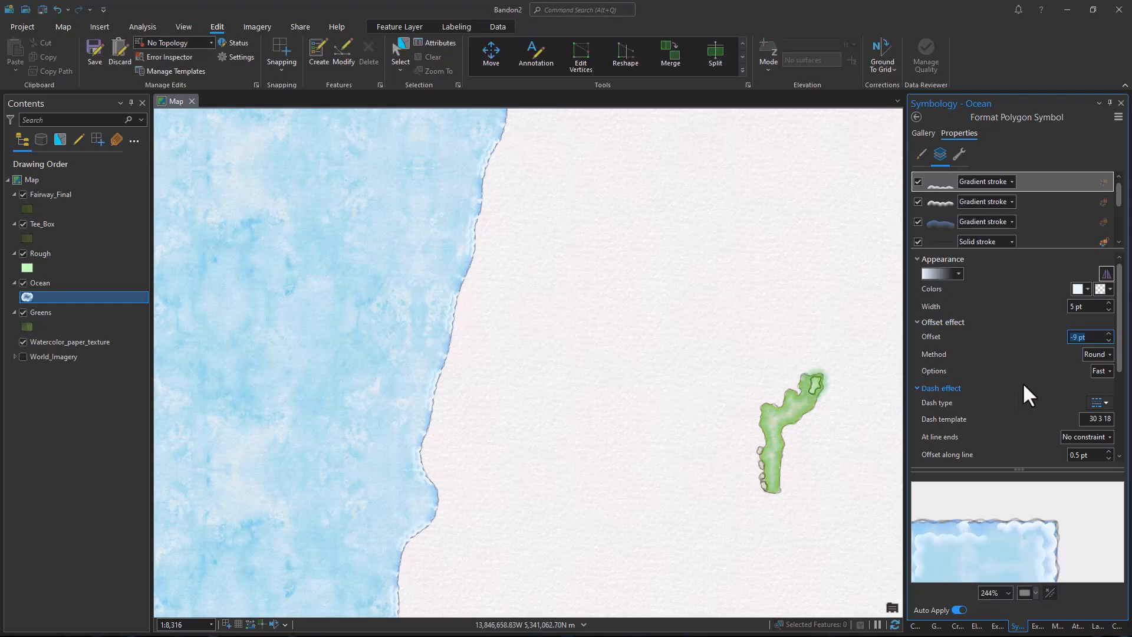
Set the dash template of the Ocean's top gradient stroke to 18 30 3.
scroll(1022, 389, "down", 1)
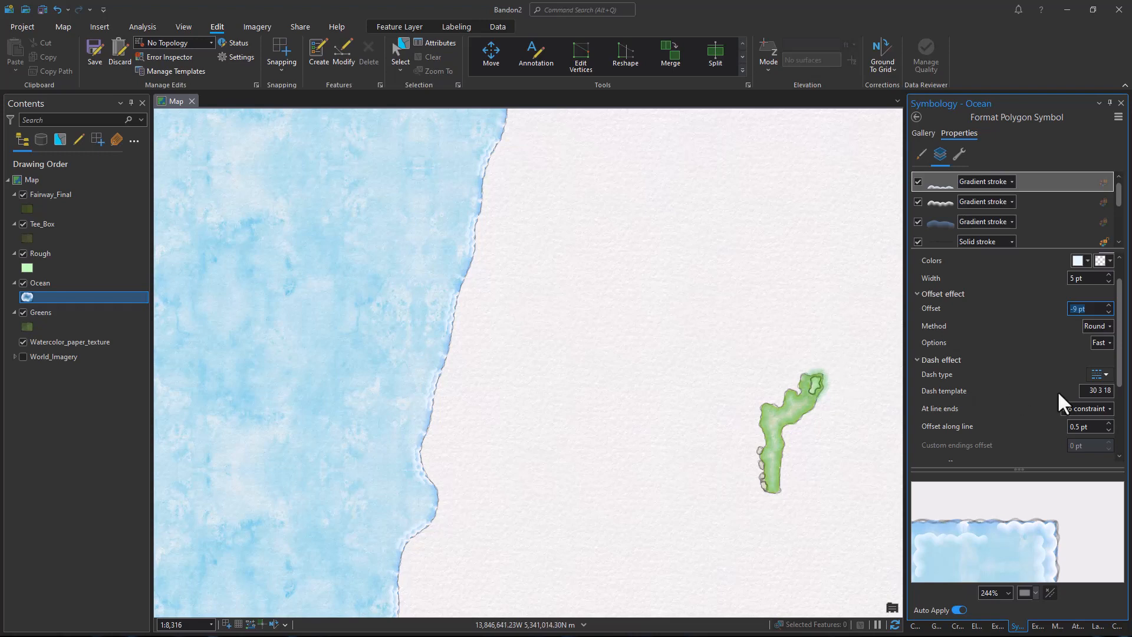
double_click(1099, 392)
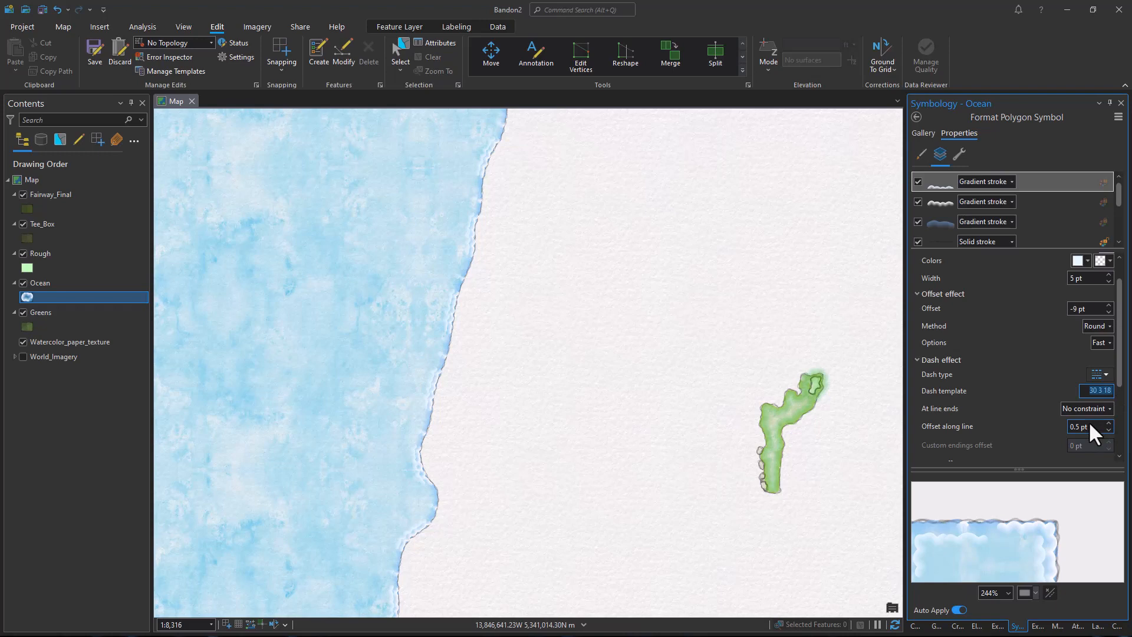
type("18 30 3")
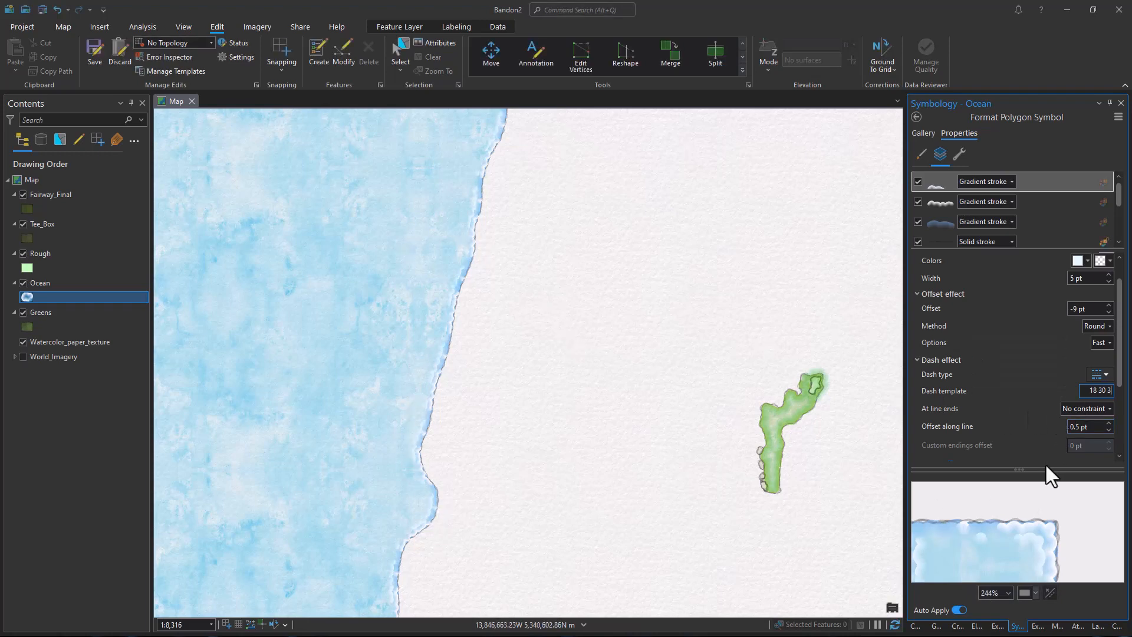
Set the top gradient stroke's wave effect to an amplitude of 2 pt and a period of 25 pt.
scroll(1044, 419, "down", 3)
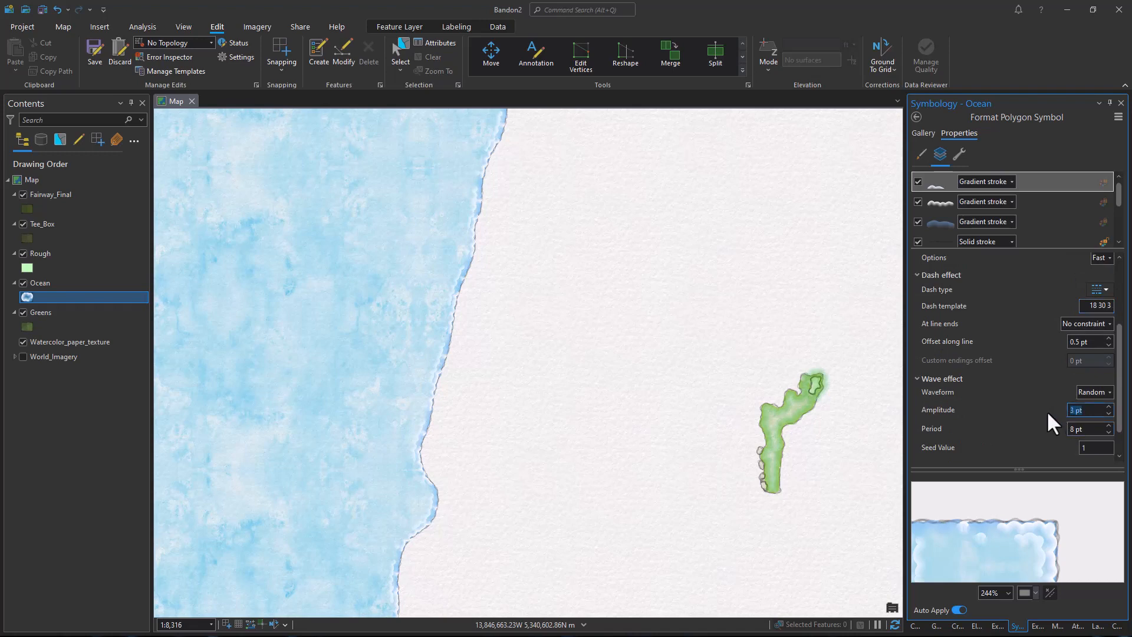
type("2")
key("Tab")
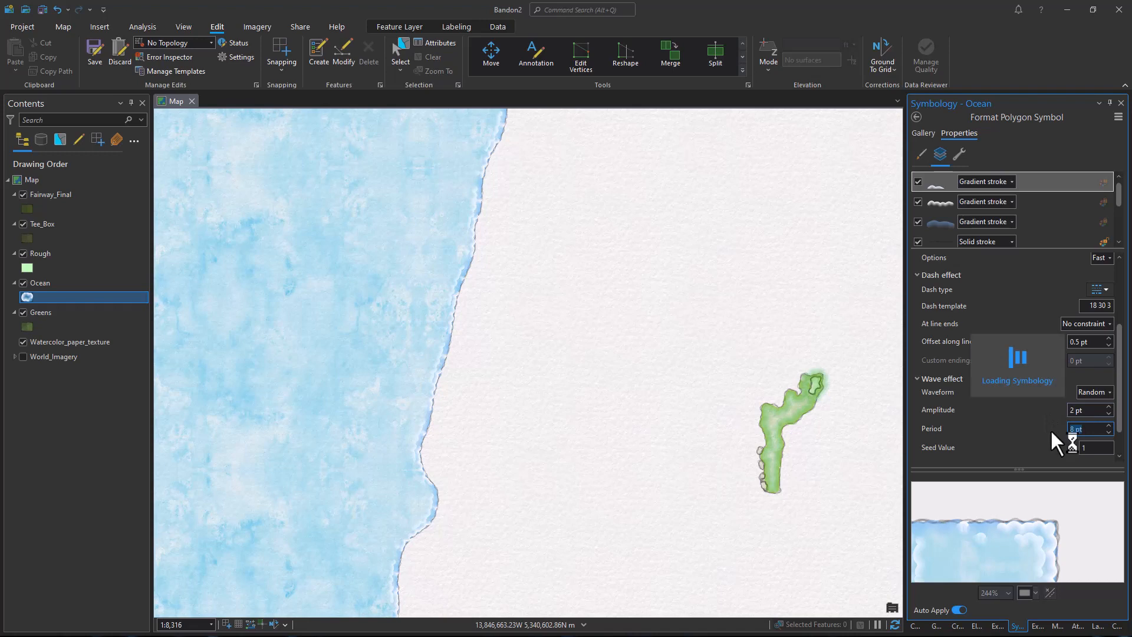
type("25")
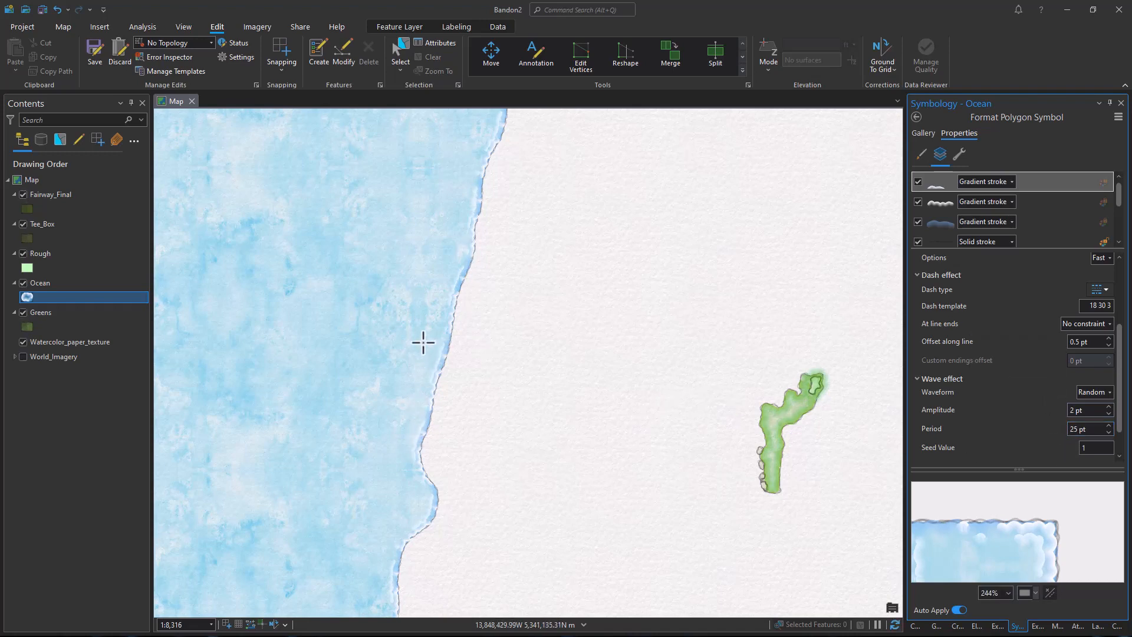
Start a new feature class in the project's Default.gdb geodatabase and save the pending map edits.
scroll(829, 435, "up", 4)
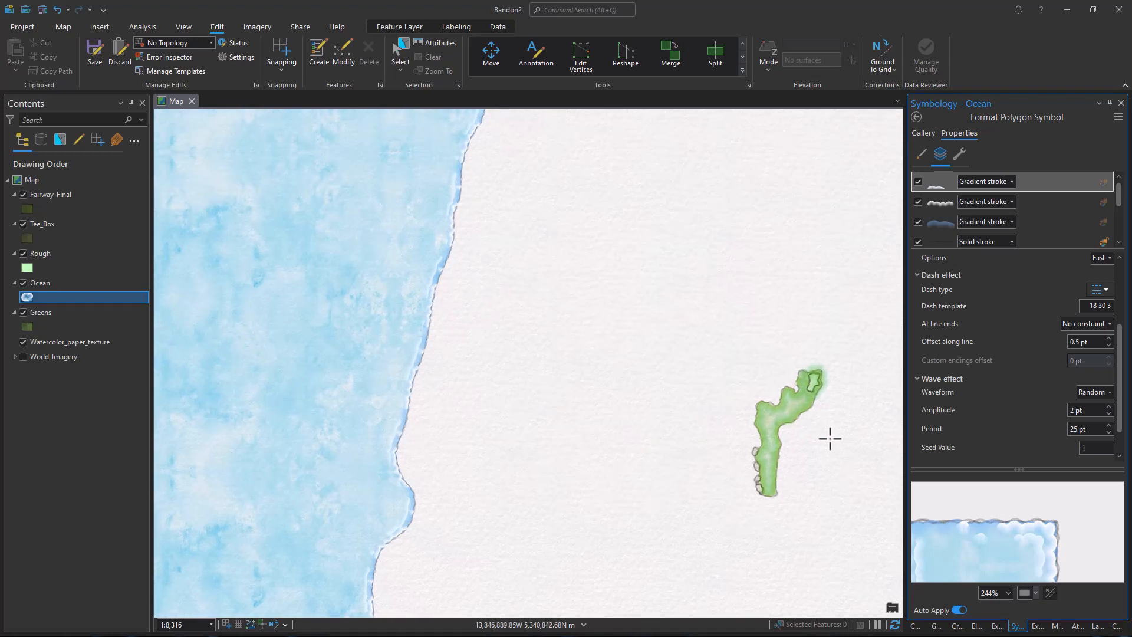
left_click_drag(749, 370, 709, 369)
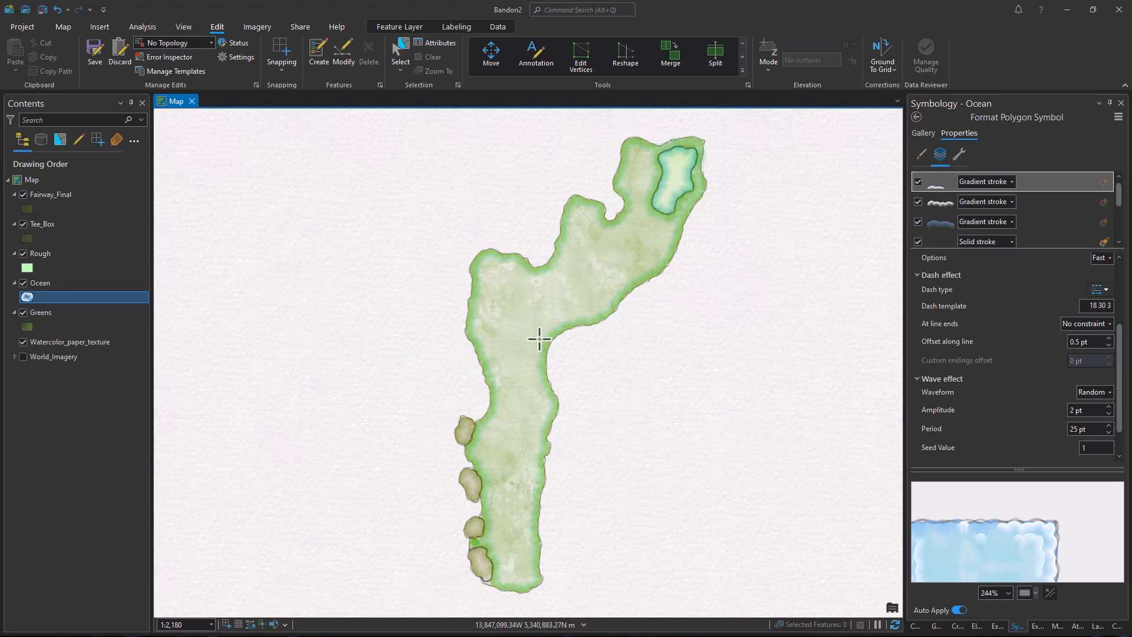
left_click(915, 627)
left_click(923, 119)
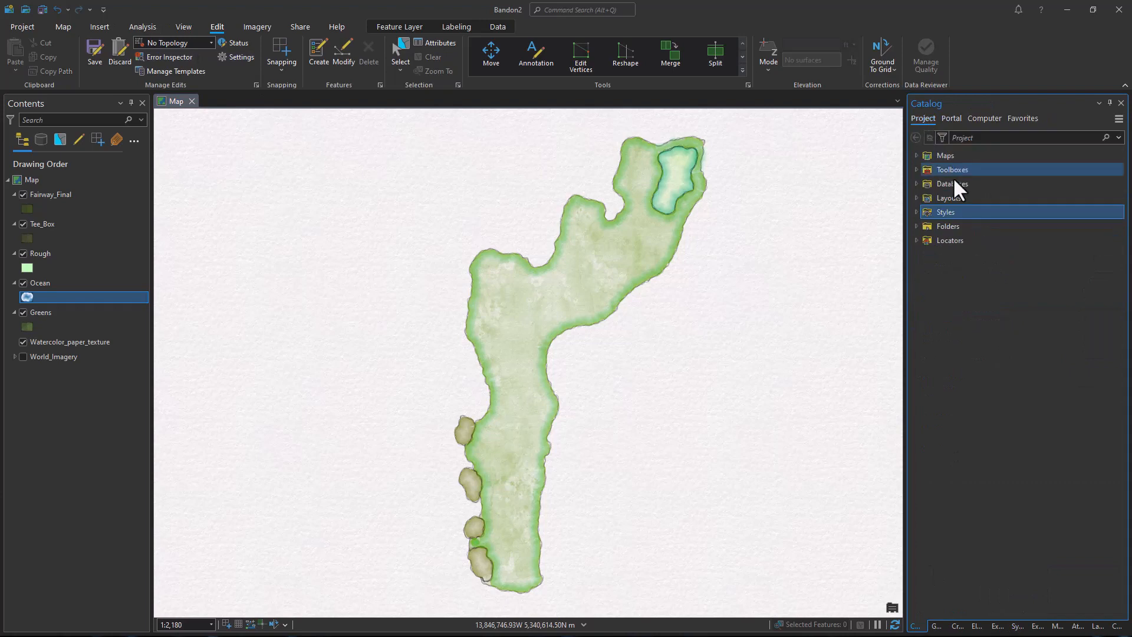
left_click(916, 184)
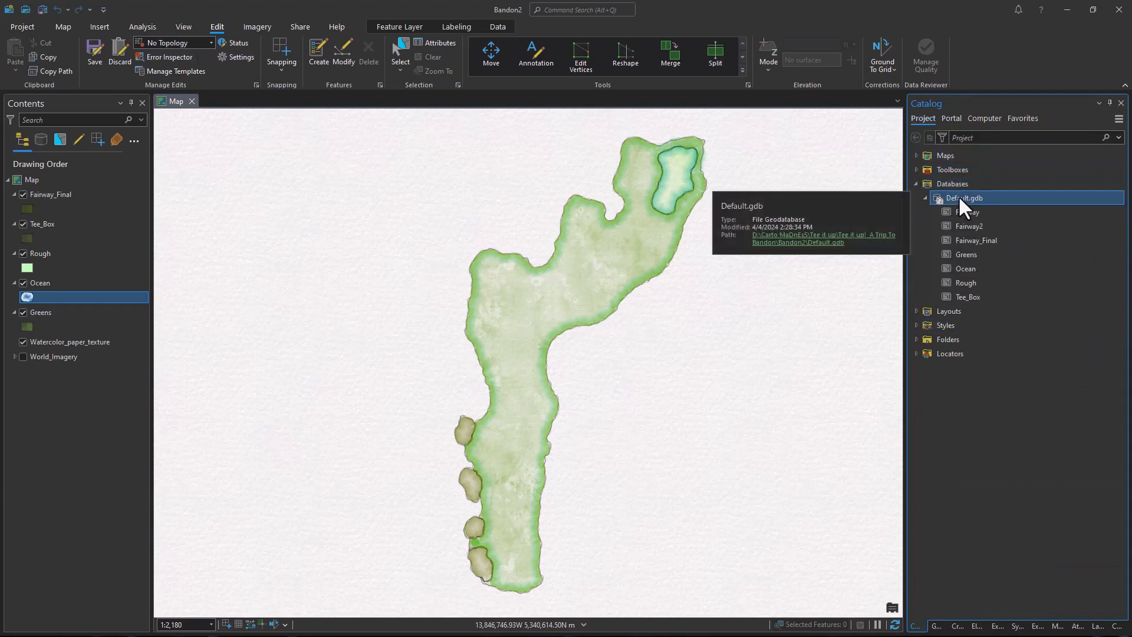
right_click(960, 199)
mouse_move(910, 205)
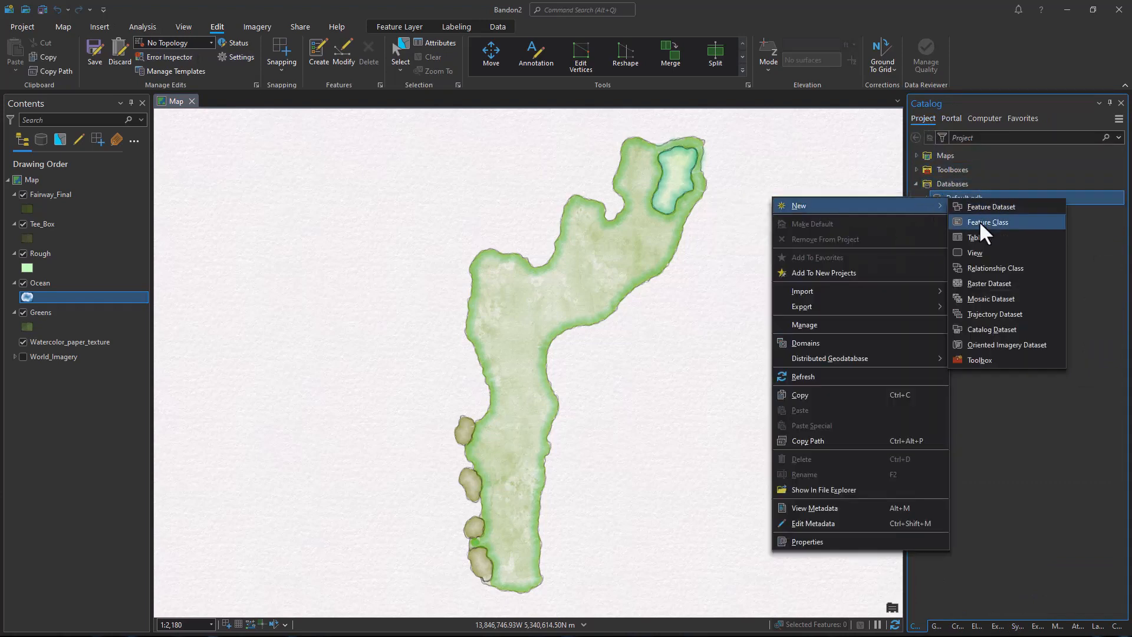
left_click(979, 222)
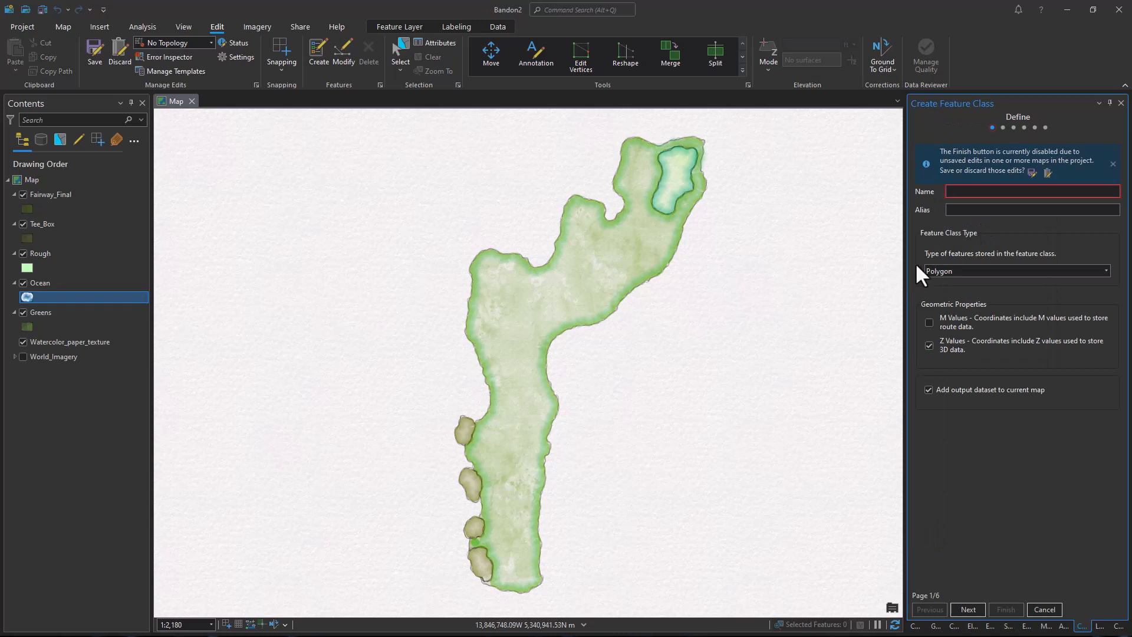
left_click(1030, 172)
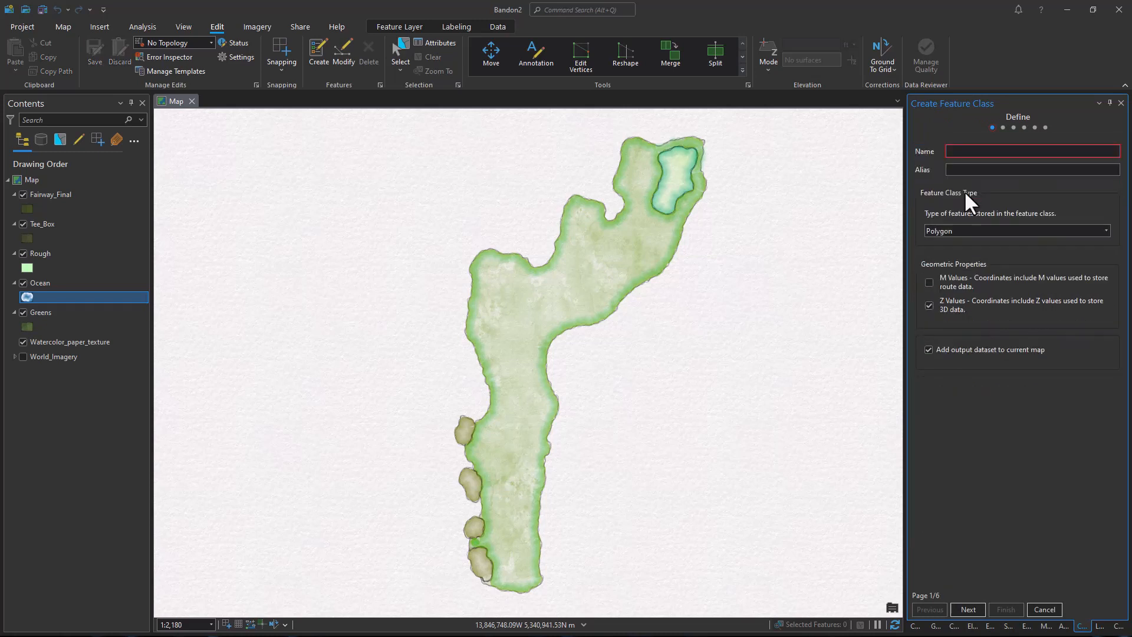
Name the new feature class Fairway_Indicator and set its feature class type to Line.
left_click(964, 153)
type("Fairway_Indicator")
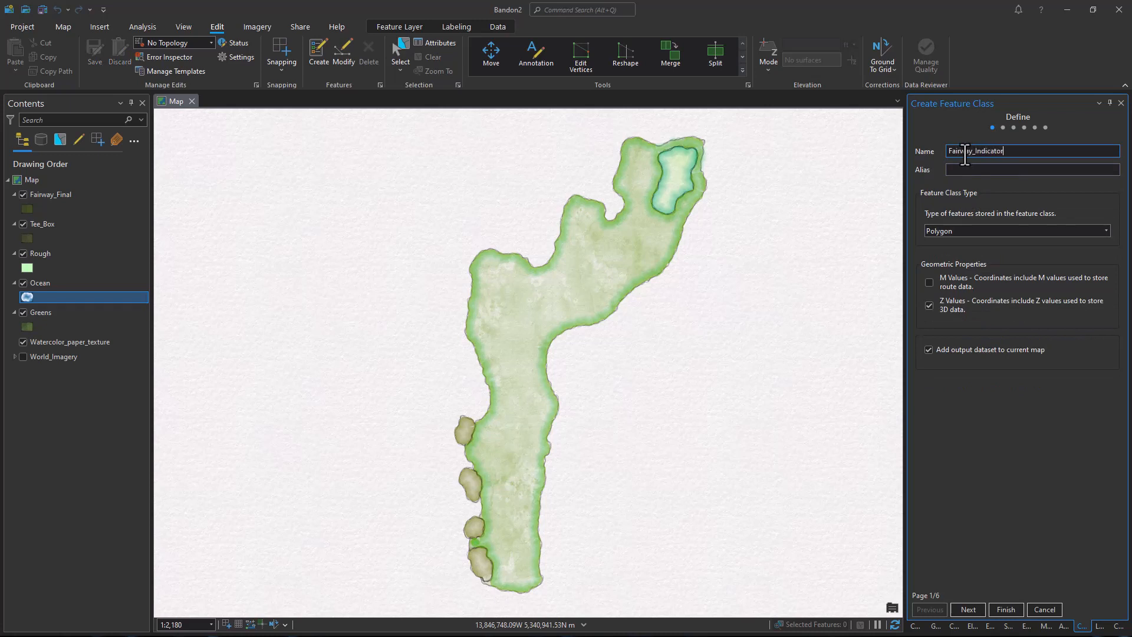
left_click(958, 230)
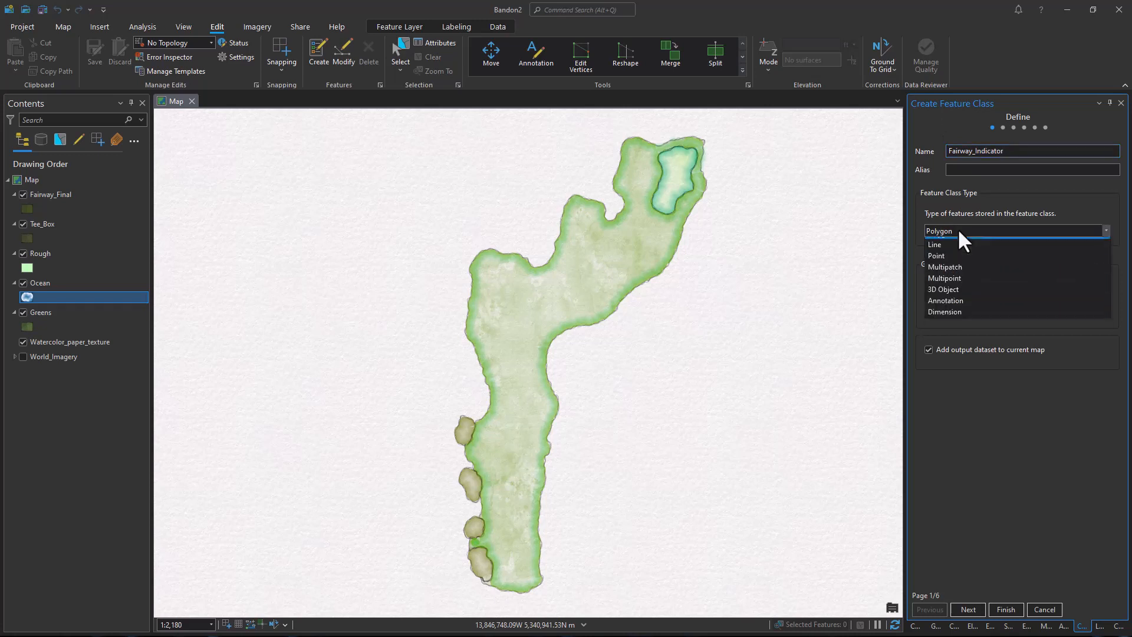
left_click(956, 252)
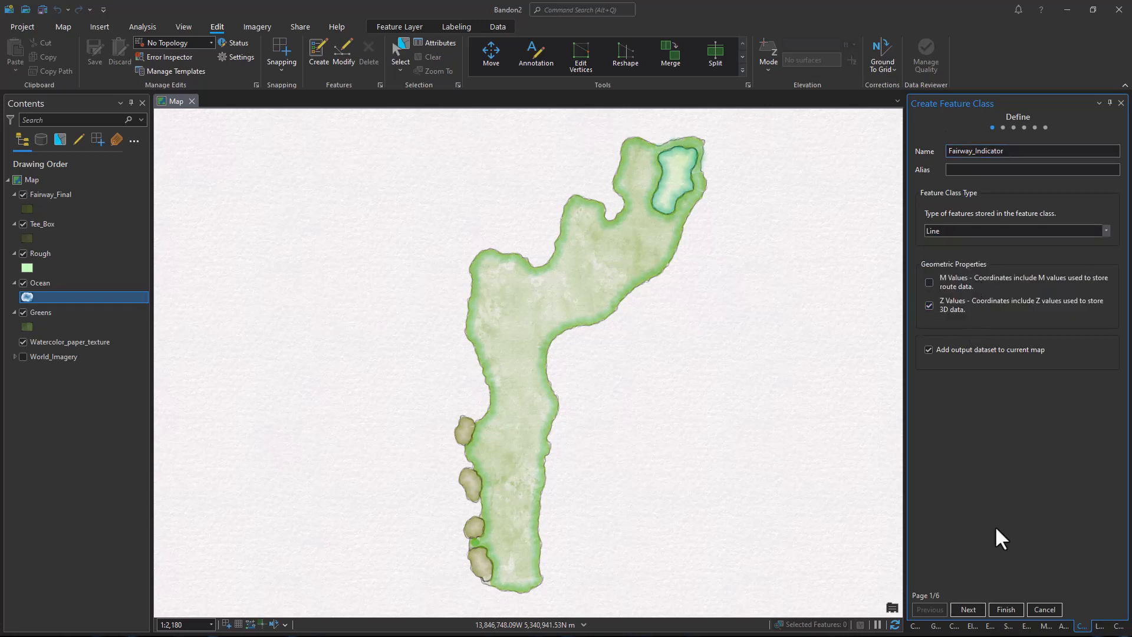
Add a field named Fairway with the Text data type and finish creating the feature class.
left_click(970, 609)
left_click(997, 204)
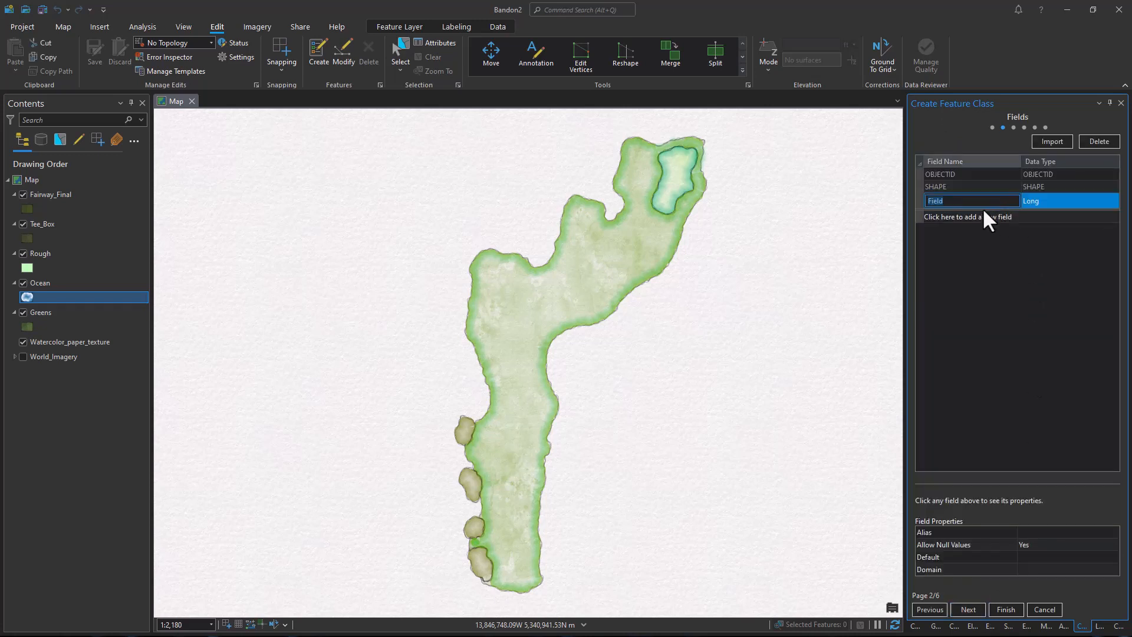
type("Fairway")
left_click(1041, 201)
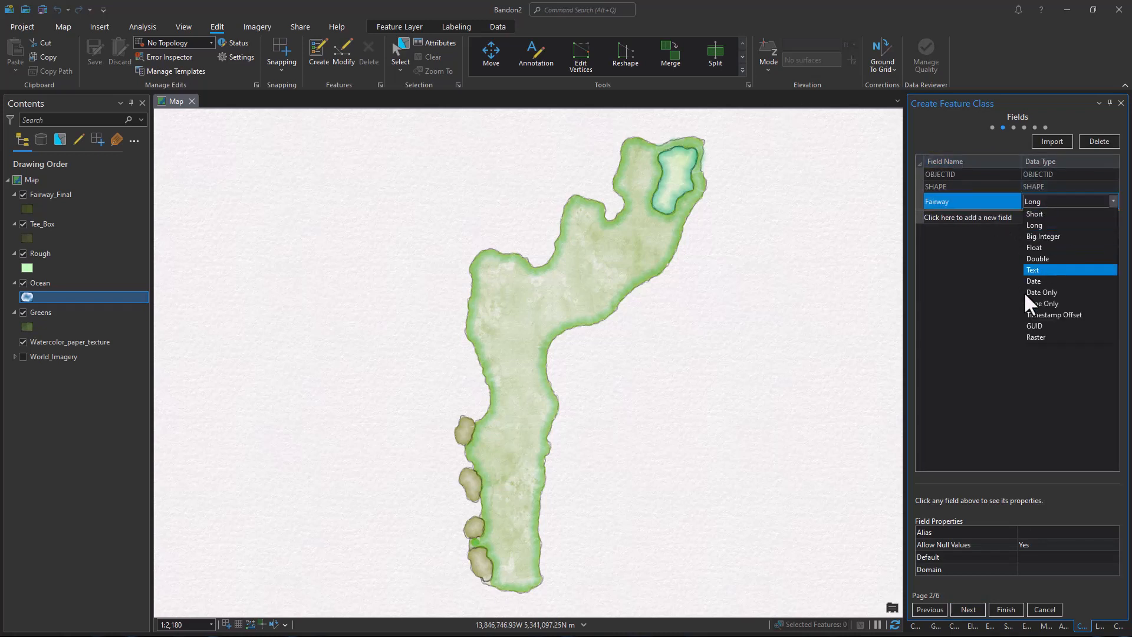
left_click(1048, 271)
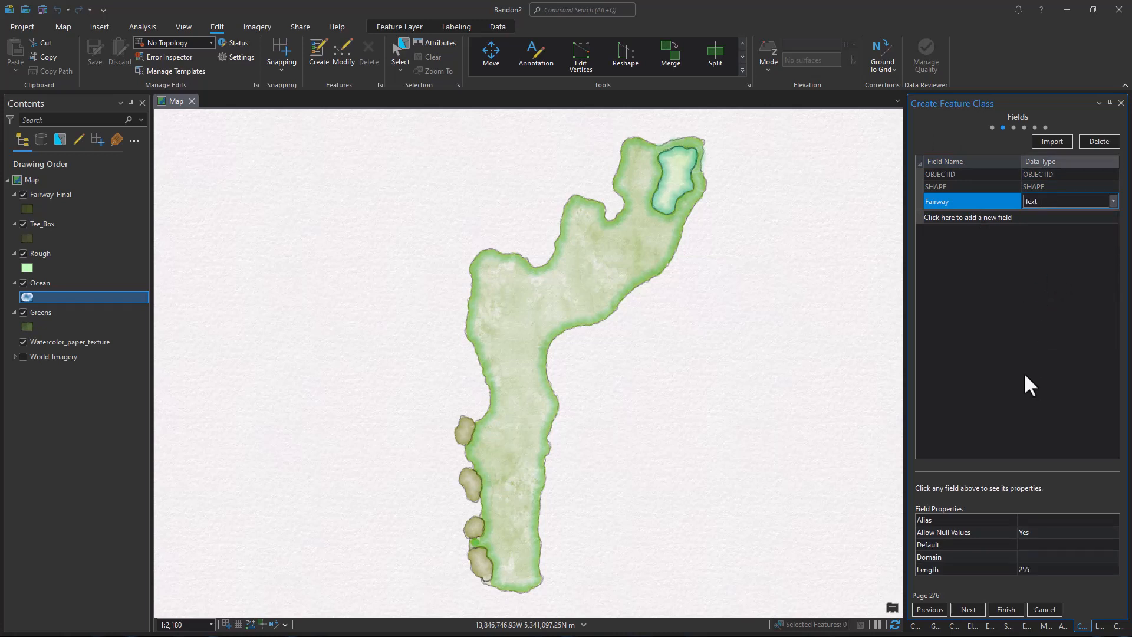
left_click(1006, 609)
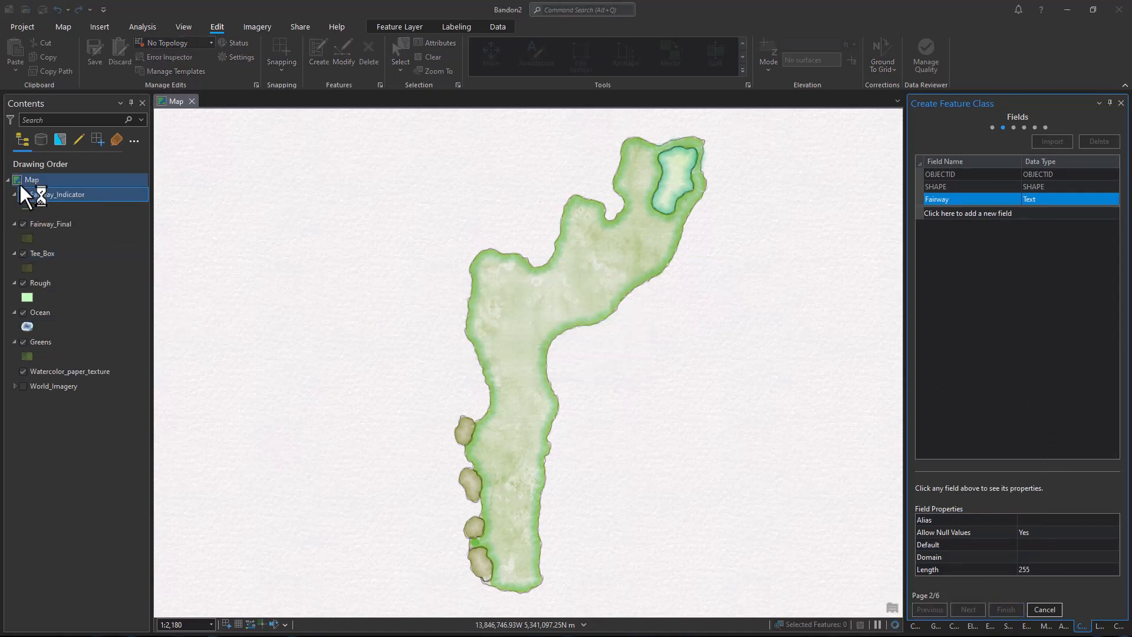
Change the Fairway_Indicator line symbol's color to dark gray and apply a dashed dash type.
left_click(29, 210)
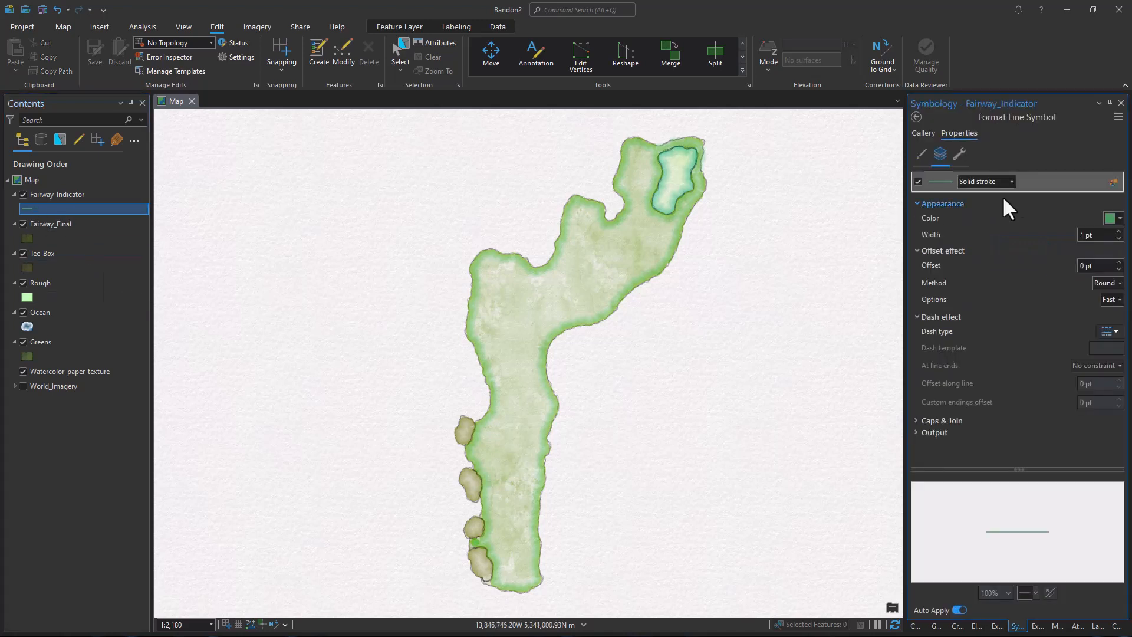
left_click(1112, 218)
left_click(981, 342)
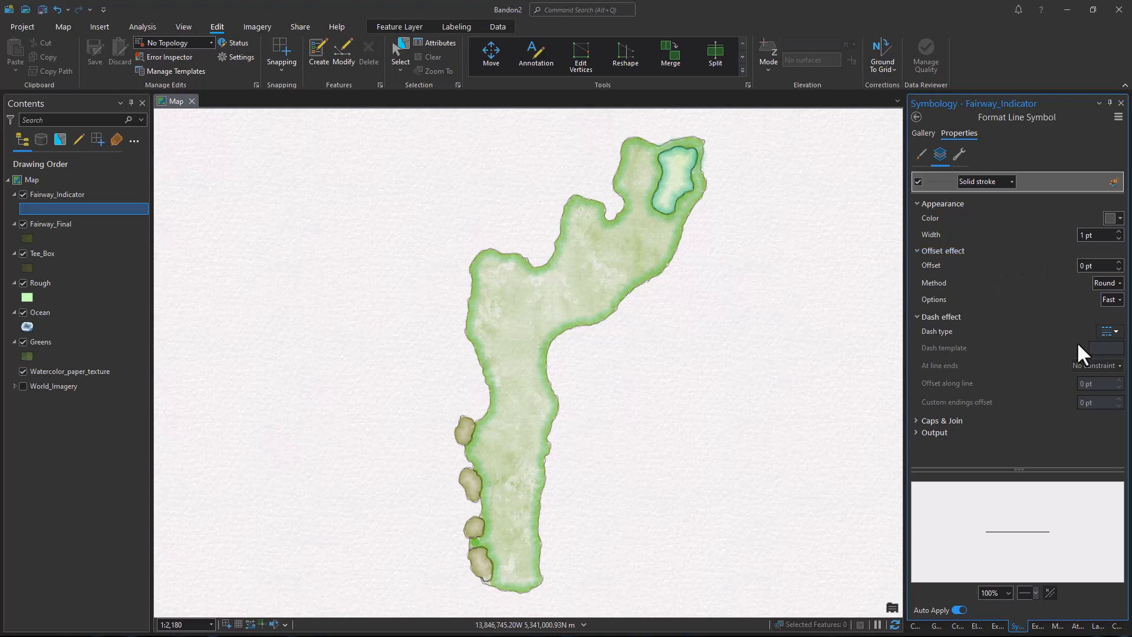
left_click(1100, 333)
left_click(1101, 364)
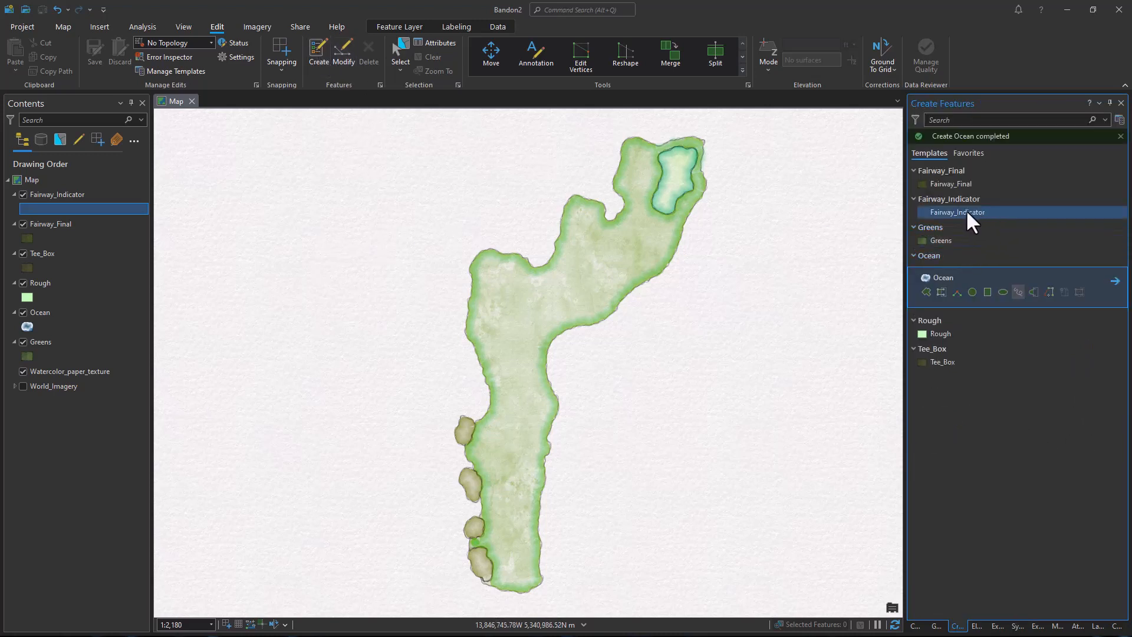
Draw a Fairway_Indicator line from the lowest tee box through the fairway's bend to the green.
left_click(919, 210)
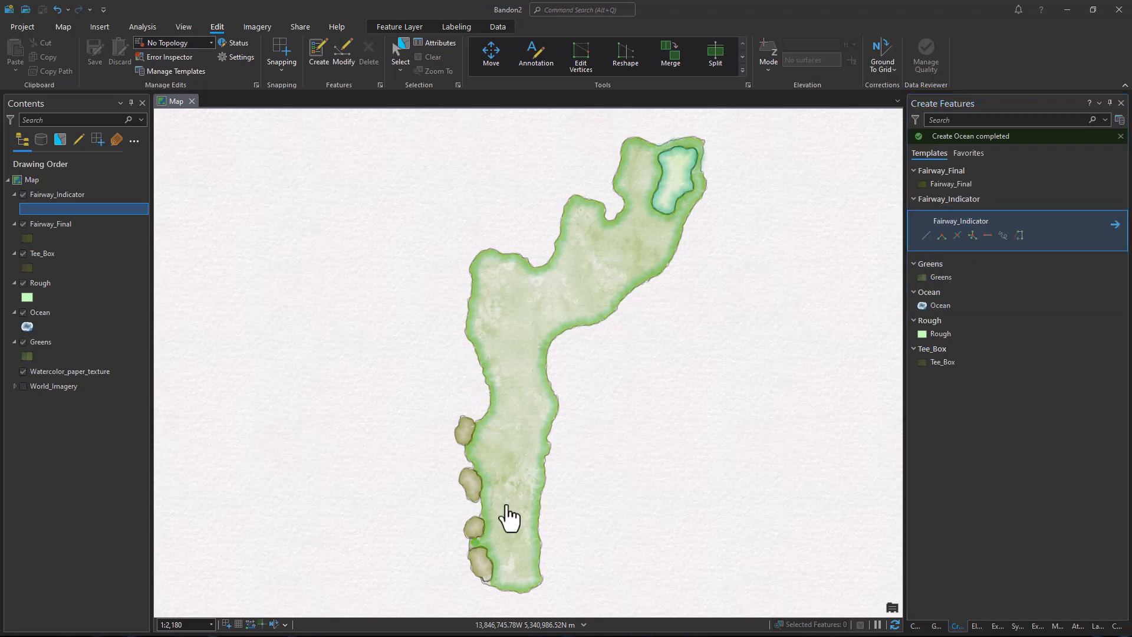
left_click(481, 563)
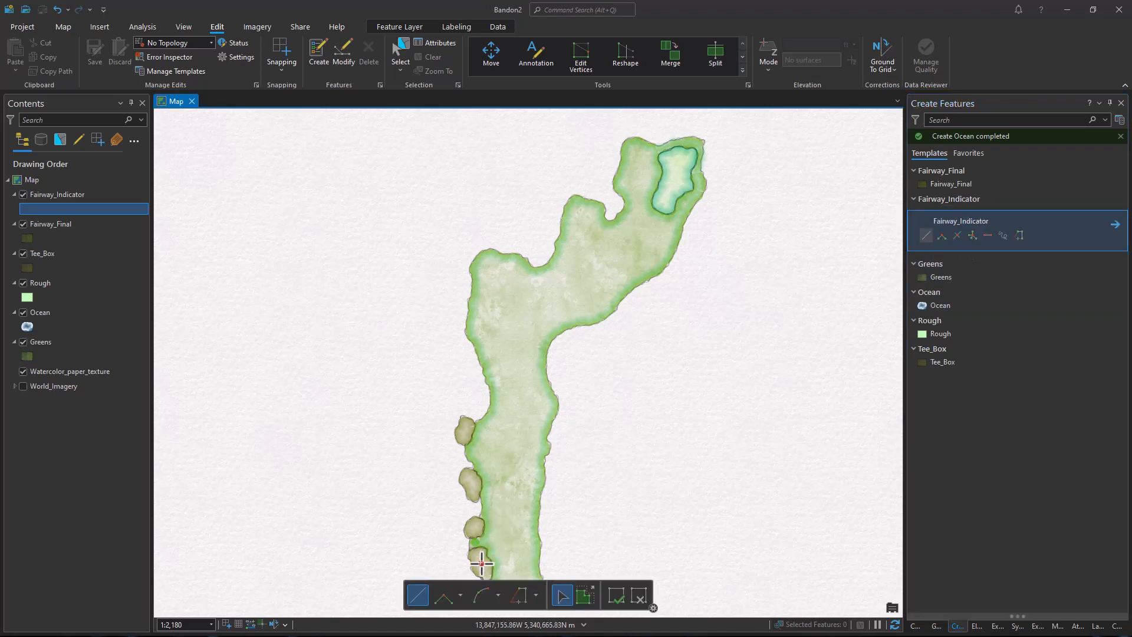
left_click(521, 314)
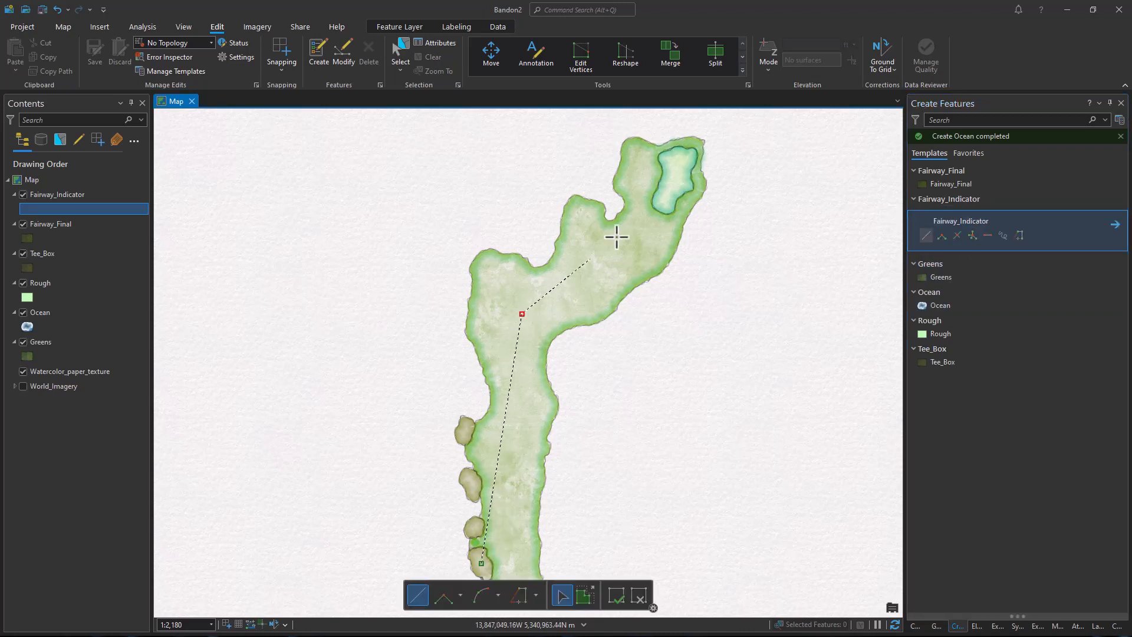
double_click(671, 183)
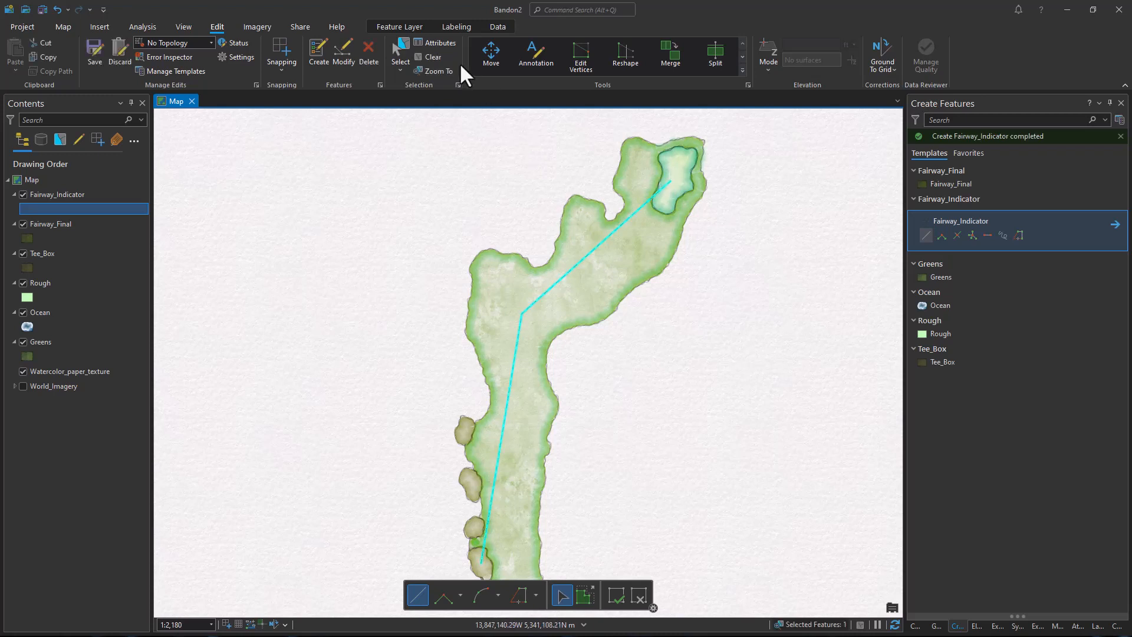
Set the new line's Fairway attribute to 1, apply the change, and clear the selection.
left_click(439, 43)
left_click(996, 379)
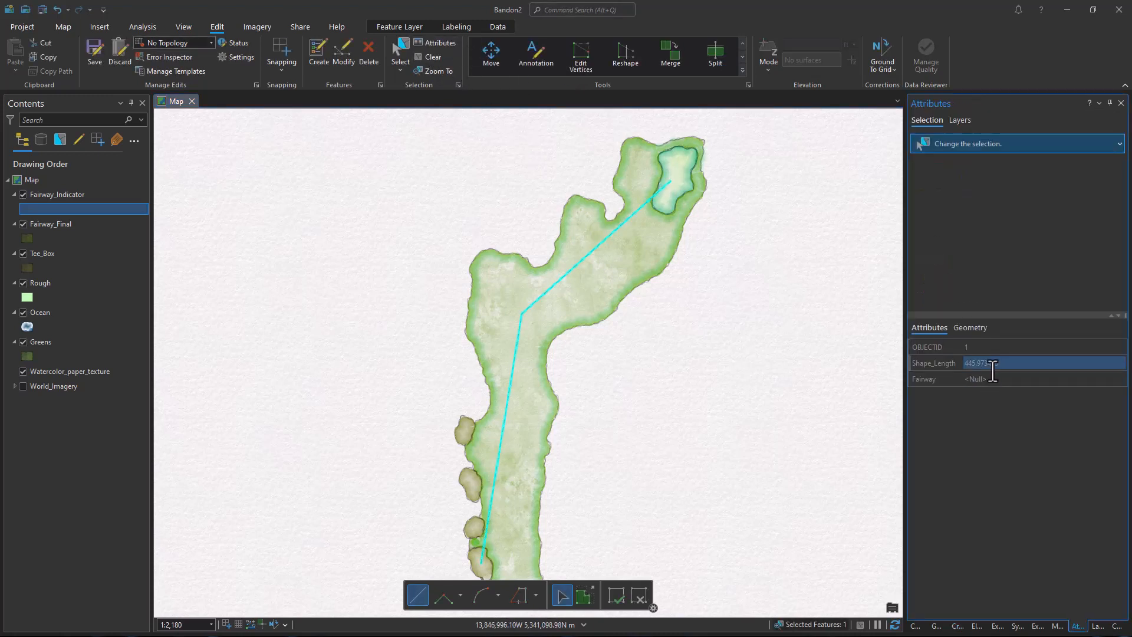
type("1")
key("Return")
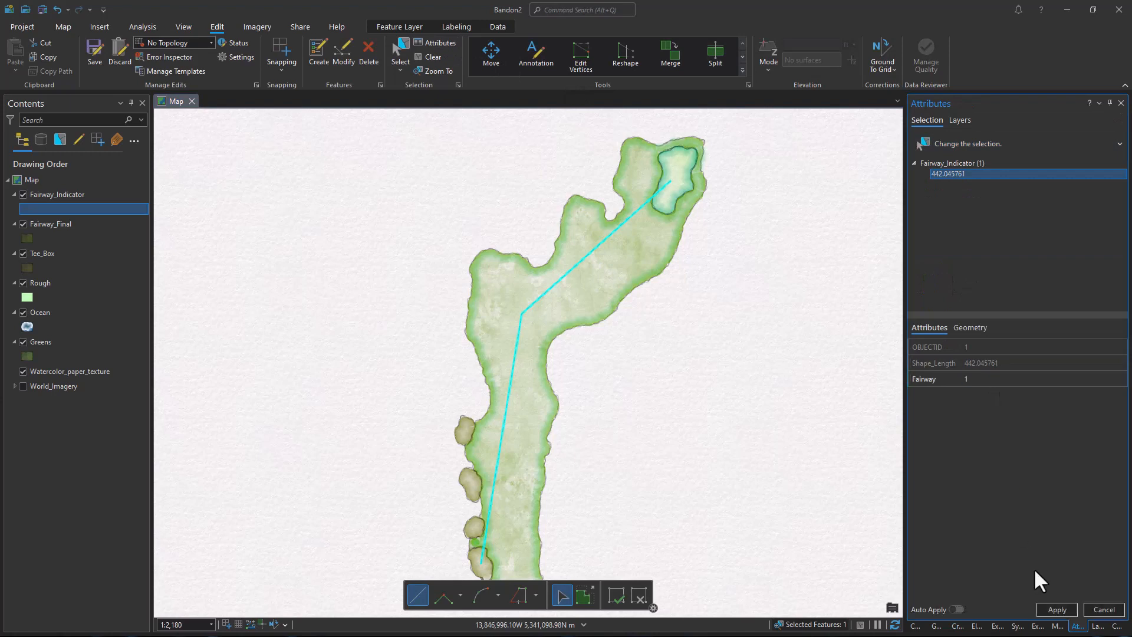
left_click(1057, 610)
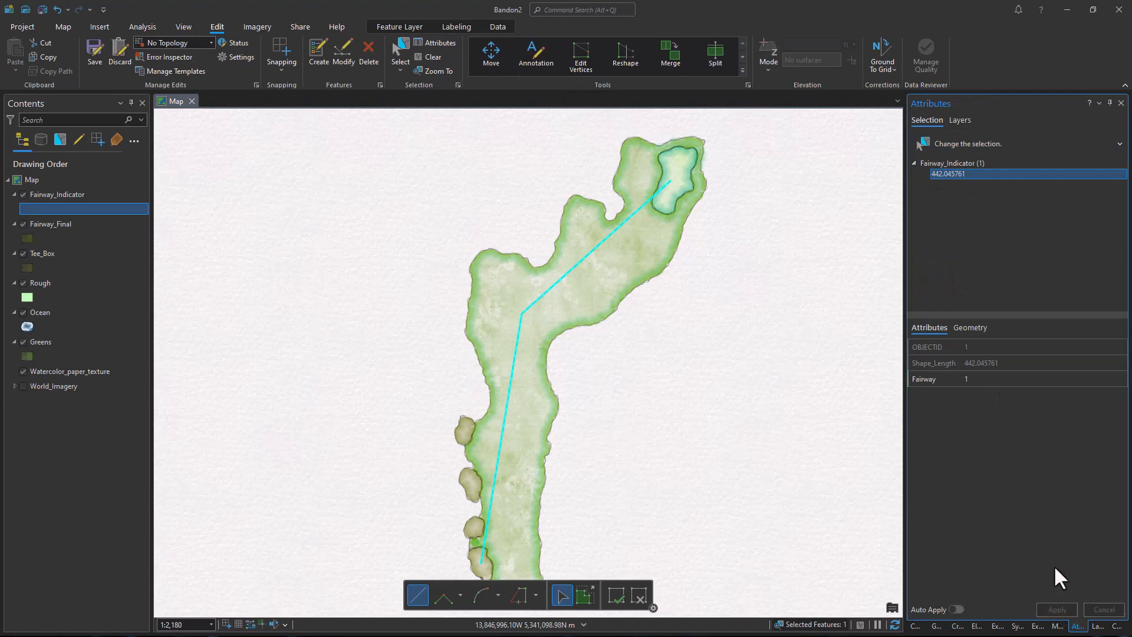
left_click(430, 57)
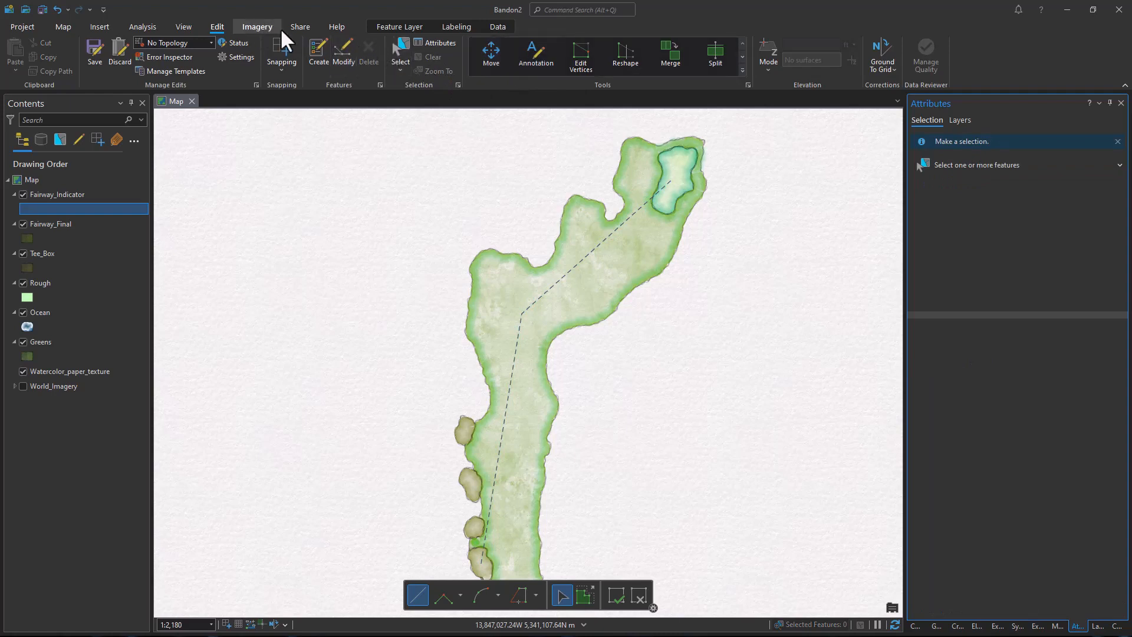
Turn on labels for the Fairway_Indicator layer and use Fairway as the label field.
left_click(465, 25)
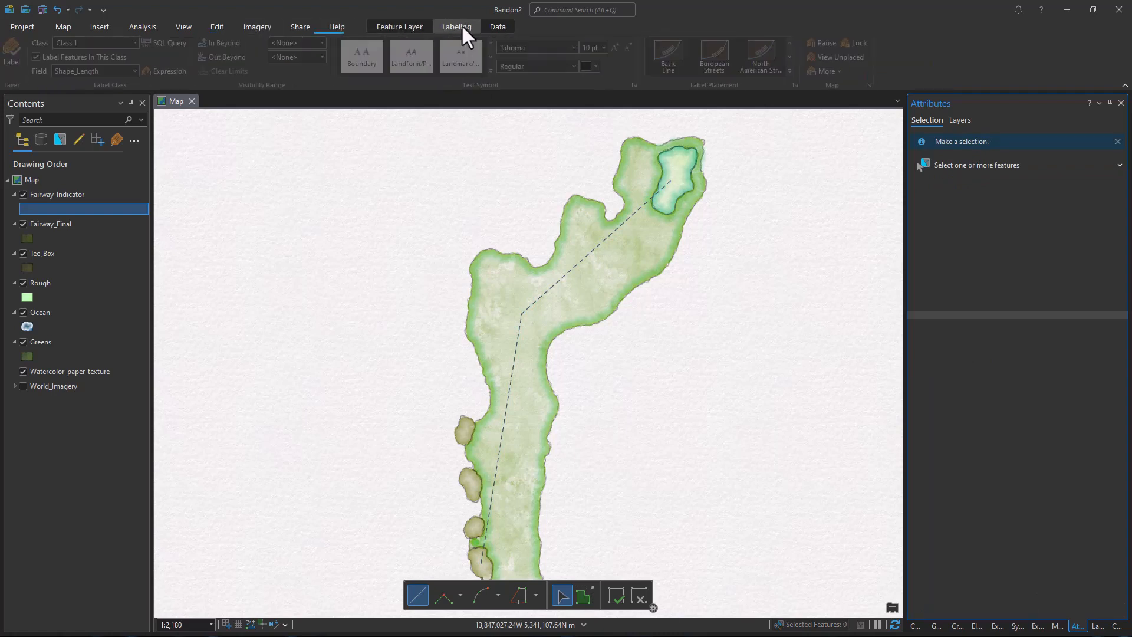
left_click(19, 48)
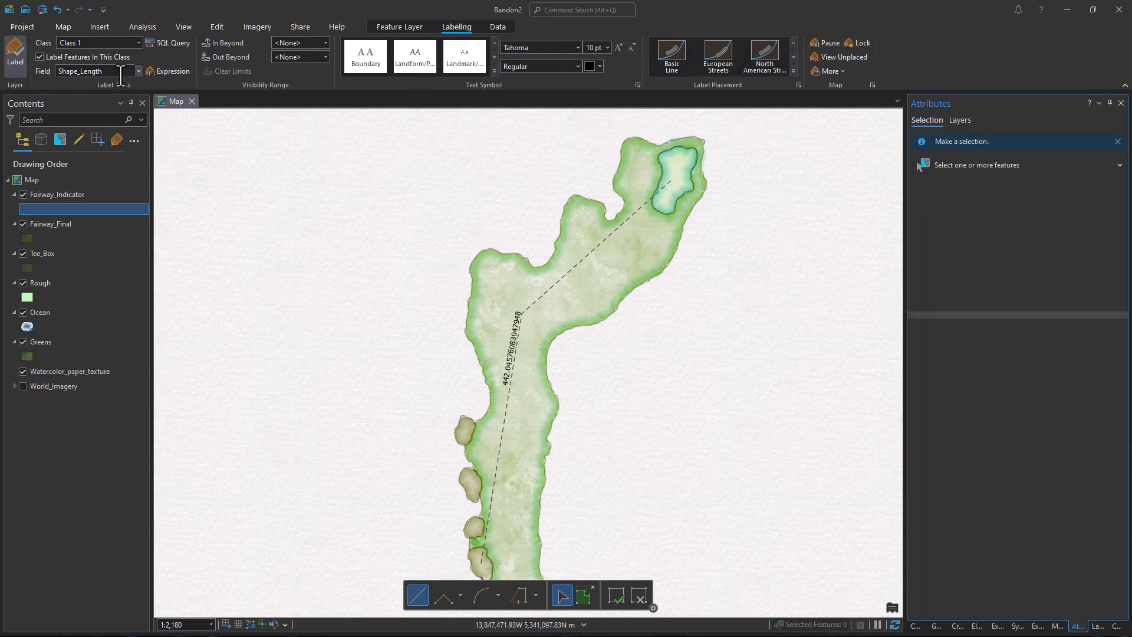
left_click(138, 71)
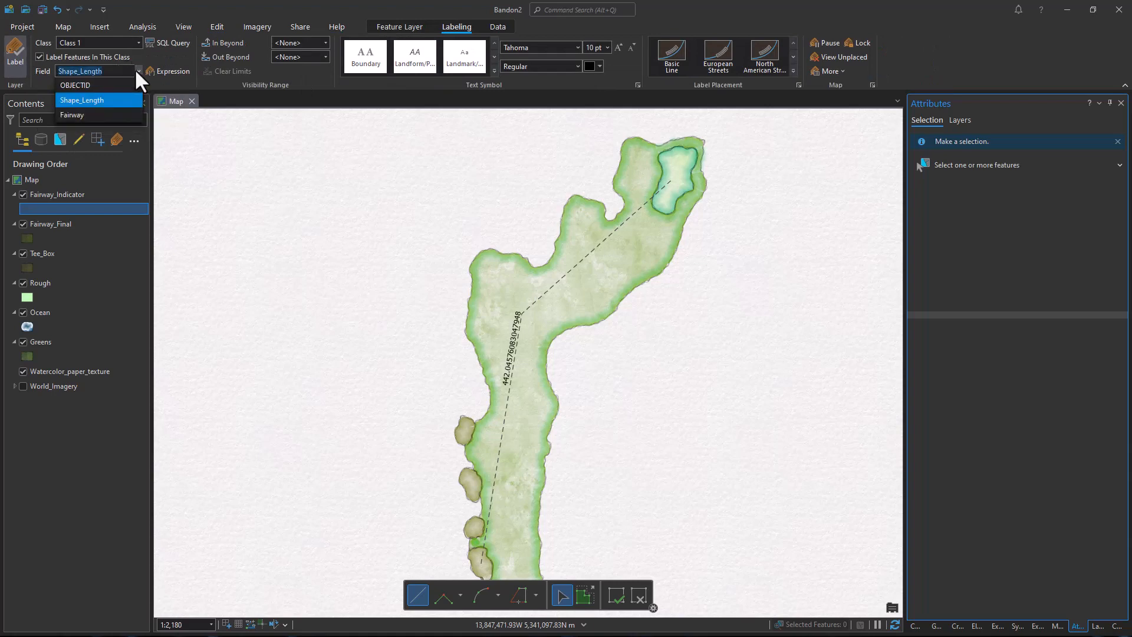
left_click(94, 111)
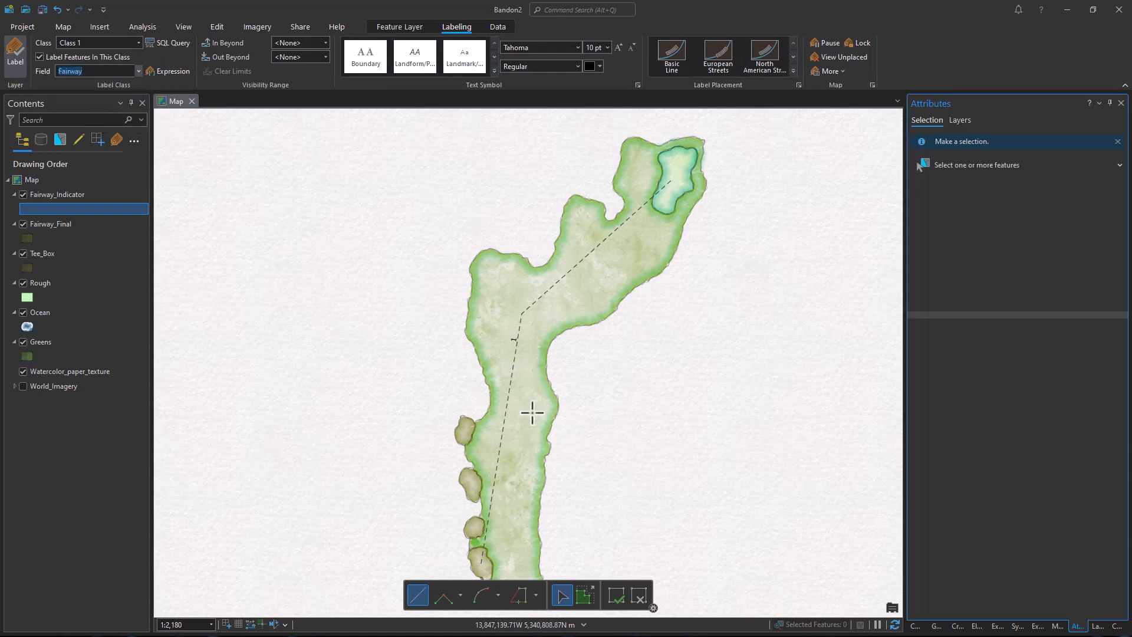
Set the Fairway_Indicator label placement to Centered horizontal.
left_click(798, 85)
left_click(1012, 238)
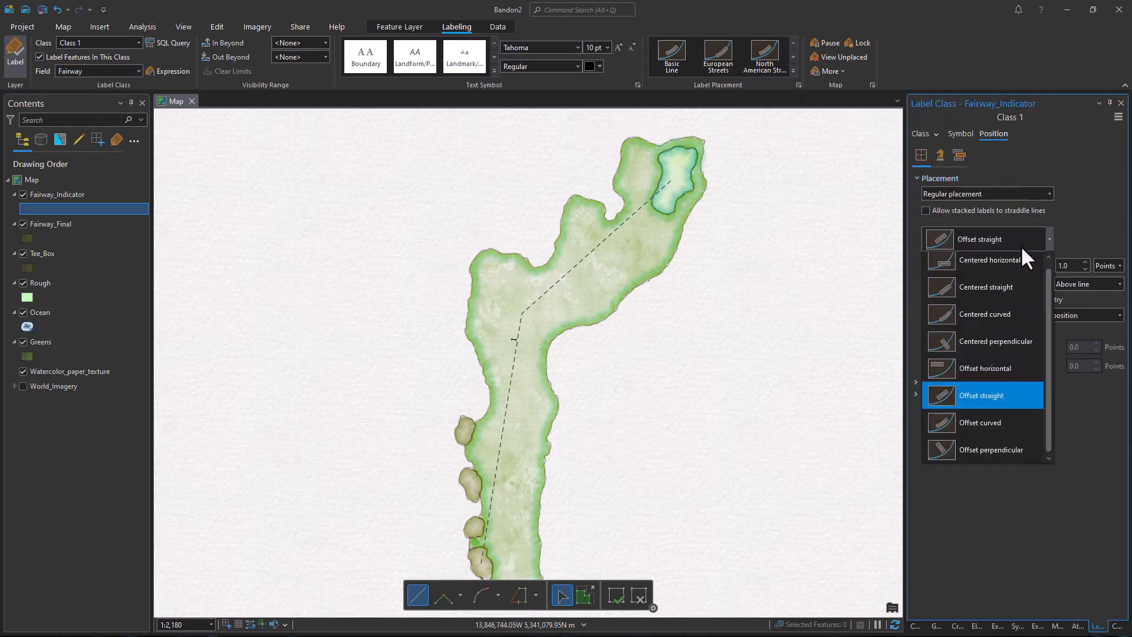
left_click(982, 266)
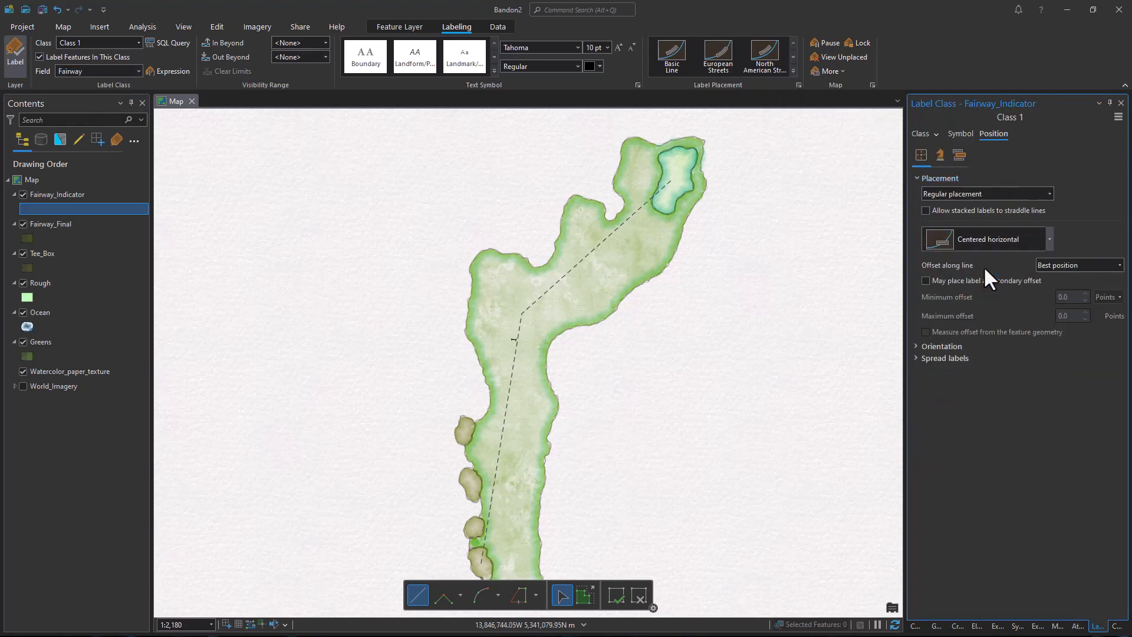
Add a Point symbol callout to the Fairway_Indicator label symbol.
left_click(961, 133)
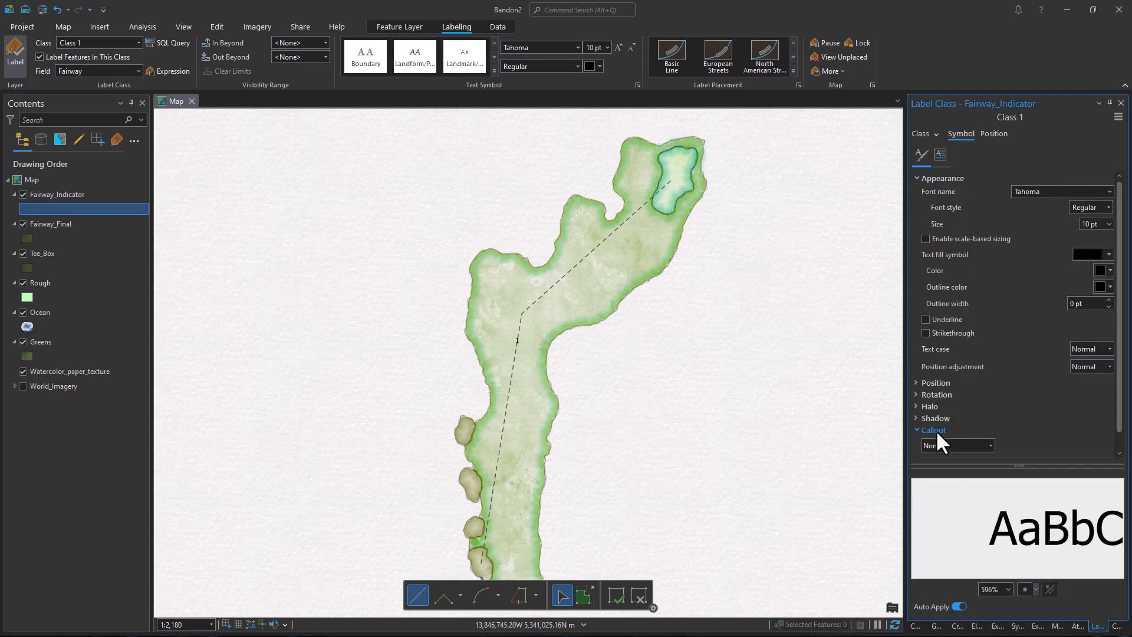
left_click(936, 429)
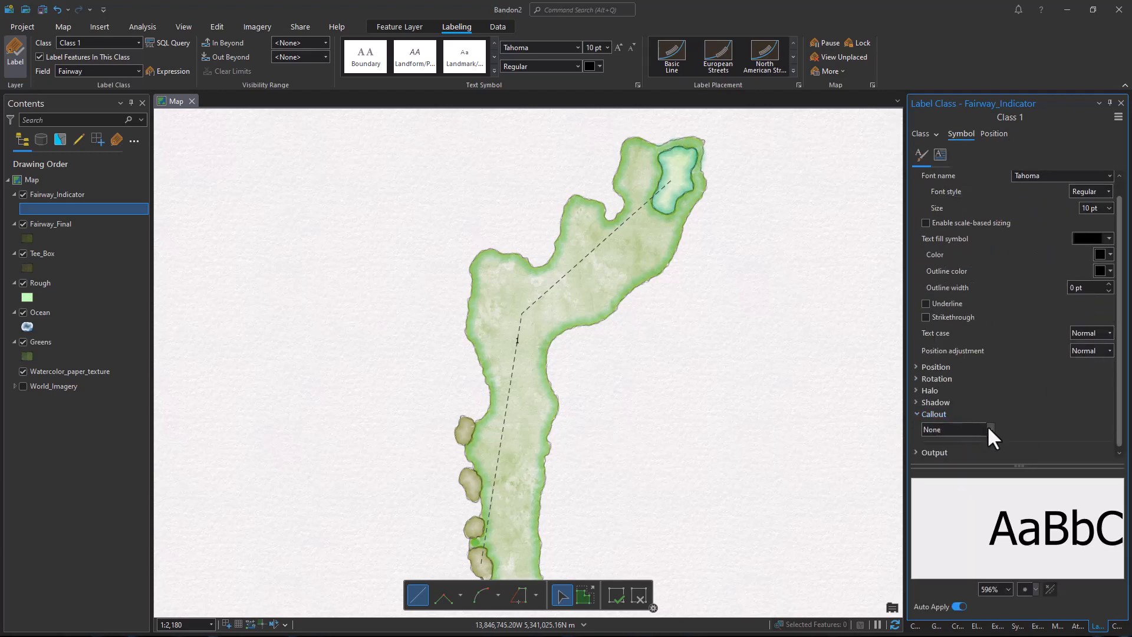
left_click(988, 430)
left_click(957, 487)
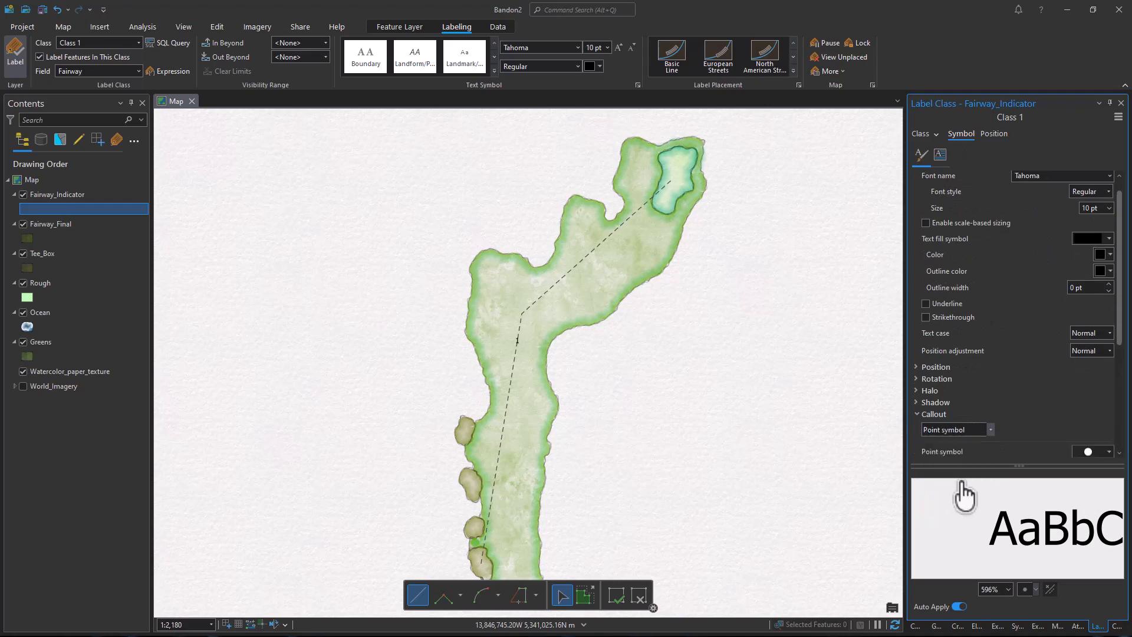
scroll(1052, 415, "down", 3)
scroll(1046, 379, "down", 1)
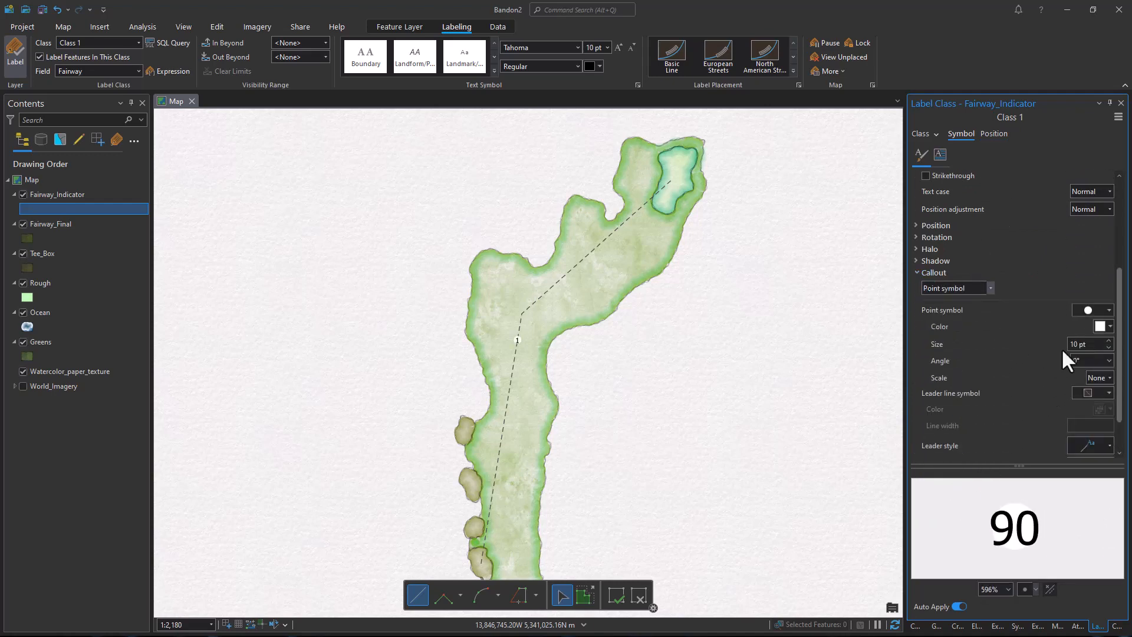
Change the label callout's point symbol to a picture marker using the Ballz.png image.
left_click(1089, 310)
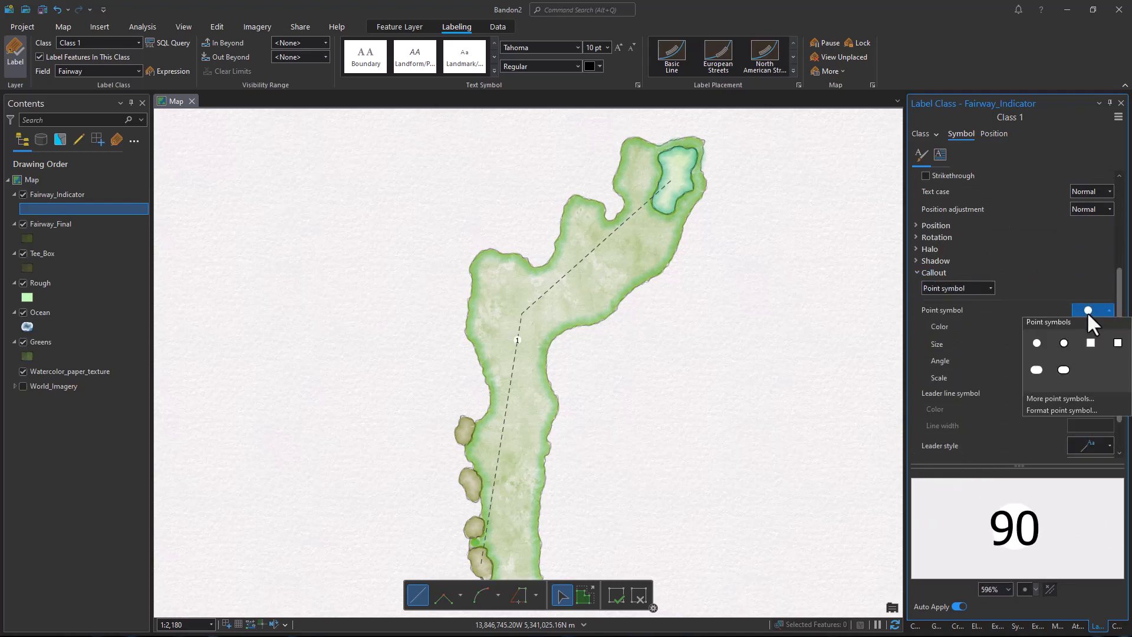
left_click(1059, 408)
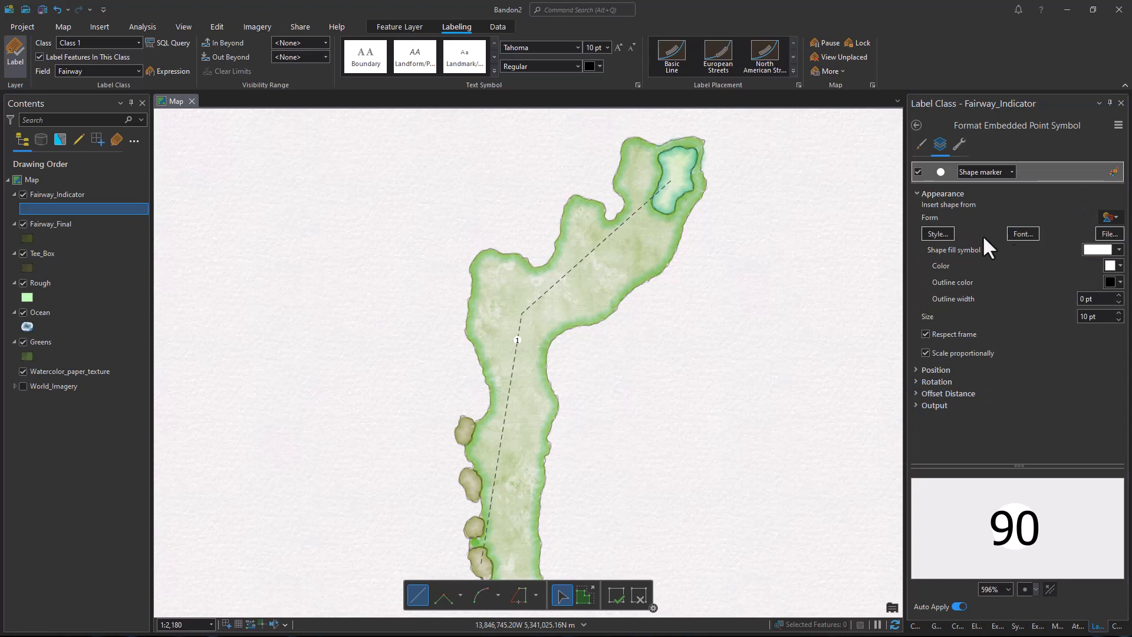
left_click(979, 172)
left_click(988, 197)
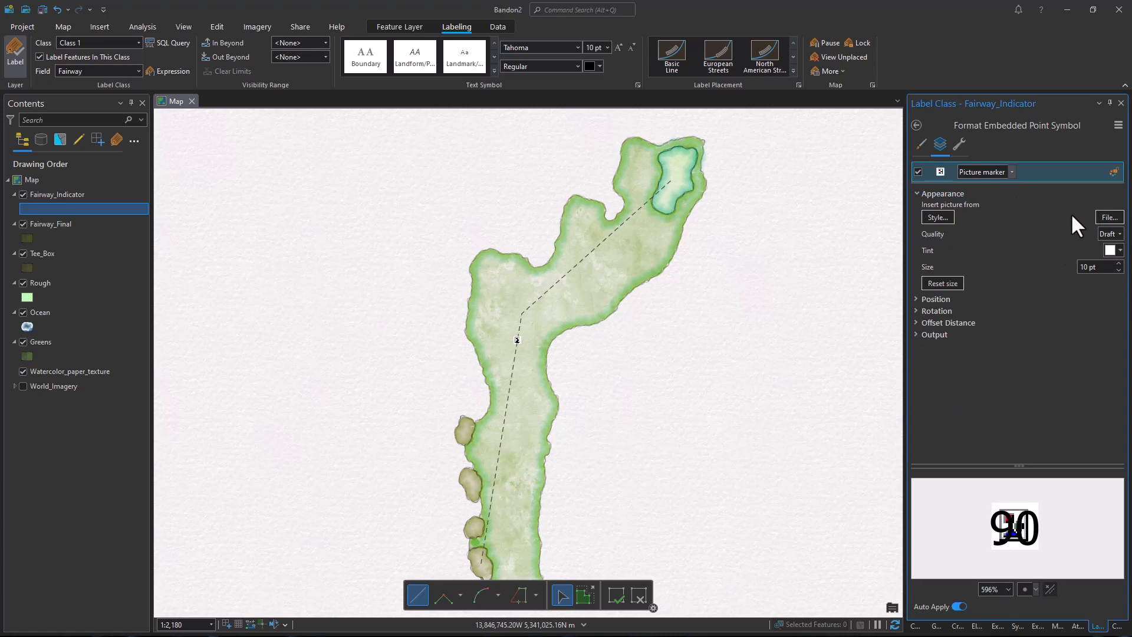
left_click(1108, 218)
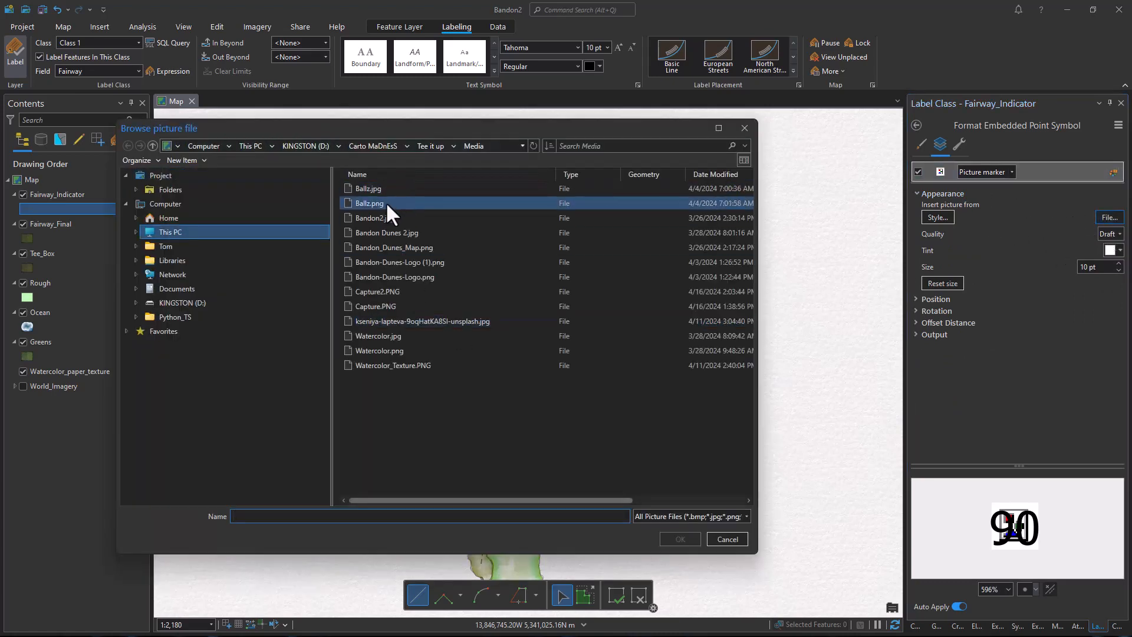
left_click(387, 203)
left_click(681, 539)
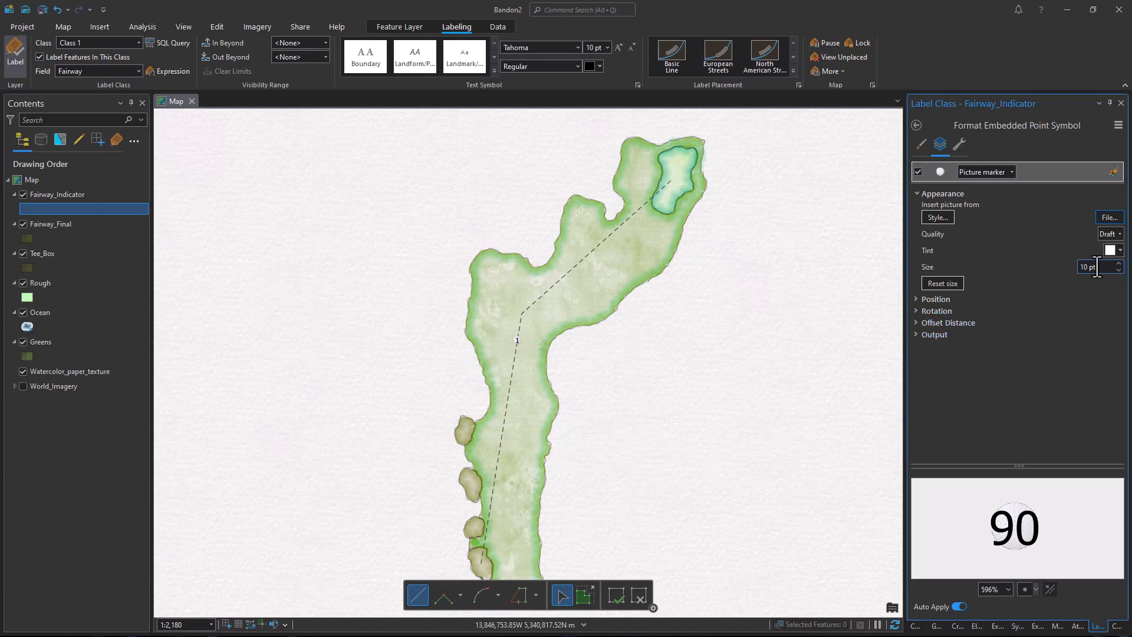
Set the golf ball picture marker's size to 16.5 pt and enlarge the symbol preview to inspect it.
type("16.5")
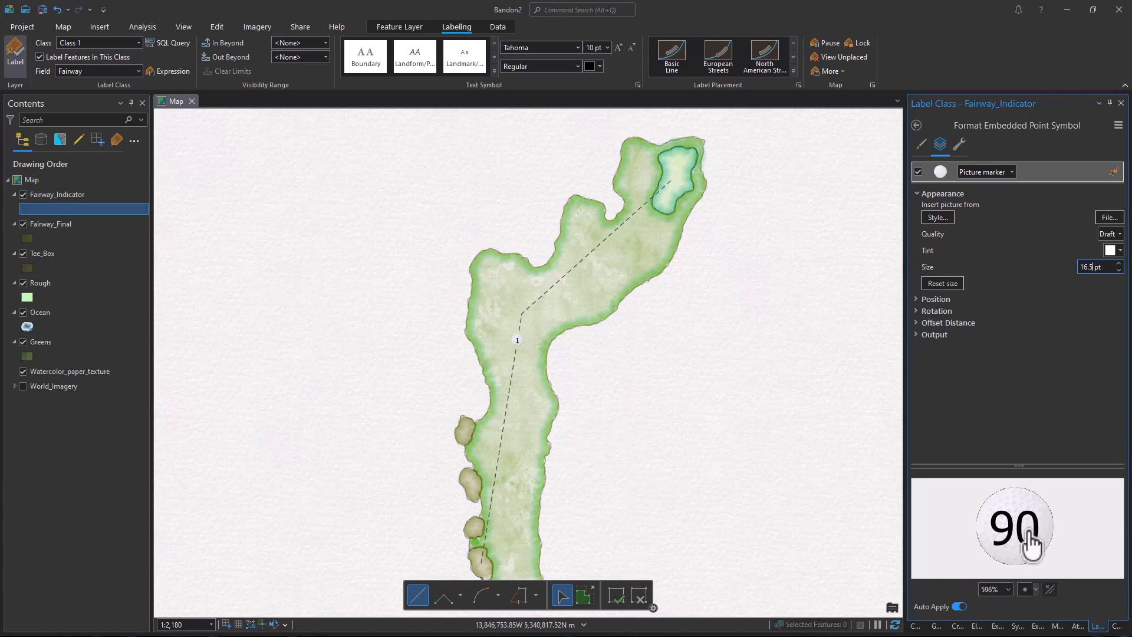
scroll(1036, 530, "up", 5)
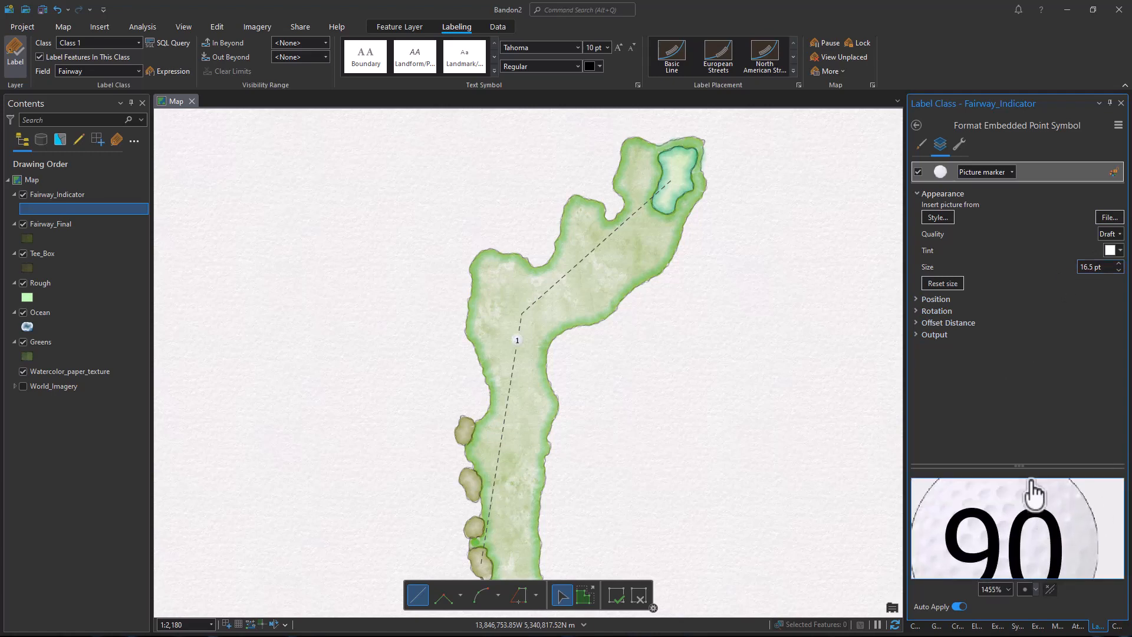
left_click_drag(1031, 464, 1029, 367)
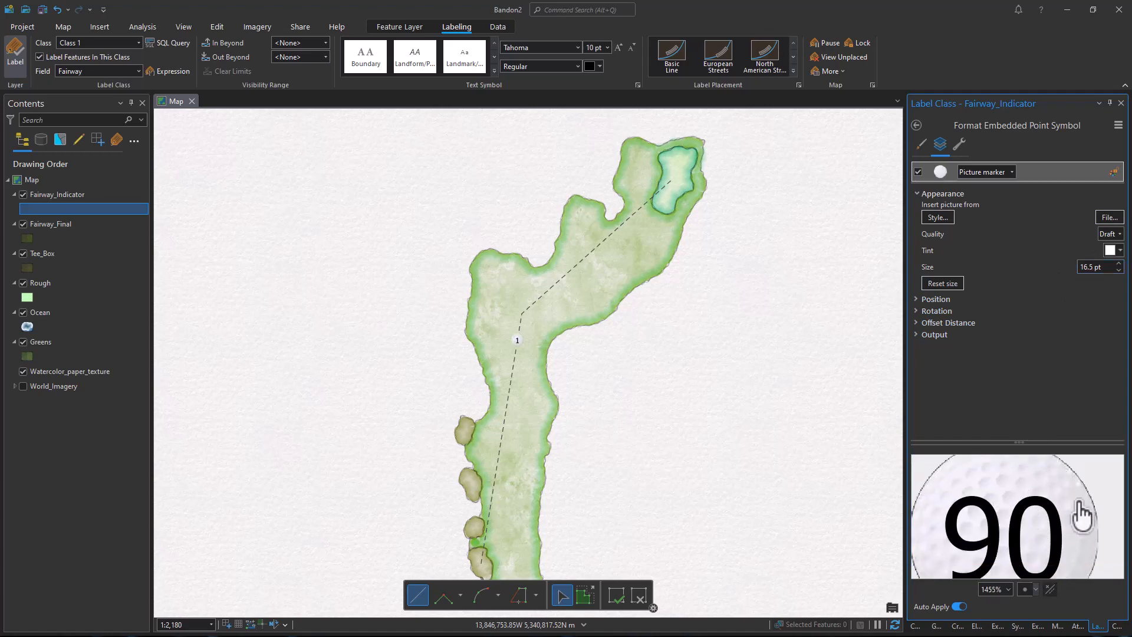
scroll(1036, 519, "down", 2)
left_click_drag(1035, 519, 1044, 513)
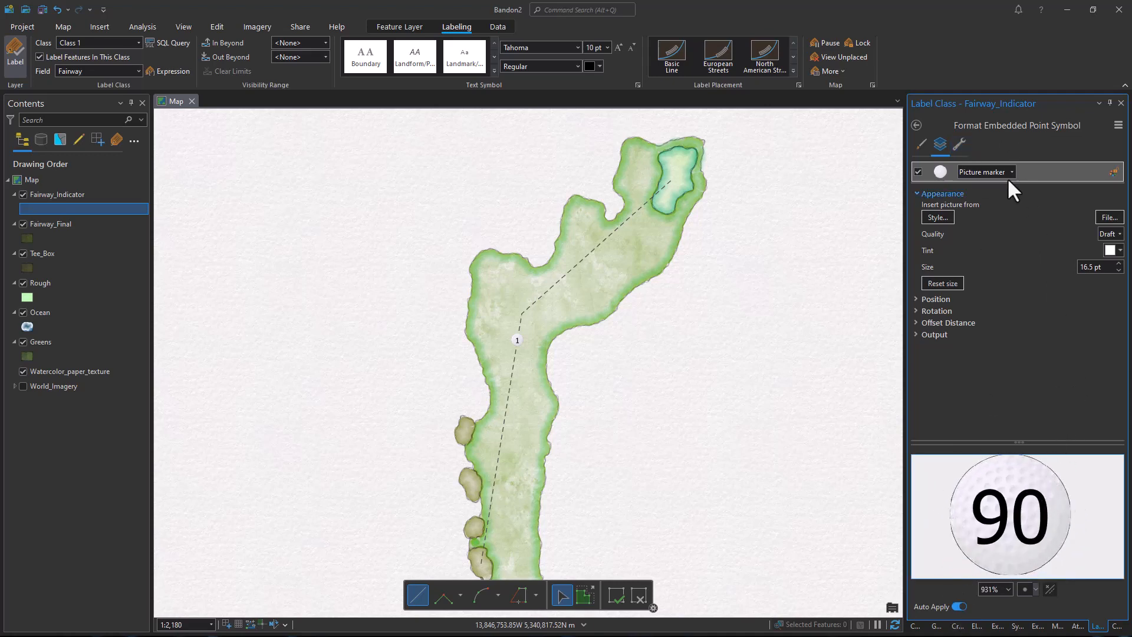
Duplicate the golf ball picture marker layer within the callout's point symbol.
left_click(958, 147)
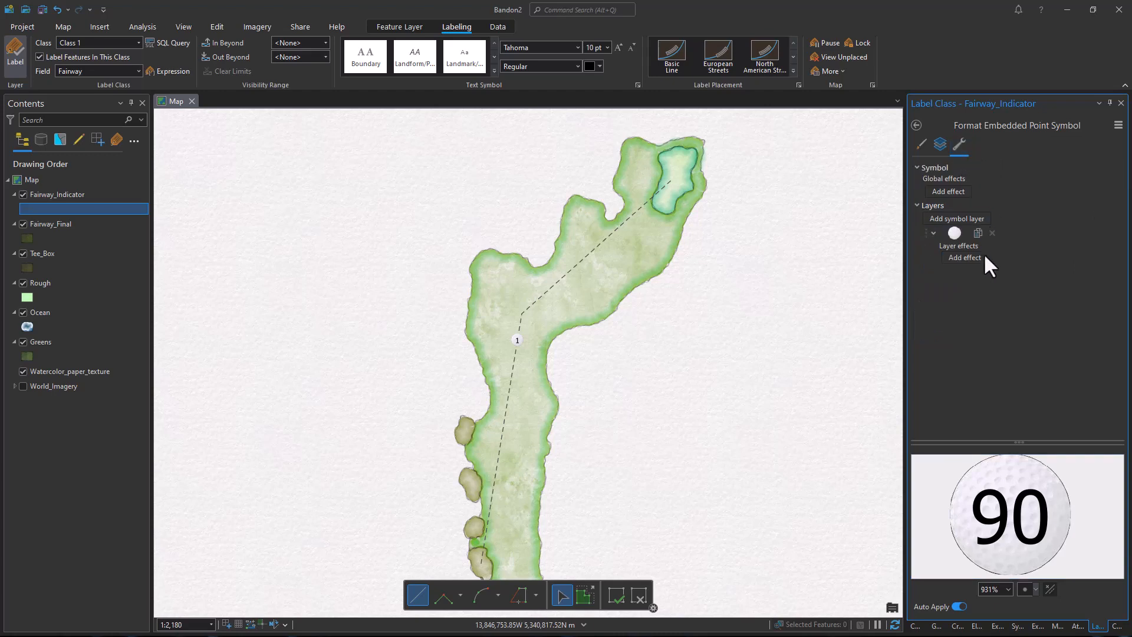
left_click(977, 233)
left_click(938, 146)
Tint the lower picture marker copy dark gray and set its size to 17 pt to outline the ball.
left_click(946, 191)
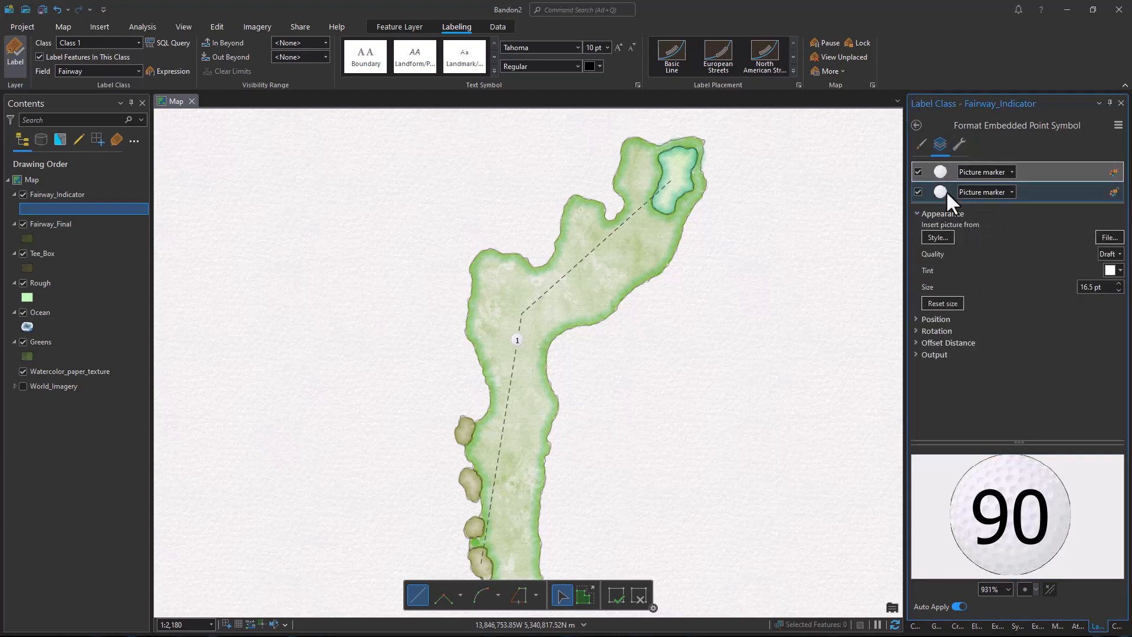
left_click(1110, 270)
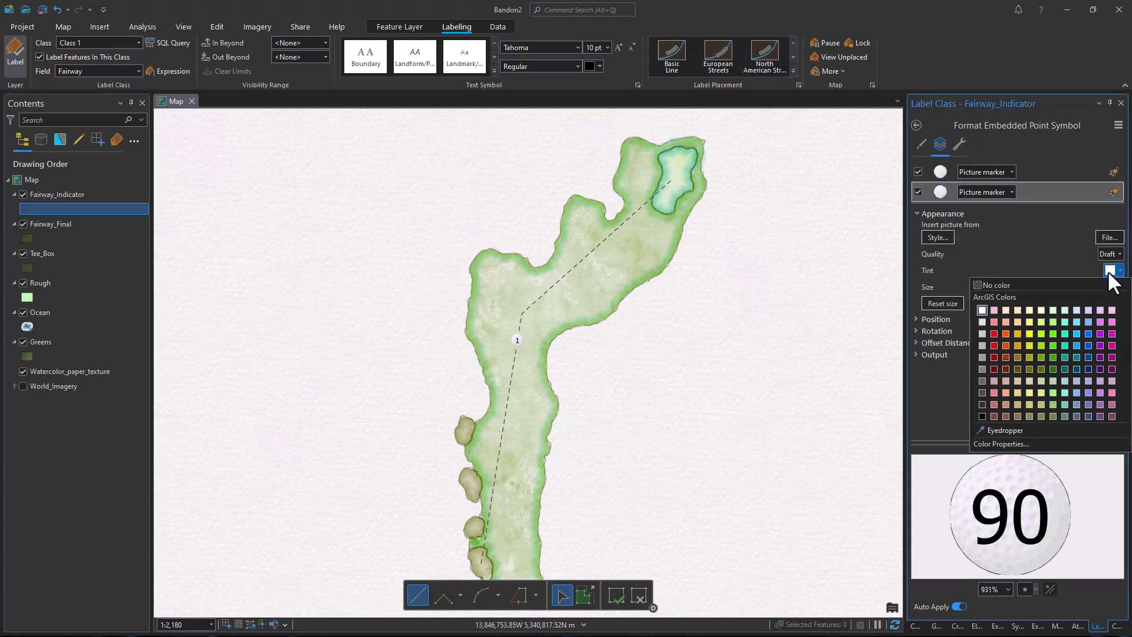
left_click(981, 402)
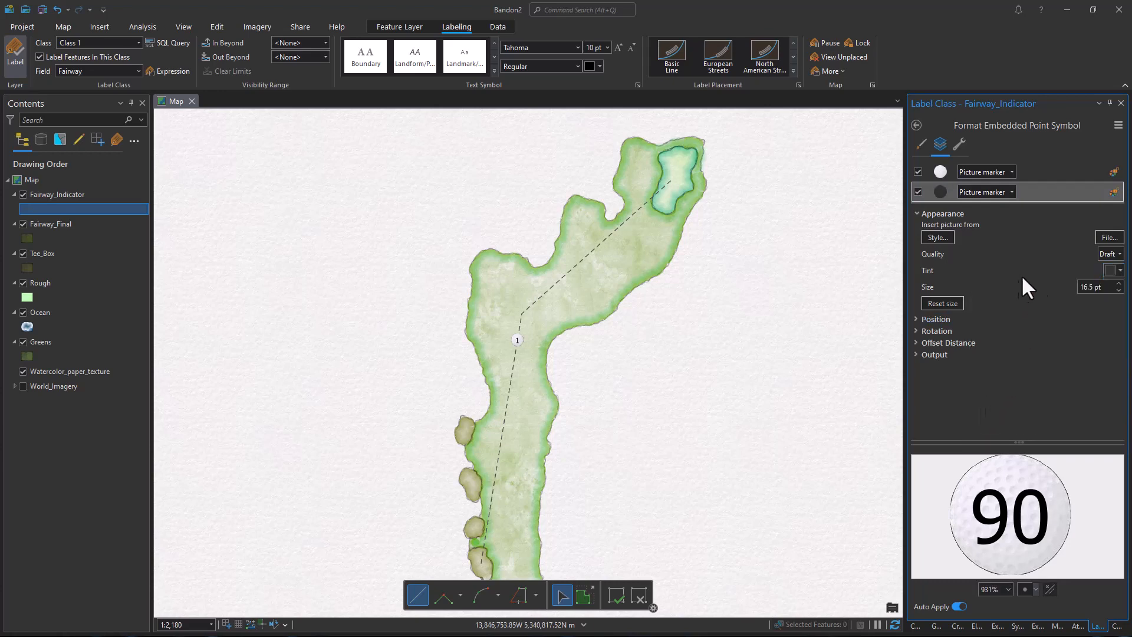
left_click(1091, 289)
type("17")
key("Return")
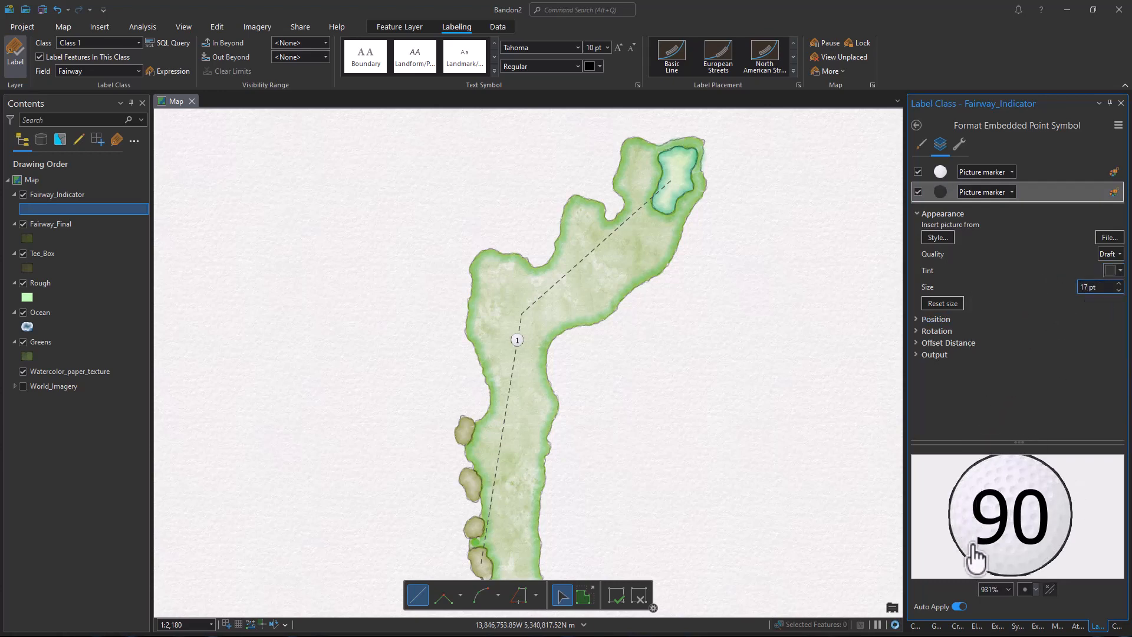
Check the golf ball label on the map at different scales and save the project.
scroll(520, 343, "up", 3)
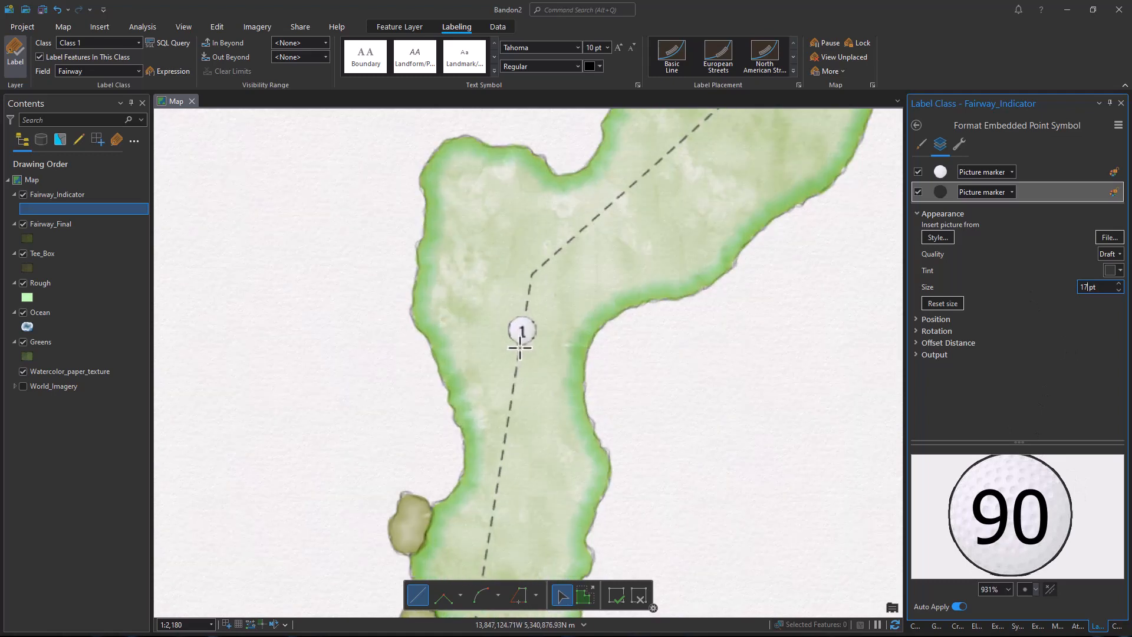
scroll(523, 348, "down", 4)
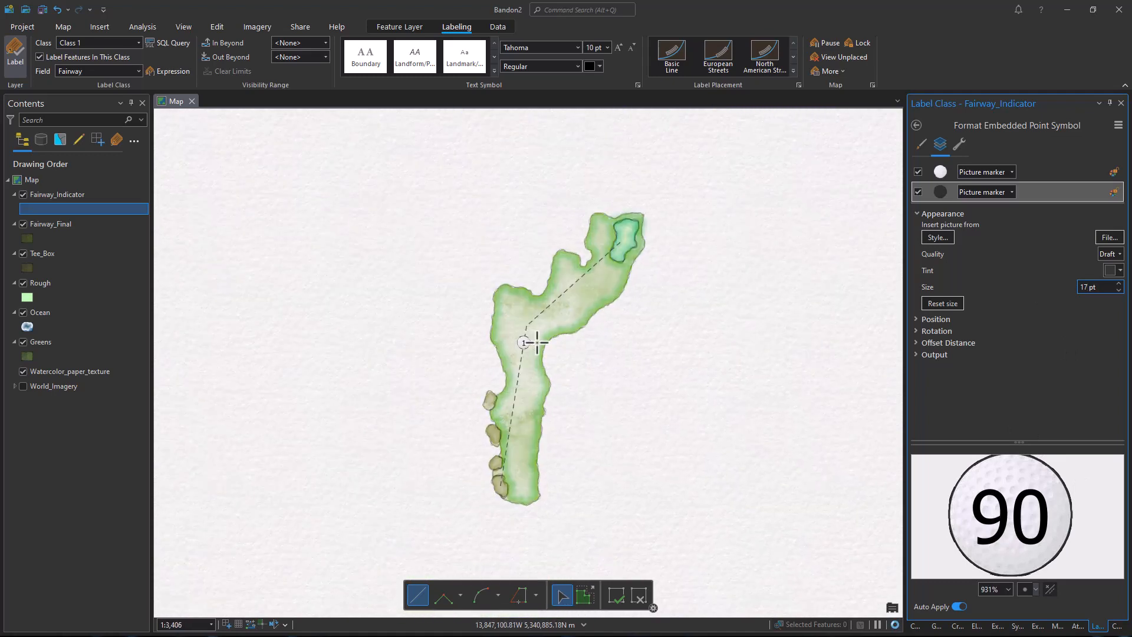
scroll(546, 334, "up", 2)
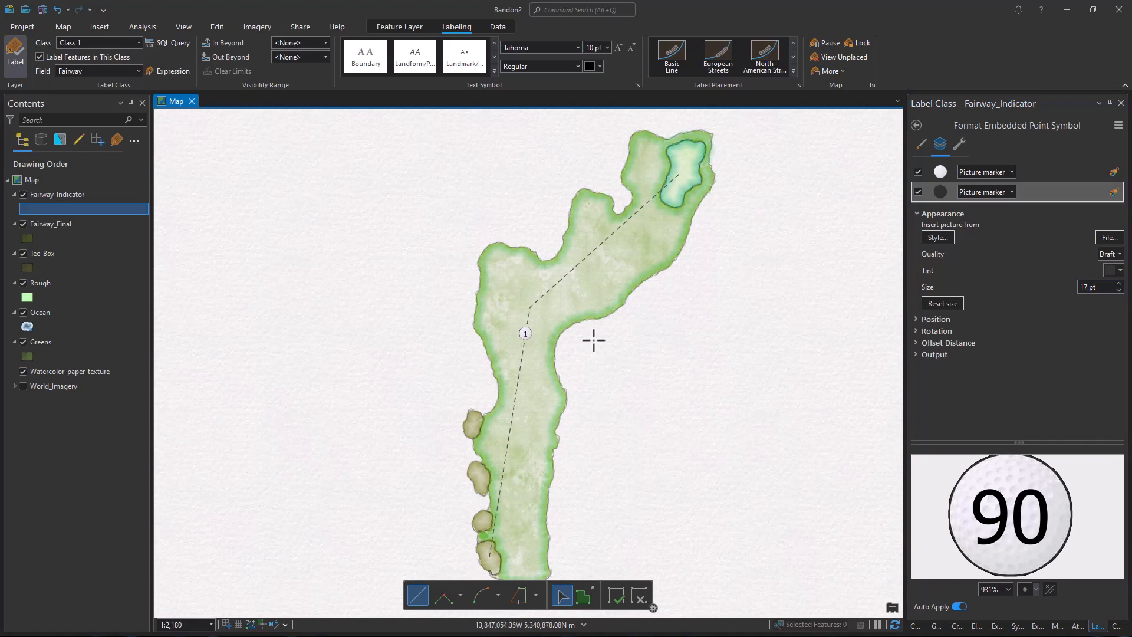
left_click_drag(596, 345, 599, 324)
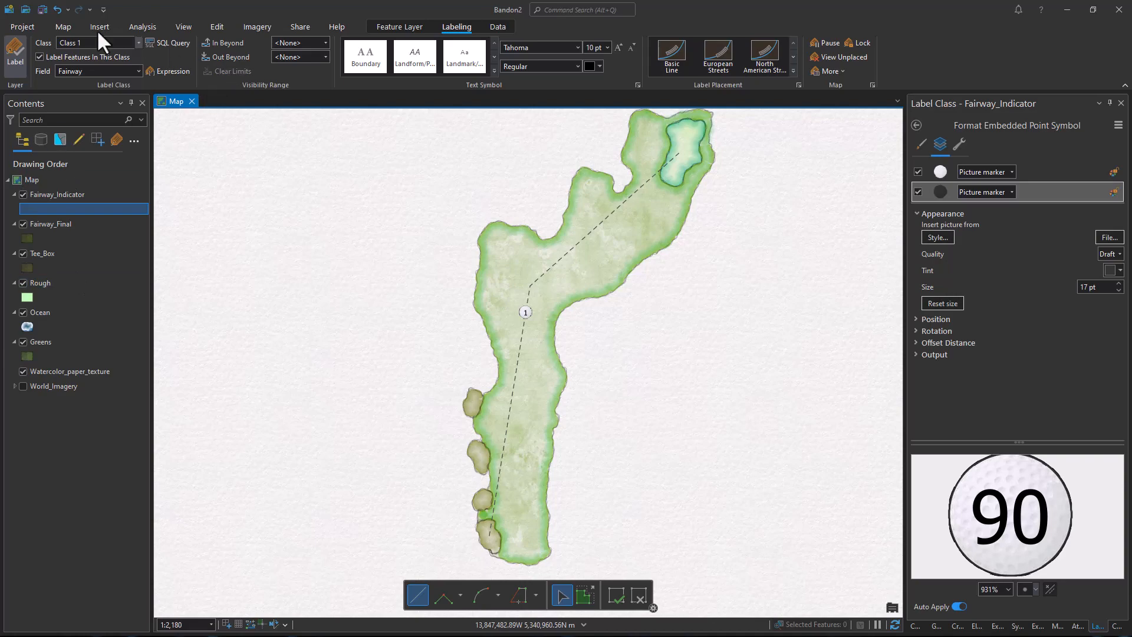
left_click(42, 10)
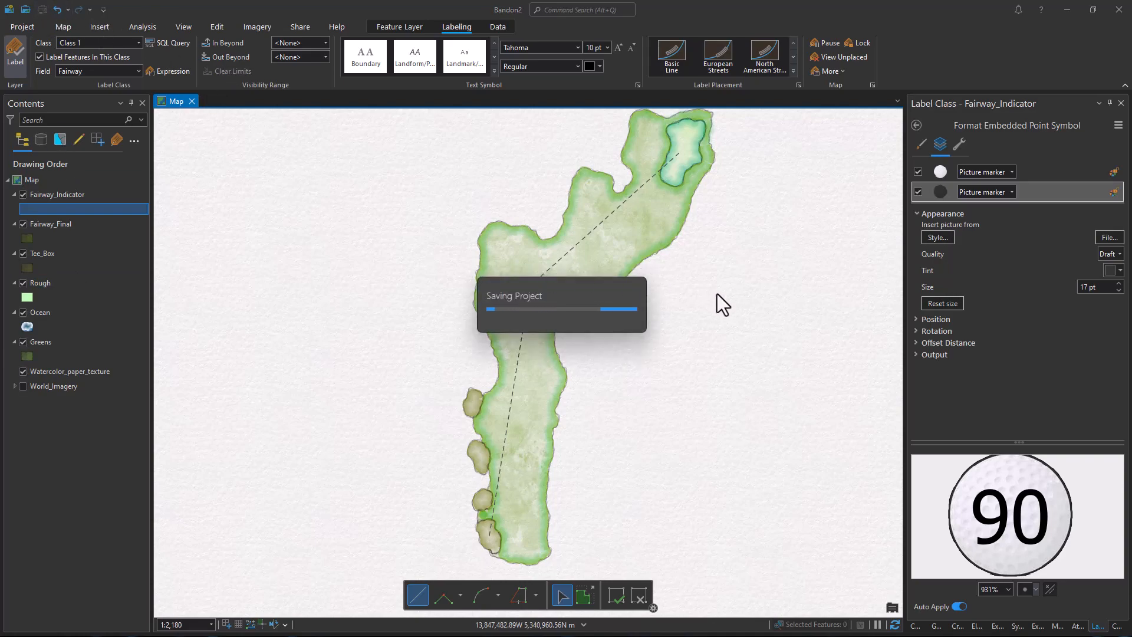